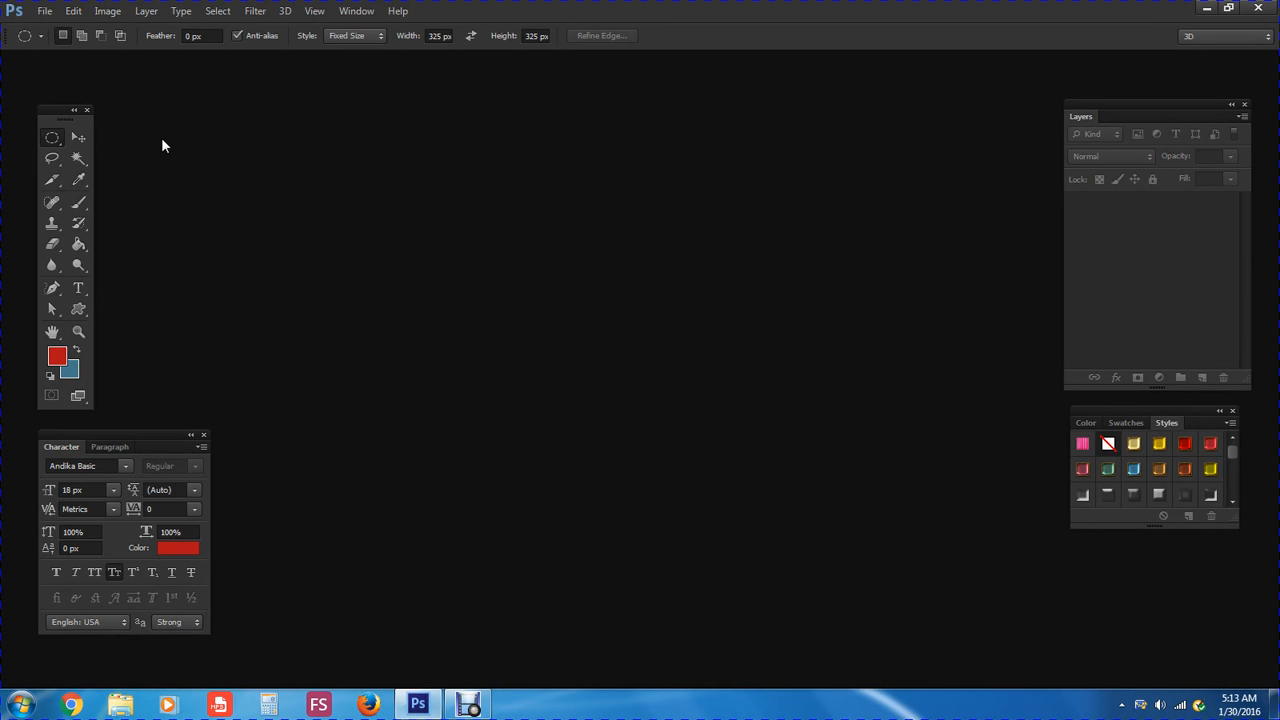
Open the recent file MDD_Cardboardlabel_Round.psd
click(45, 11)
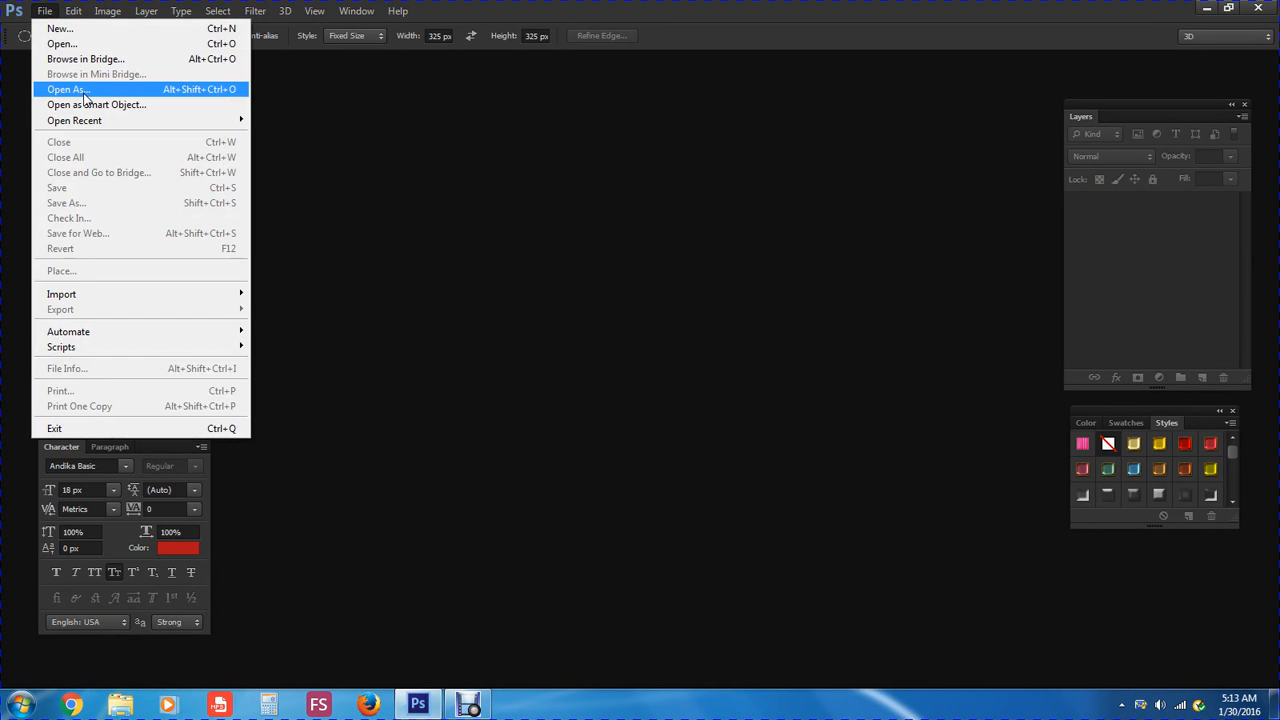
mouse_move(92, 121)
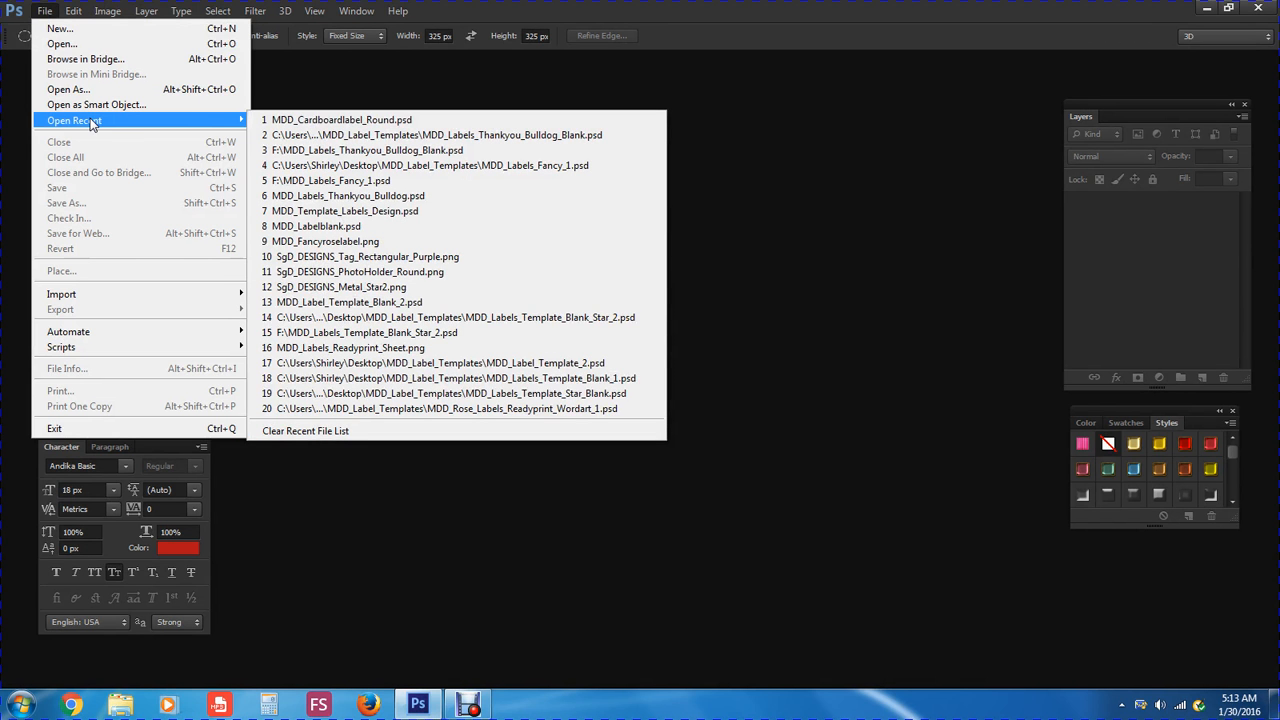
click(297, 121)
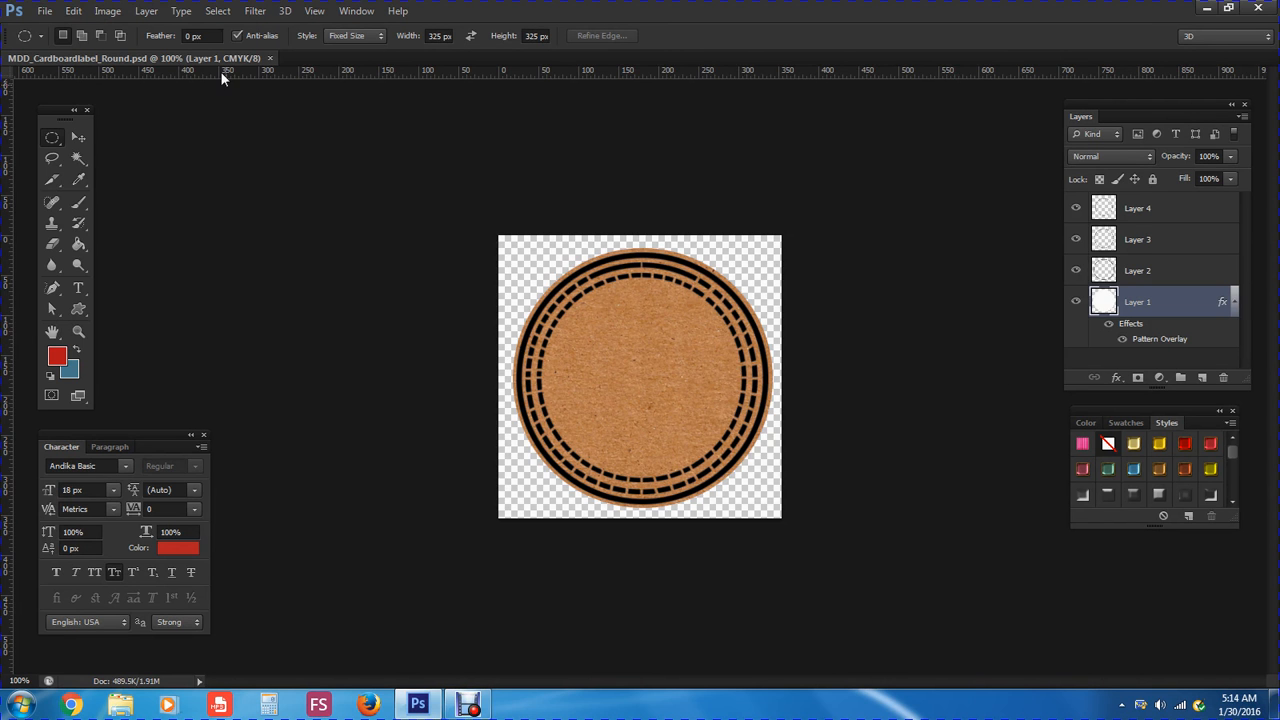
Select all four label layers and duplicate them into a new document named Textonapath_Tut
click(218, 12)
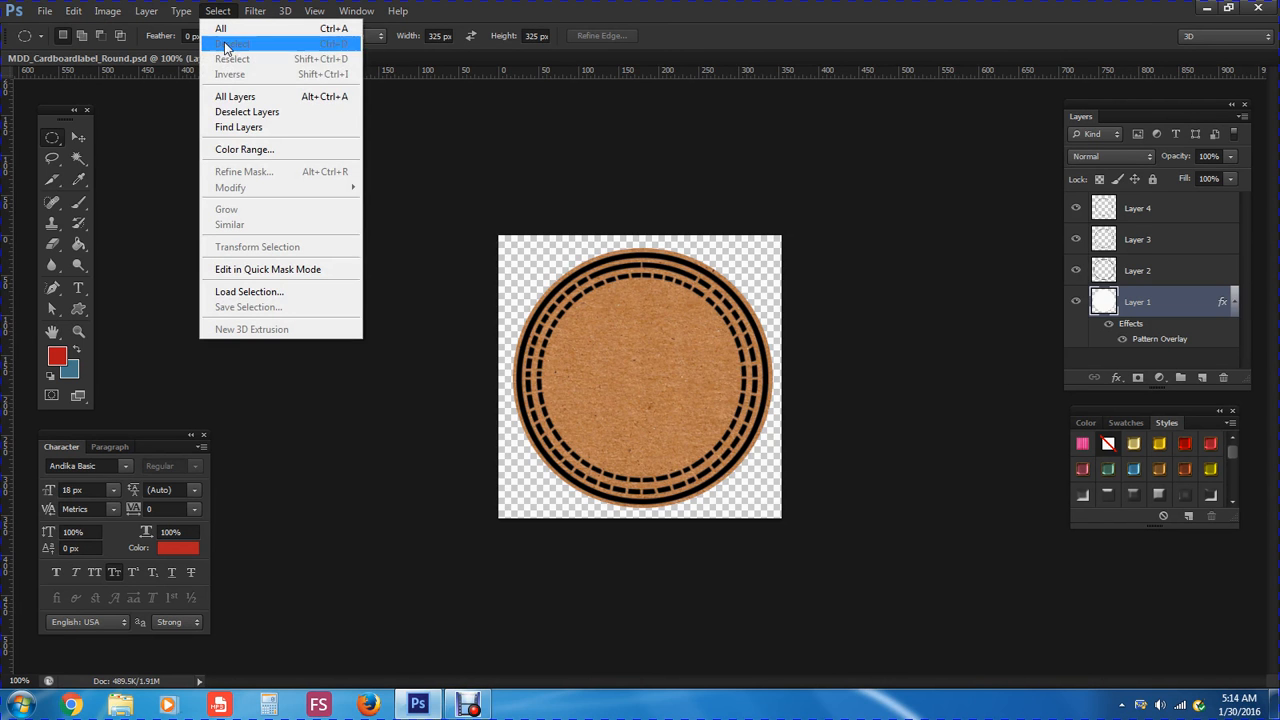
click(237, 97)
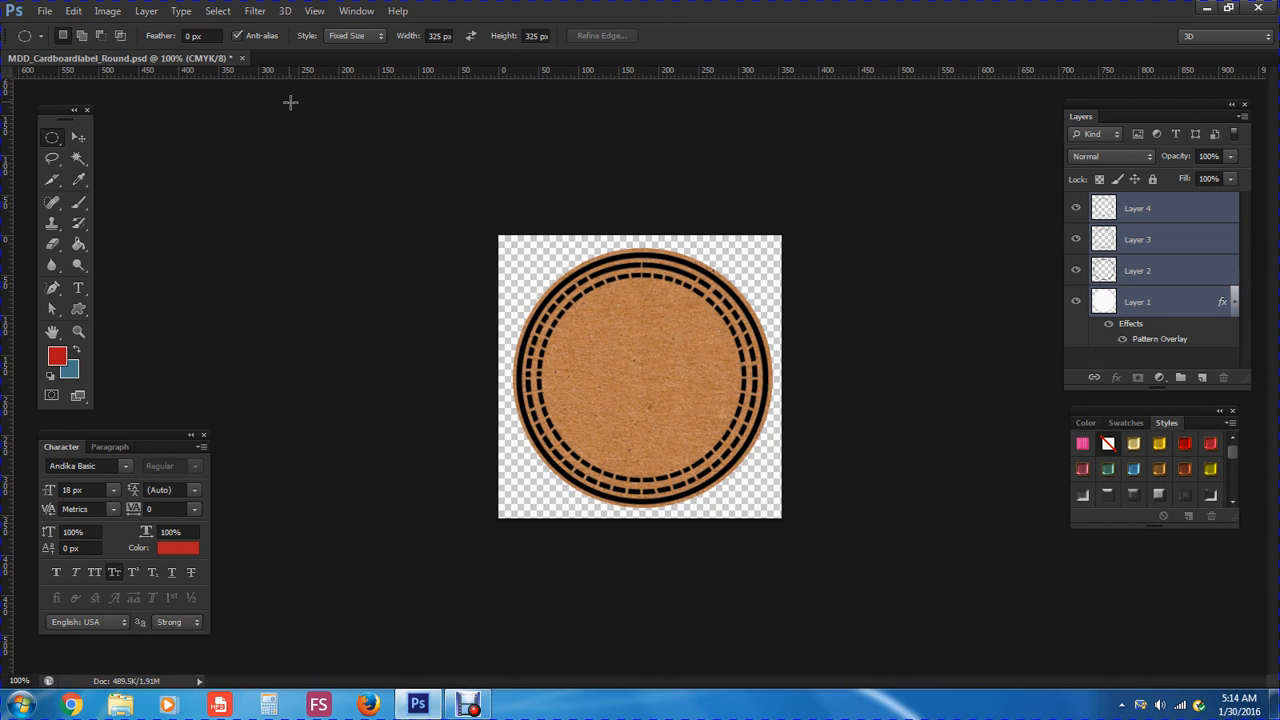
click(146, 11)
click(230, 43)
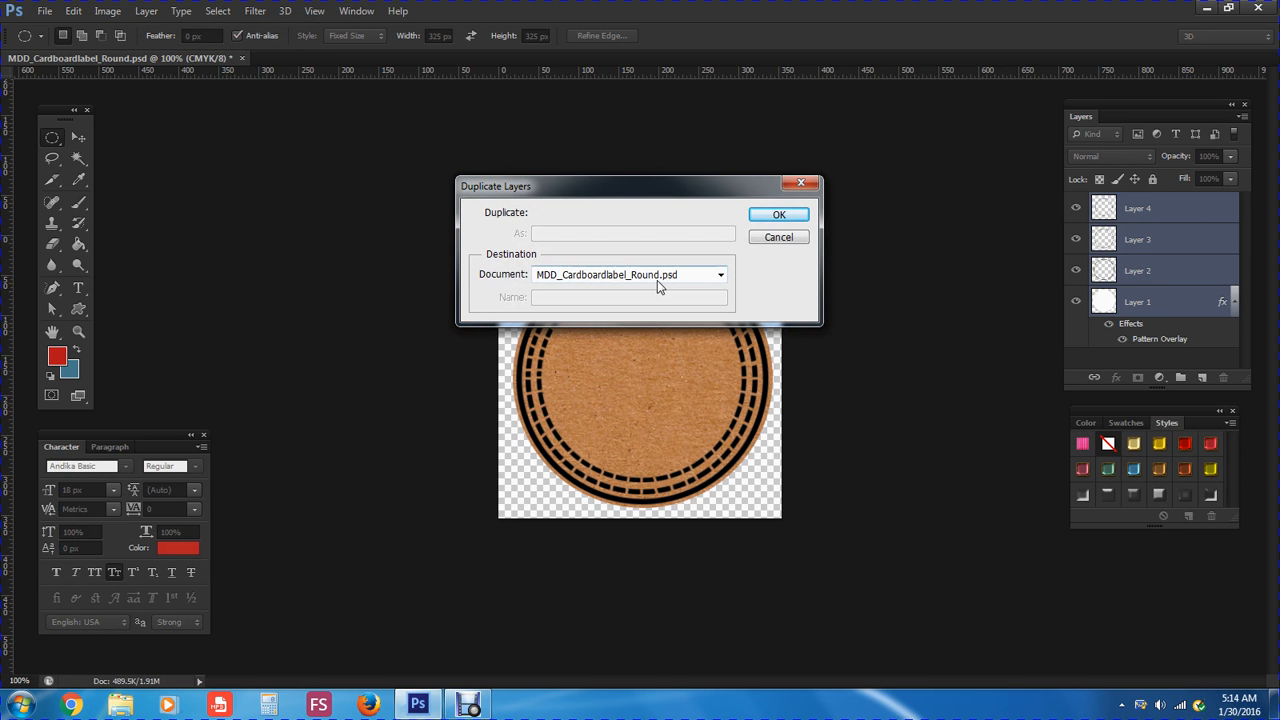
click(716, 281)
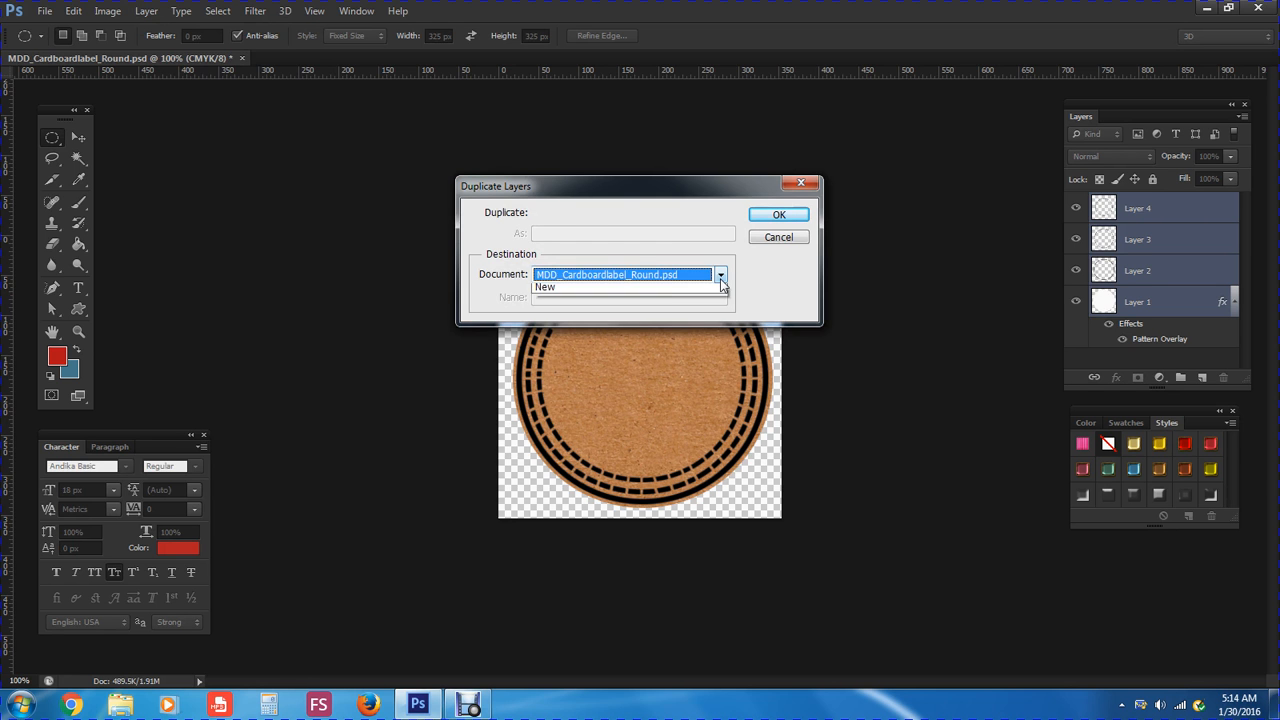
click(704, 304)
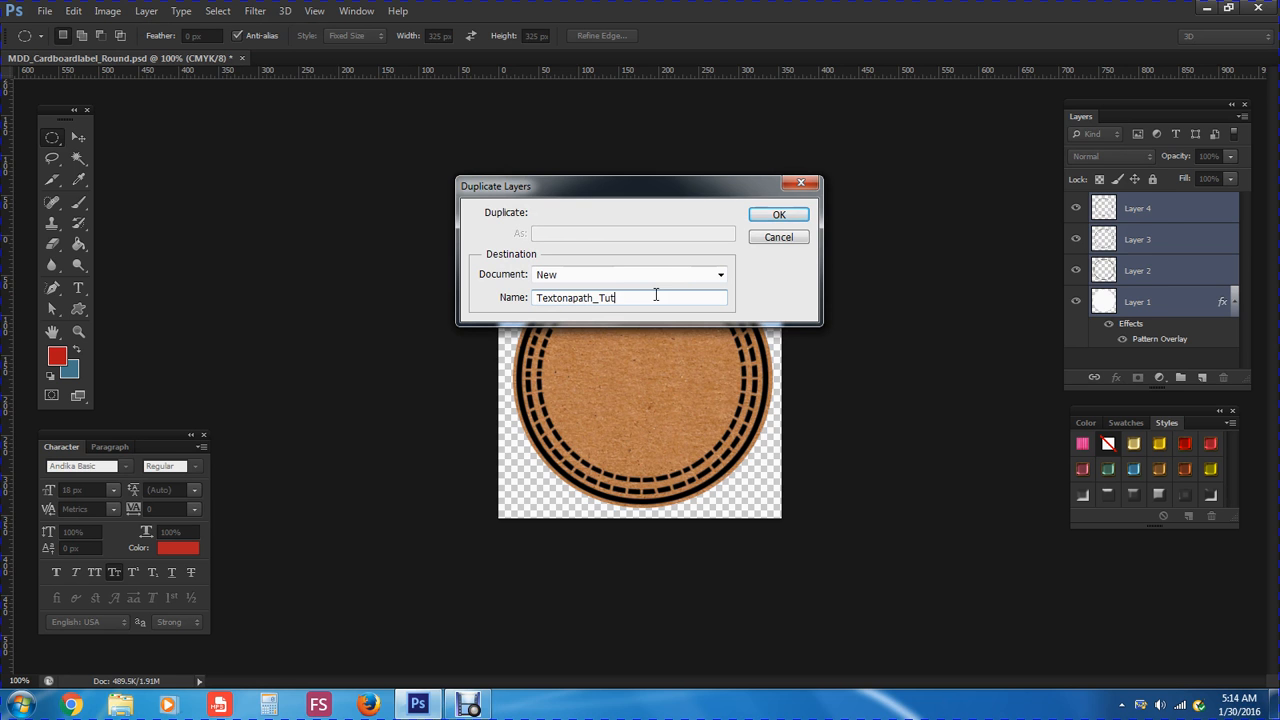
click(776, 217)
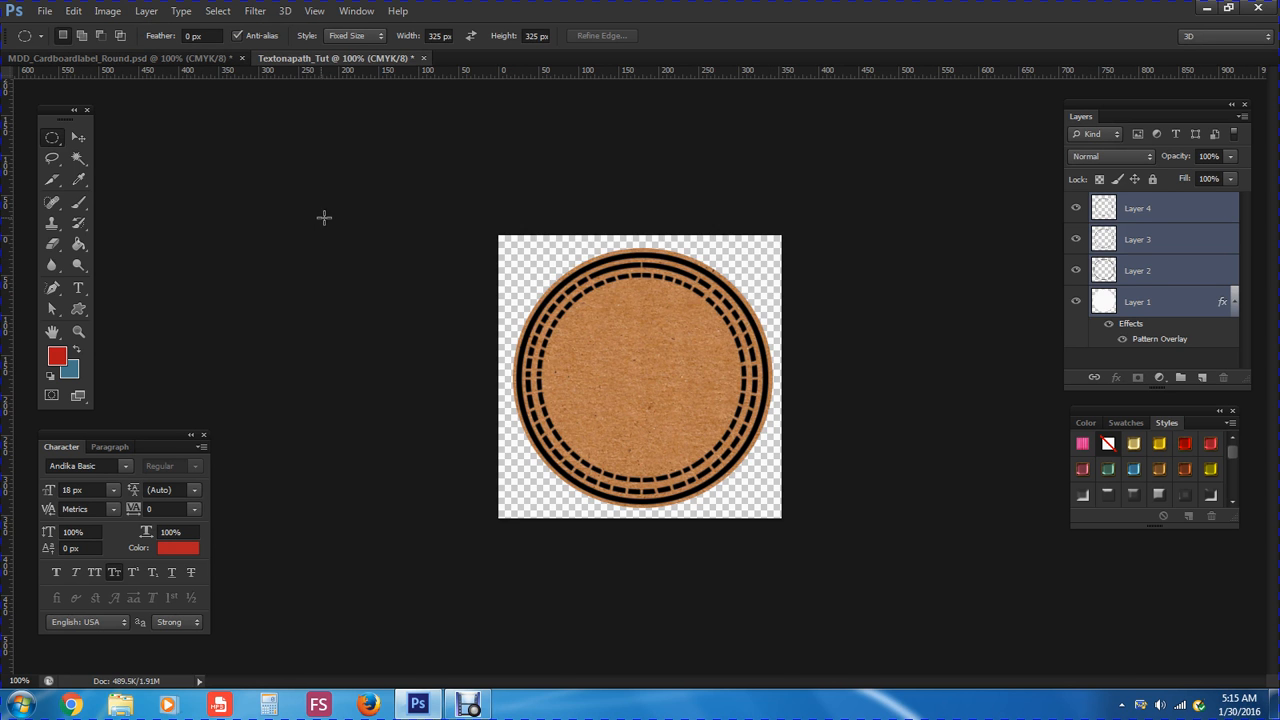
Deselect layers in Textonapath_Tut and the original label file, then return to Textonapath_Tut
click(217, 11)
click(240, 113)
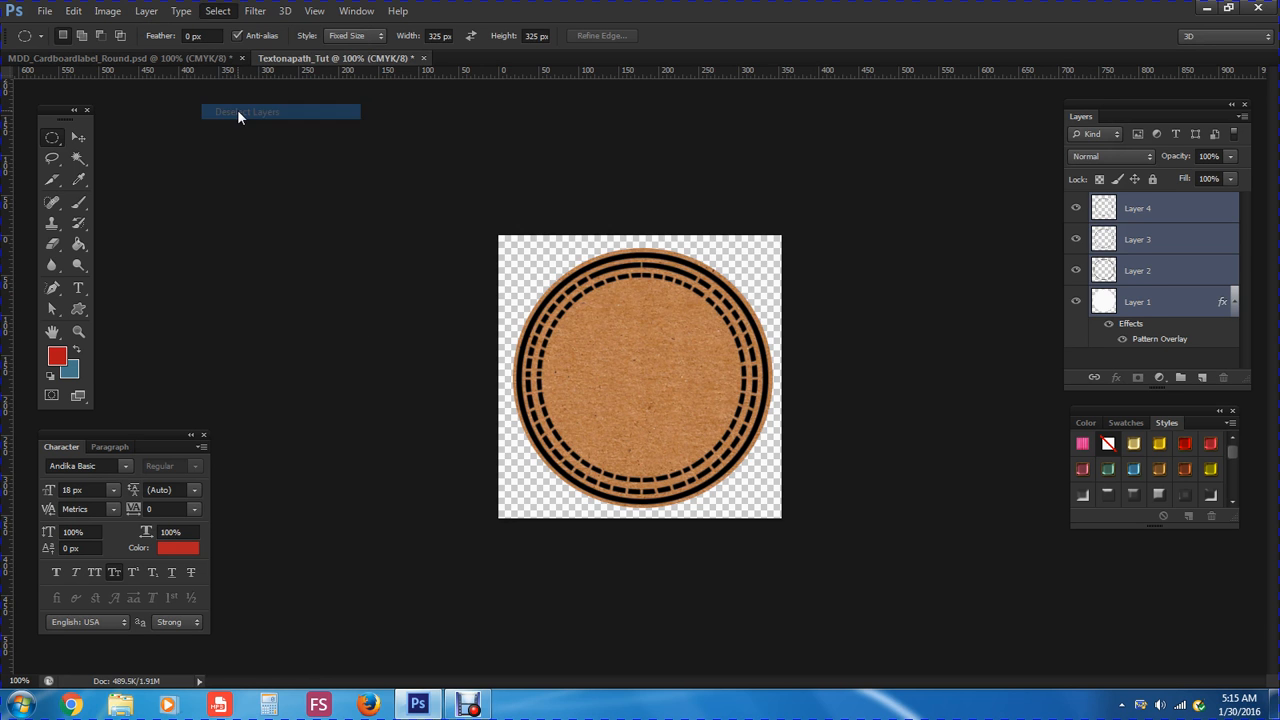
click(187, 58)
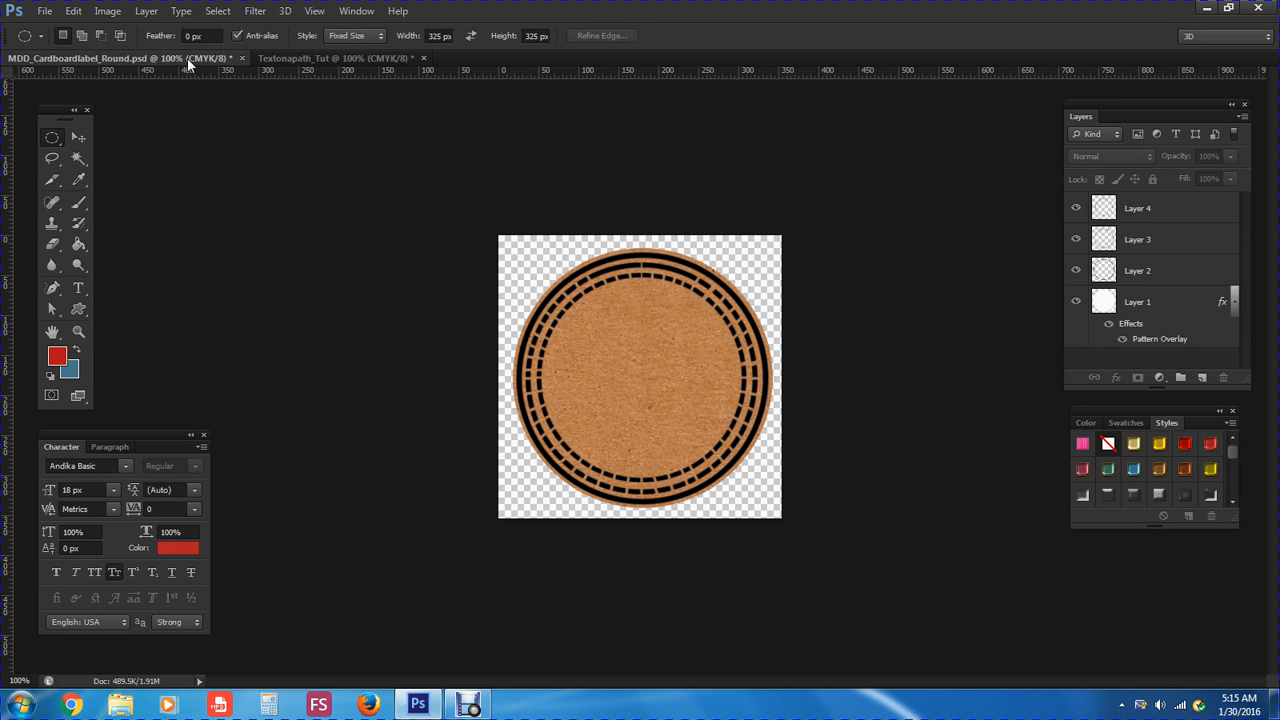
click(217, 11)
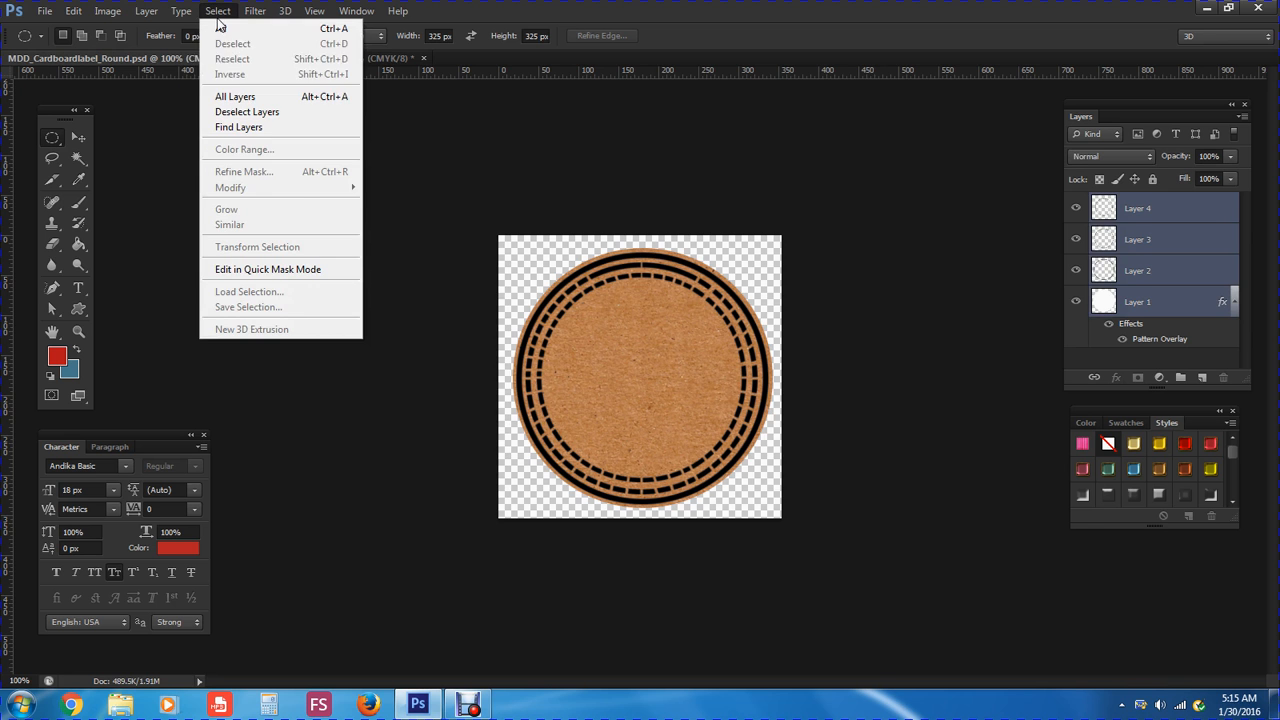
click(238, 112)
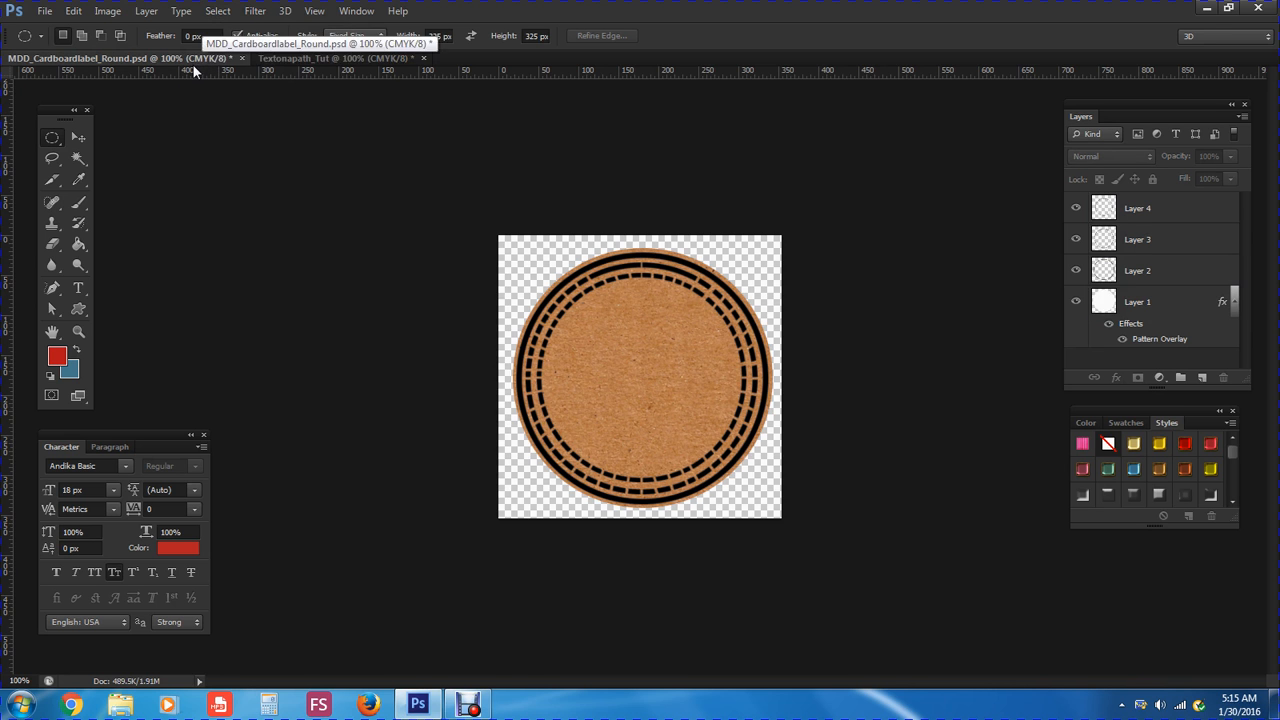
click(296, 59)
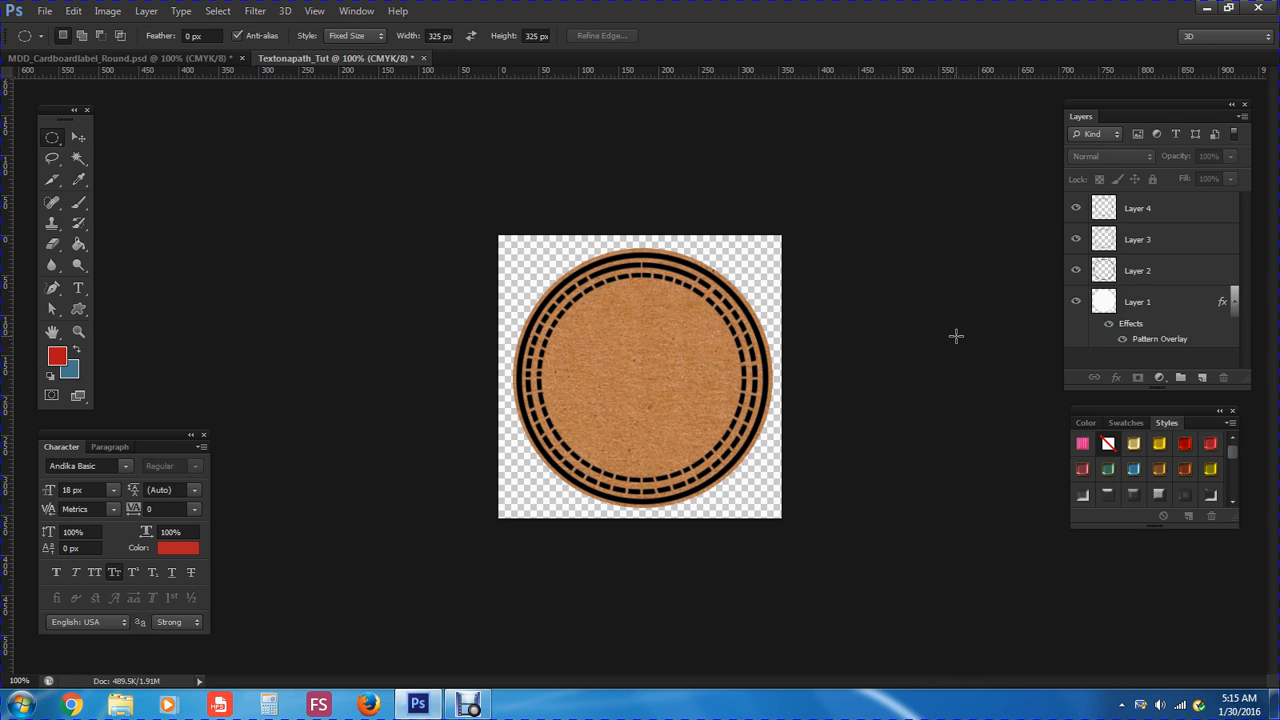
Make Layer 1 active, show the Swatches panel instead of Styles, and pick the Move tool
click(1155, 326)
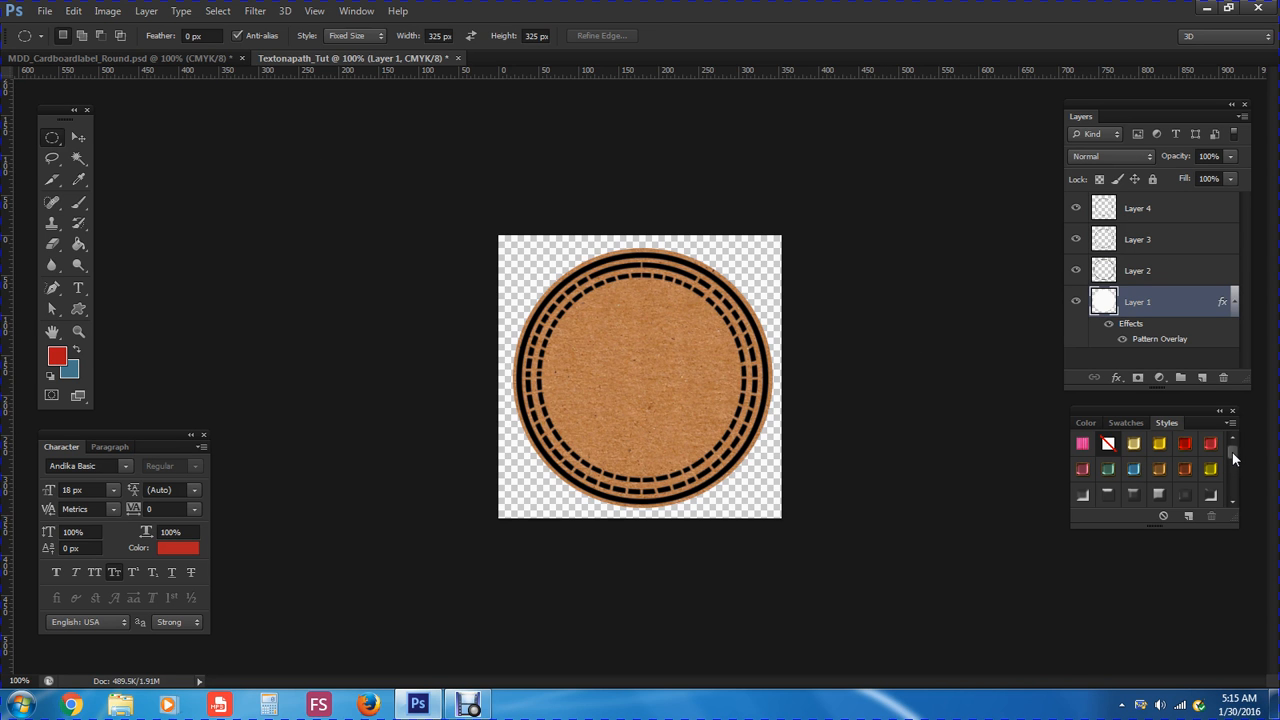
mouse_move(1232, 452)
mouse_down()
mouse_move(1232, 508)
mouse_move(1233, 449)
mouse_up()
click(1126, 423)
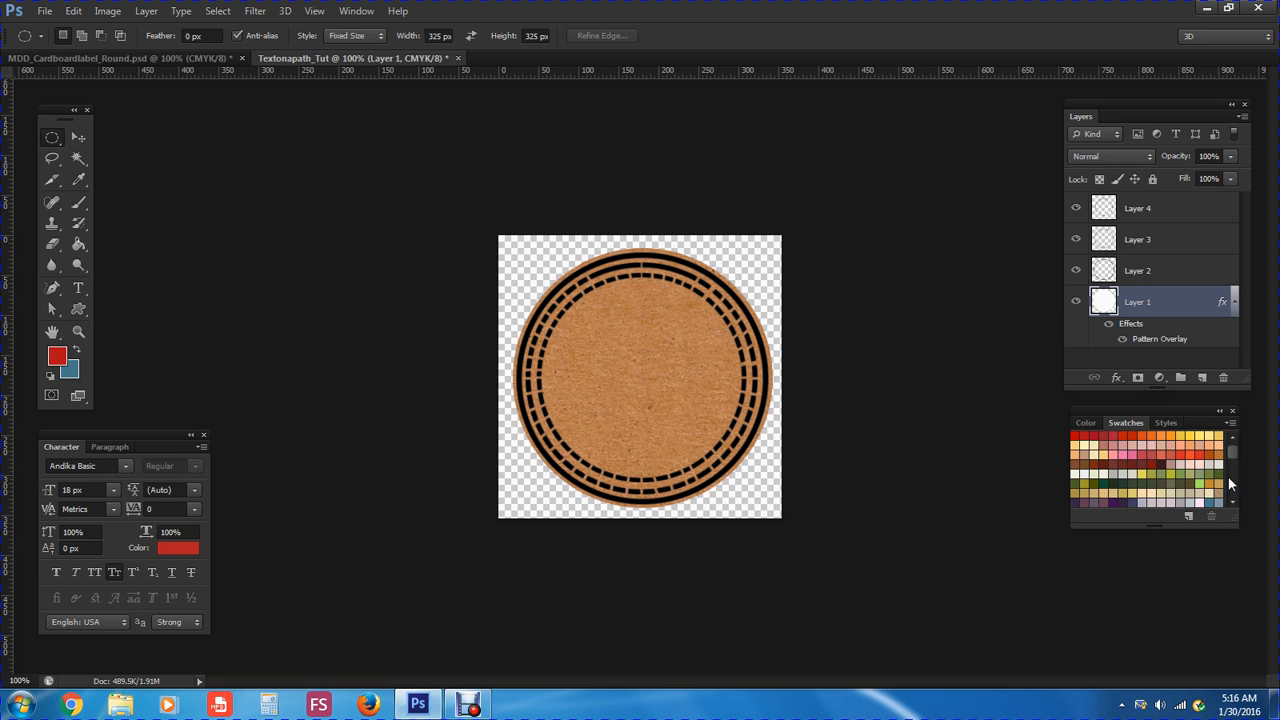
mouse_move(1233, 459)
mouse_down()
mouse_move(1232, 494)
mouse_move(1233, 449)
mouse_up()
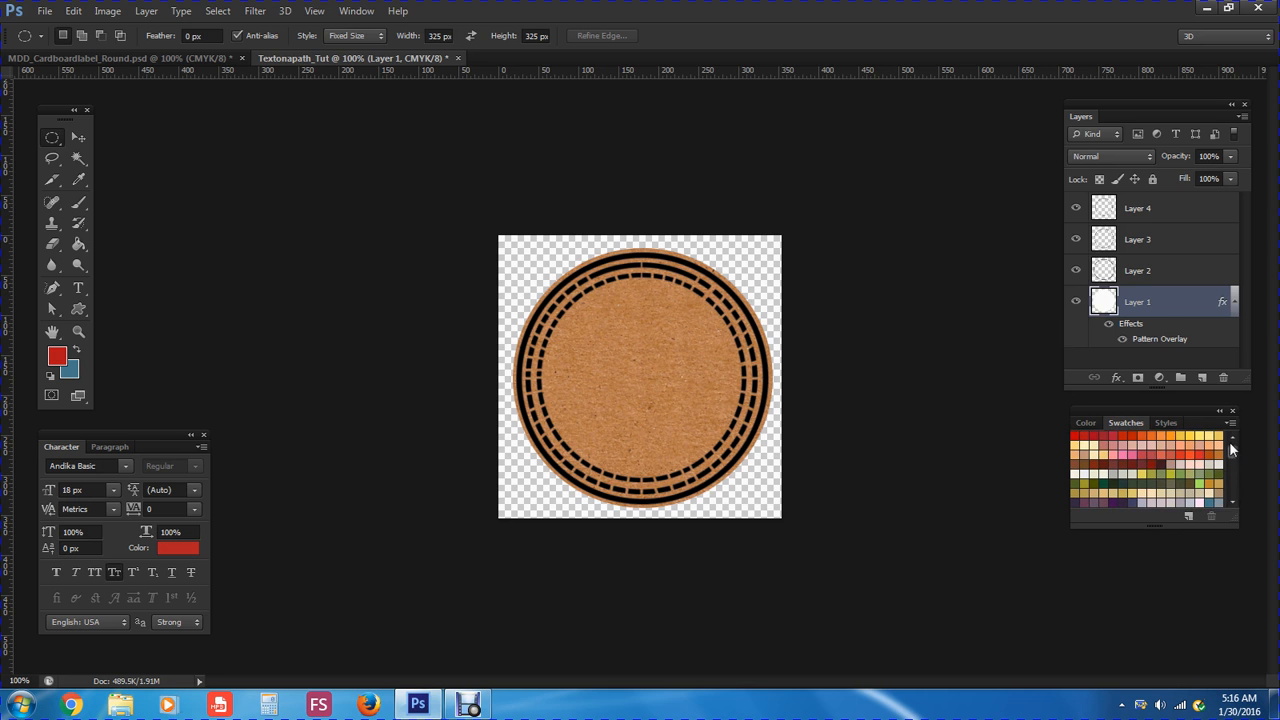
click(1085, 425)
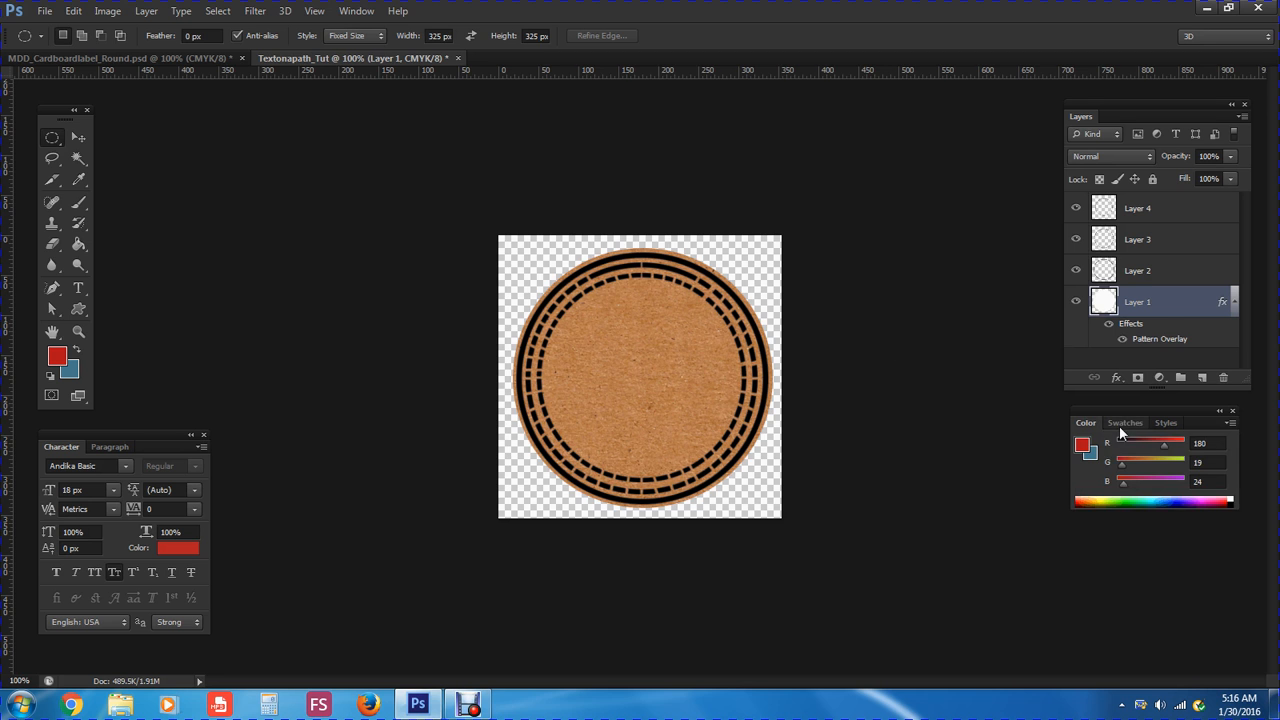
click(1120, 424)
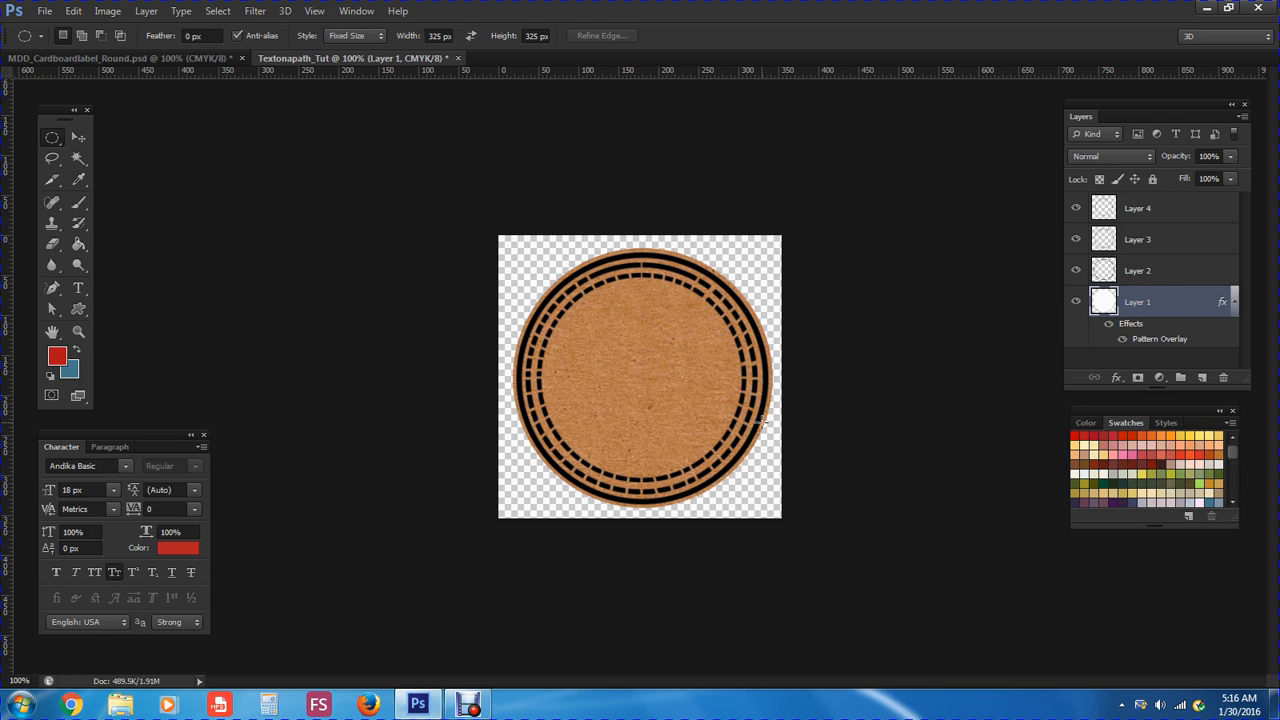
click(80, 138)
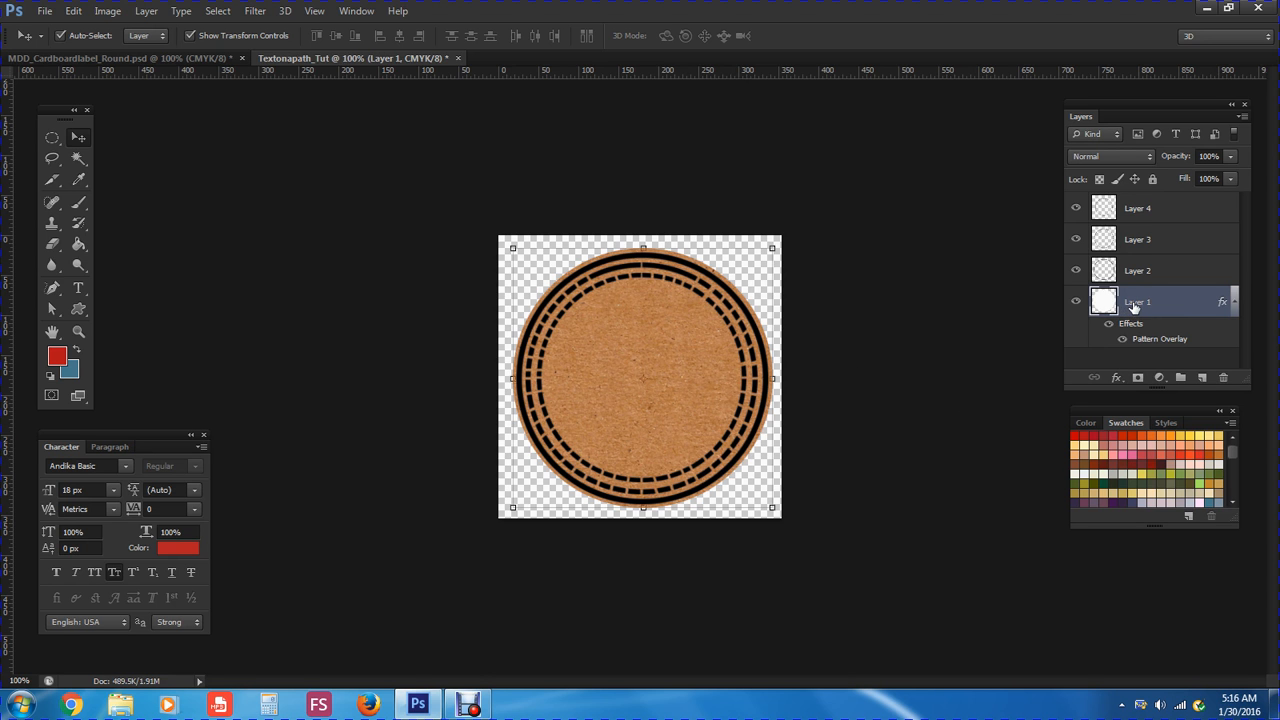
Add an empty Layer 5 above Layer 1 and select a hard round brush preset
click(1203, 380)
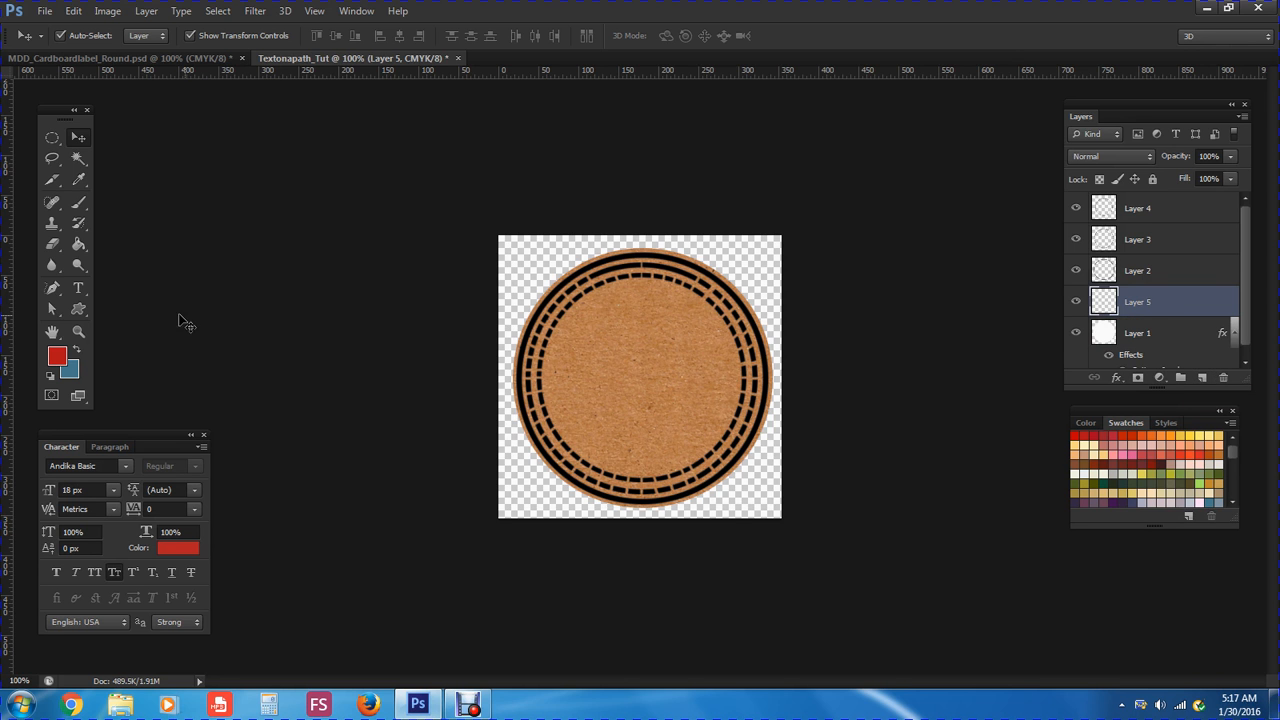
click(84, 206)
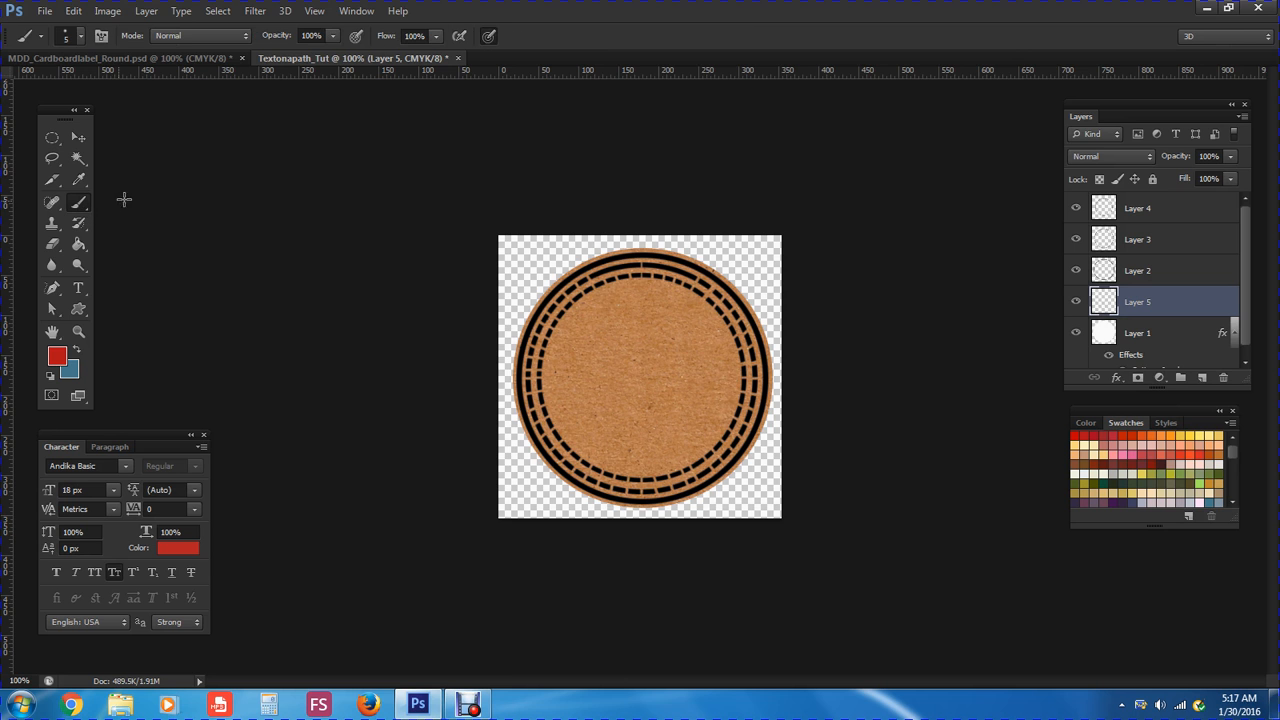
click(80, 39)
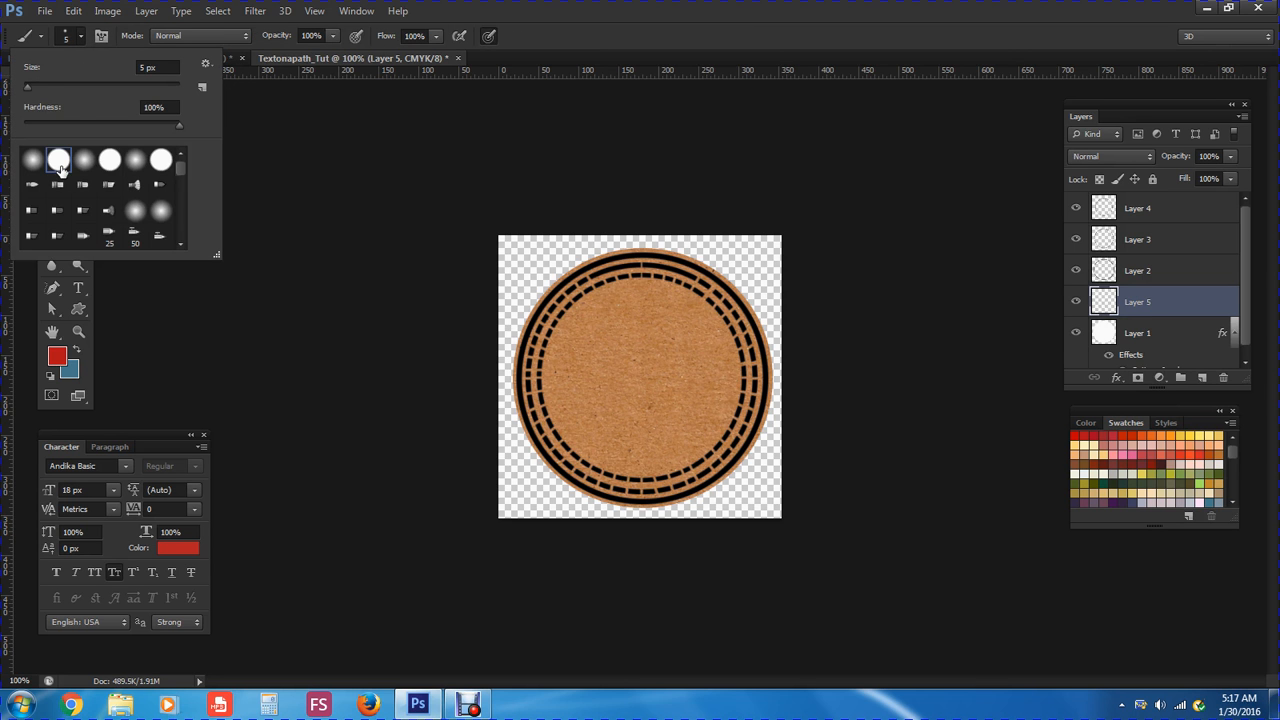
click(162, 165)
In the Brush panel, enlarge the 30 px round tip to 310 px
click(354, 12)
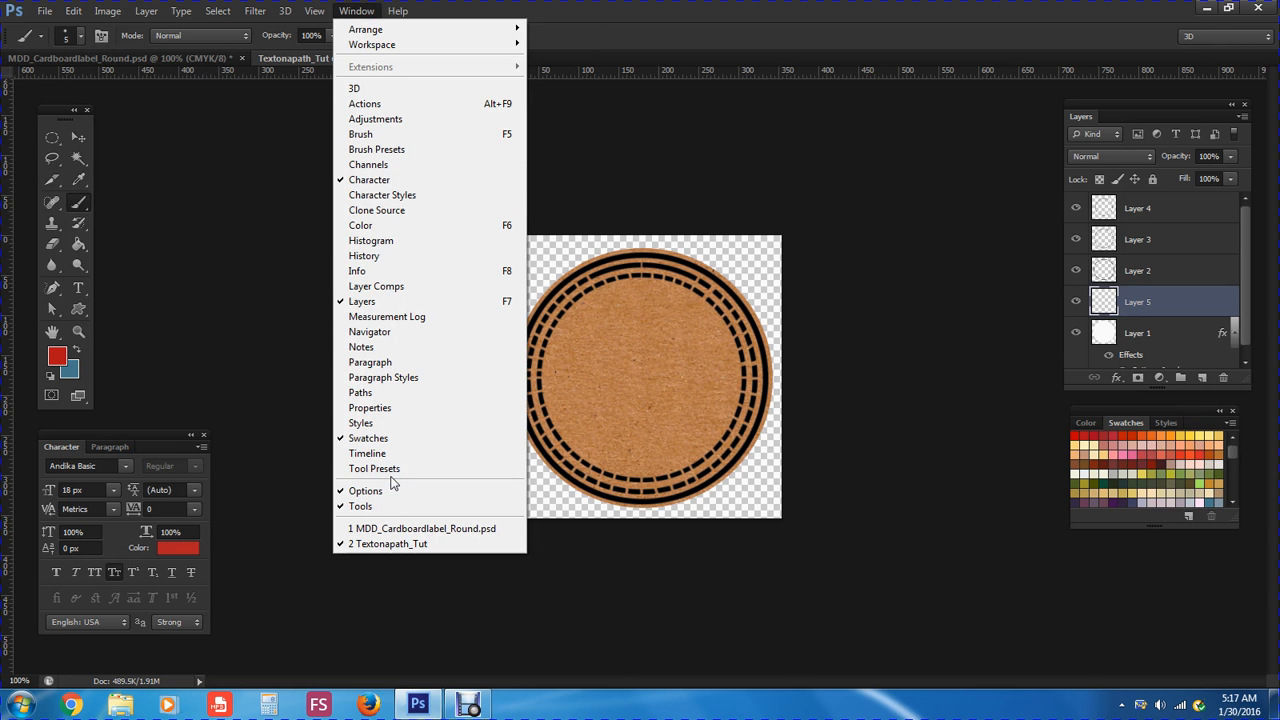
click(391, 139)
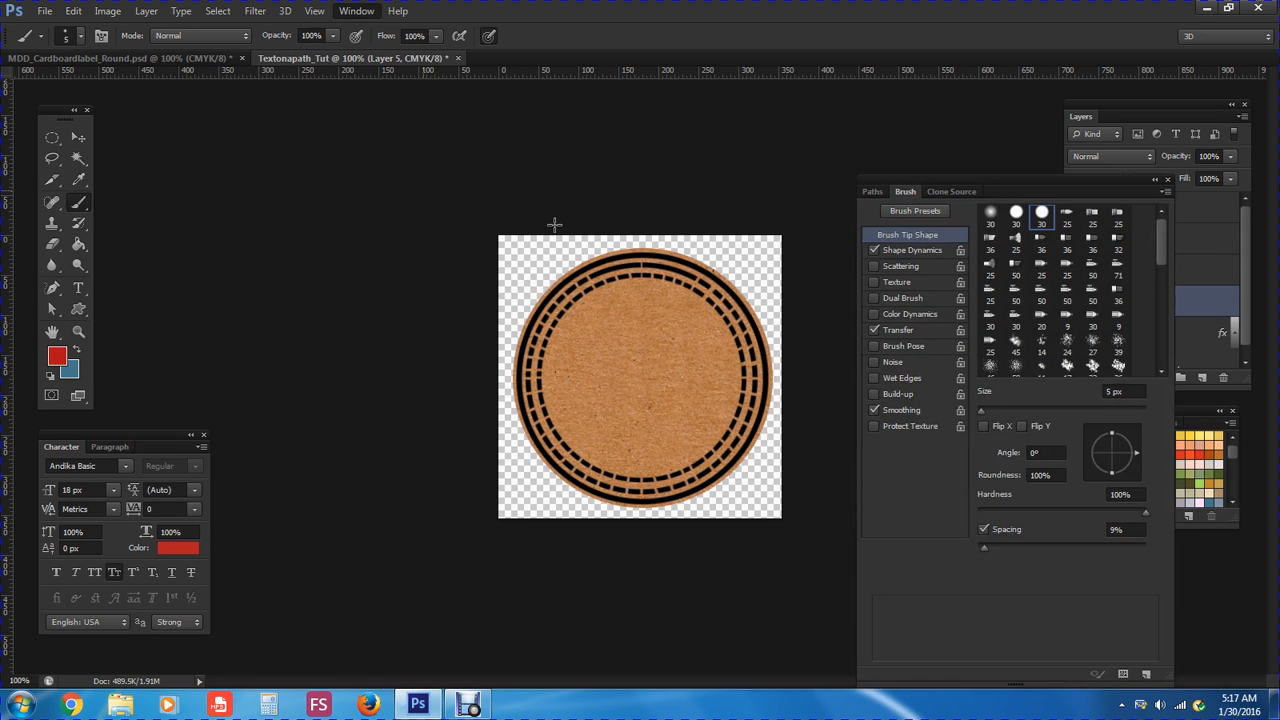
drag(958, 172, 920, 147)
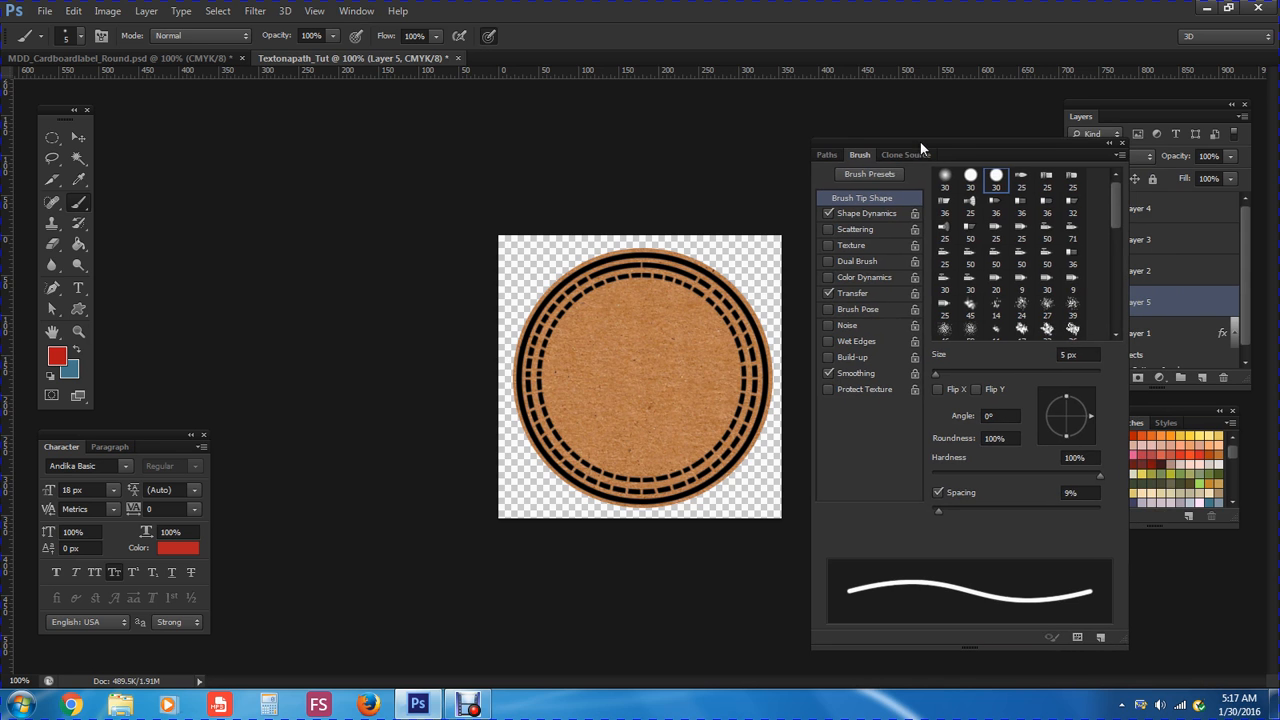
click(997, 182)
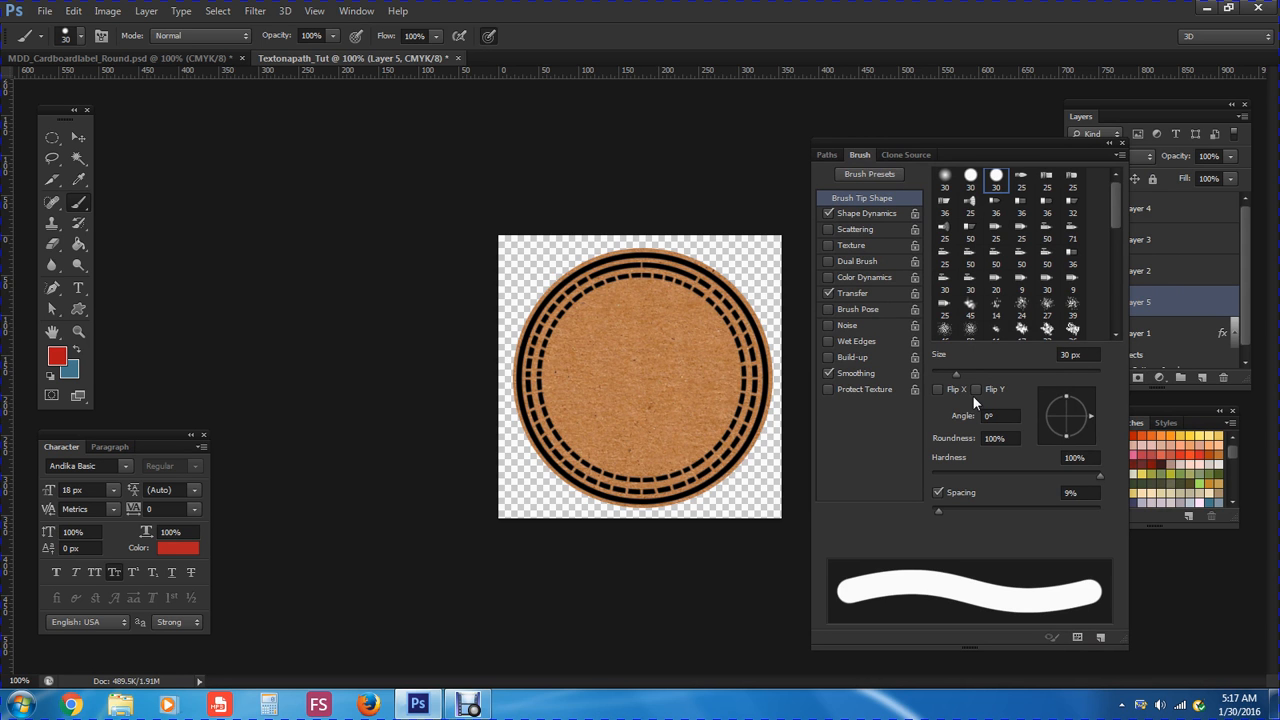
drag(955, 374, 1070, 375)
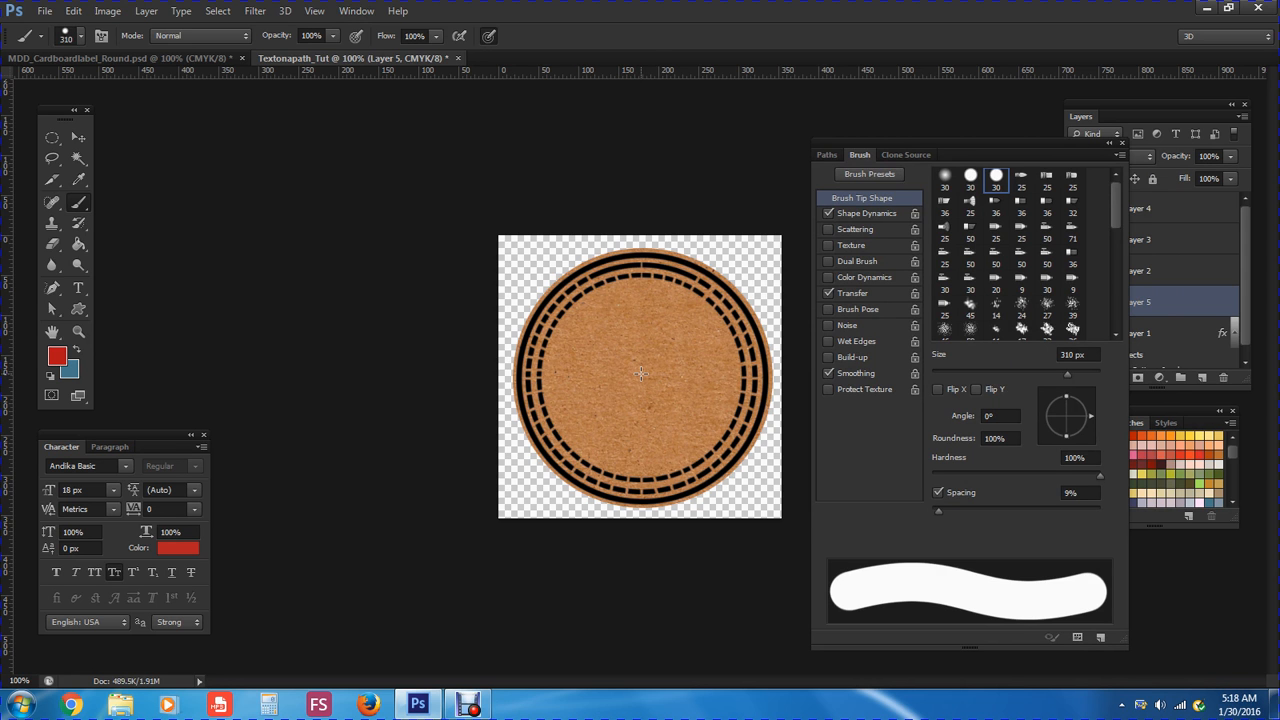
Set the foreground colour to pure white, RGB 255/255/255 (ffffff)
click(57, 357)
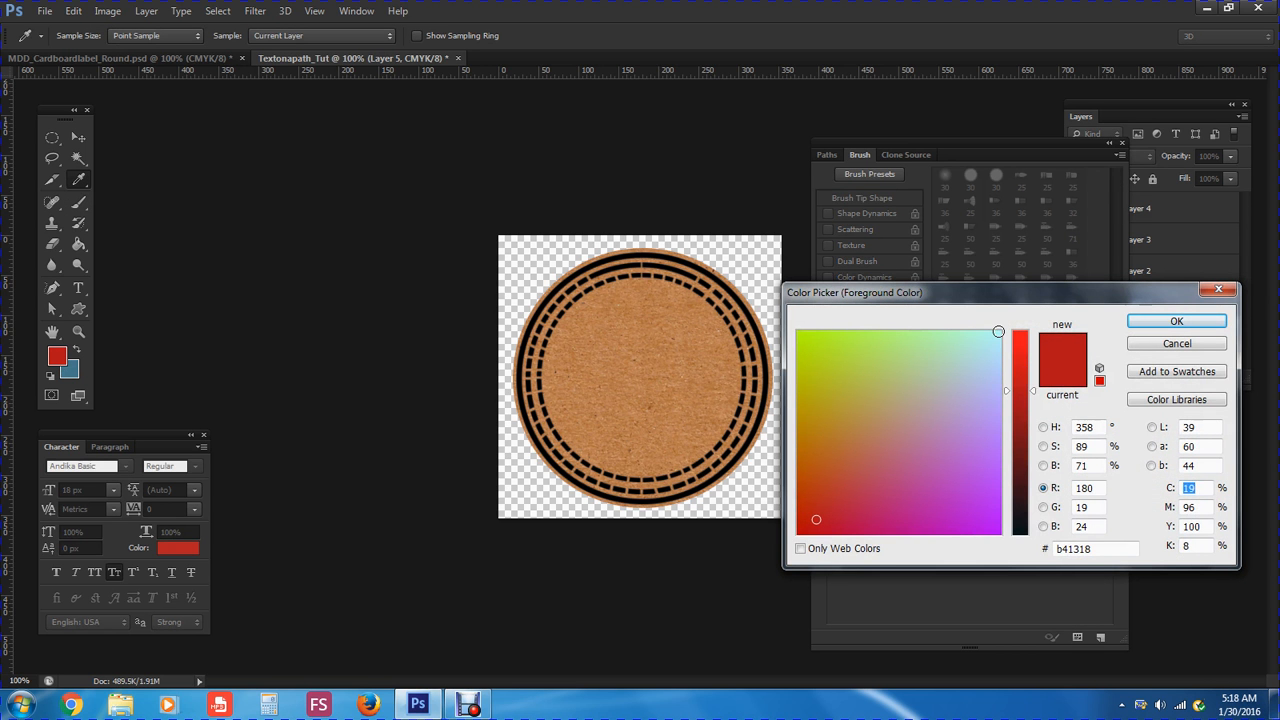
click(998, 331)
drag(1010, 391, 1006, 331)
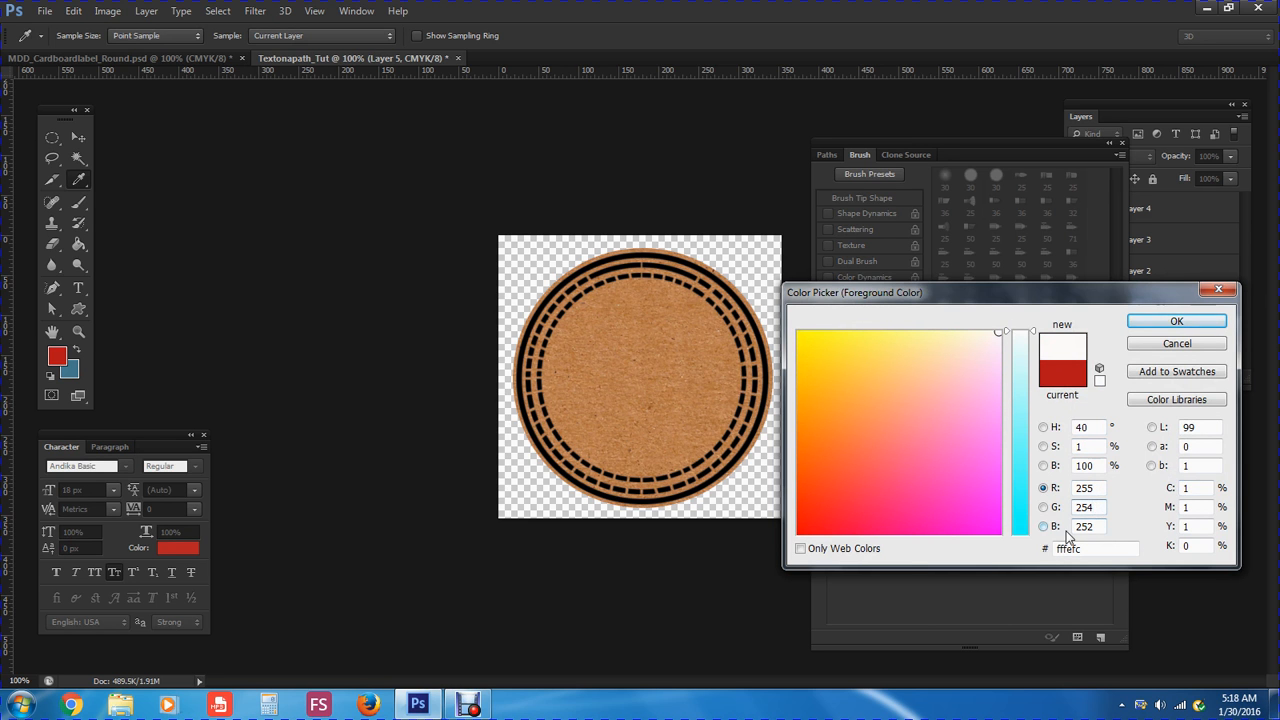
text(255)
click(1096, 526)
key(BackSpace)
text(5)
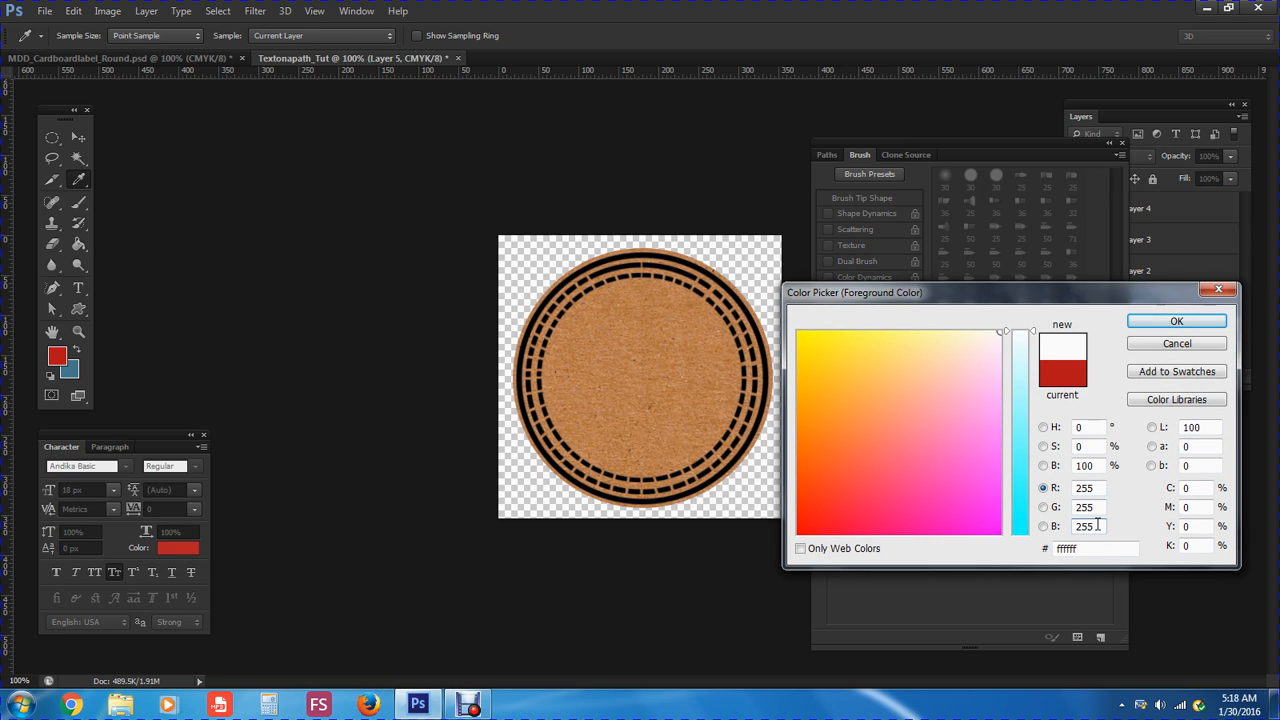
click(1177, 321)
Lower the brush spacing and paint a 310 px white disc over the cardboard centre on Layer 5
key(b)
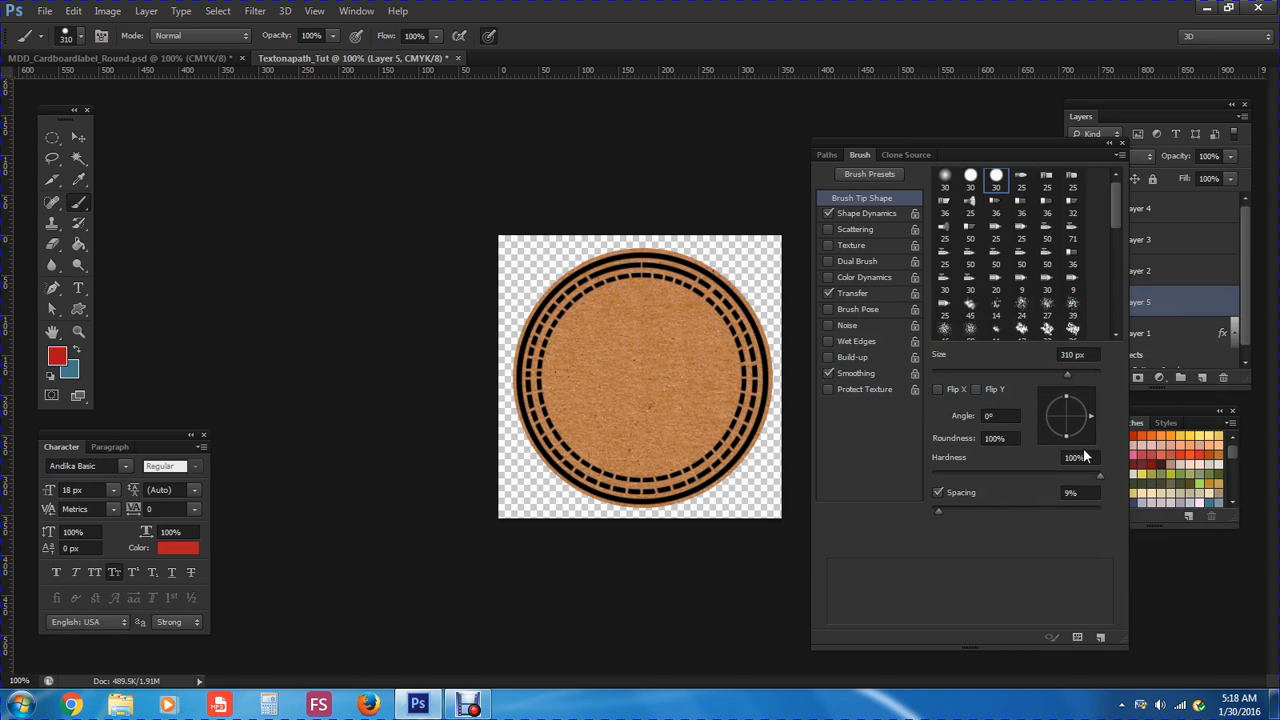
click(1141, 426)
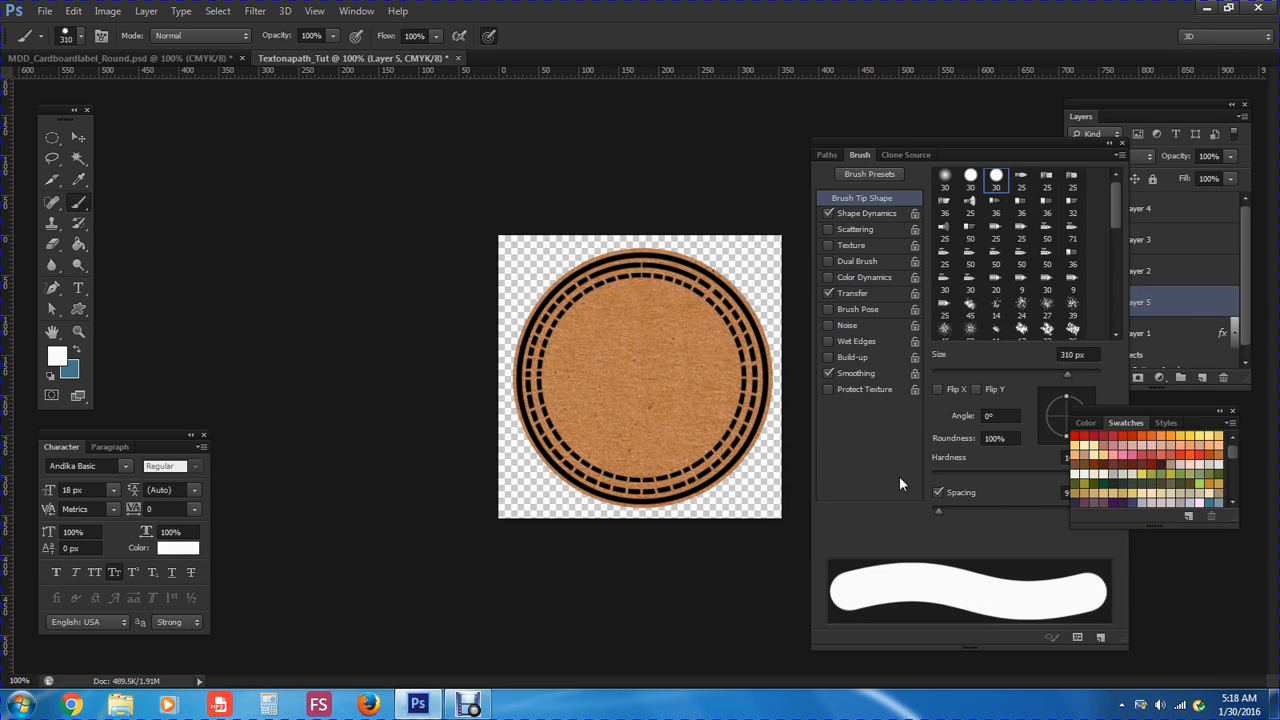
drag(1105, 409, 1146, 413)
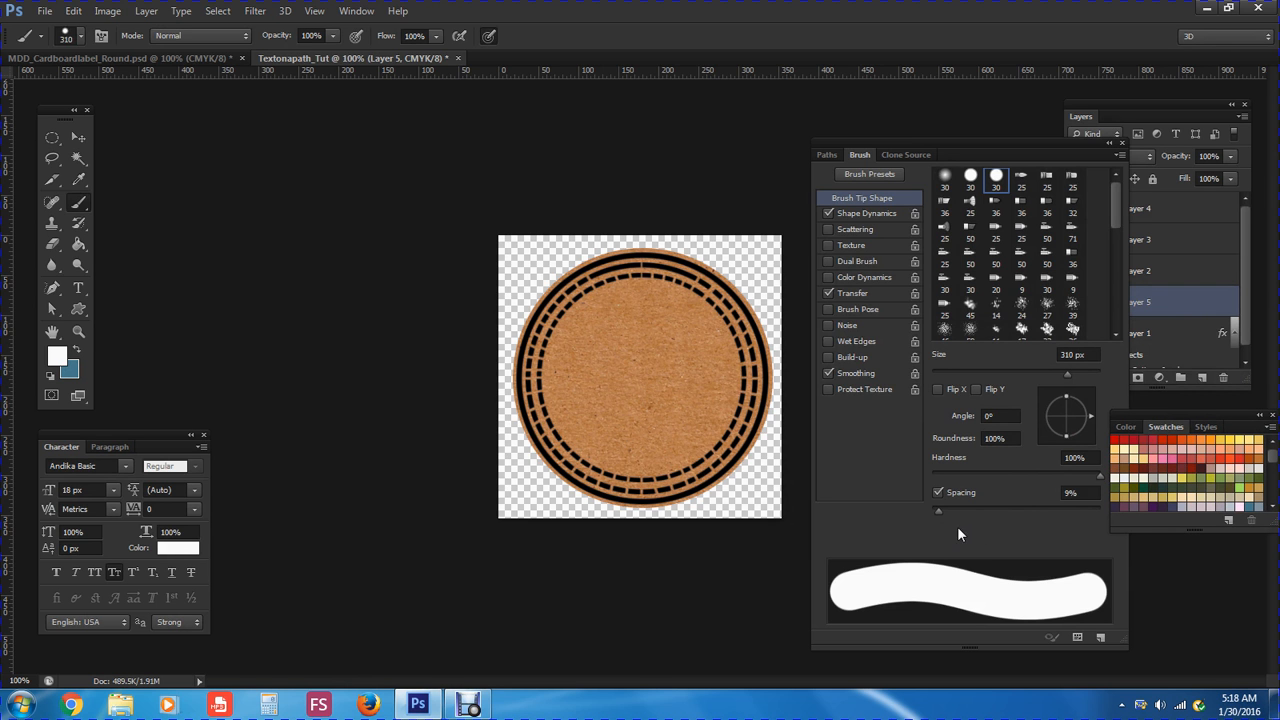
drag(941, 512, 932, 513)
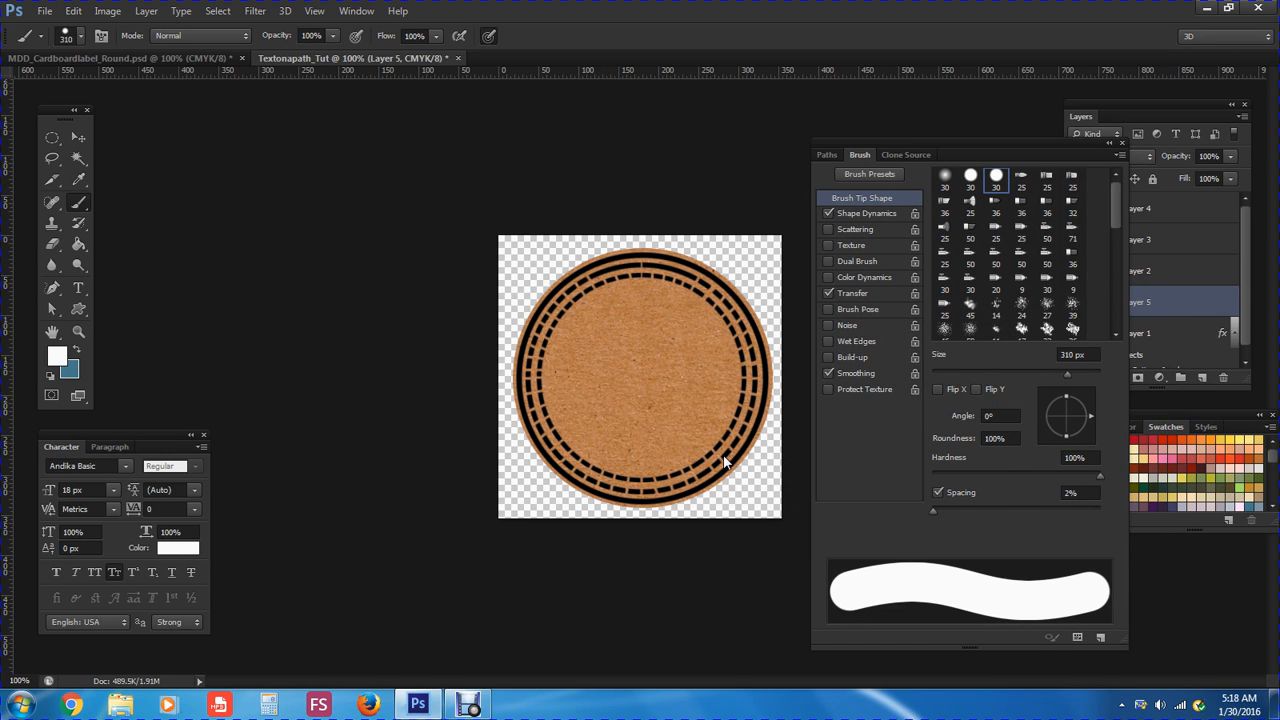
click(79, 204)
click(641, 374)
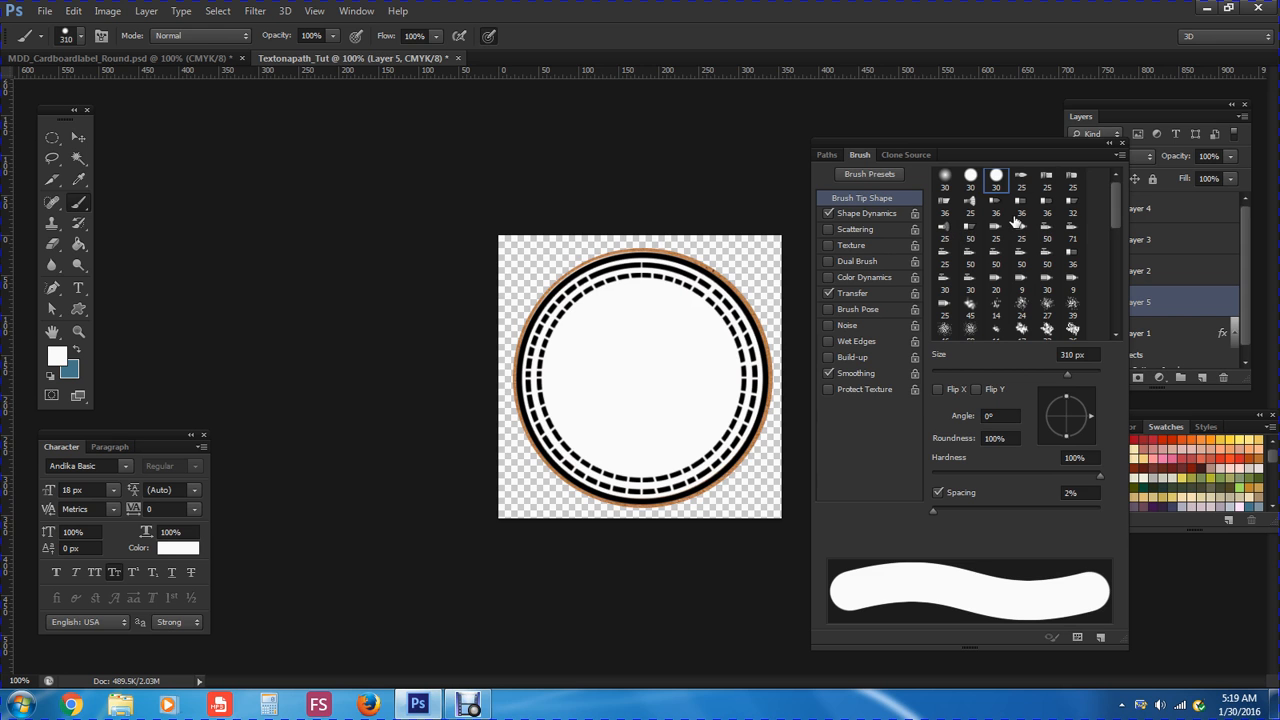
click(1122, 141)
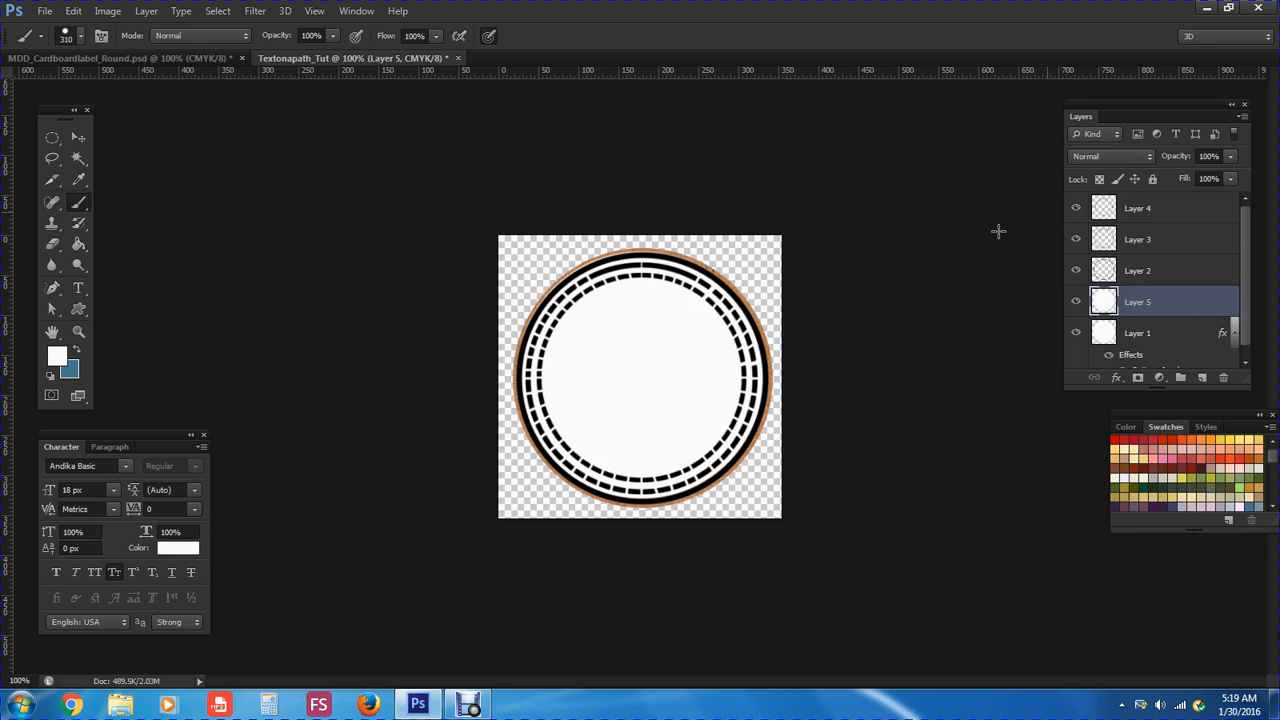
Shift the white Layer 5 circle inside the dashed rings, then make Layer 4 active
click(79, 139)
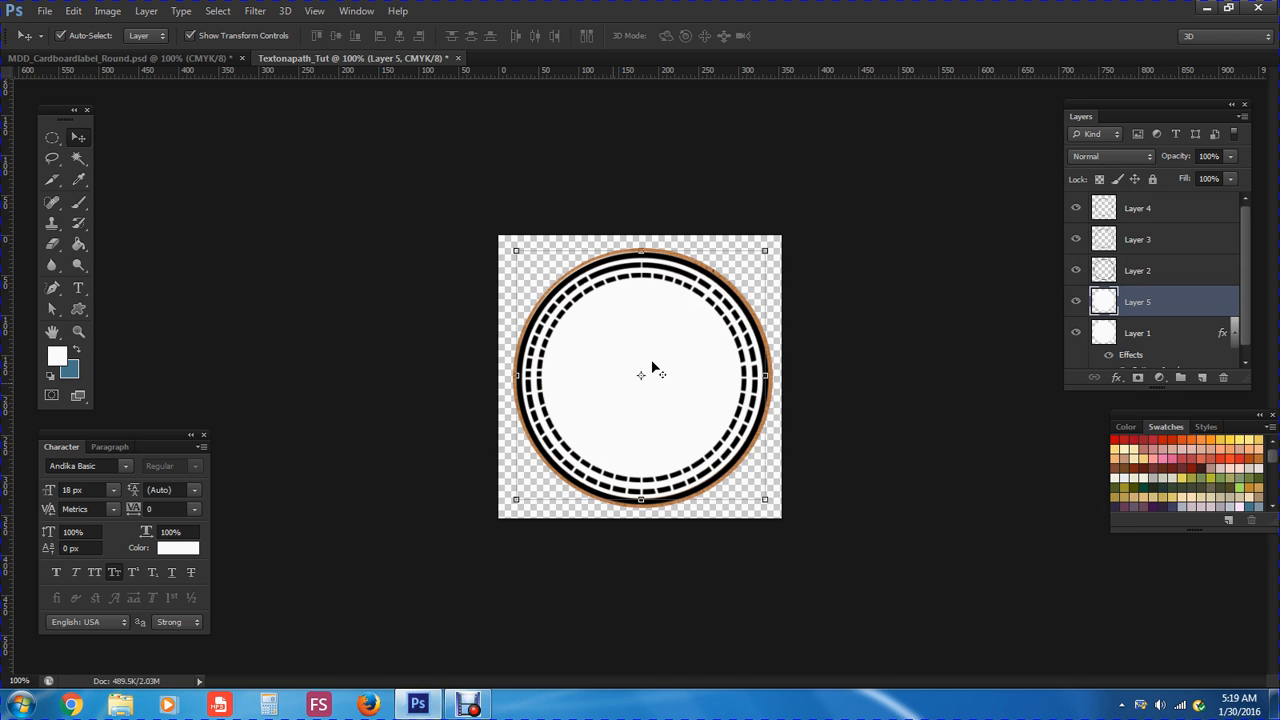
mouse_move(616, 426)
mouse_down()
mouse_move(588, 394)
mouse_move(620, 423)
mouse_move(643, 421)
mouse_move(616, 423)
mouse_up()
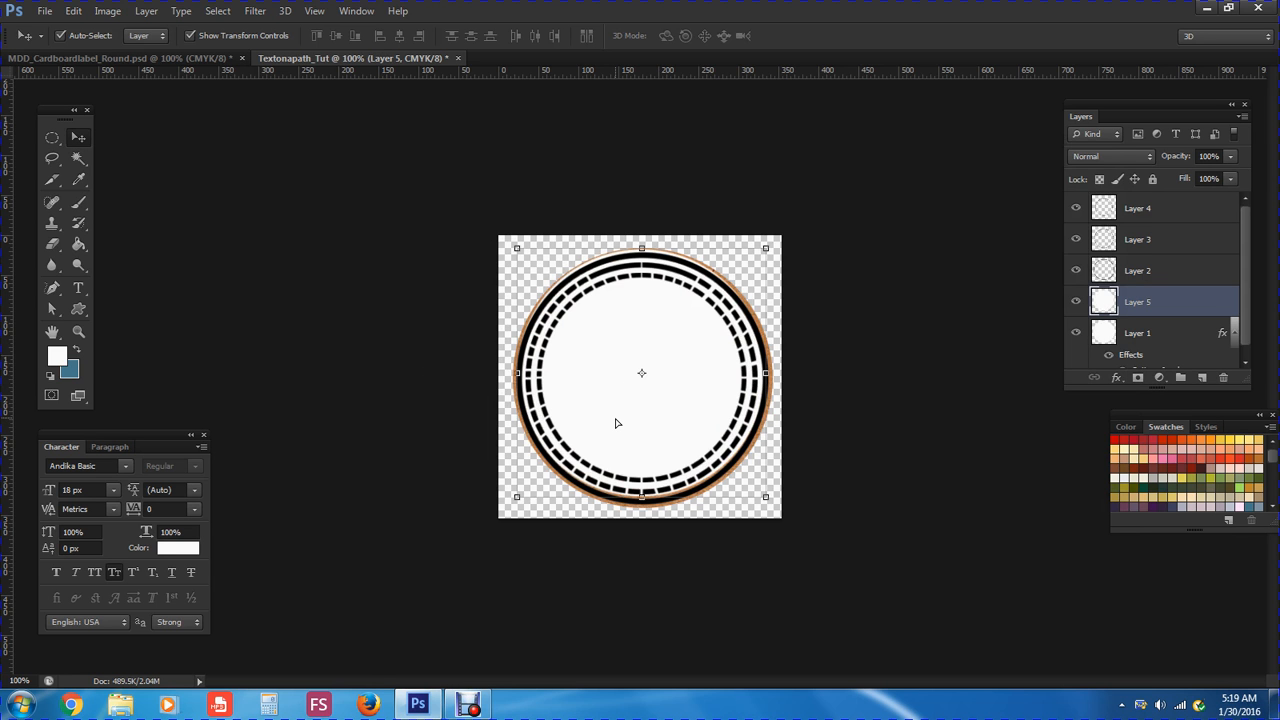
key(Down)
key(Down)
key(Down)
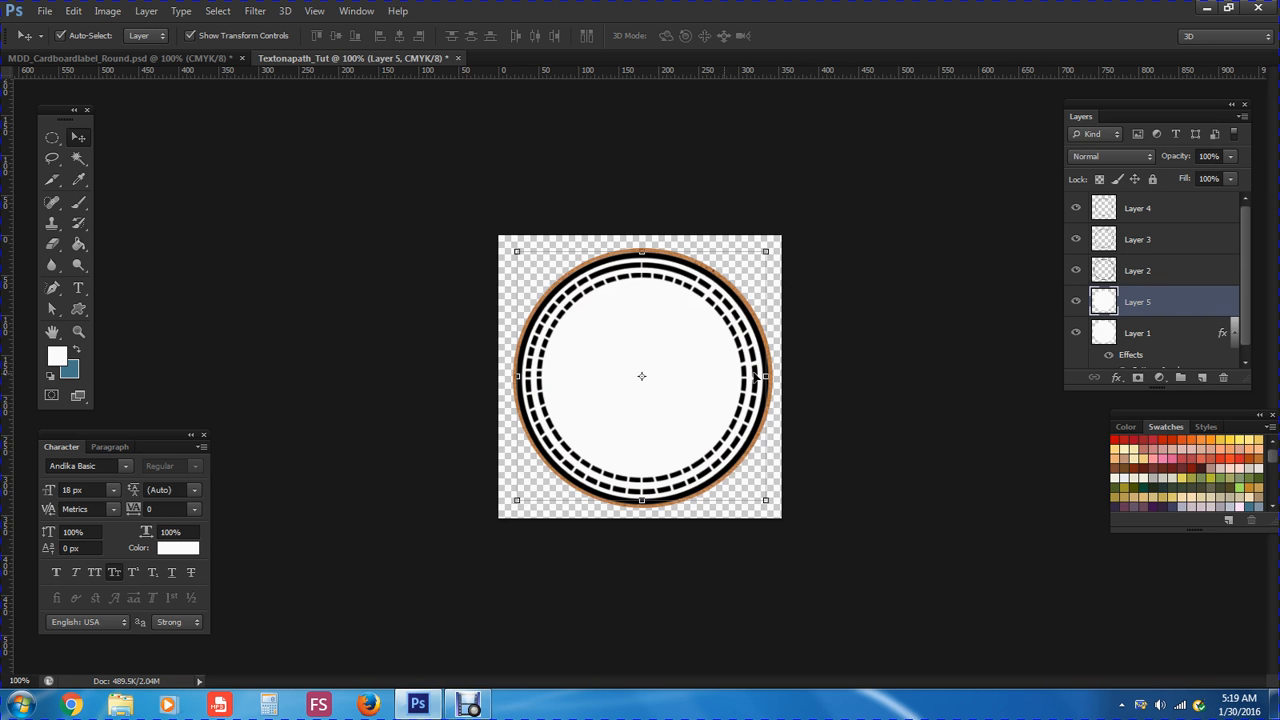
click(1174, 213)
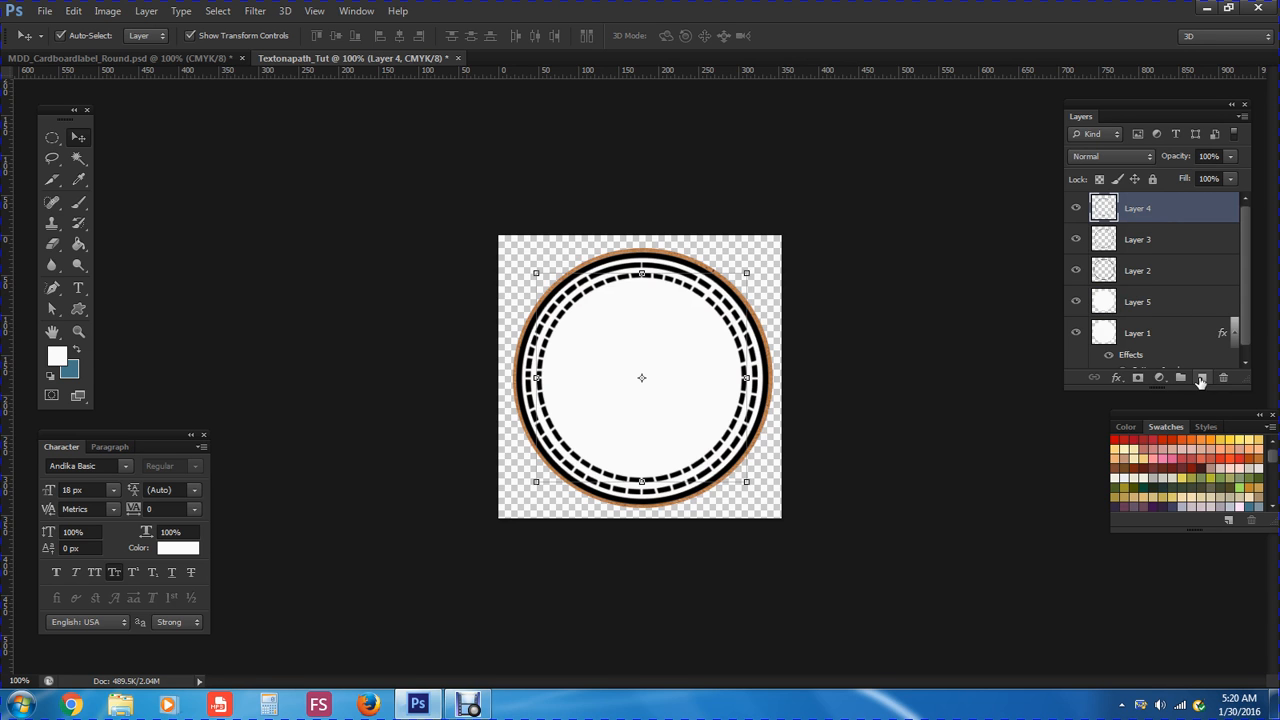
Add an empty Layer 6 on top, make blue the foreground colour, and choose the Custom Shape tool
click(1201, 378)
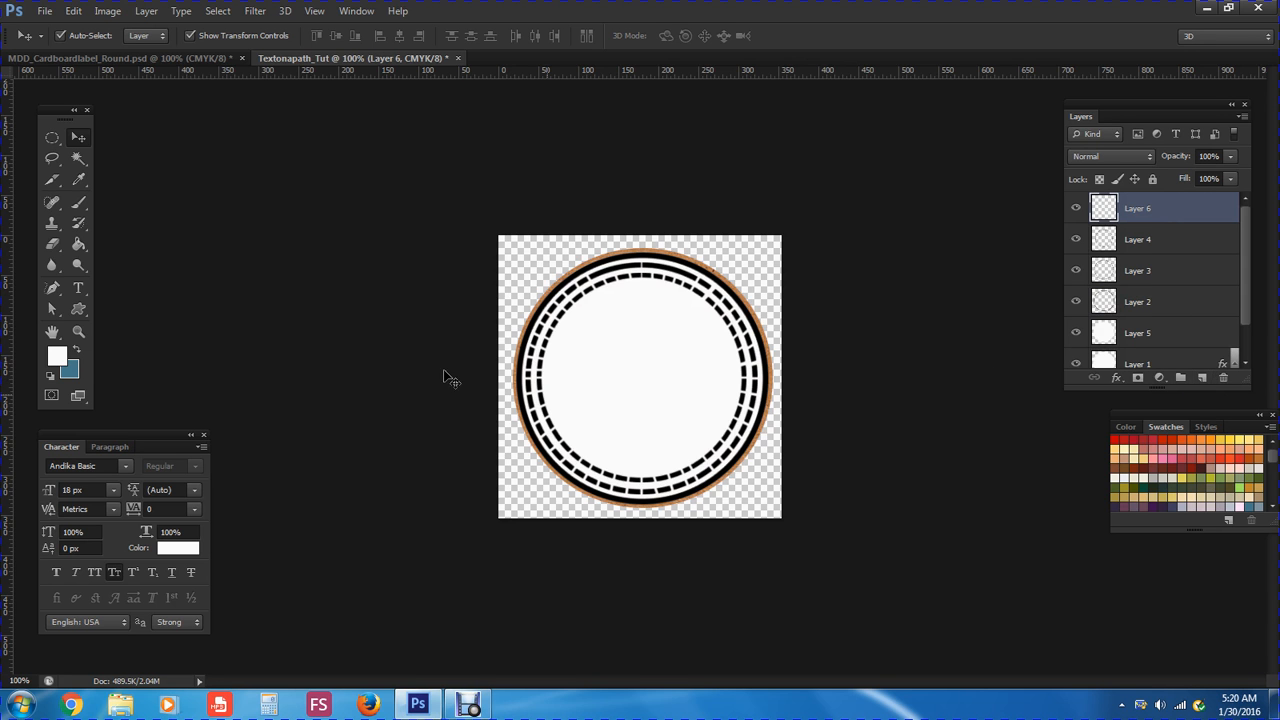
click(76, 351)
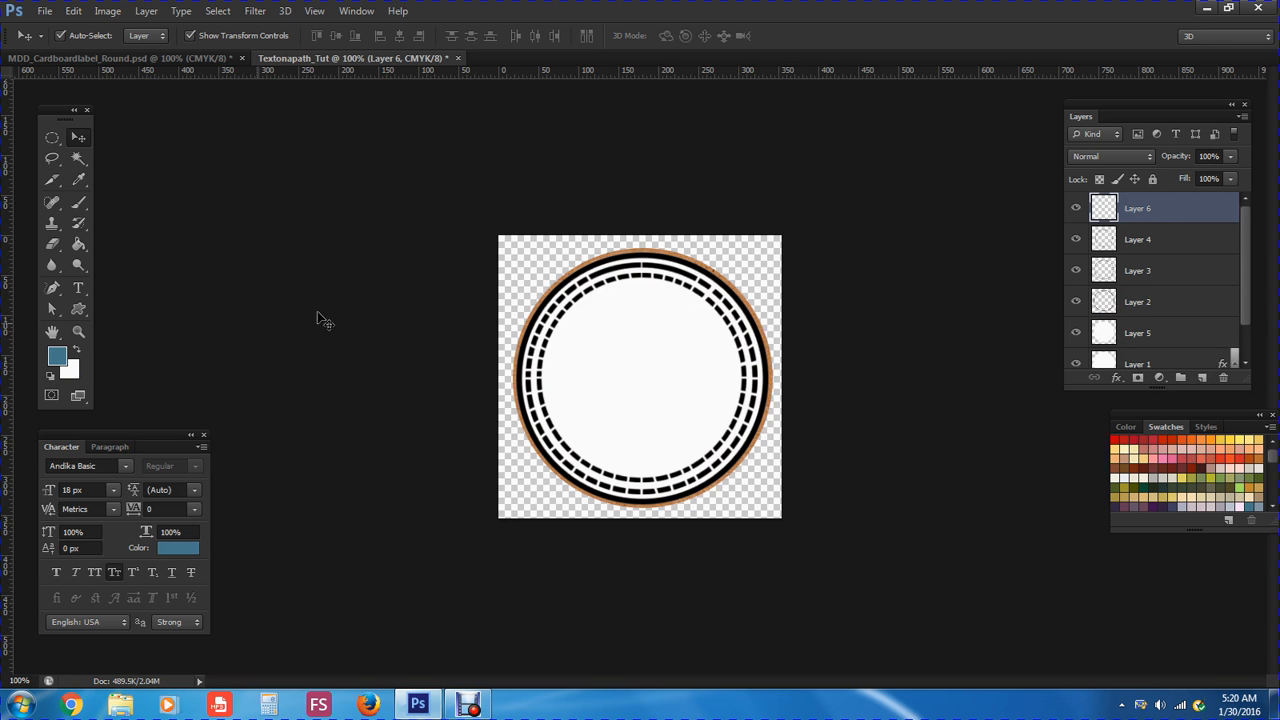
click(81, 310)
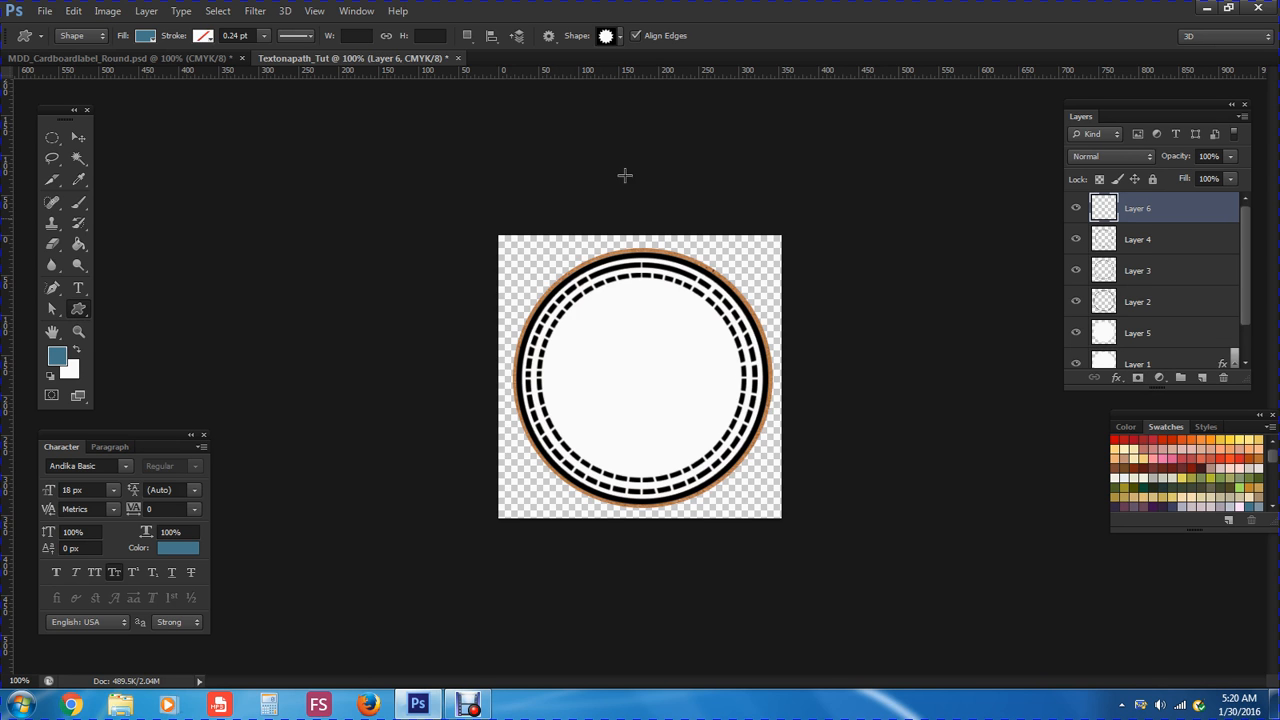
Pick the plain filled circle from the custom shape list
click(620, 40)
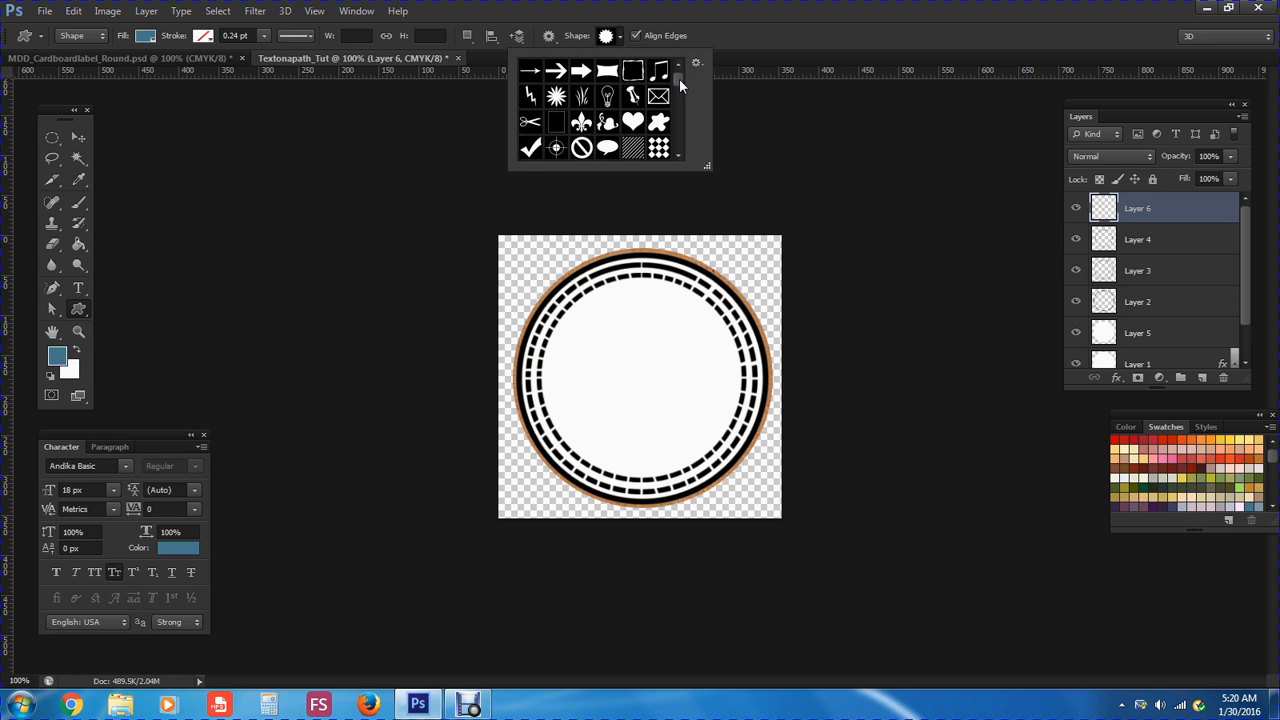
drag(679, 78, 679, 85)
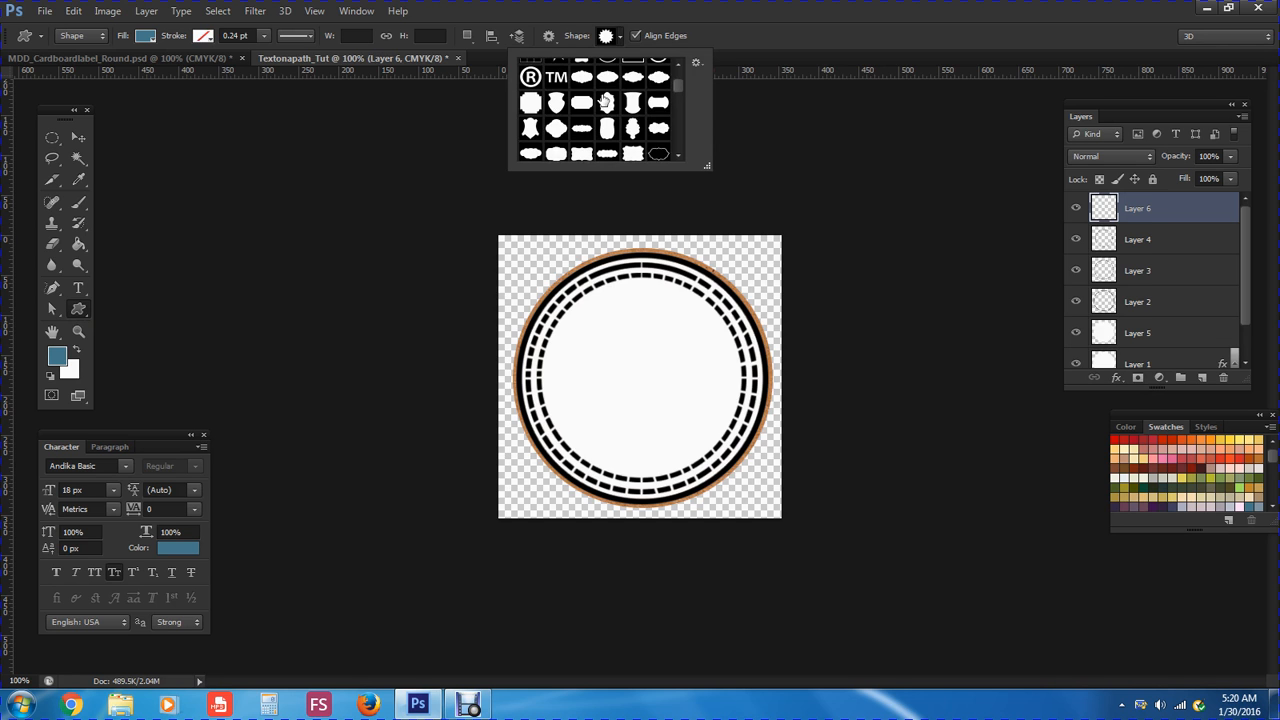
drag(680, 85, 680, 107)
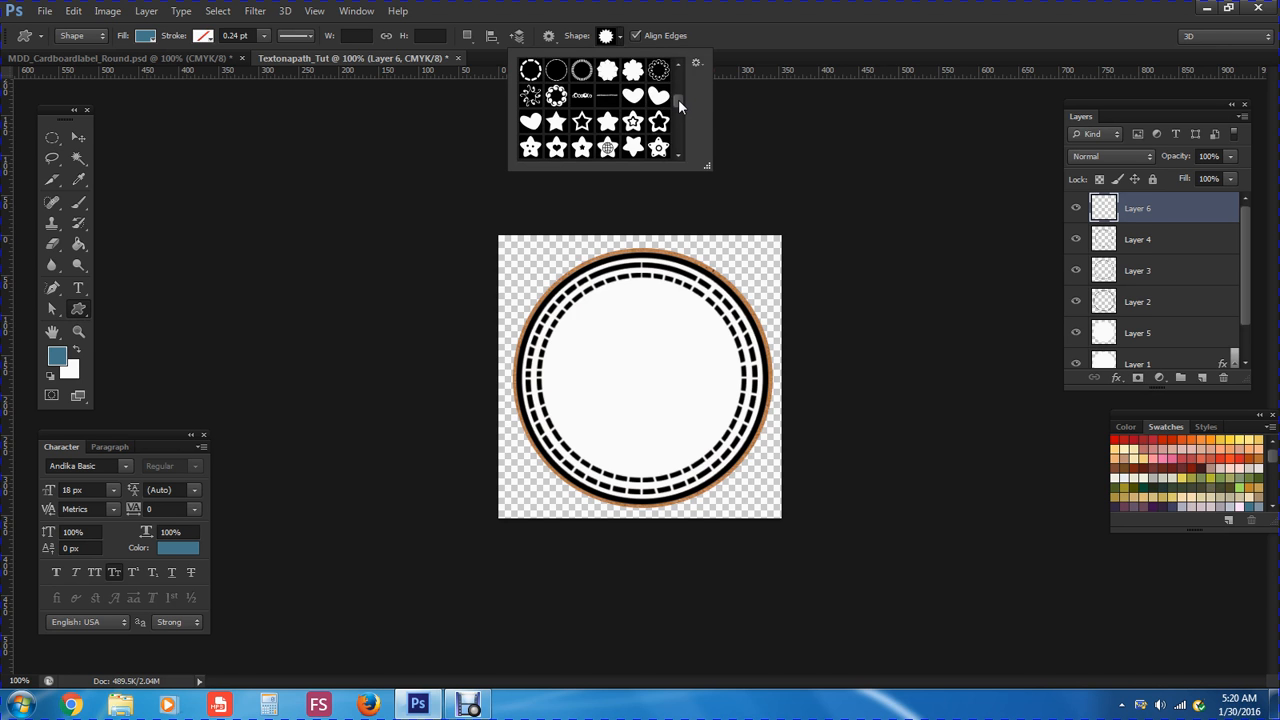
drag(679, 101, 673, 140)
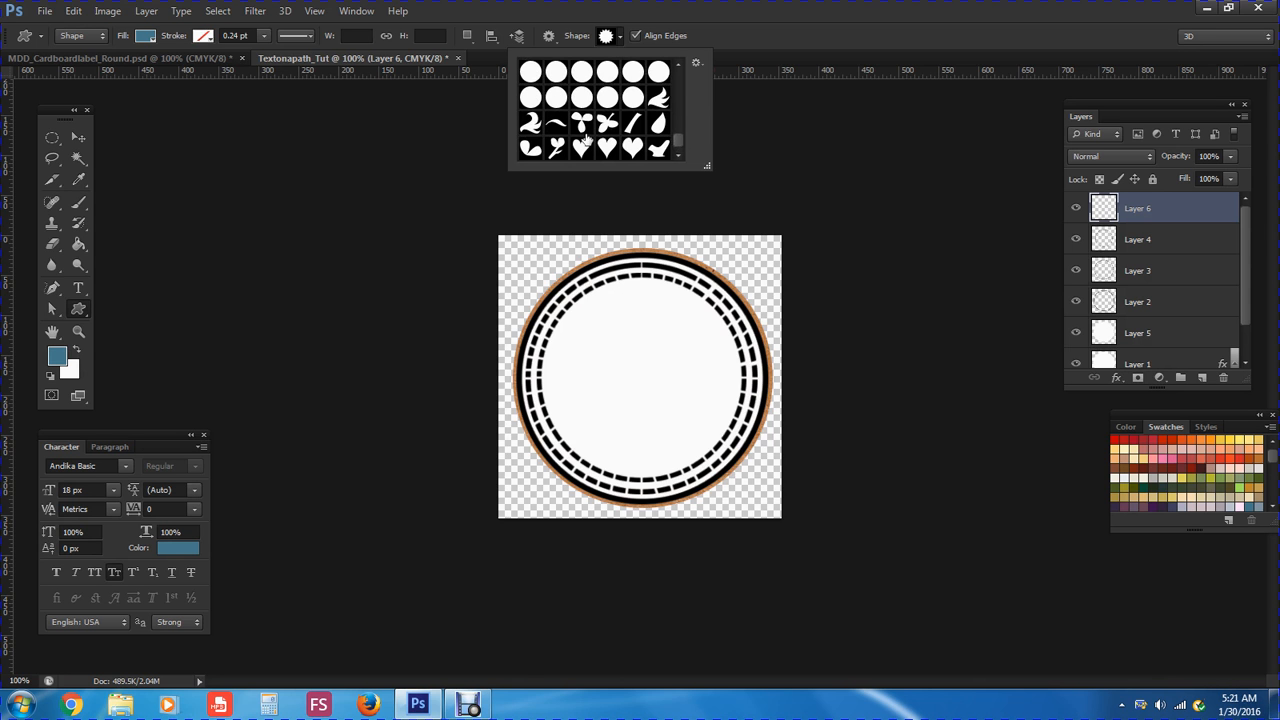
click(582, 98)
Give the circle shape no fill and a blue 1.33 pt stroke
click(145, 38)
click(78, 68)
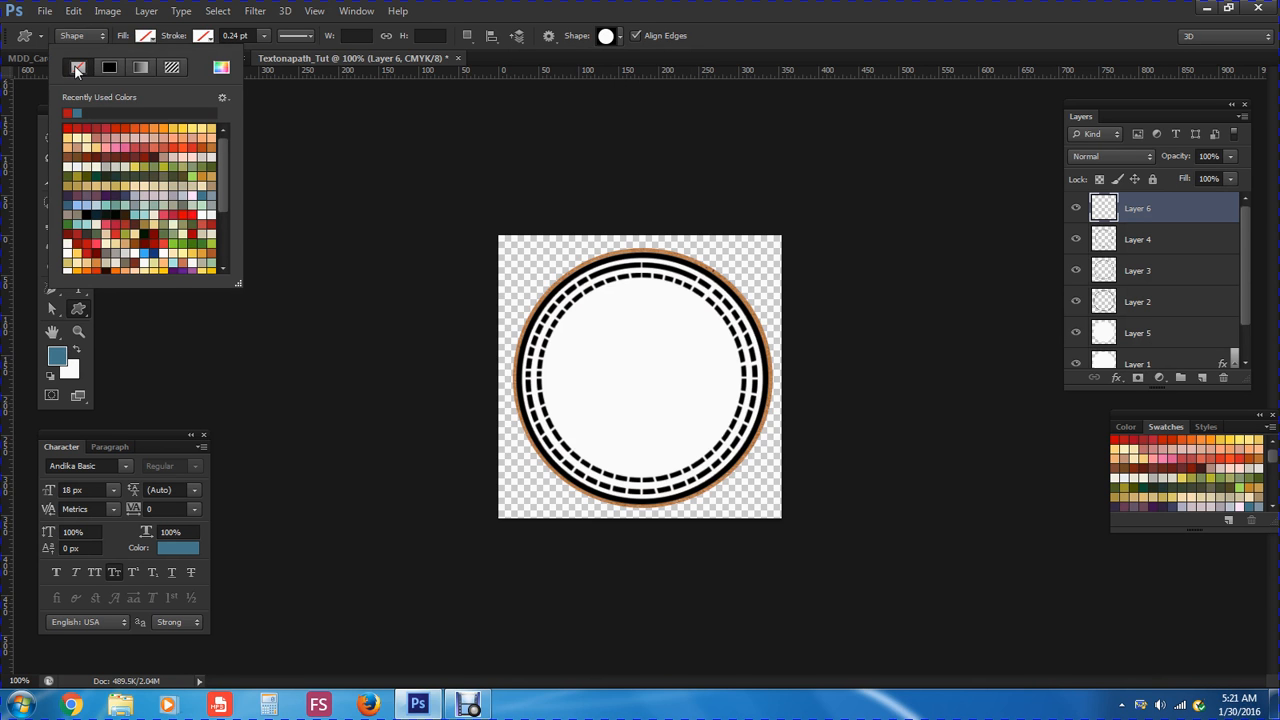
click(202, 37)
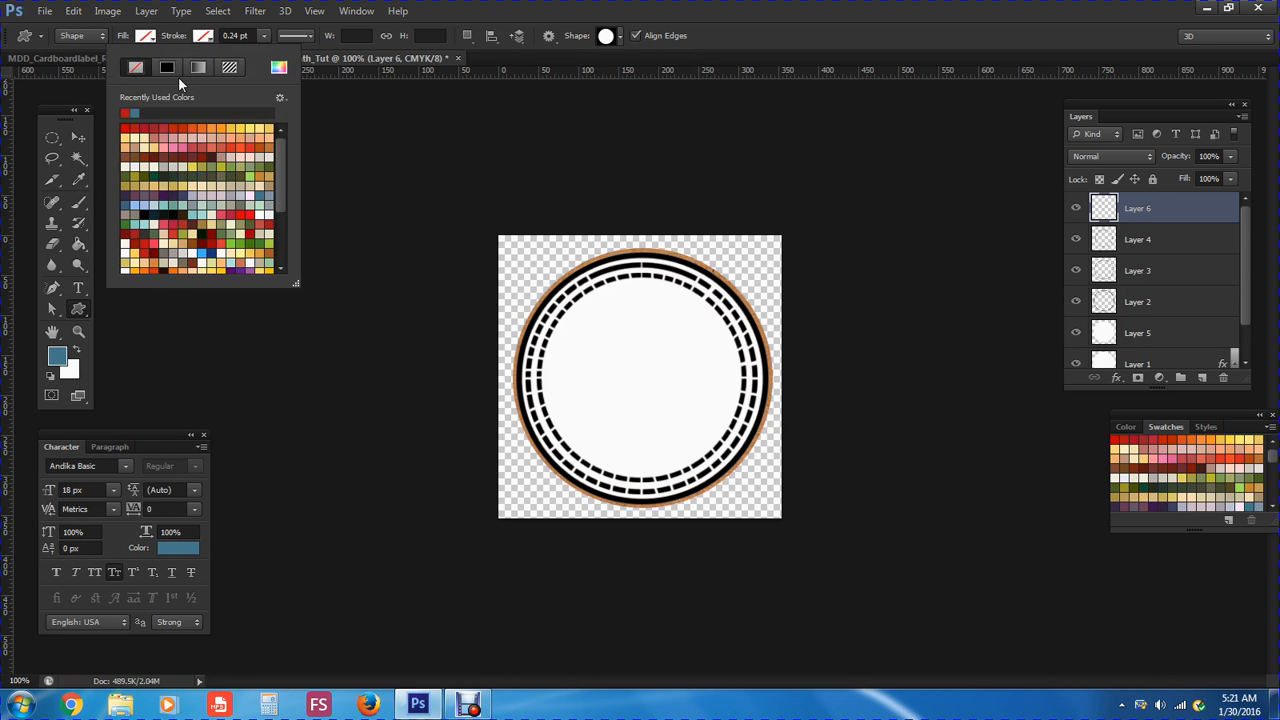
click(136, 112)
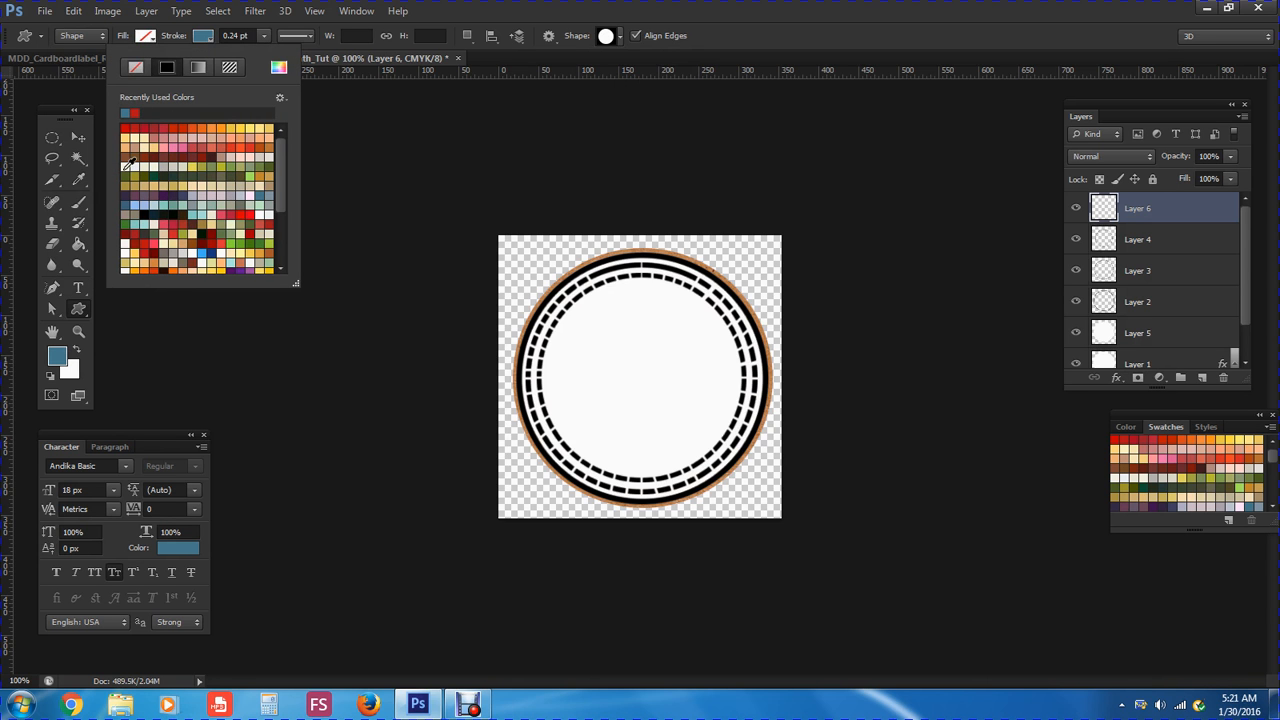
click(194, 148)
click(135, 112)
click(263, 36)
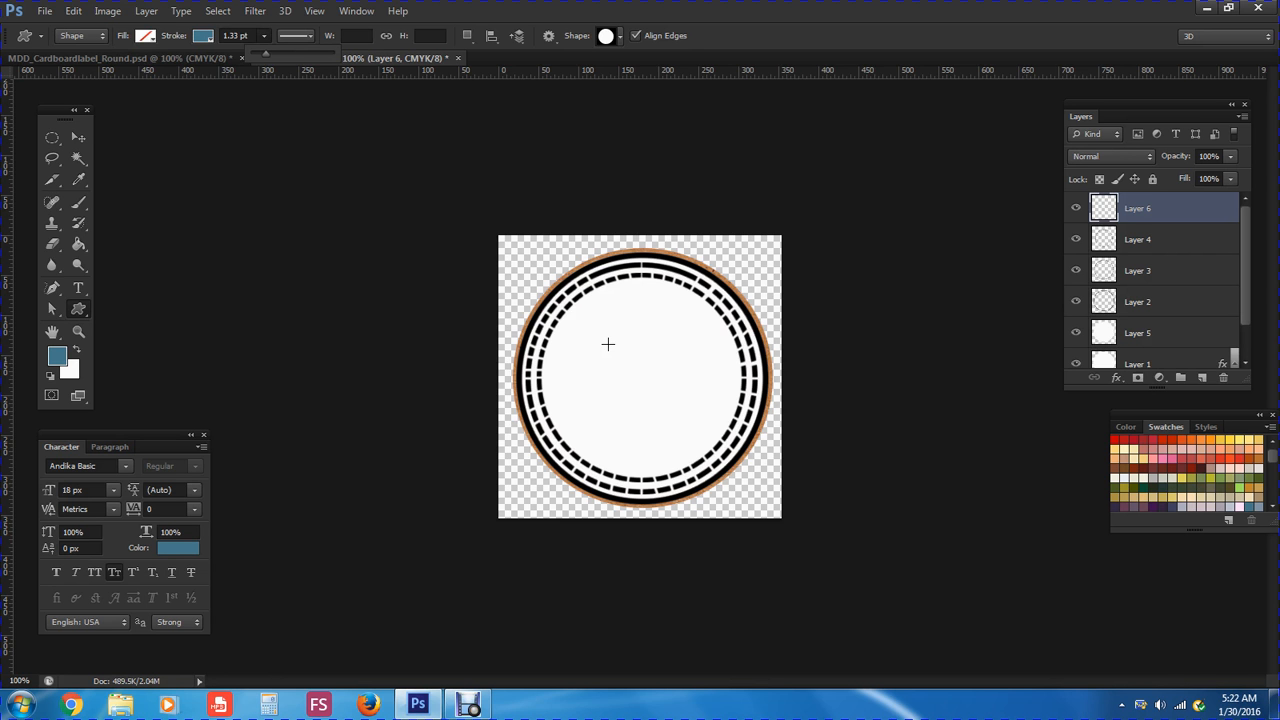
Draw a blue outlined circle on the label and move it to the inner ring's centre
drag(610, 347, 697, 487)
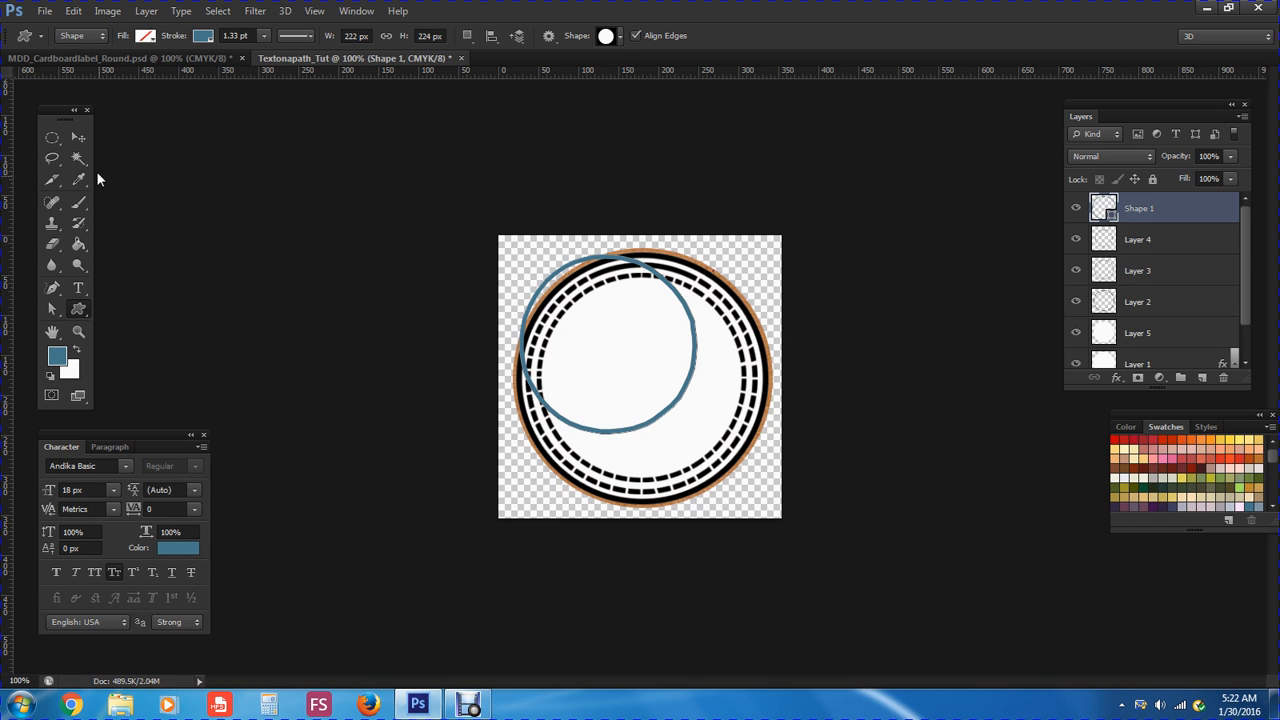
click(77, 139)
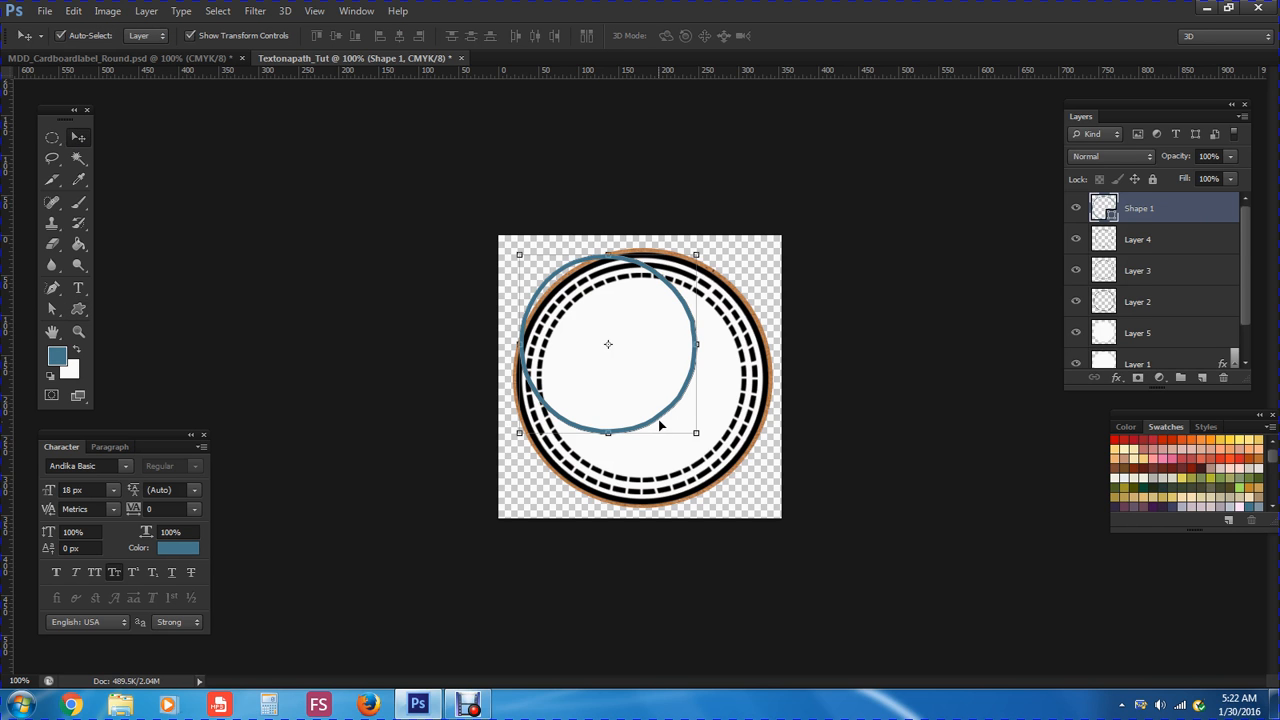
drag(661, 421, 690, 458)
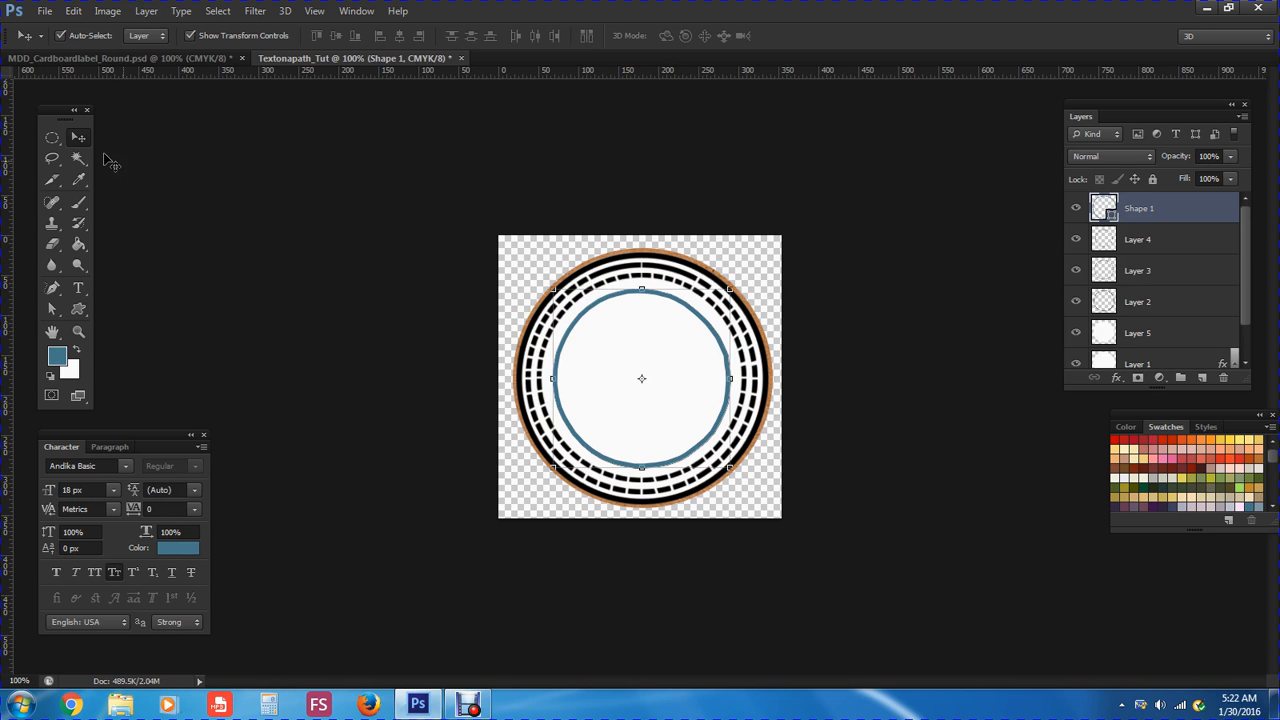
Rasterize the blue circle's Shape 1 layer with Layer > Rasterize > Shape
click(146, 12)
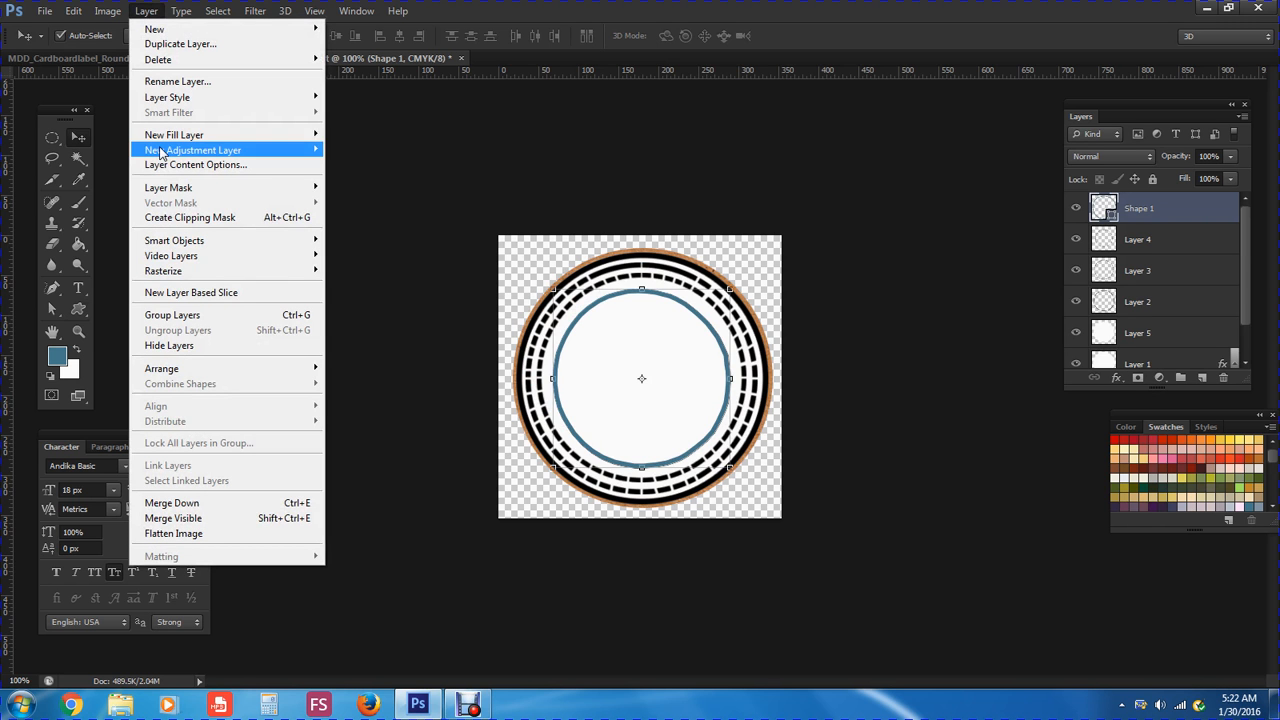
mouse_move(172, 278)
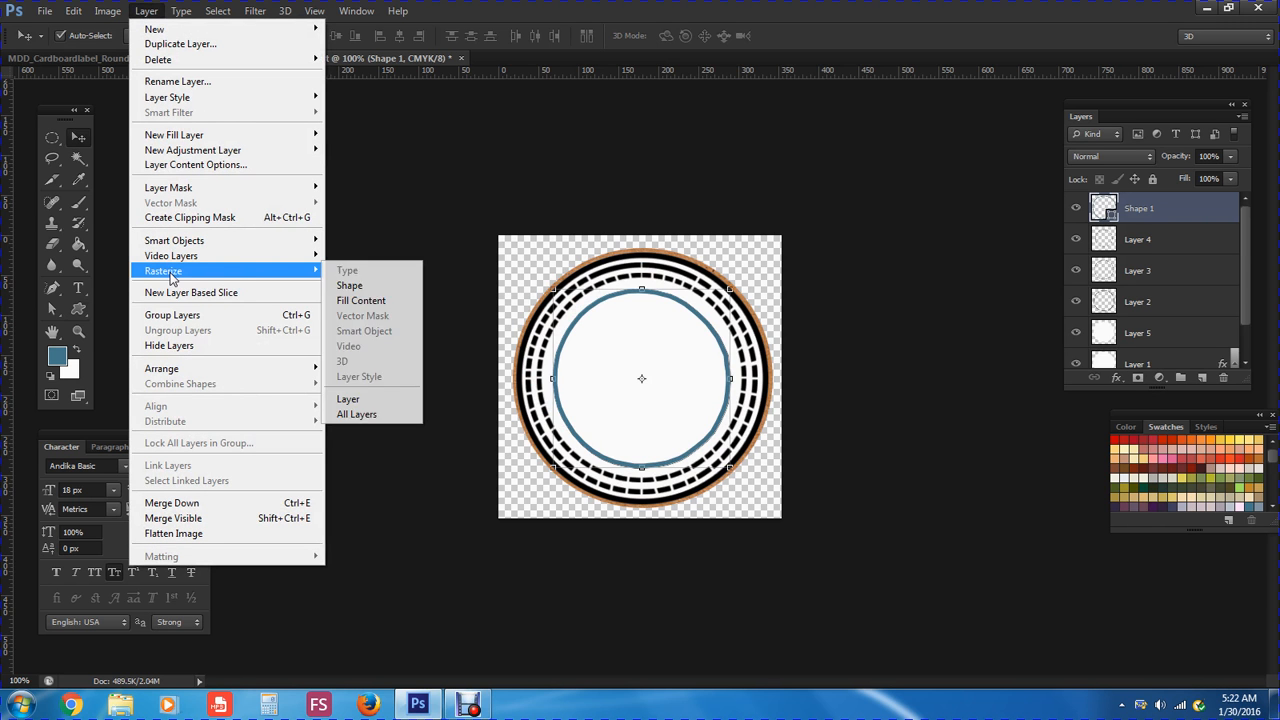
click(340, 287)
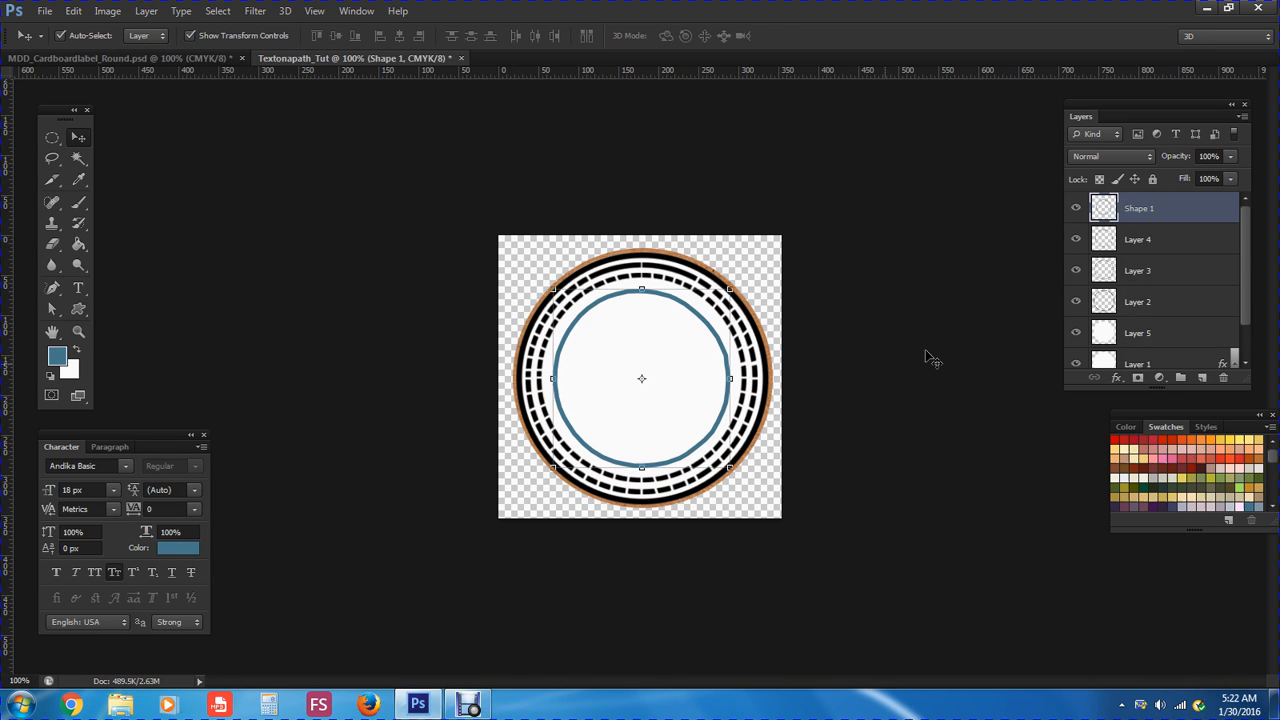
click(79, 289)
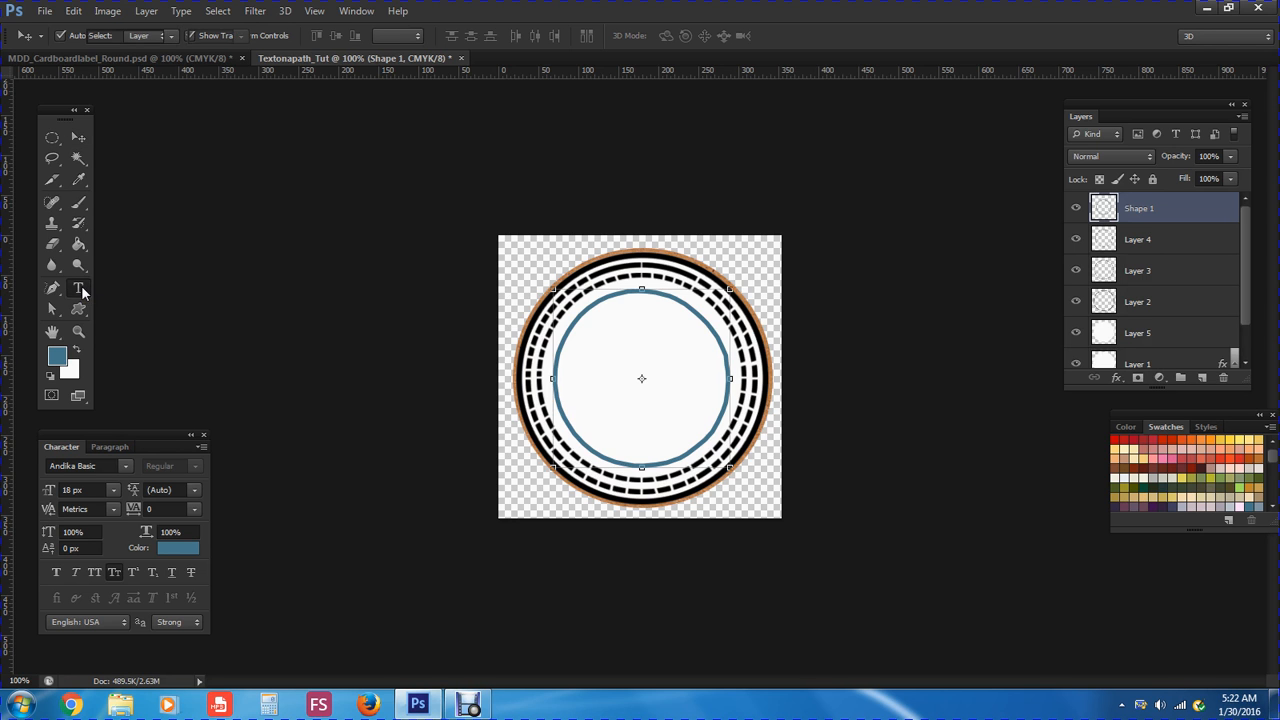
Type 'No don't do this!' on the blue circle and rotate the text
click(567, 346)
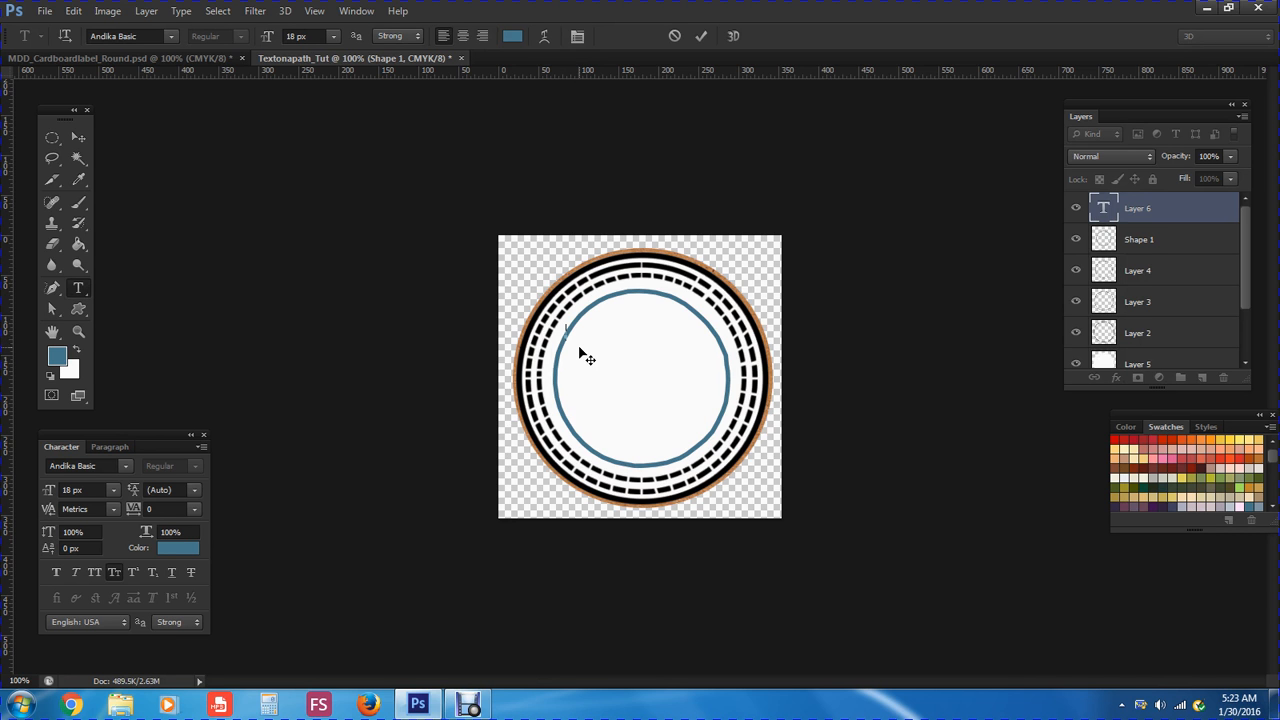
text(A)
text(o po)
text(n't d)
text(o this!)
click(80, 138)
drag(665, 348, 652, 386)
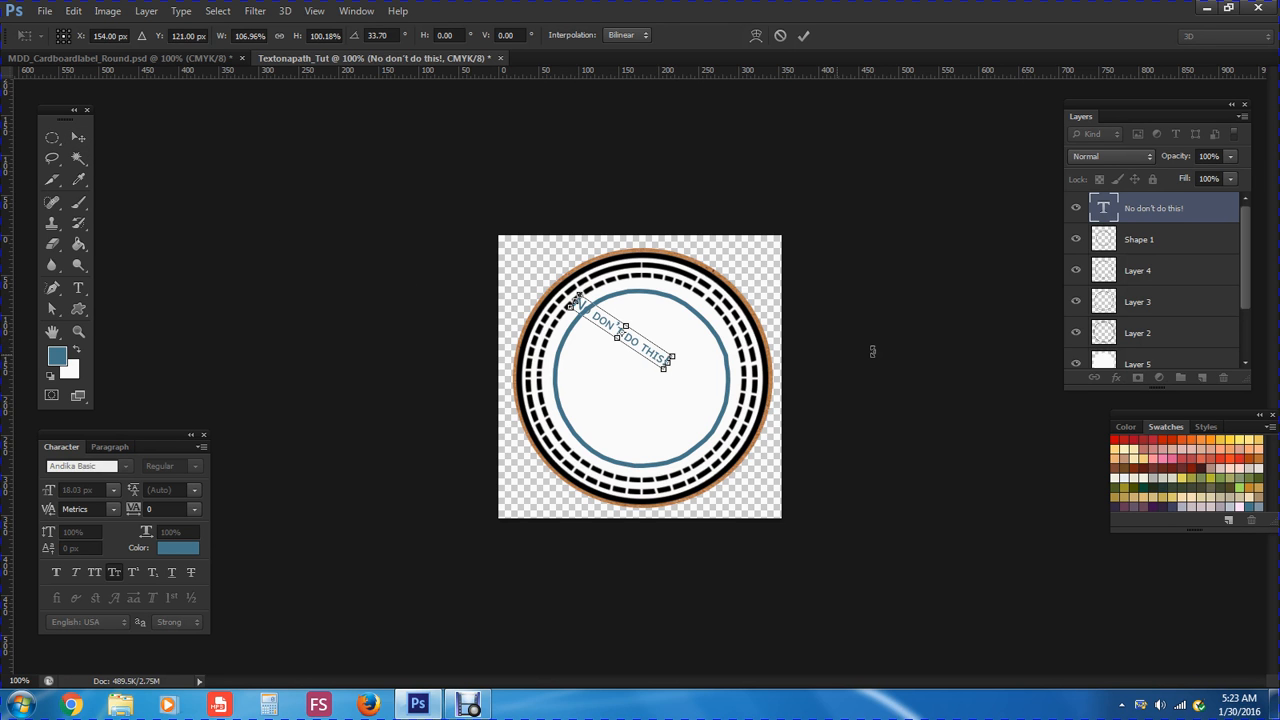
click(80, 140)
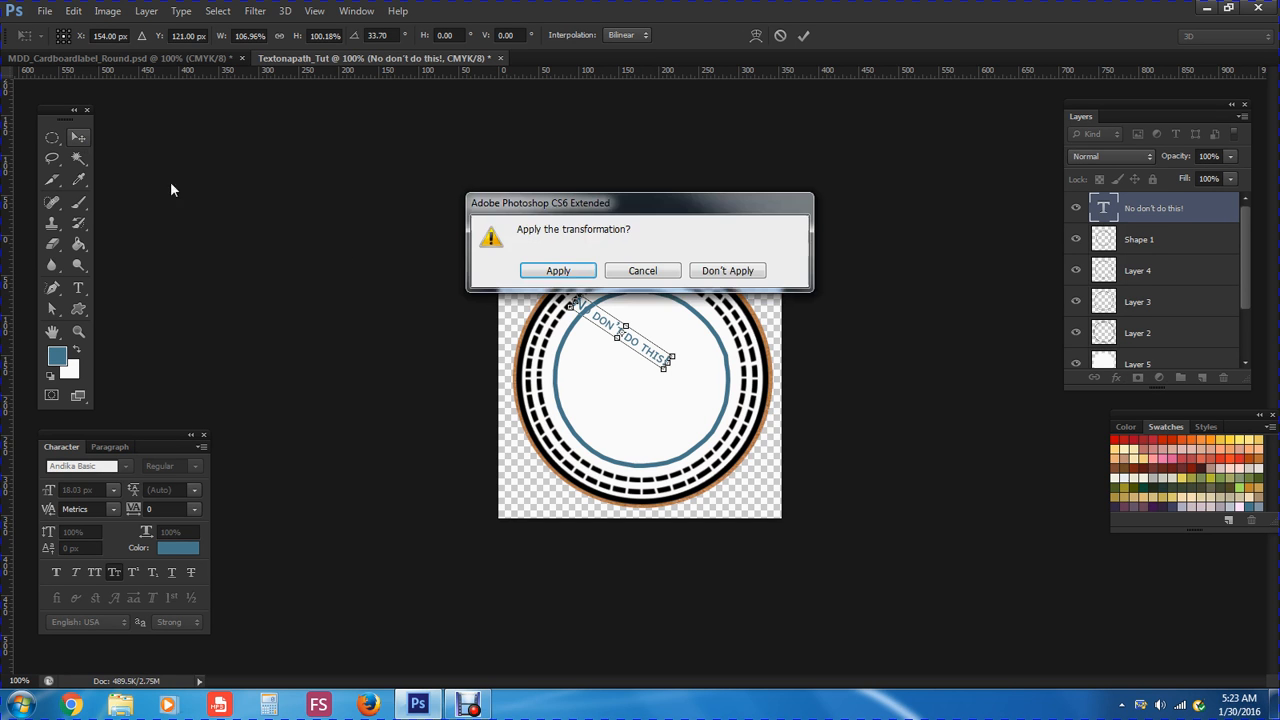
Discard the rotation and undo the misplaced text with Edit > Step Backward
click(745, 270)
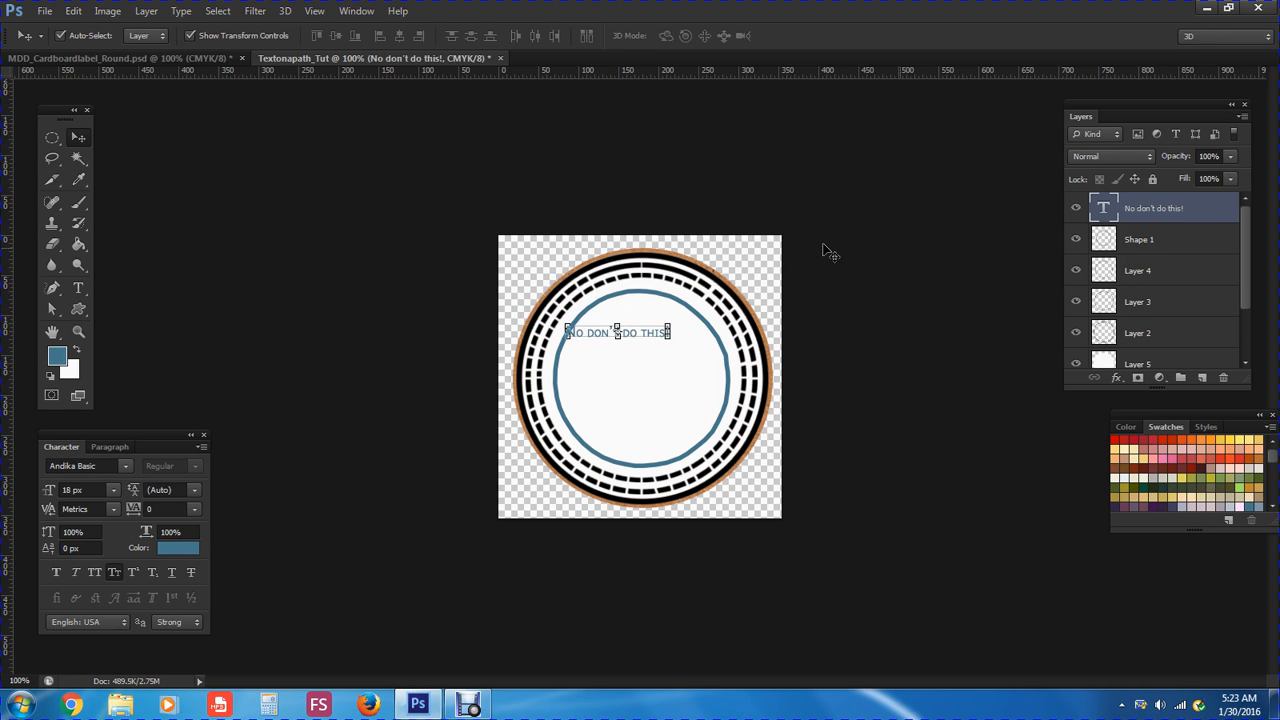
click(76, 13)
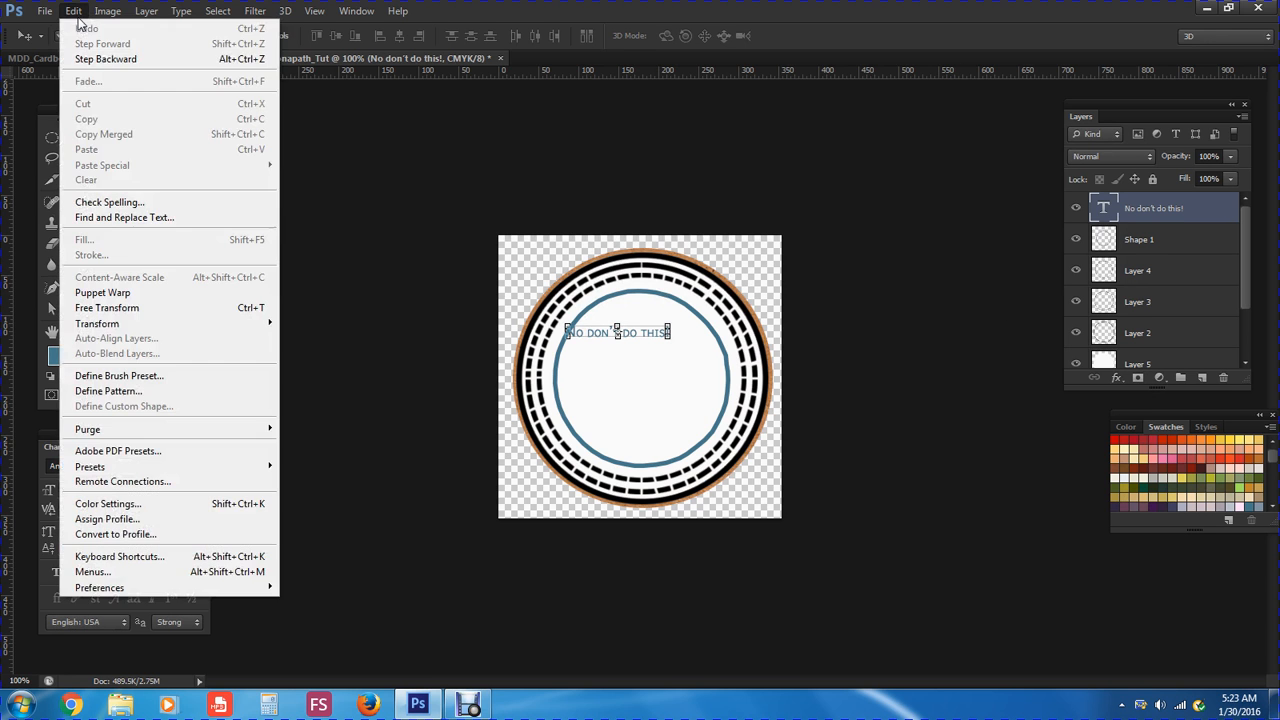
click(80, 60)
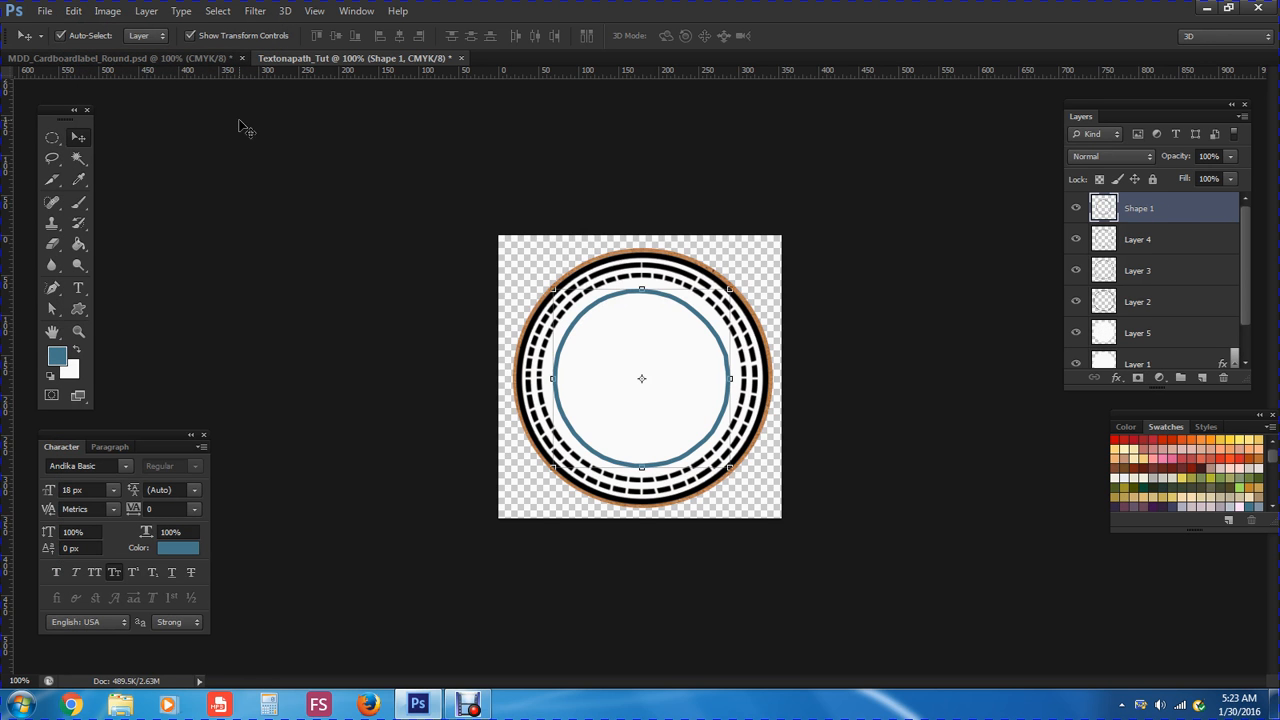
click(73, 11)
Step back one more time and switch to the Horizontal Type tool
click(100, 59)
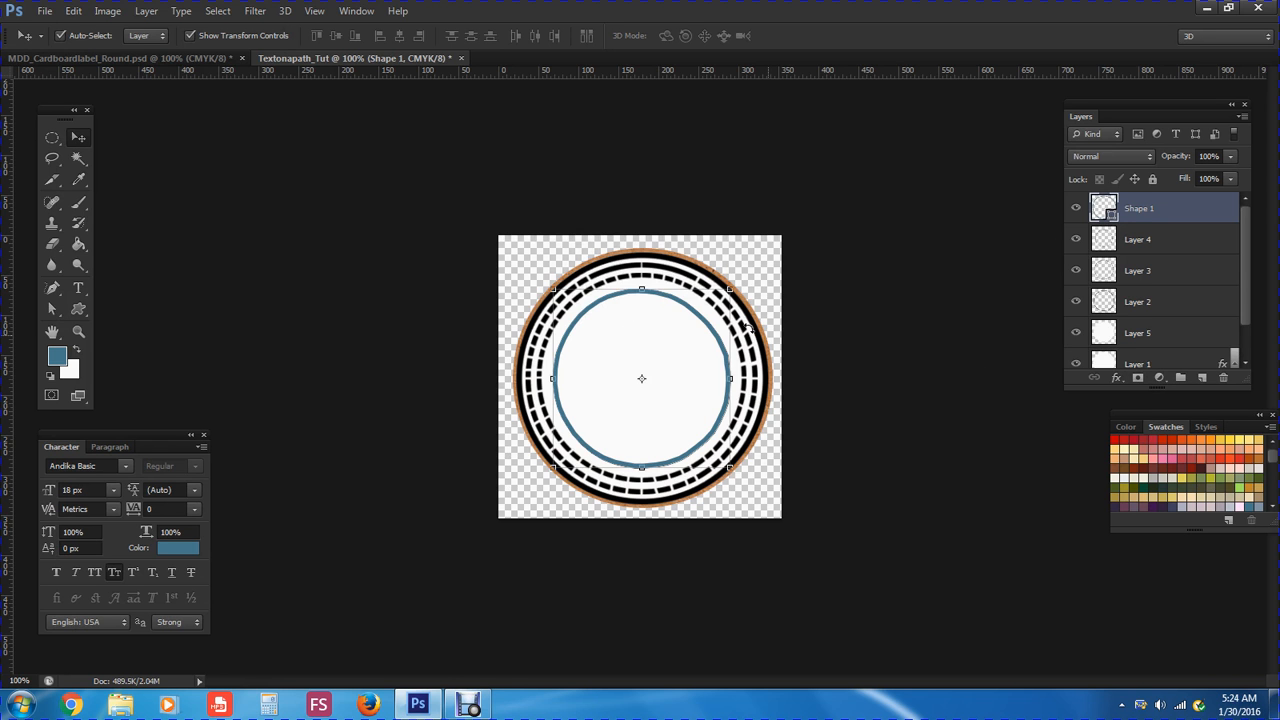
click(78, 289)
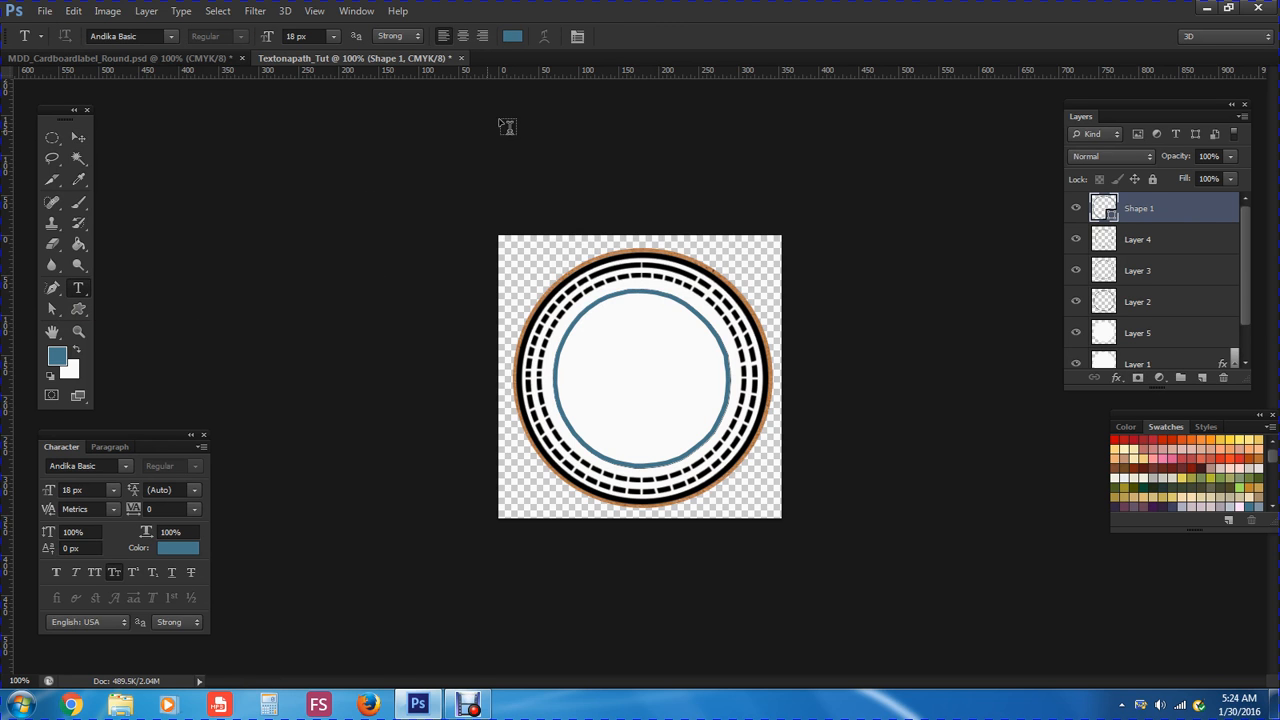
Set the text colour to pink PANTONE 184 C from the Color Libraries
click(512, 37)
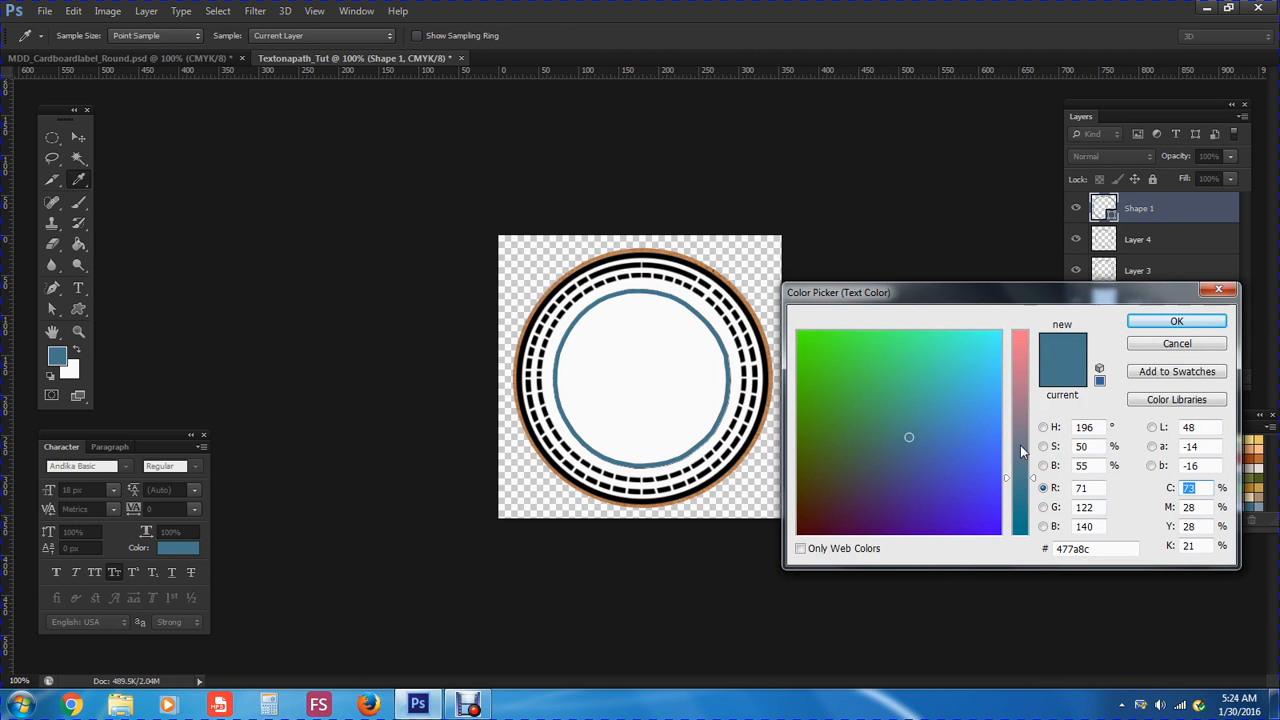
click(1176, 400)
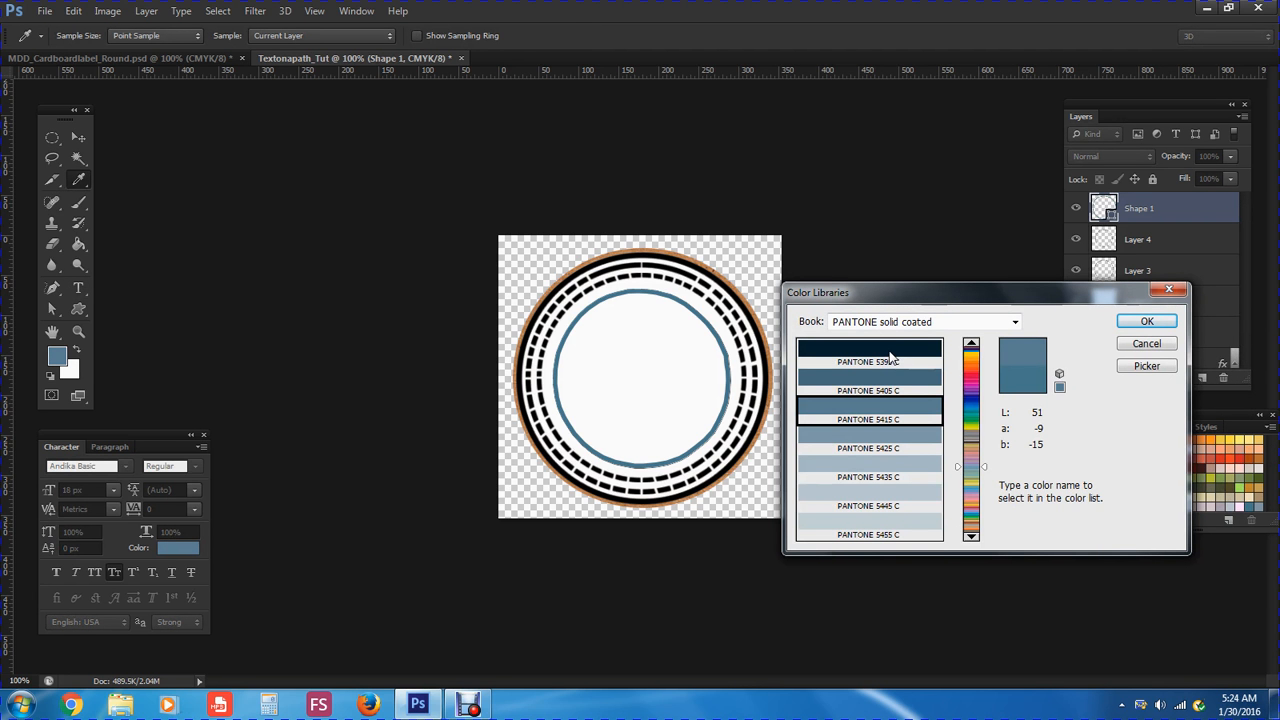
click(971, 370)
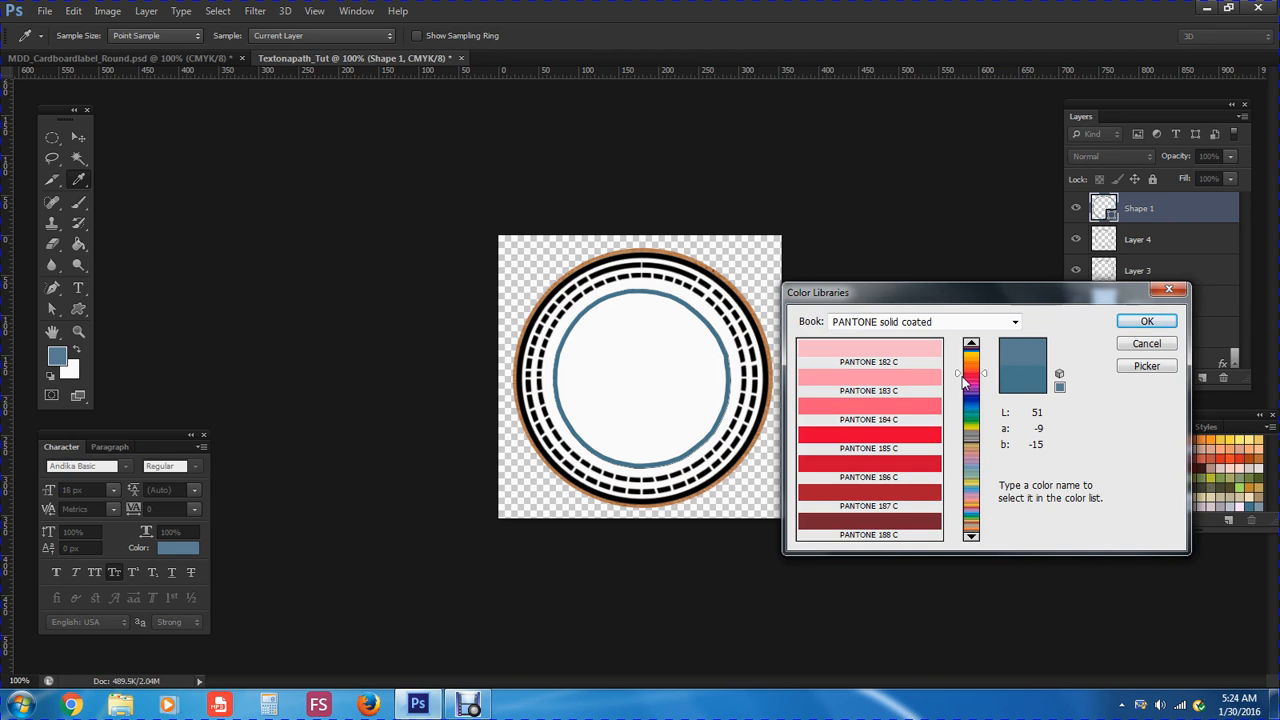
click(916, 413)
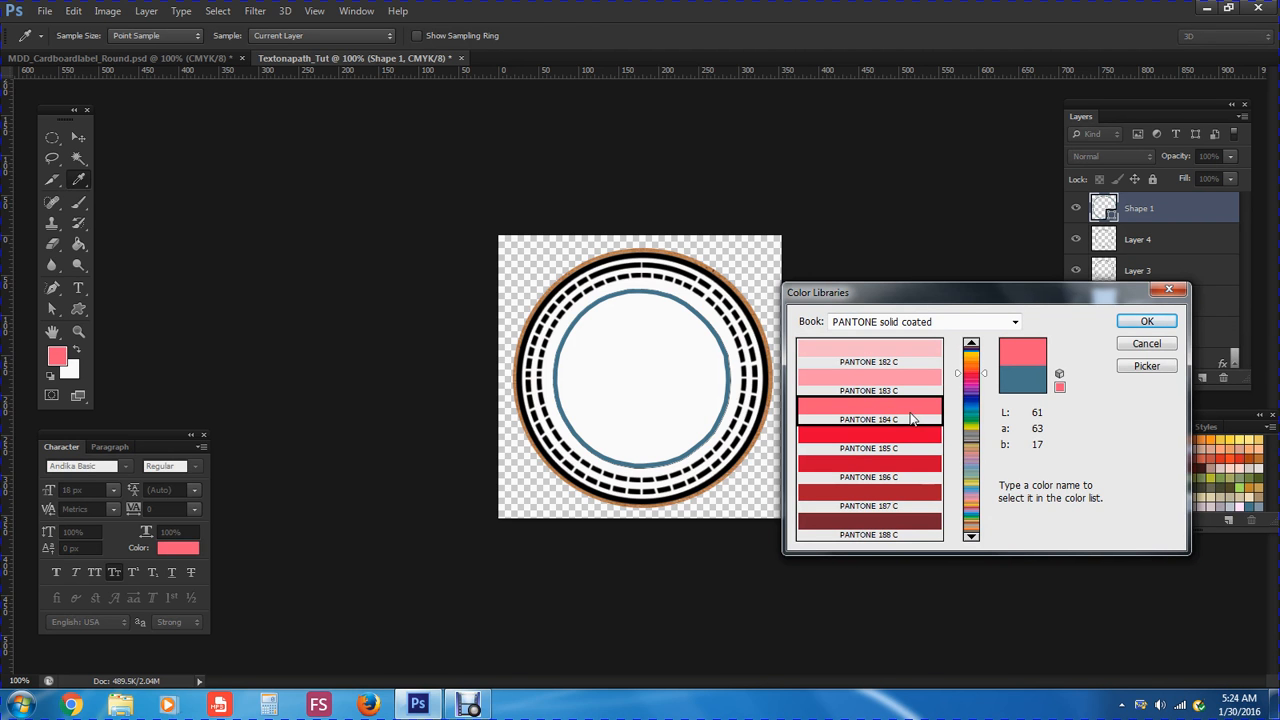
click(1147, 321)
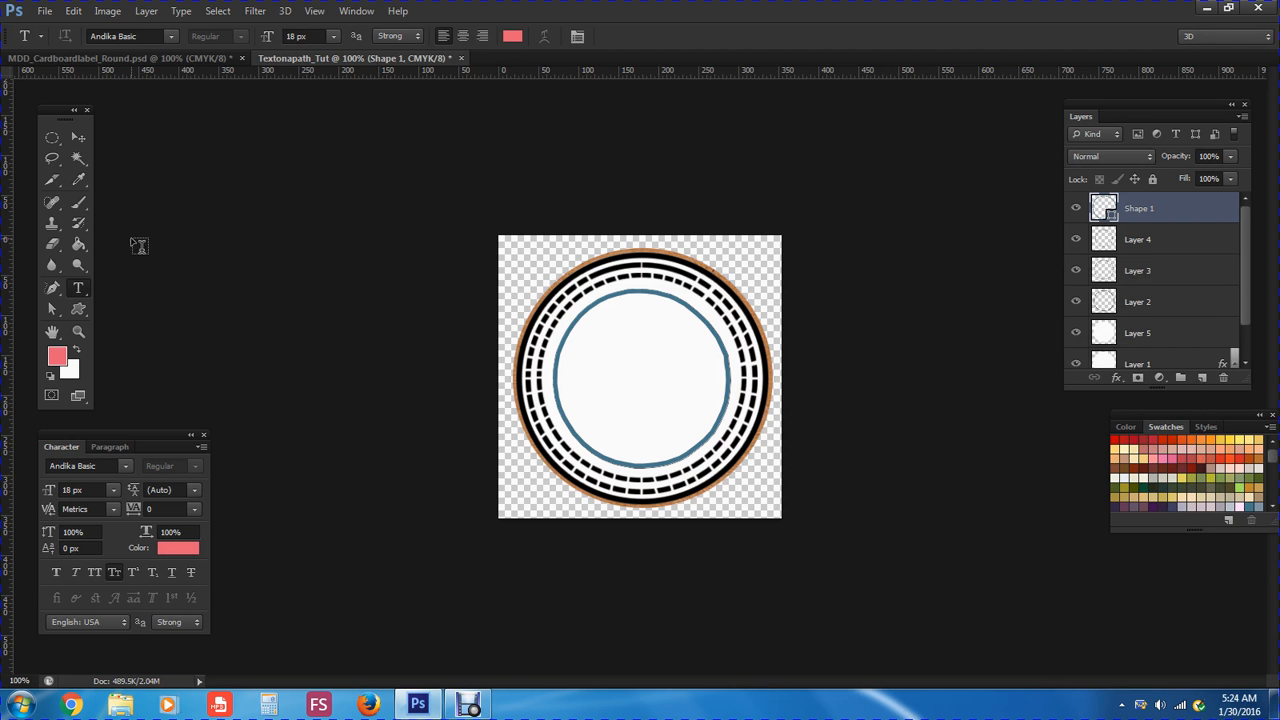
Choose the Adorable font with Smooth anti-aliasing for the text
click(170, 37)
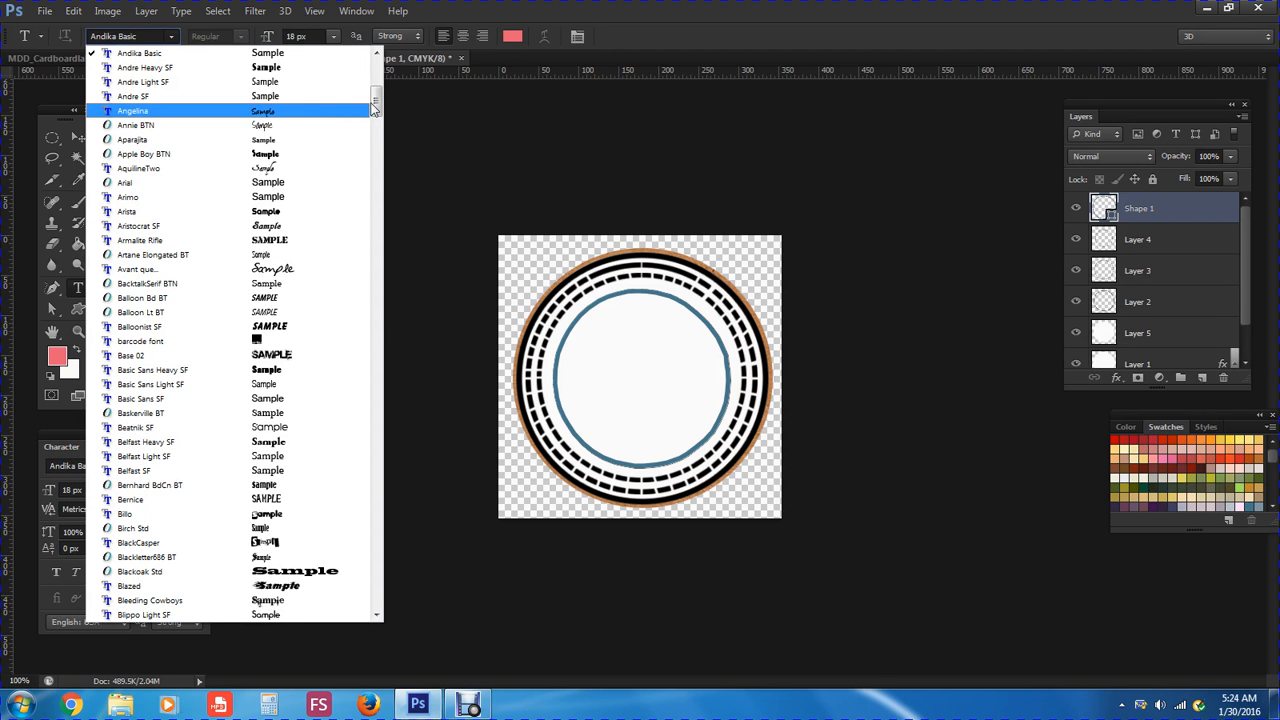
drag(376, 102, 372, 70)
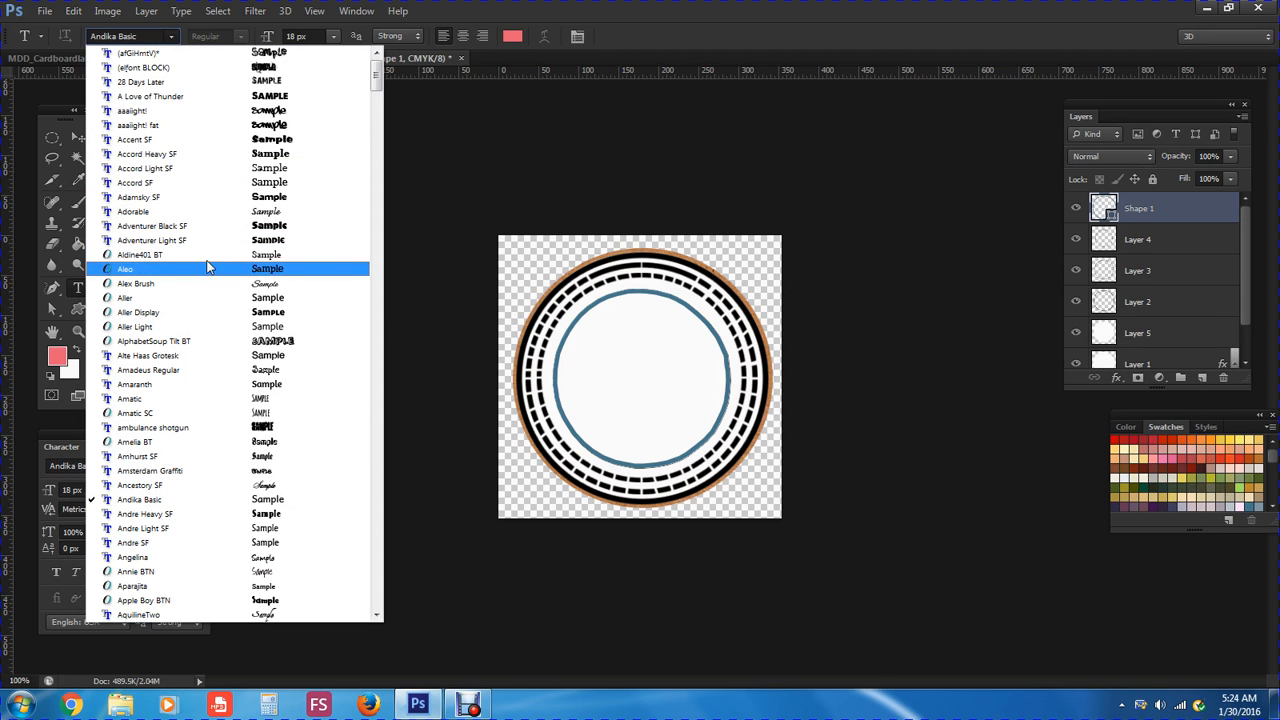
click(176, 220)
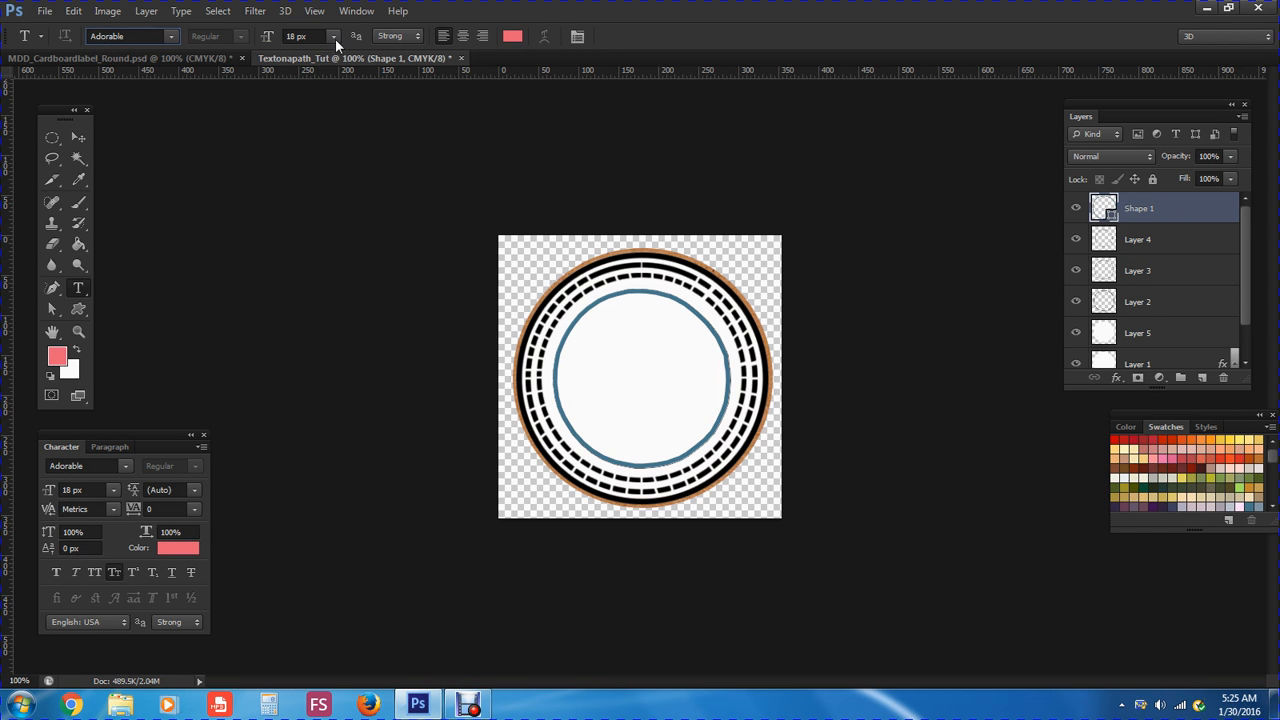
click(390, 37)
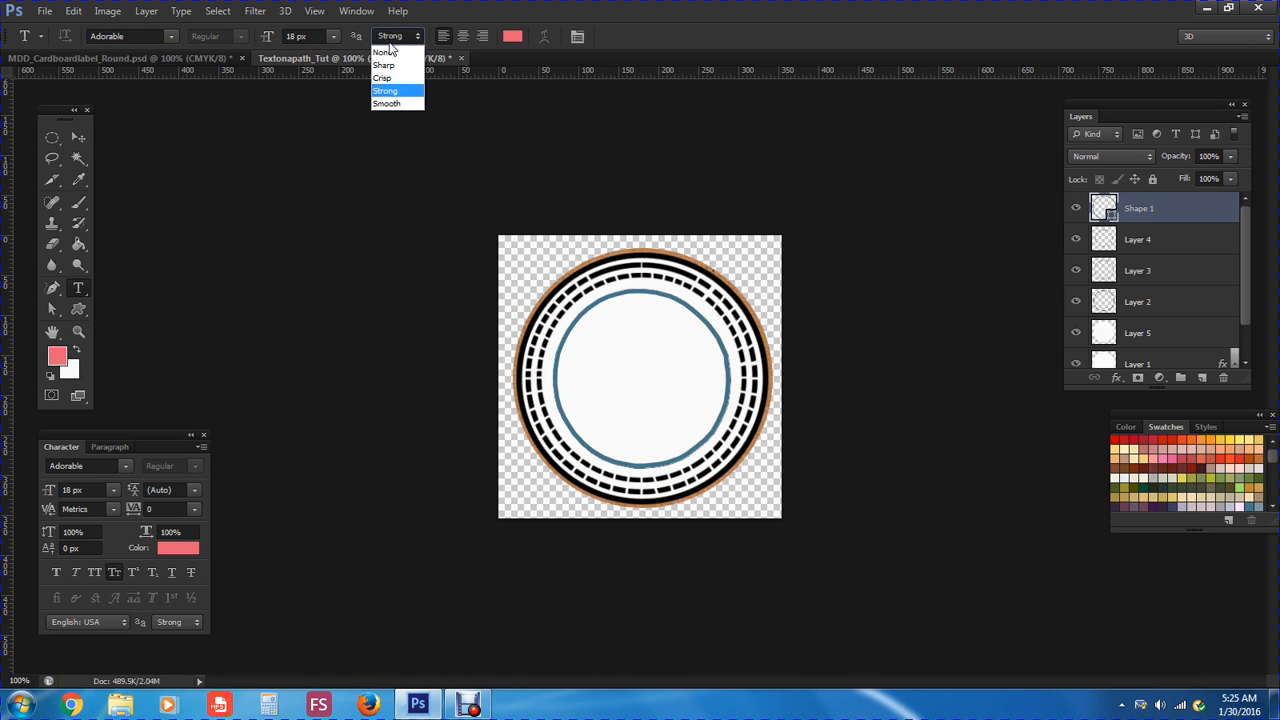
click(394, 105)
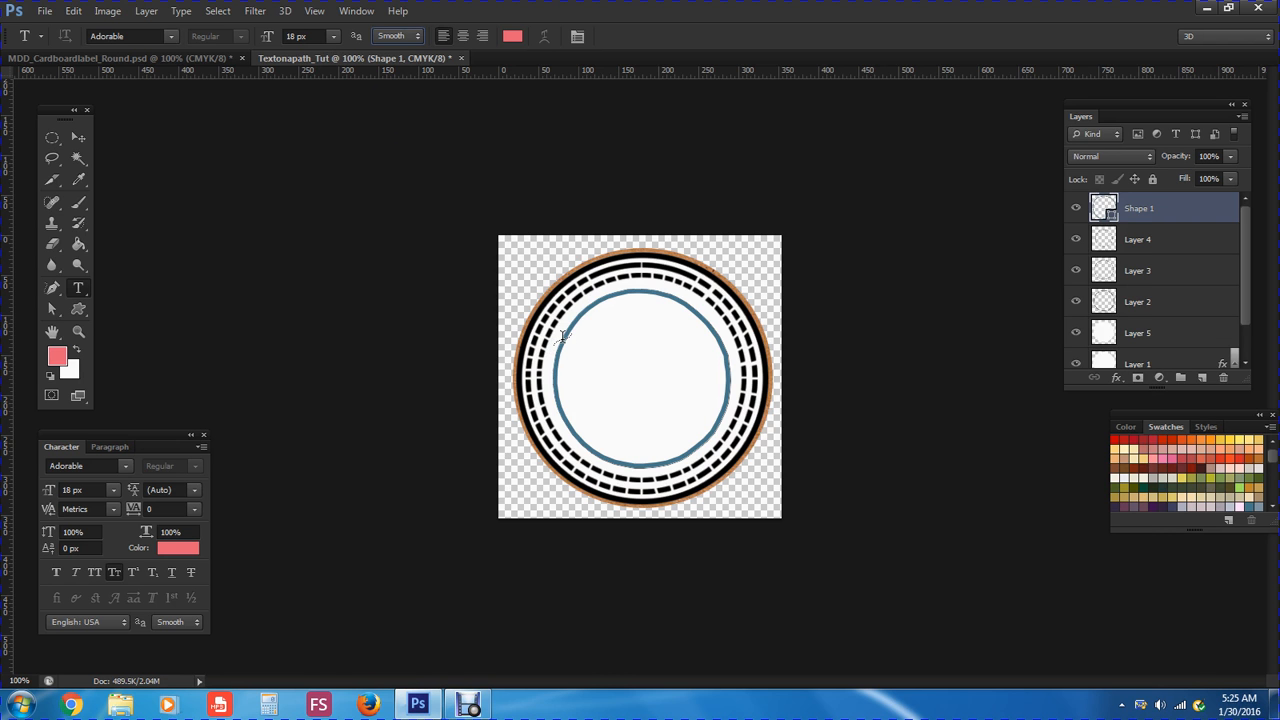
Type 'This is Text on a Path Circle' along the blue circle and select it back from the end
click(561, 337)
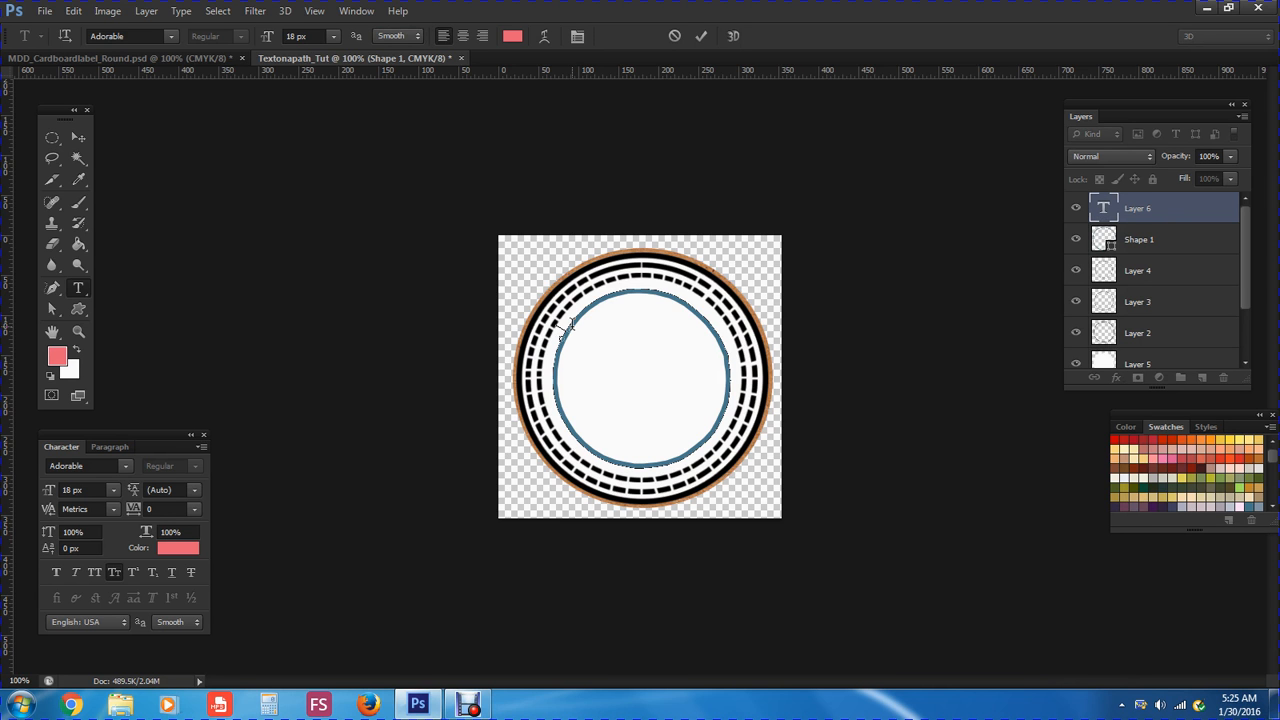
text(T)
text(his is Text)
text( on)
text( a Path)
text(Cir)
text(c)
text(le)
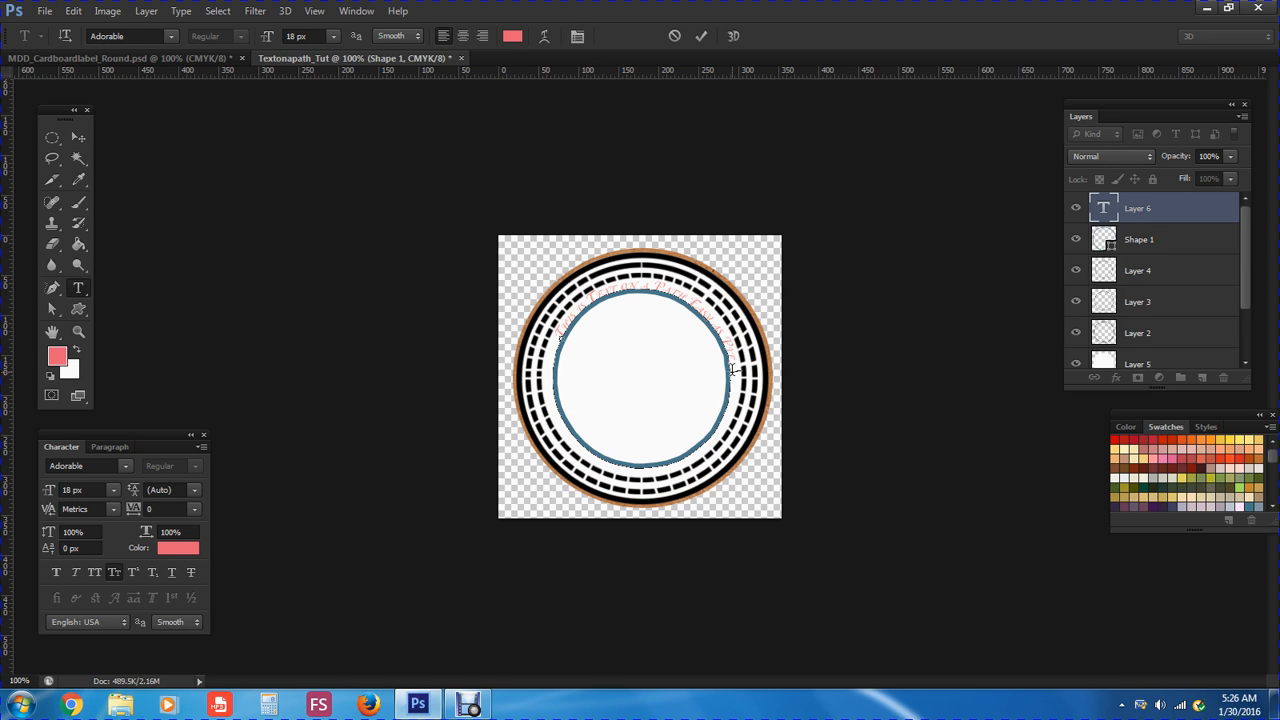
drag(733, 370, 571, 337)
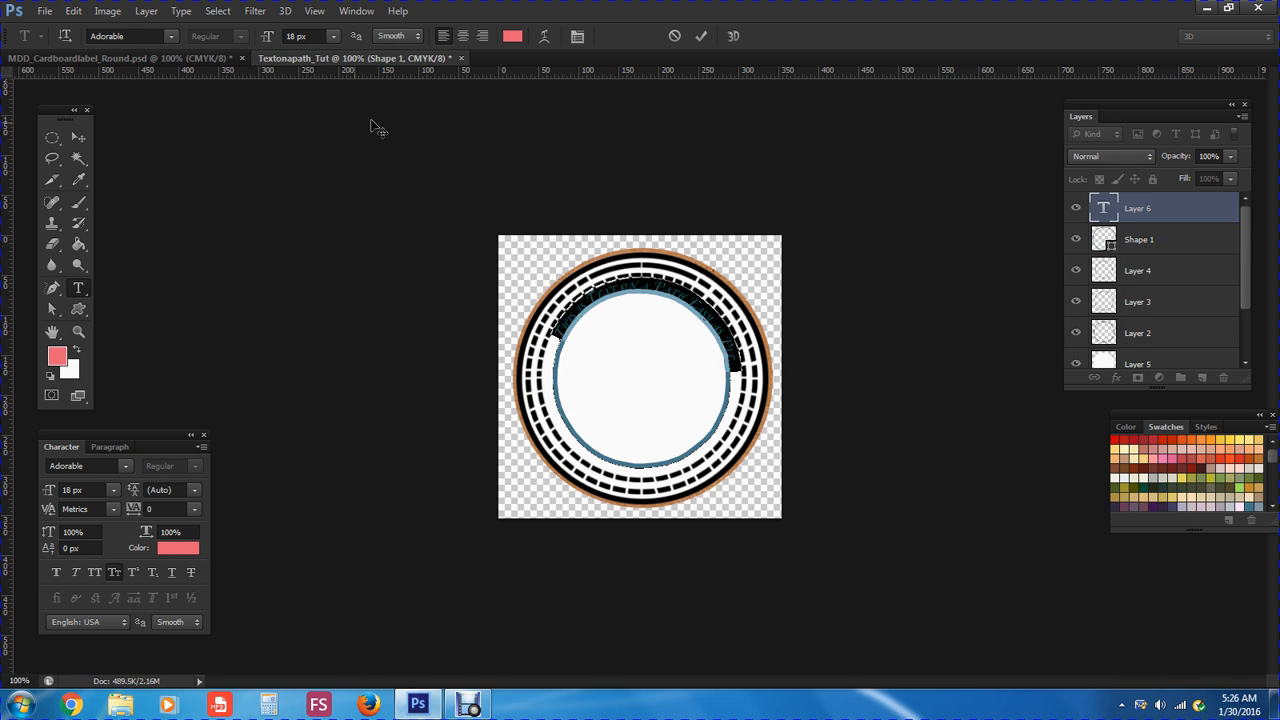
Switch the curved path text to Strong anti-aliasing
click(387, 37)
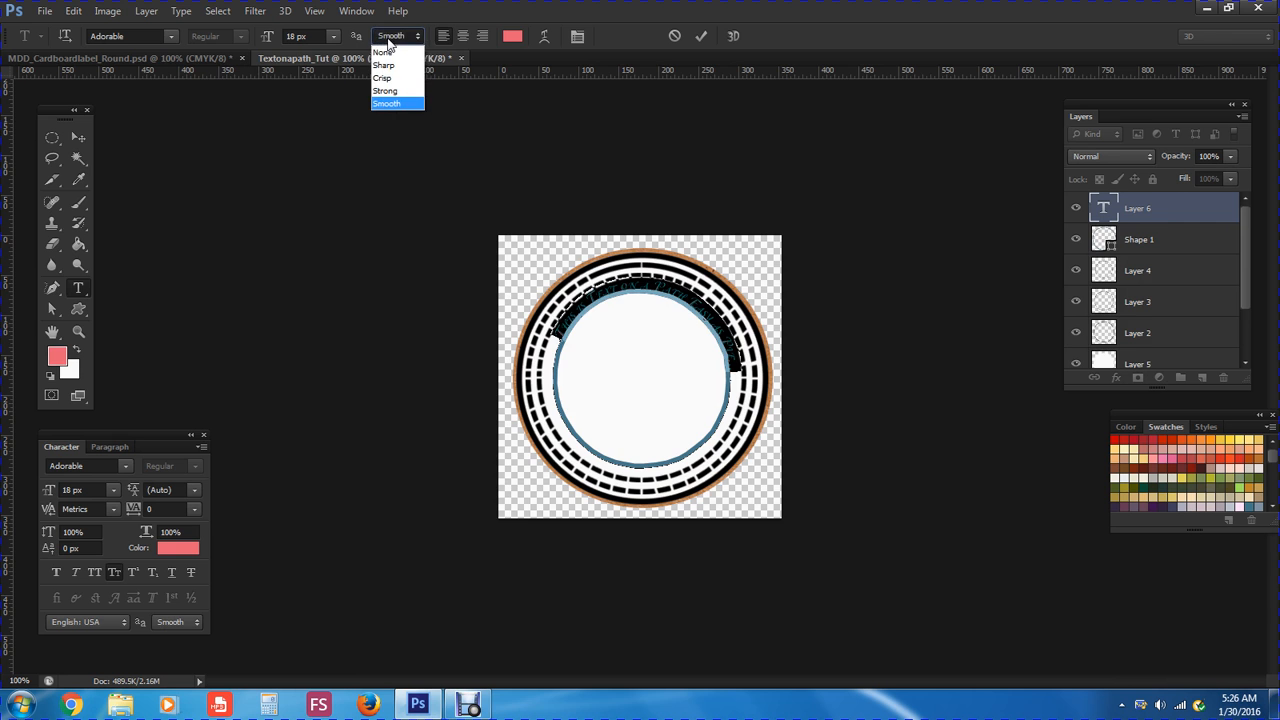
click(394, 92)
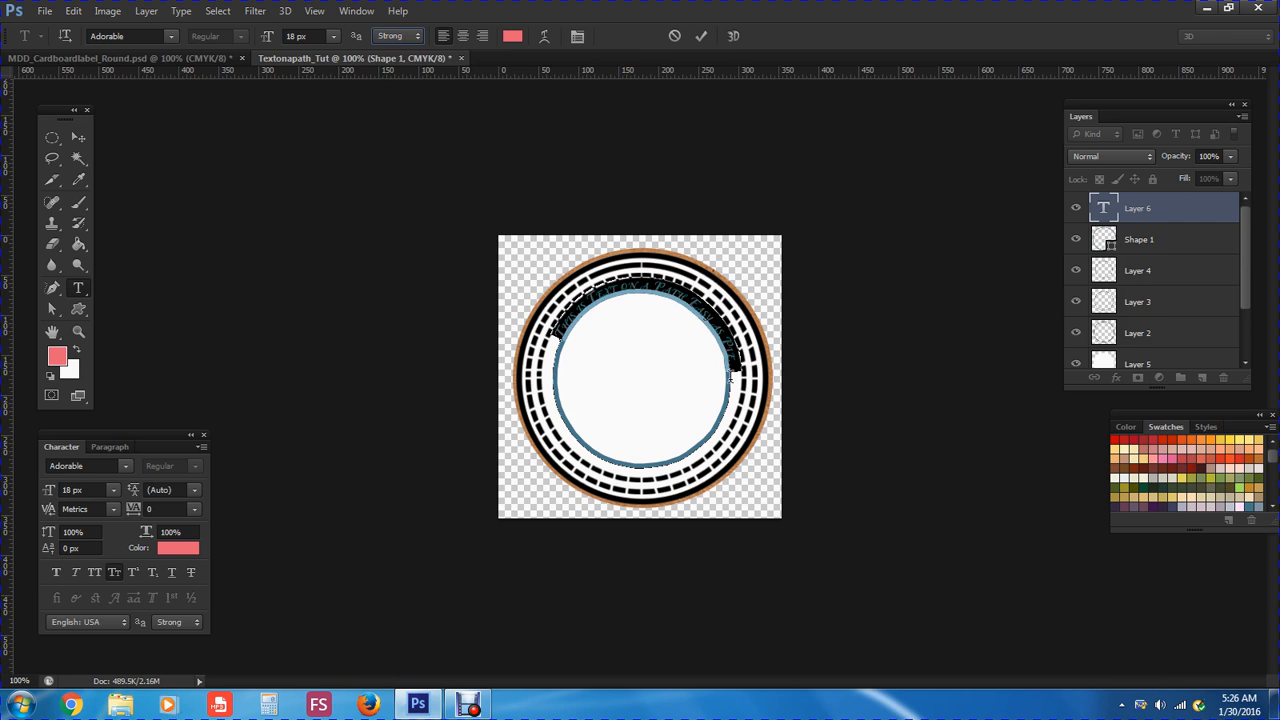
click(733, 372)
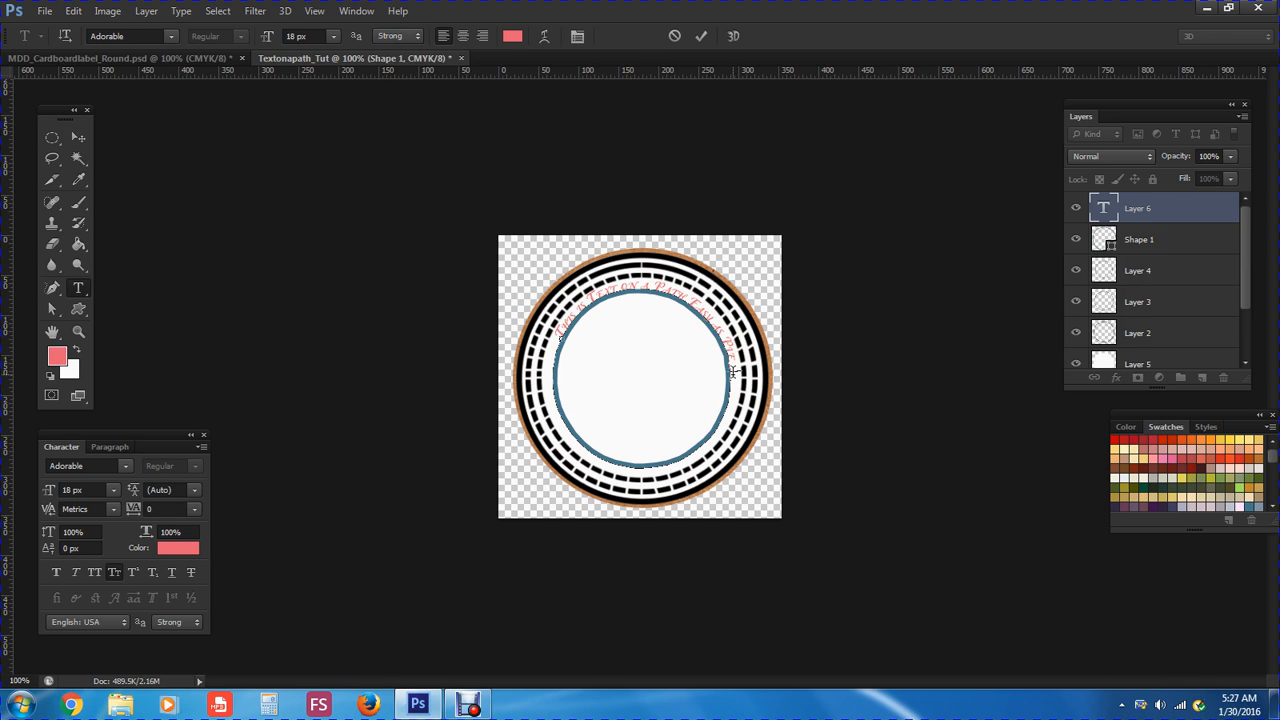
Enlarge the final run of the path text to 24 px
drag(732, 372, 576, 337)
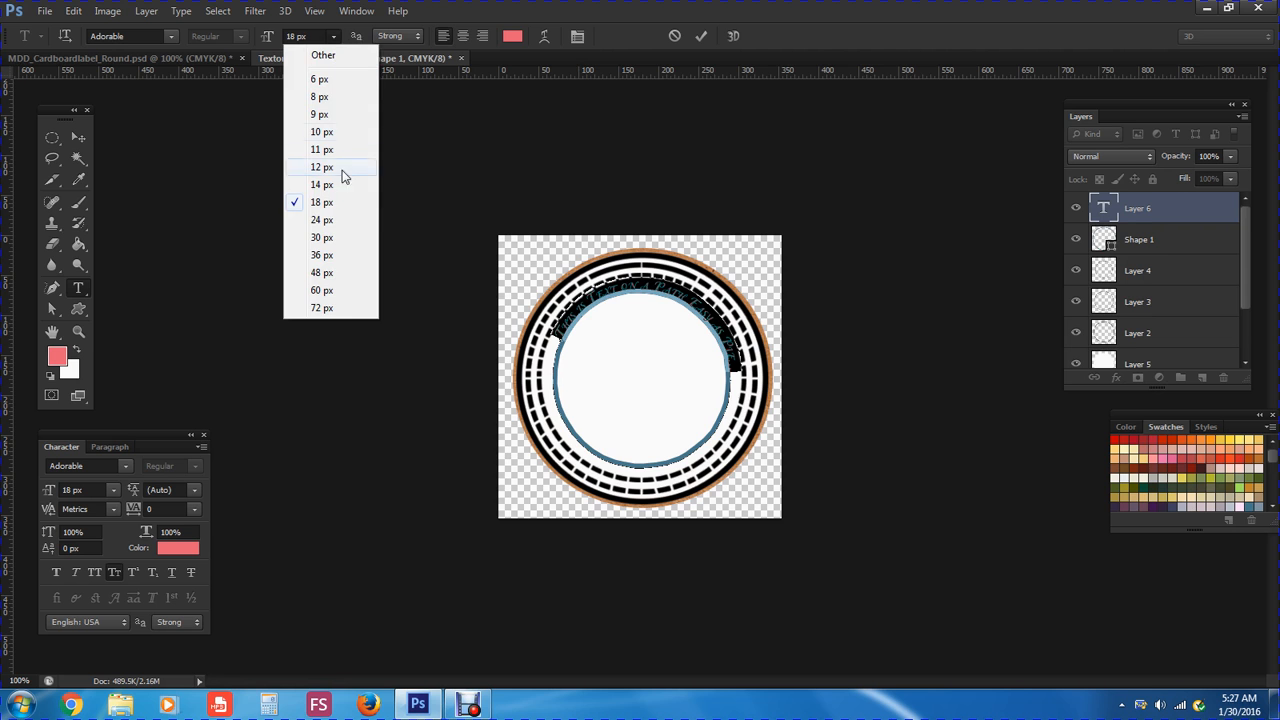
click(338, 221)
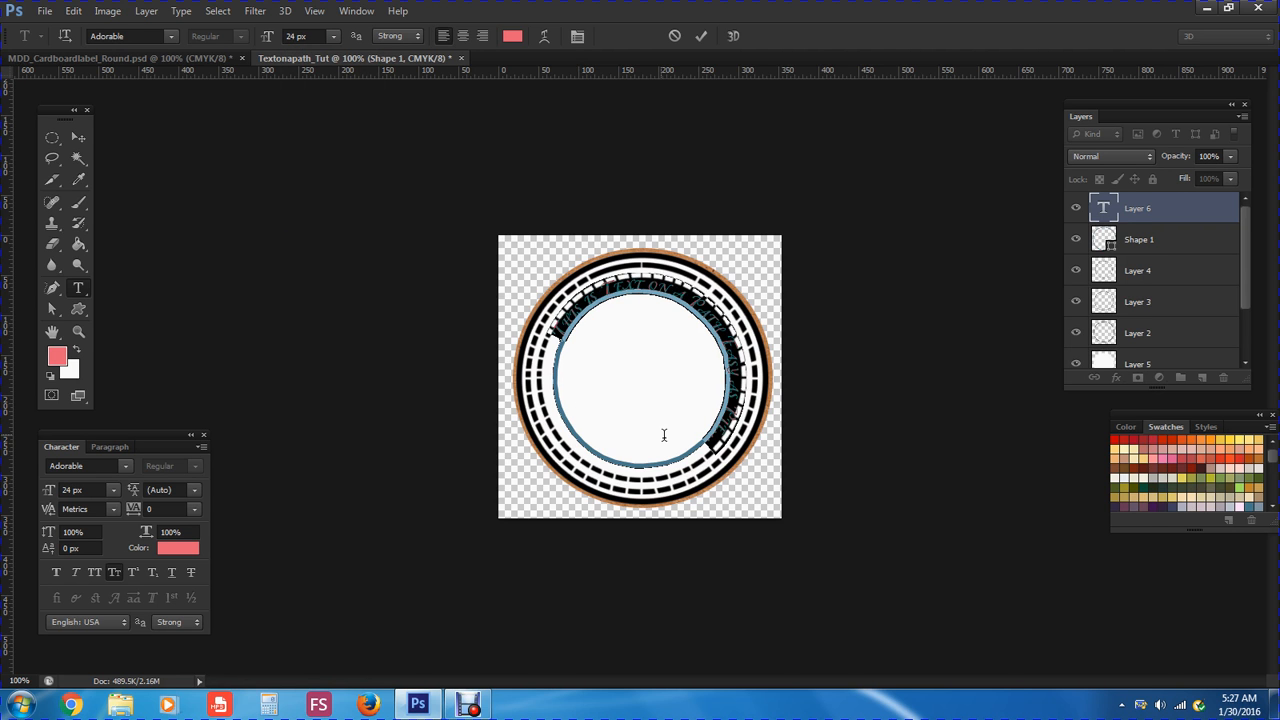
click(708, 445)
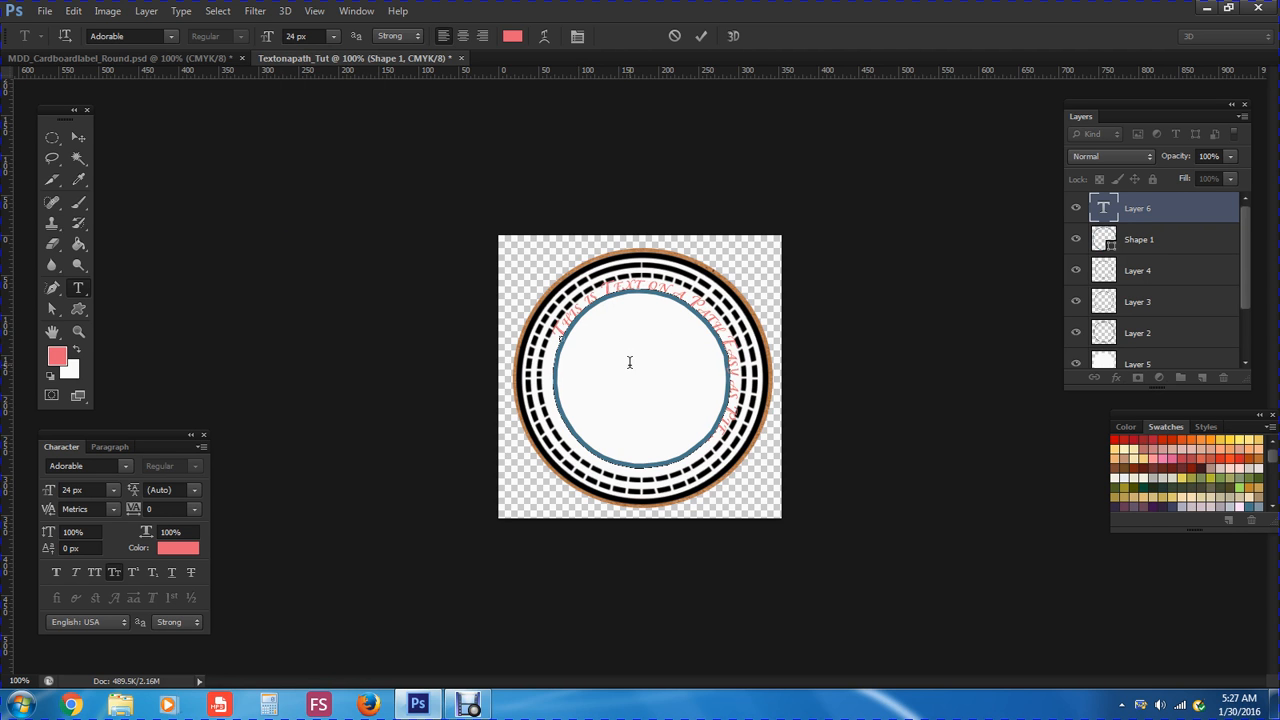
drag(708, 445, 565, 338)
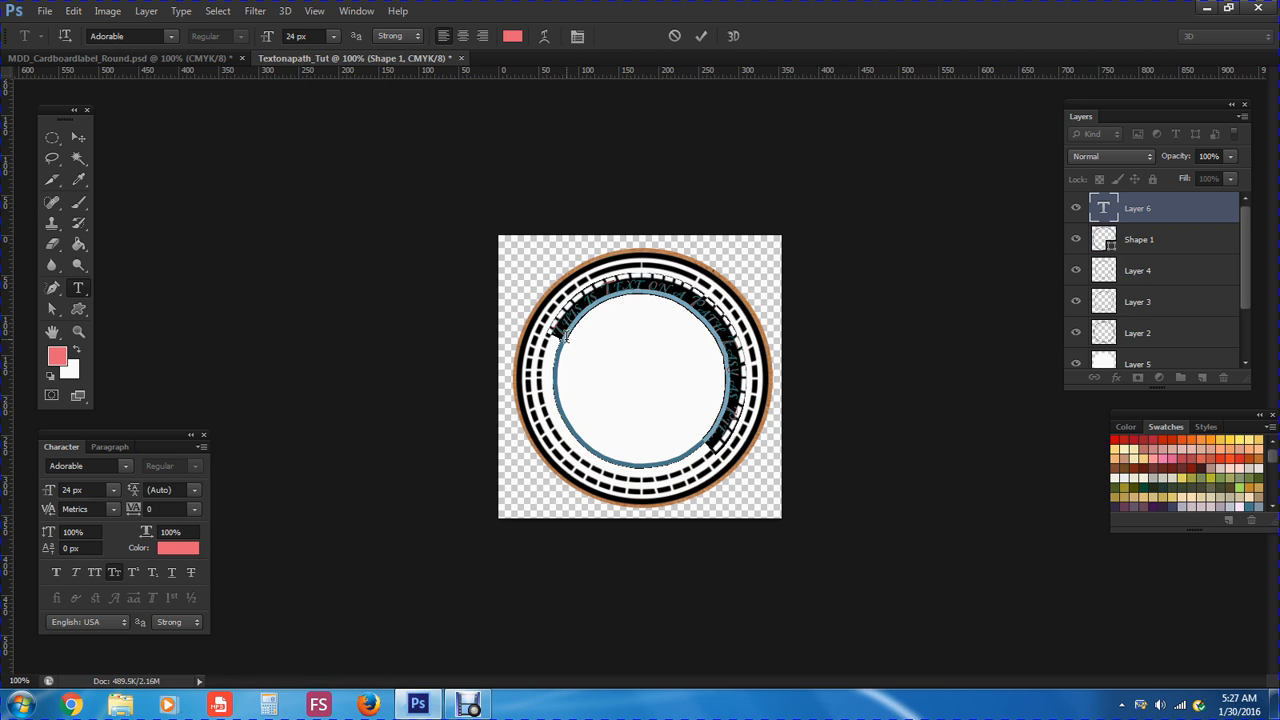
click(172, 41)
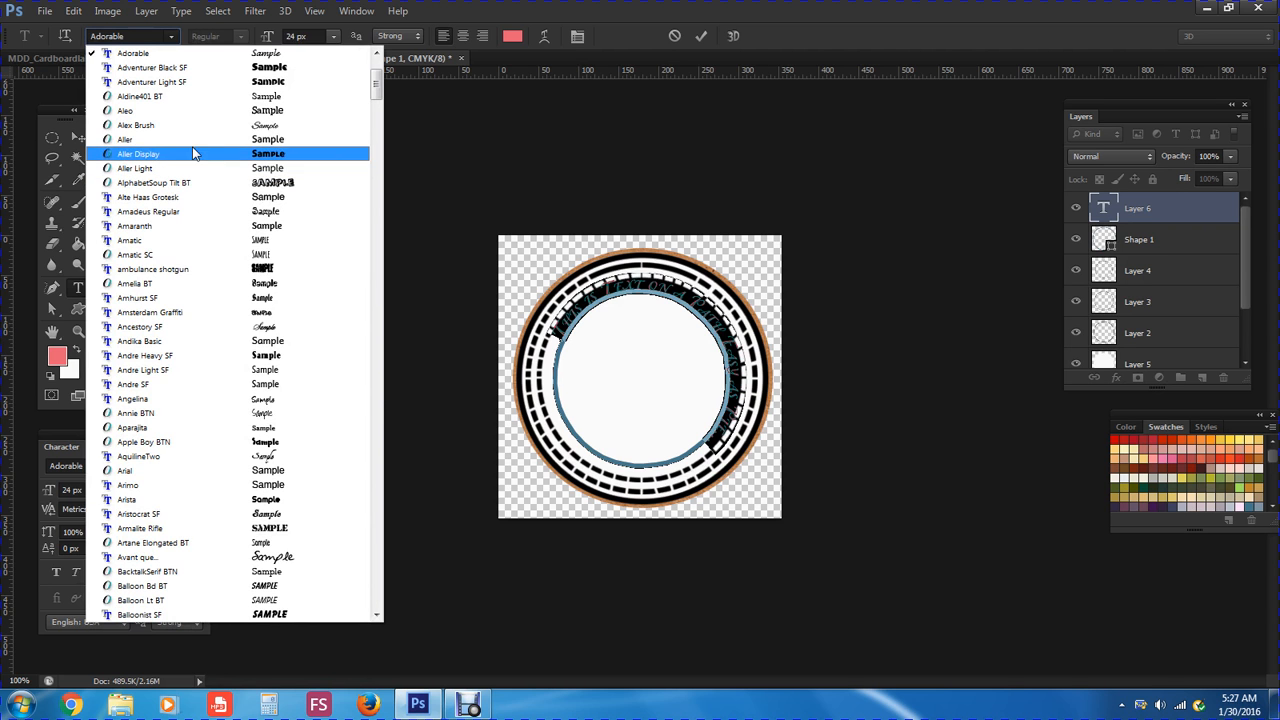
Switch the curved text font back to Andika Basic, then reselect 'Path Easy as Pie'
click(262, 342)
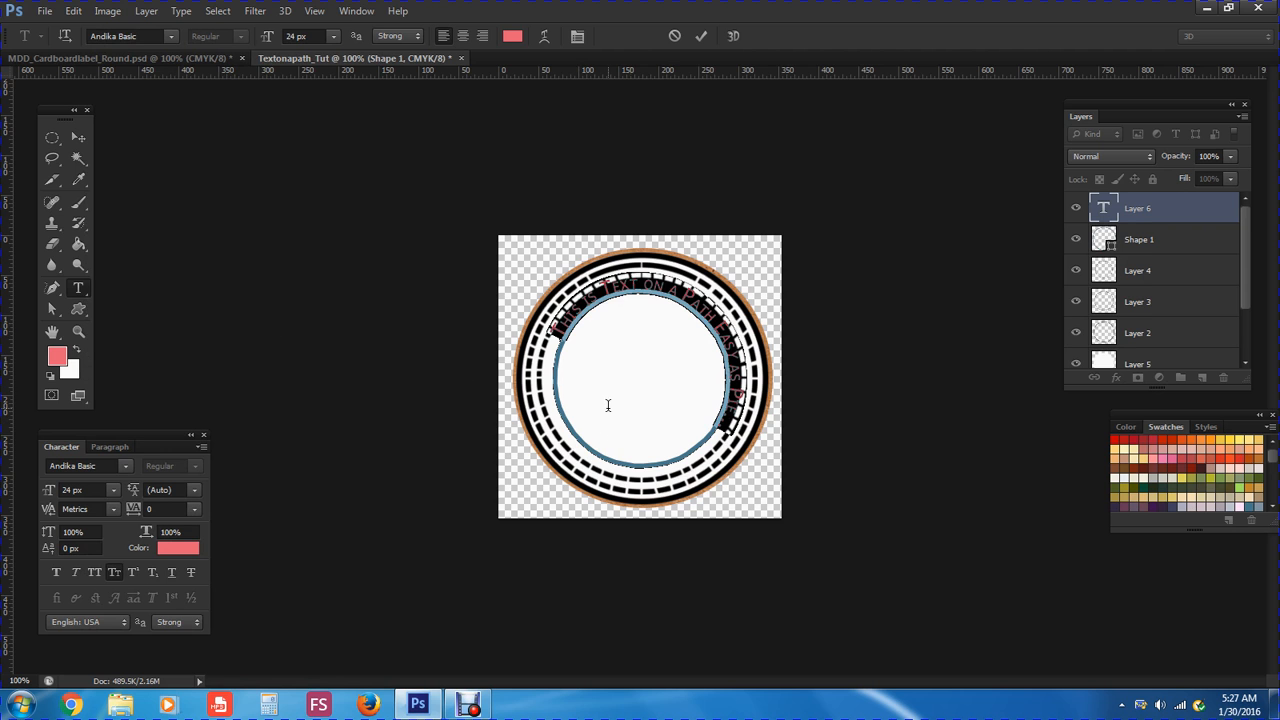
click(716, 429)
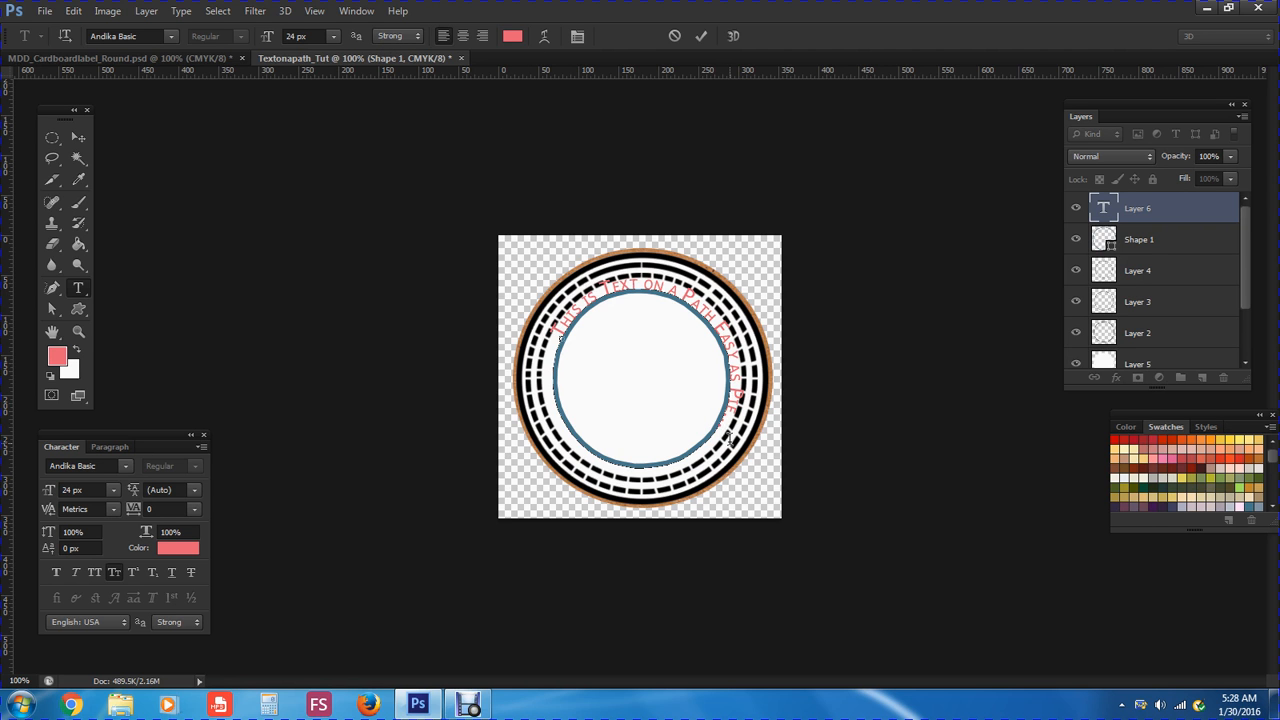
drag(720, 428, 570, 341)
drag(736, 395, 567, 340)
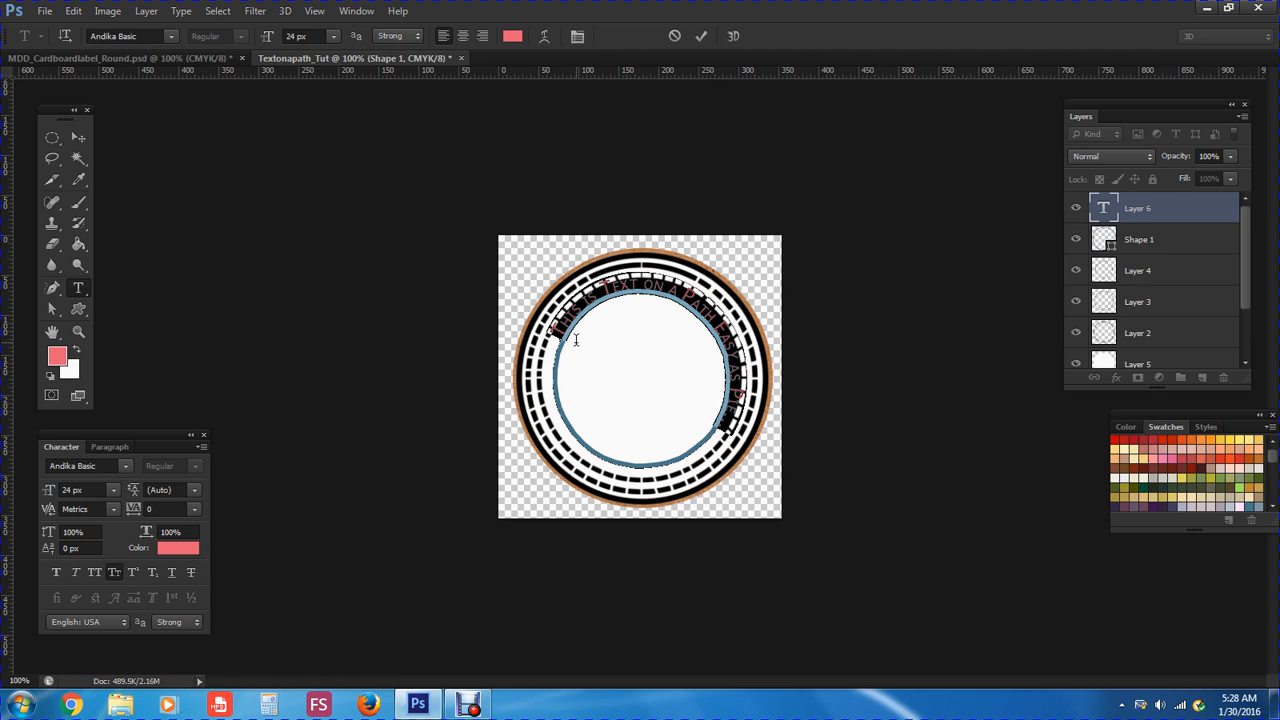
Colour the selected path text dark red from the Swatches panel, after cancelling the PANTONE picker
click(512, 37)
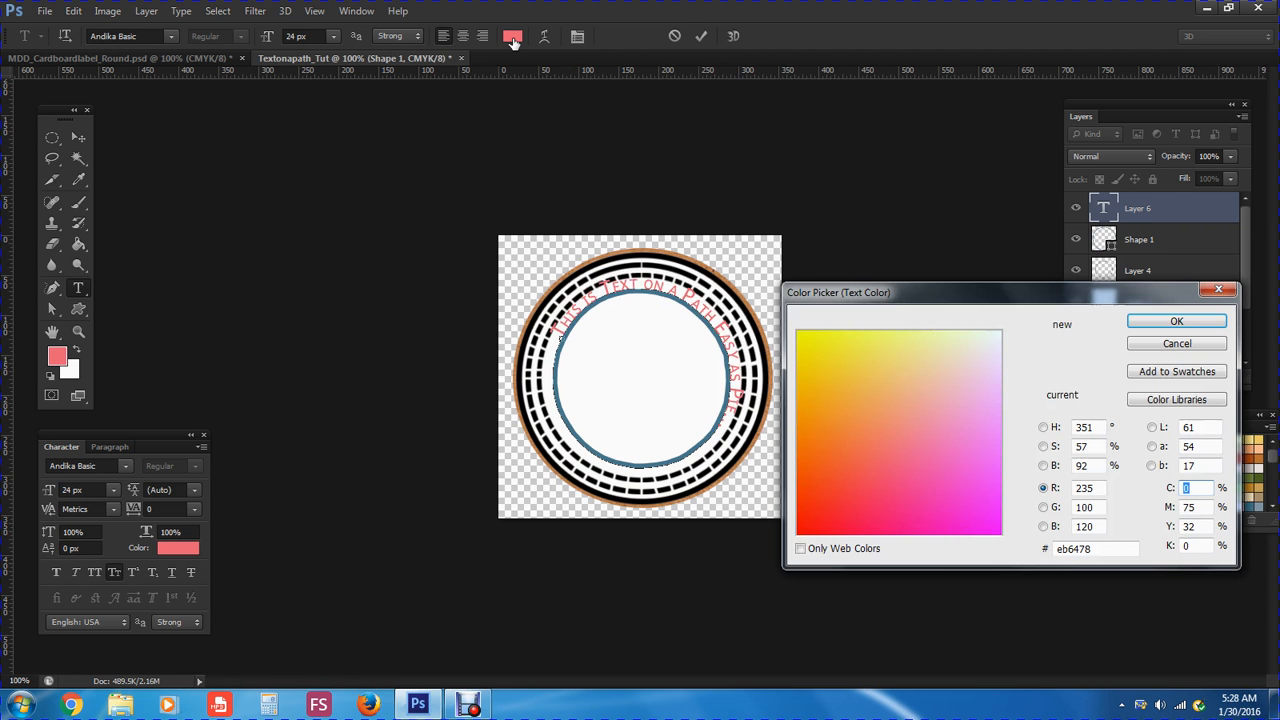
click(1150, 401)
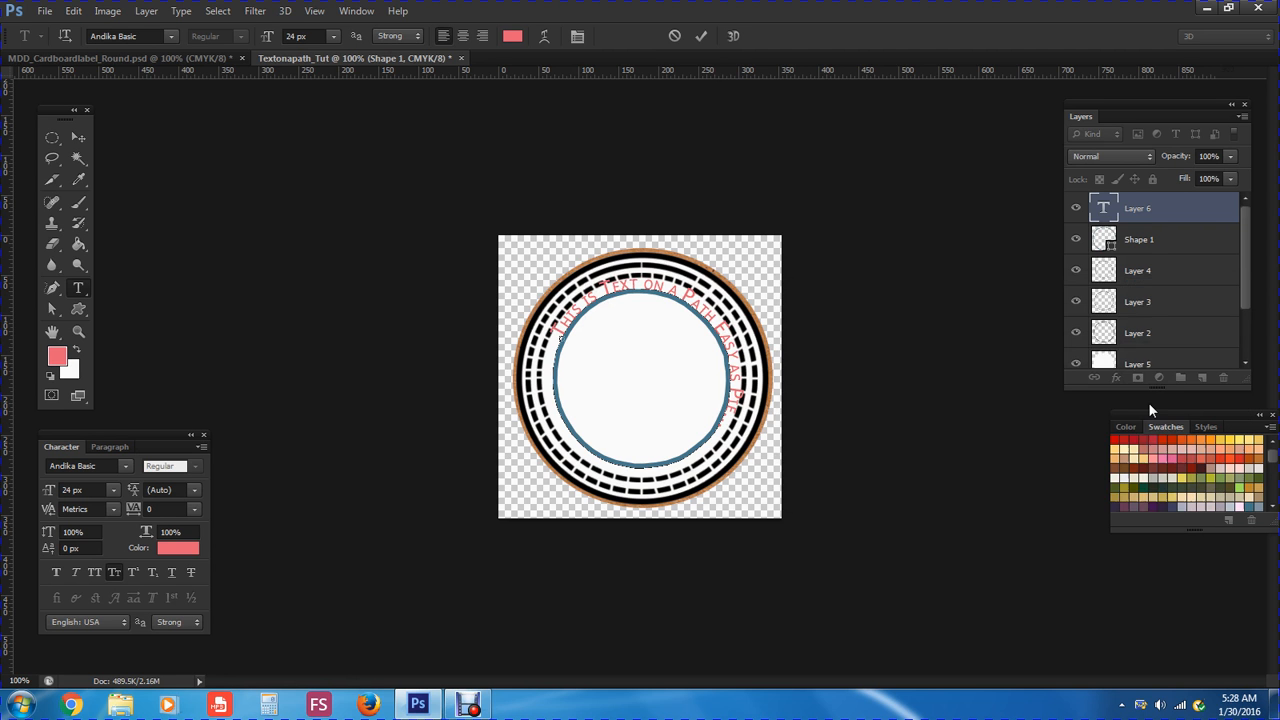
drag(1024, 304, 918, 210)
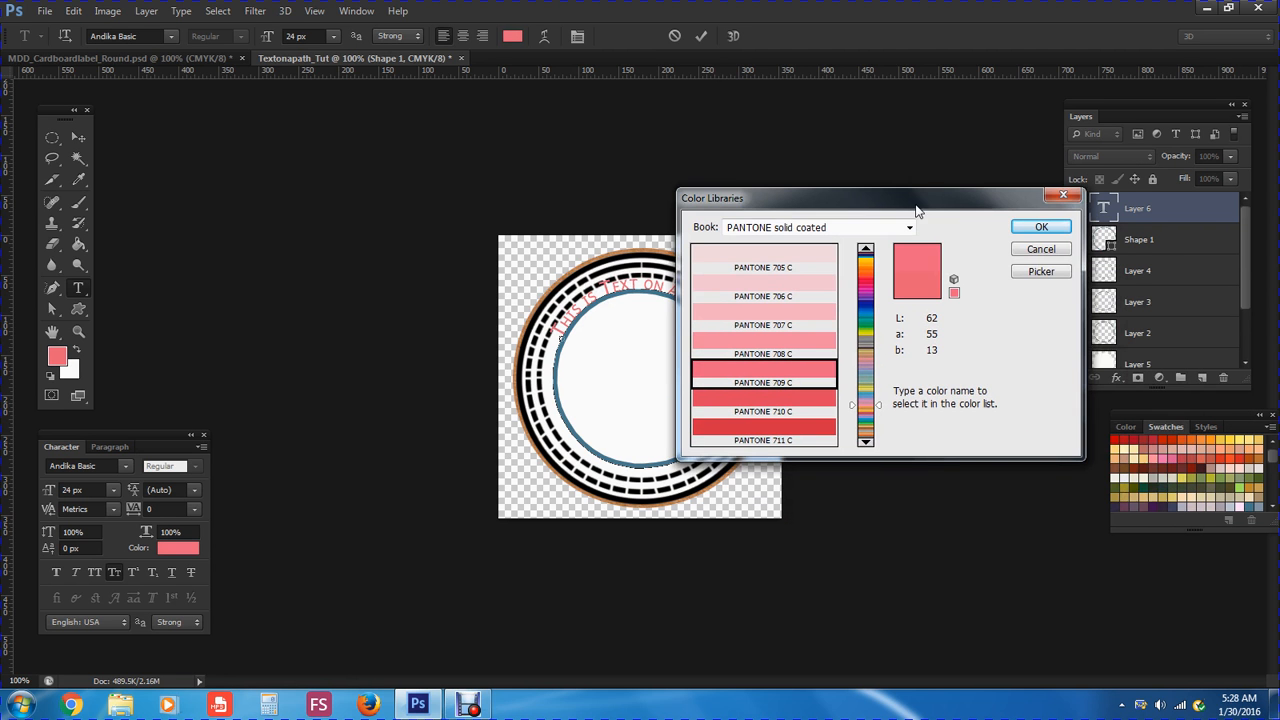
click(1029, 276)
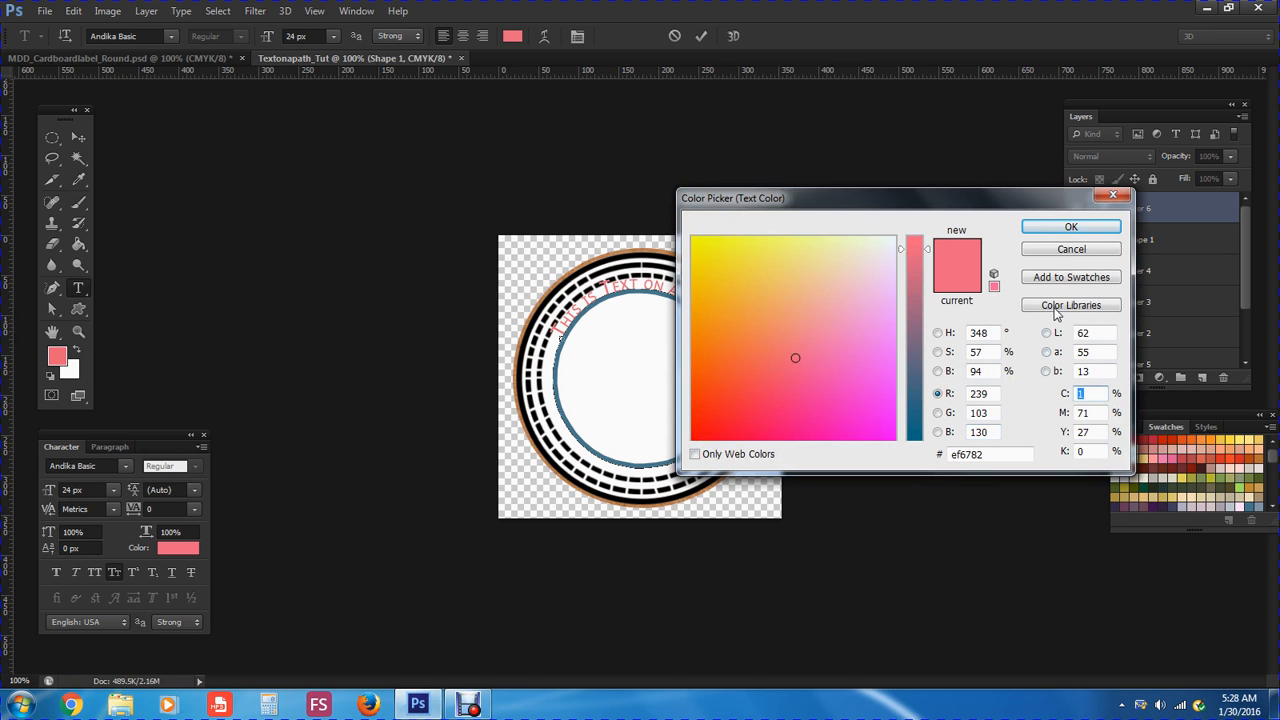
click(1064, 253)
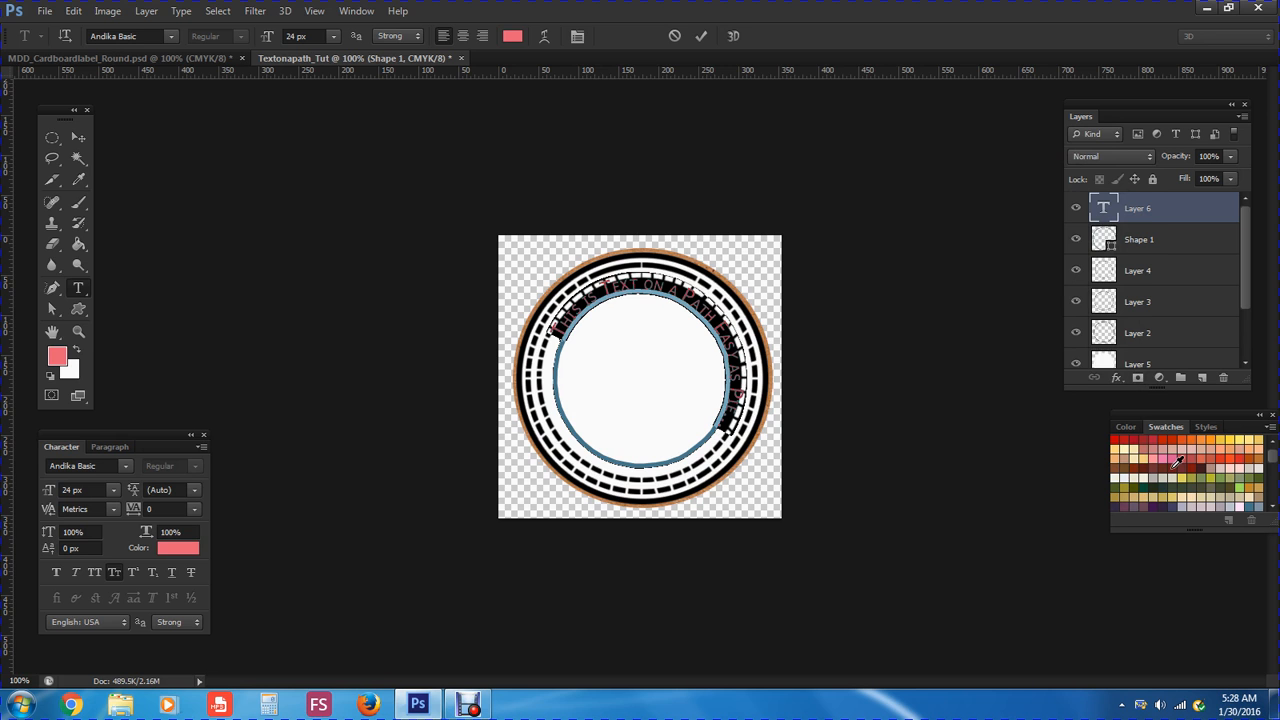
click(1175, 465)
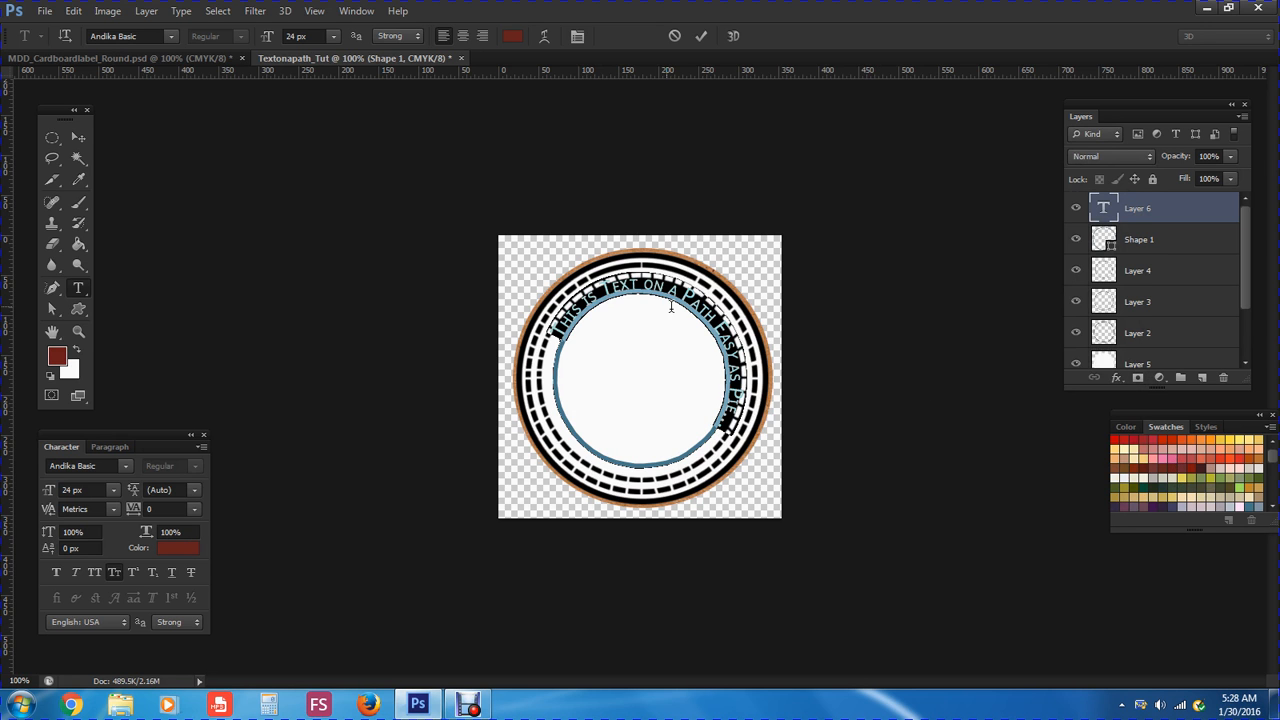
click(725, 425)
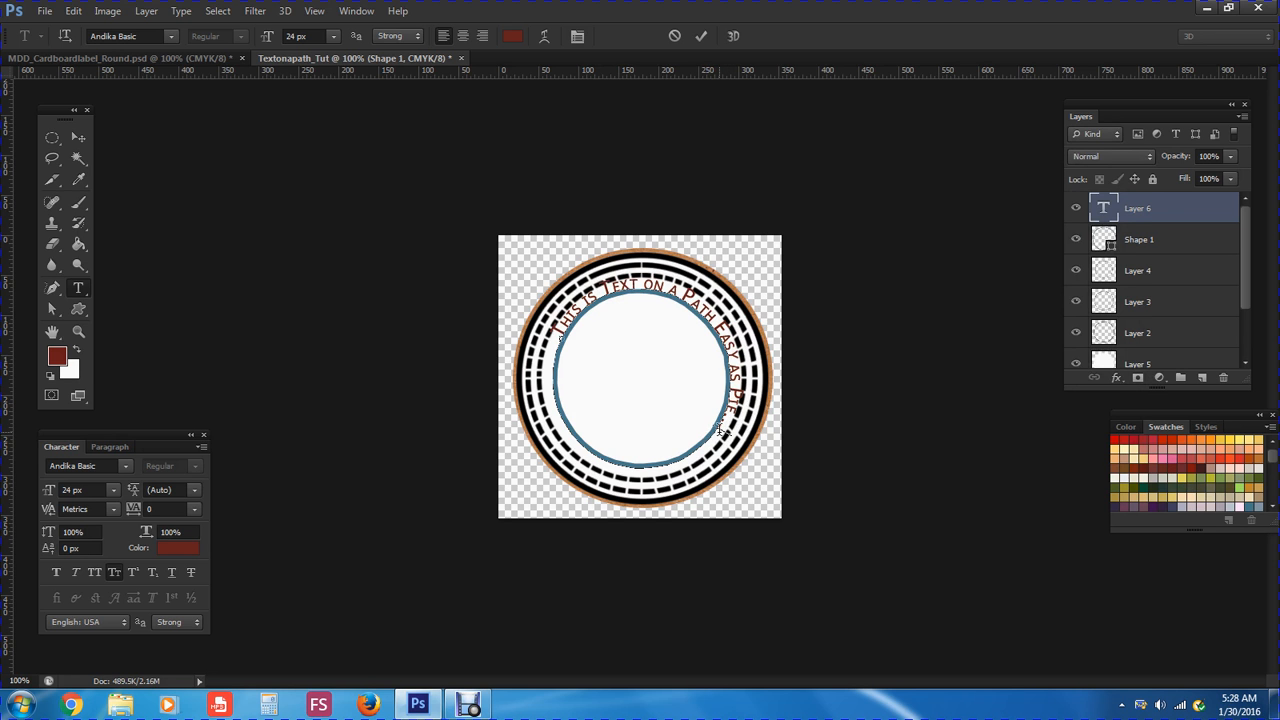
Reselect the whole curved text and make it bright red
drag(728, 432, 577, 340)
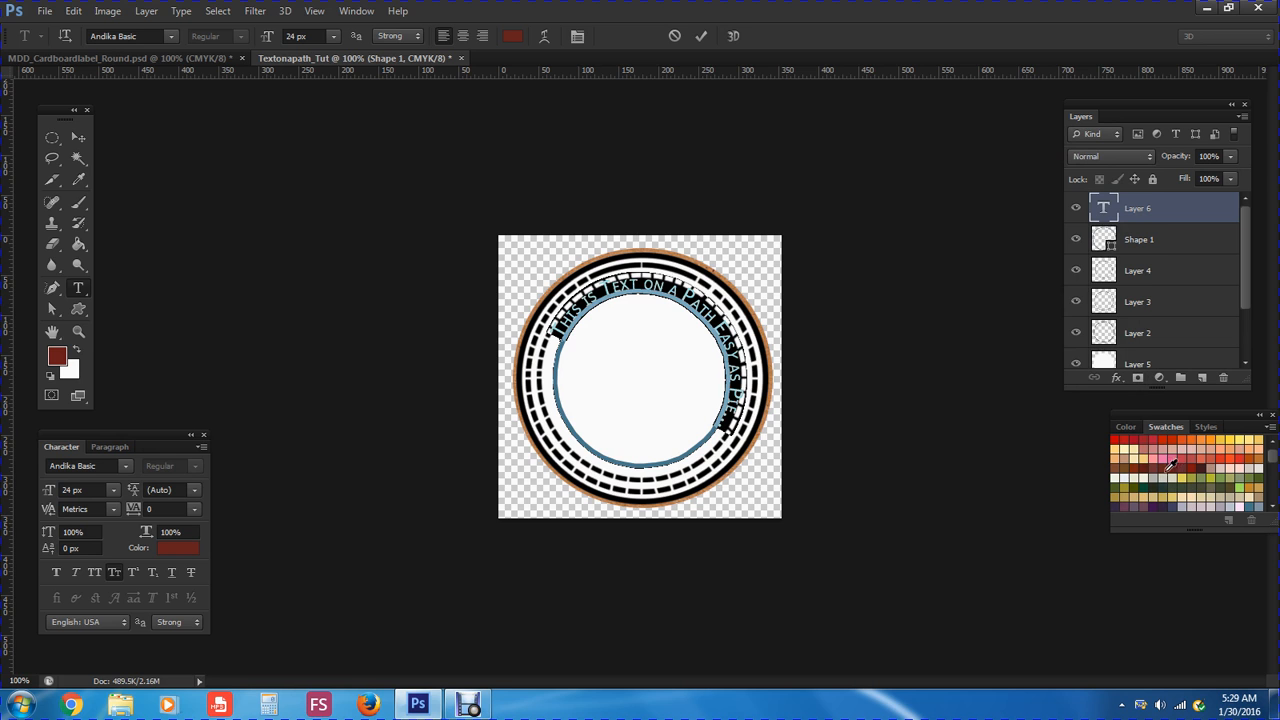
click(1120, 438)
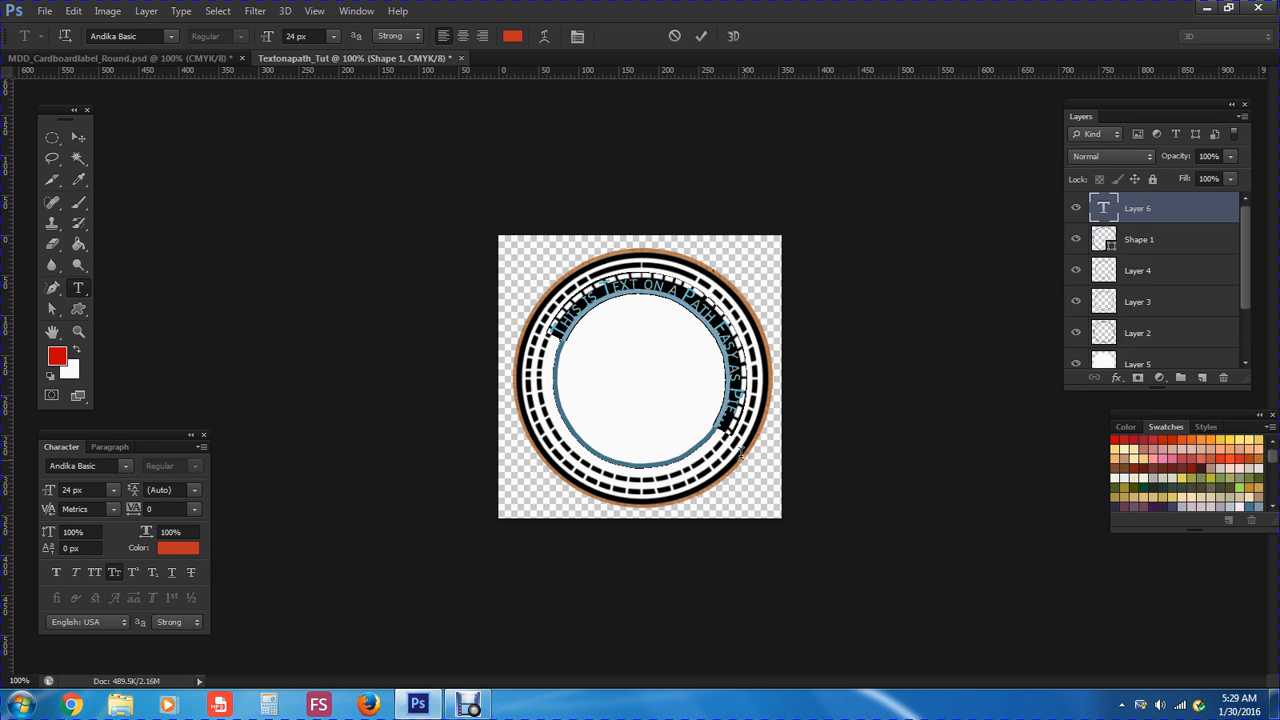
click(726, 435)
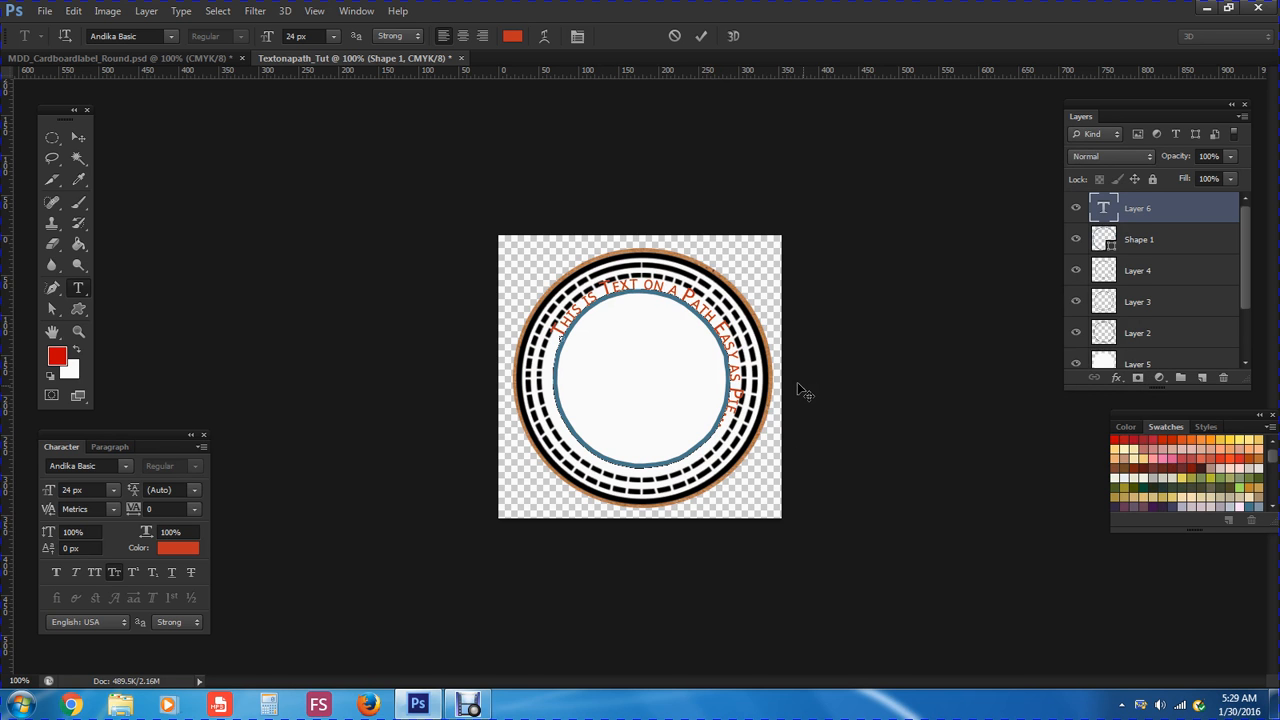
Commit the curved text, delete the Shape 1 circle layer, and reselect the text layer
click(702, 37)
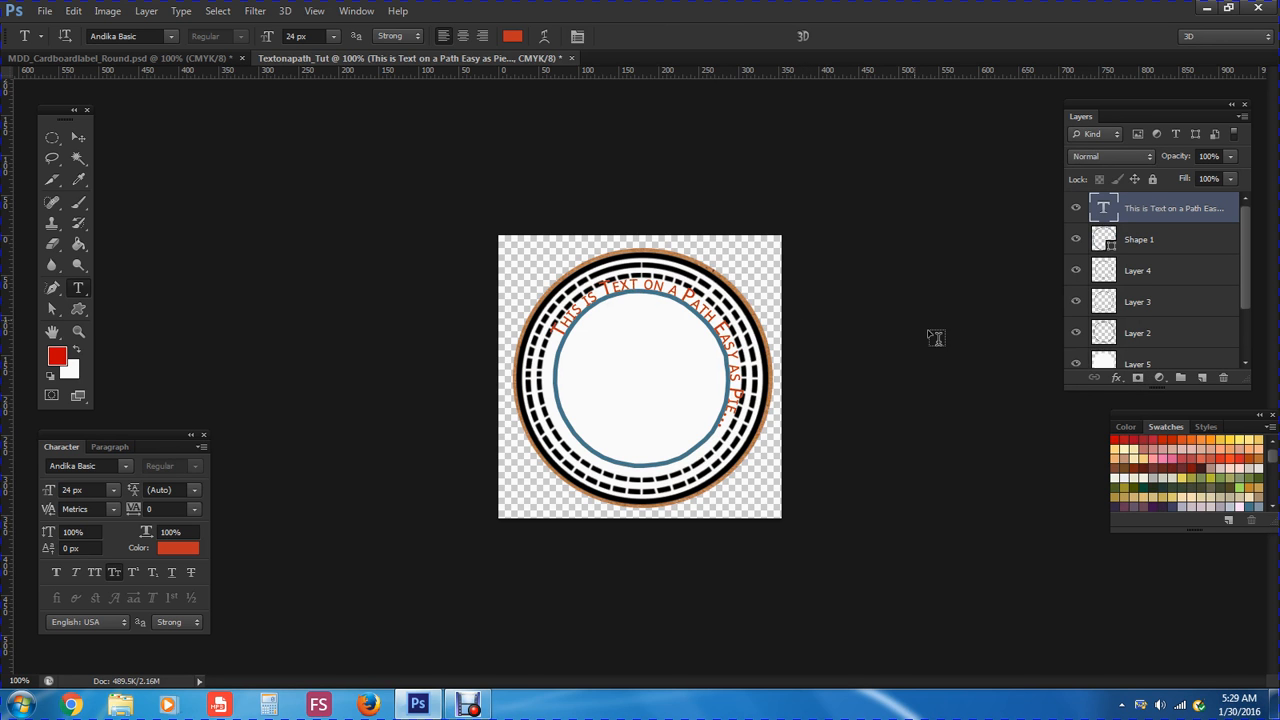
click(1150, 241)
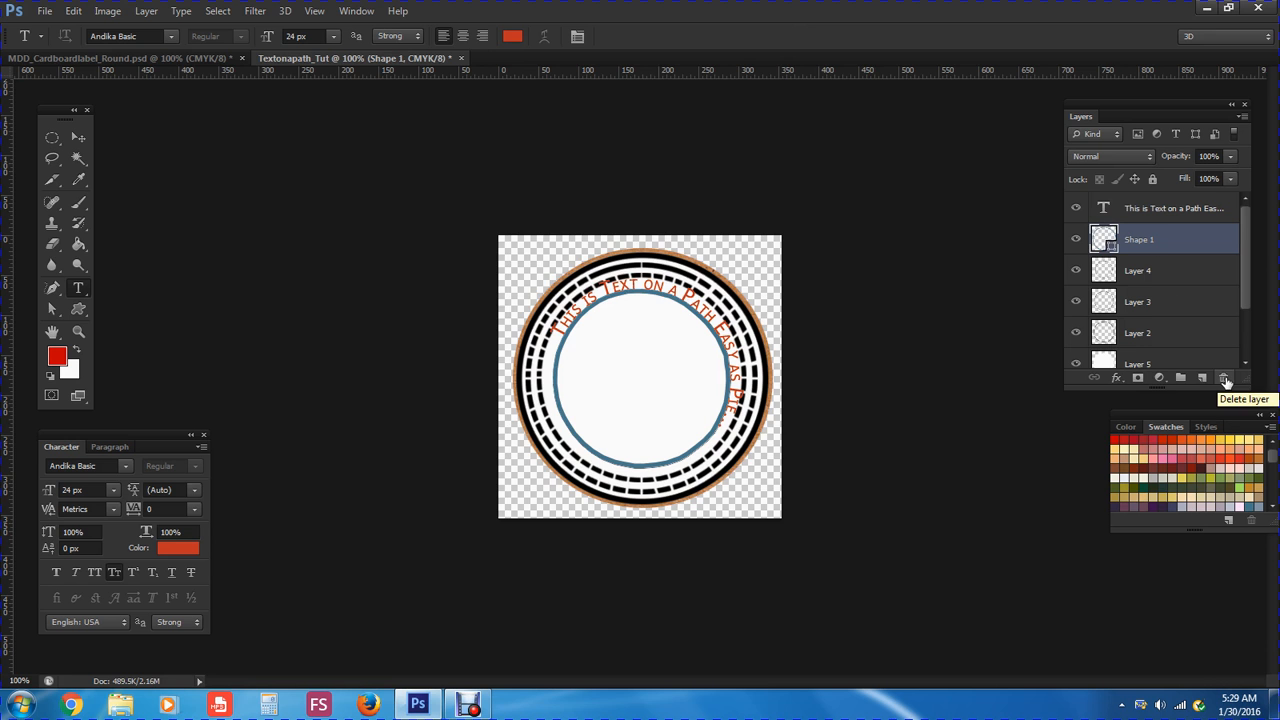
click(1225, 380)
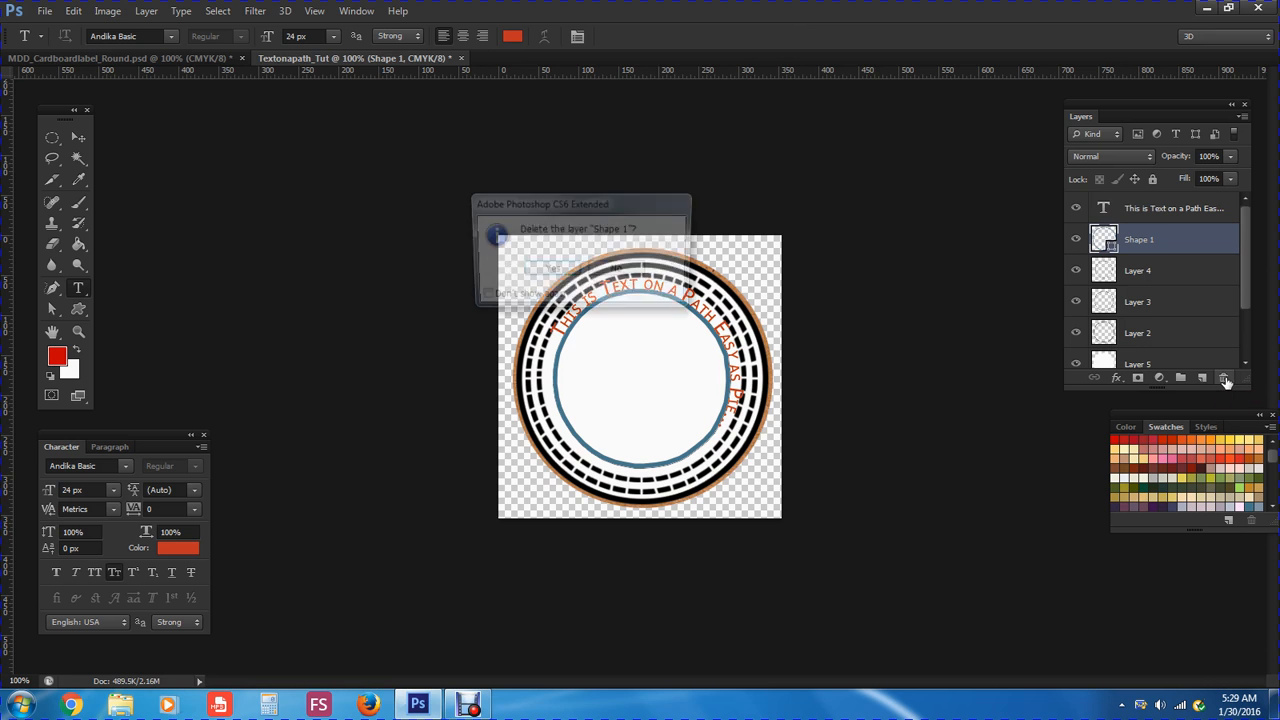
click(552, 272)
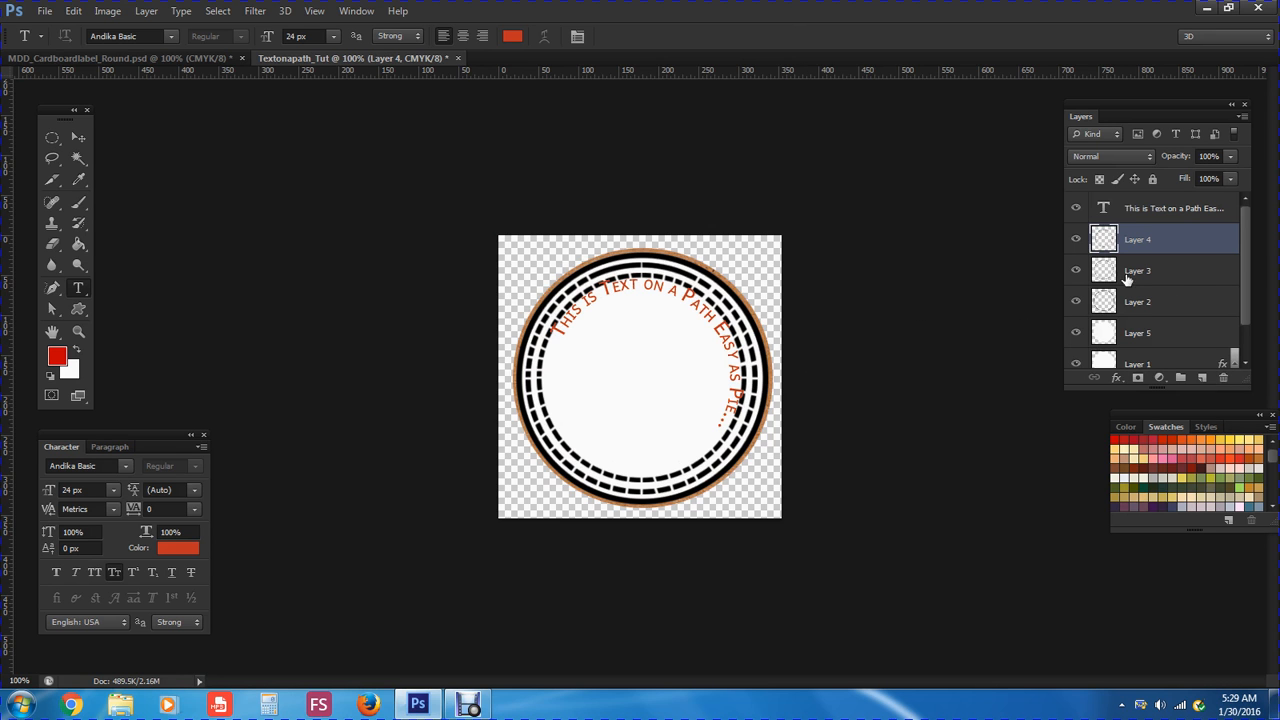
click(1139, 210)
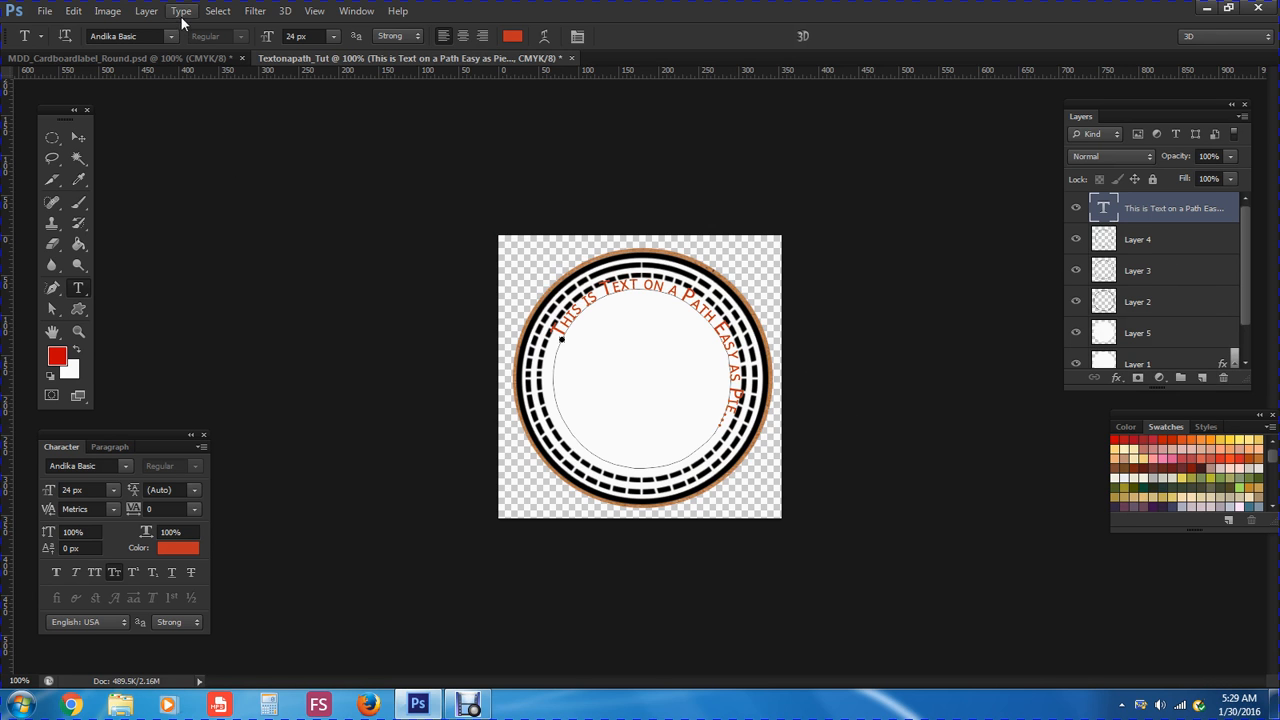
Rasterize the curved type layer via Layer > Rasterize > Type
click(150, 13)
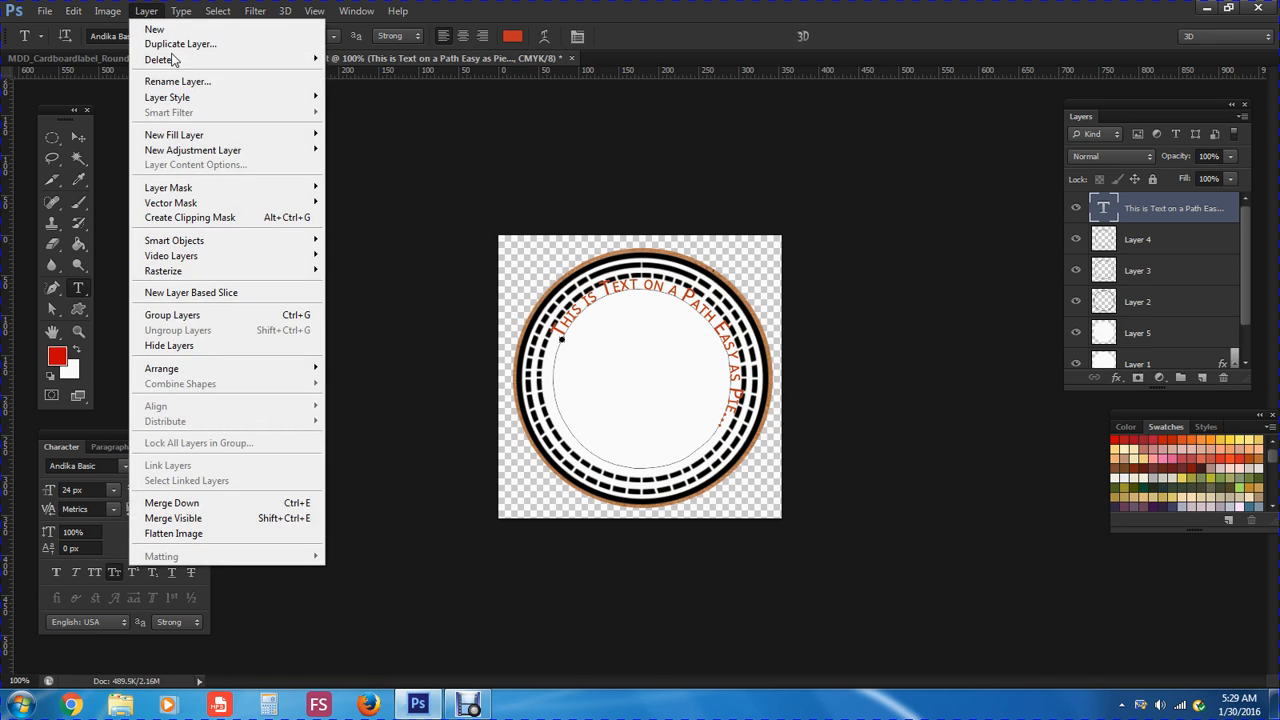
mouse_move(232, 276)
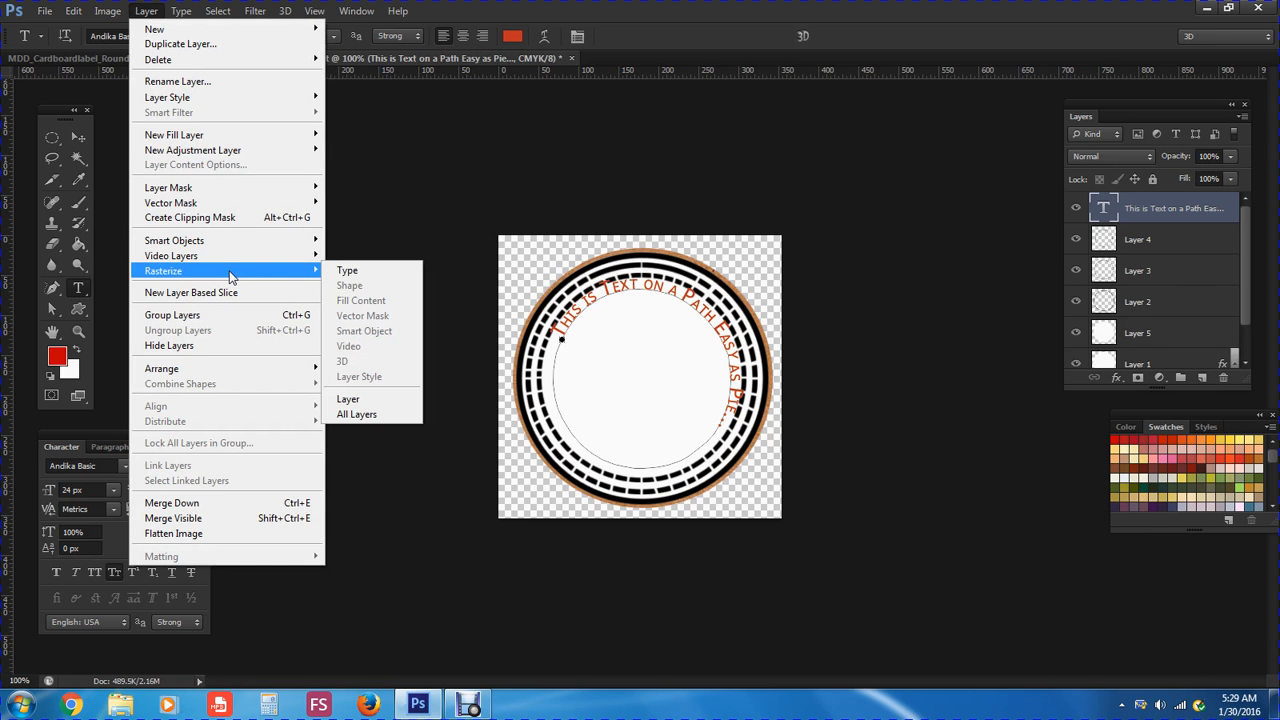
click(342, 272)
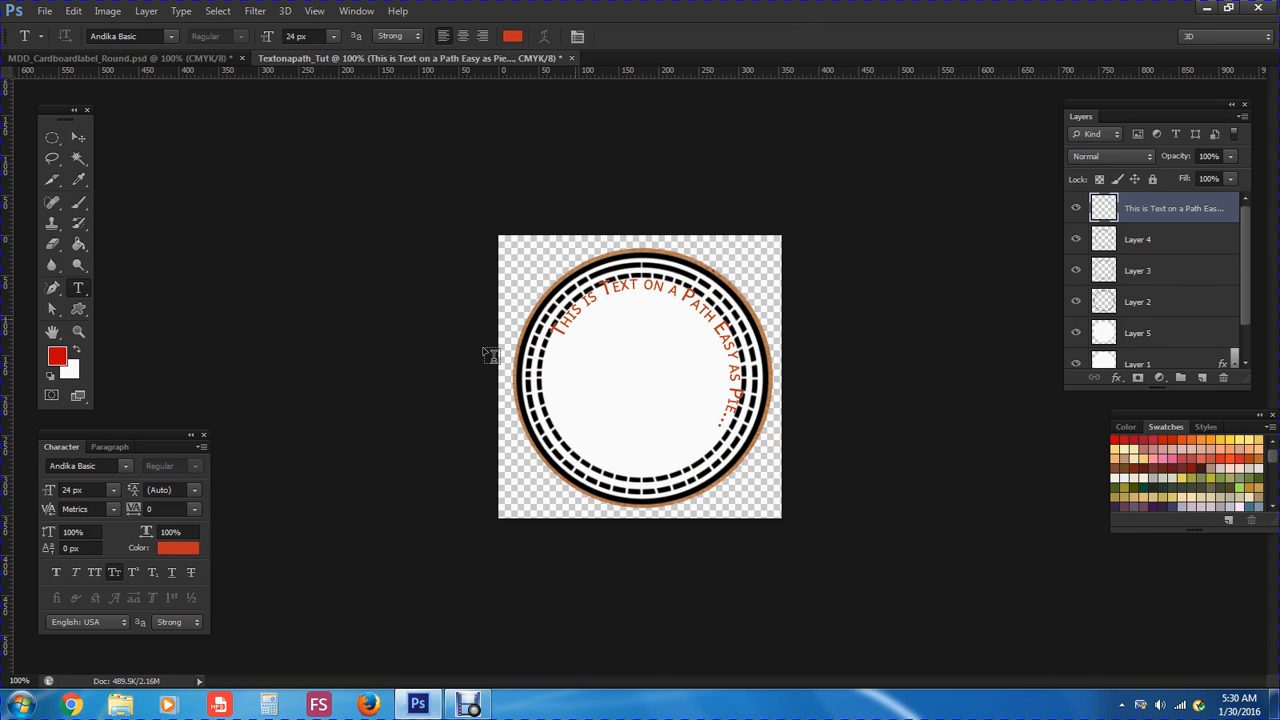
Move and slightly shrink the curved text, apply the transform, and nudge it right
click(84, 143)
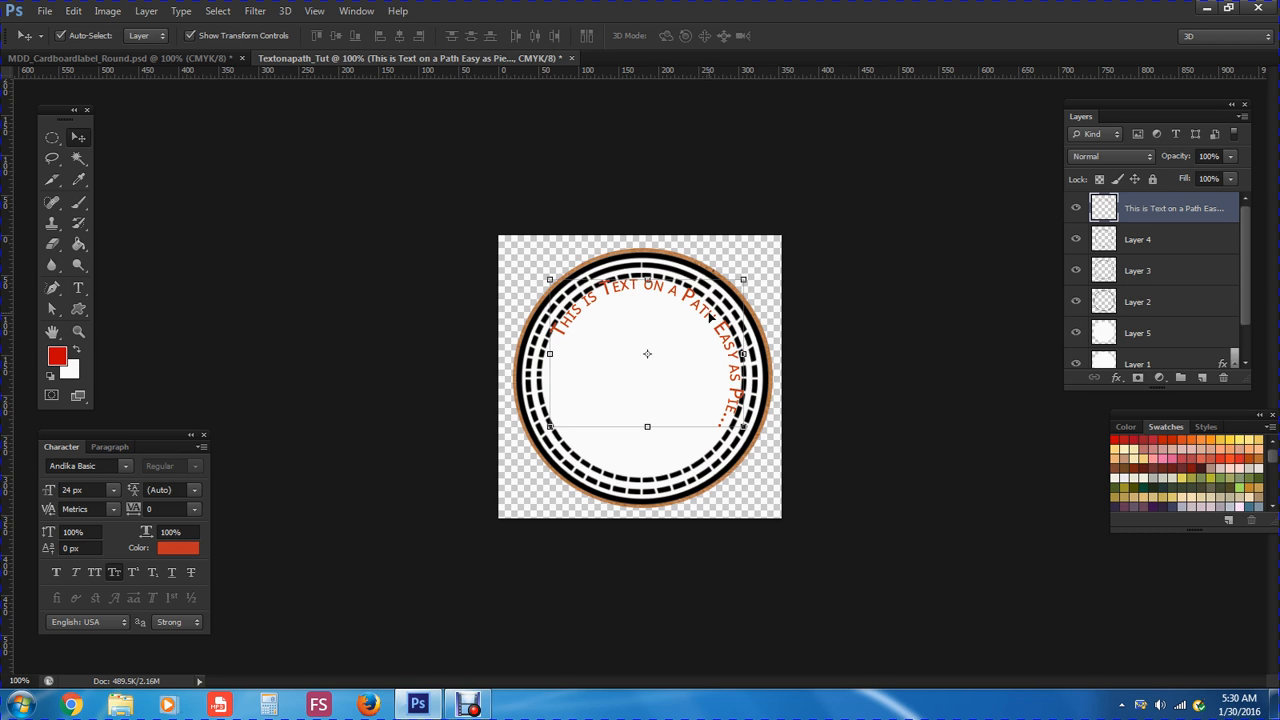
drag(709, 318, 711, 328)
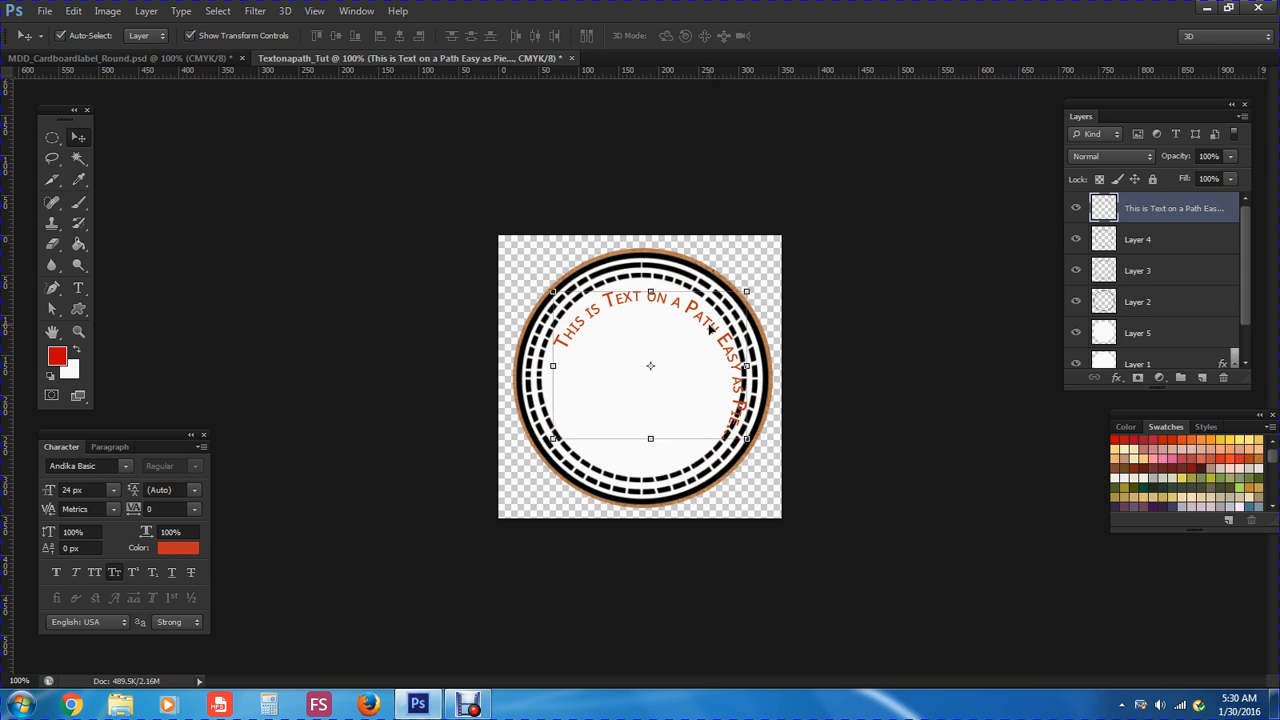
drag(746, 438, 724, 420)
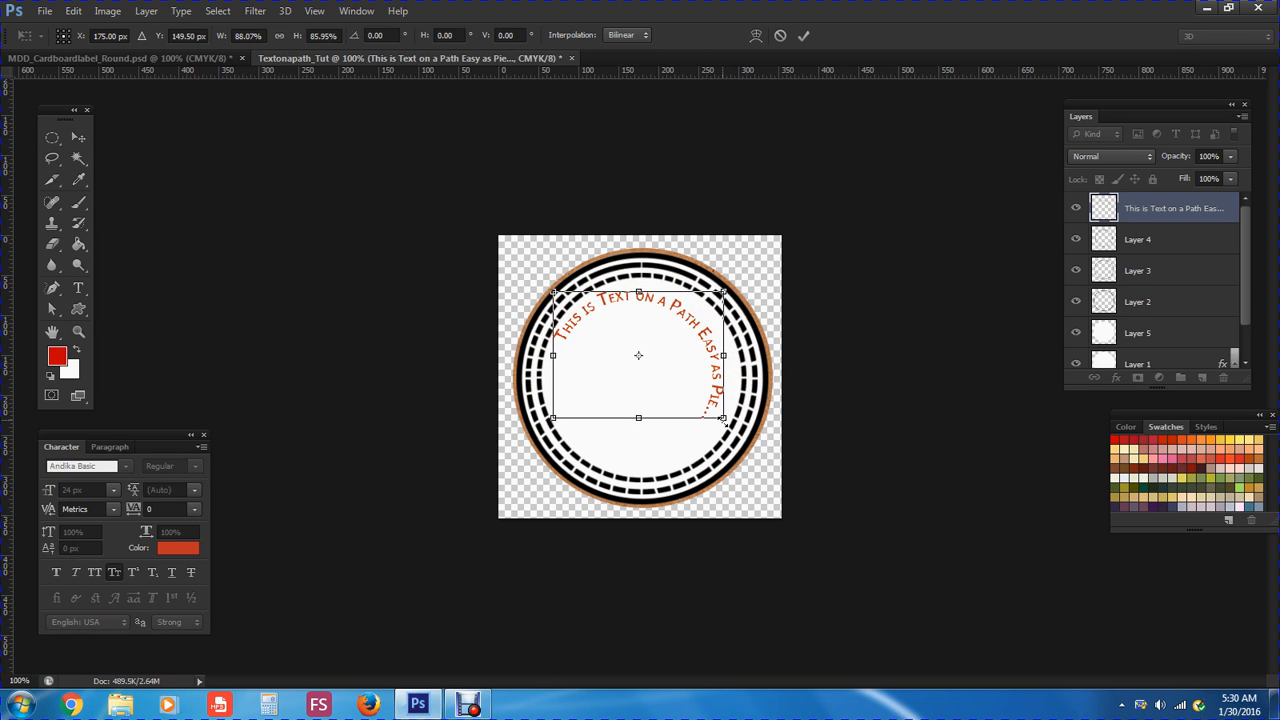
click(78, 137)
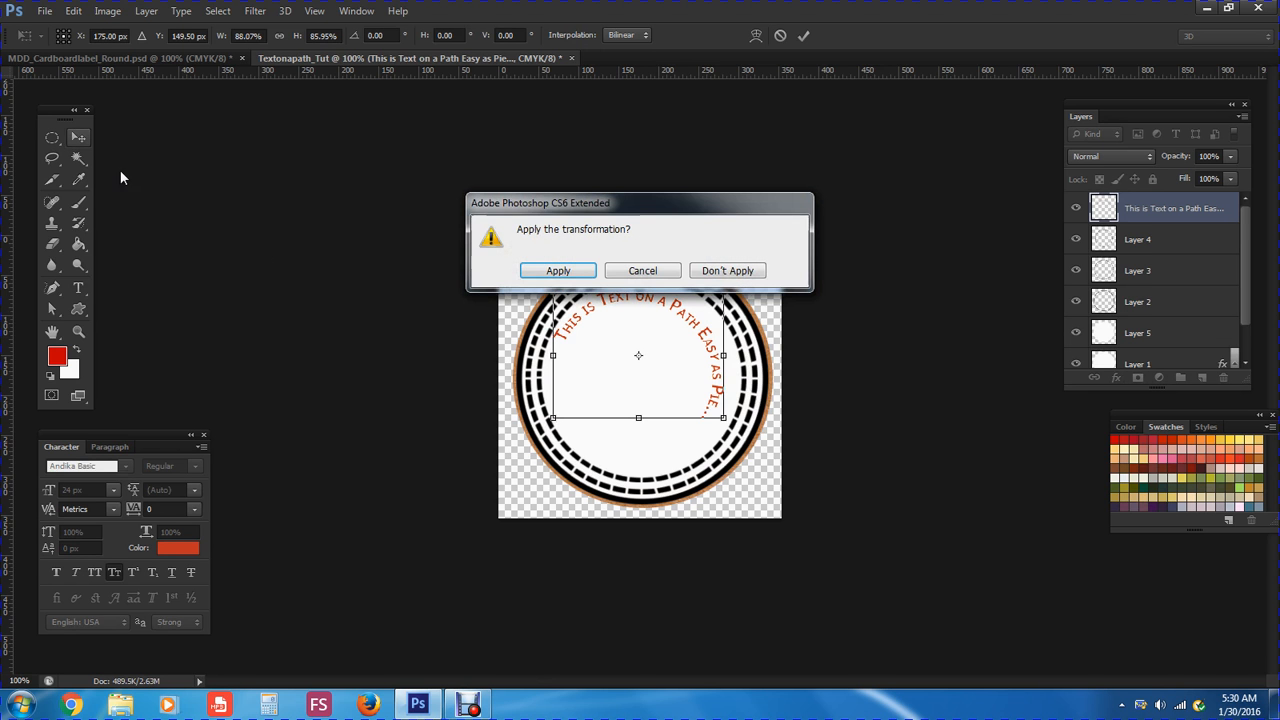
key(Return)
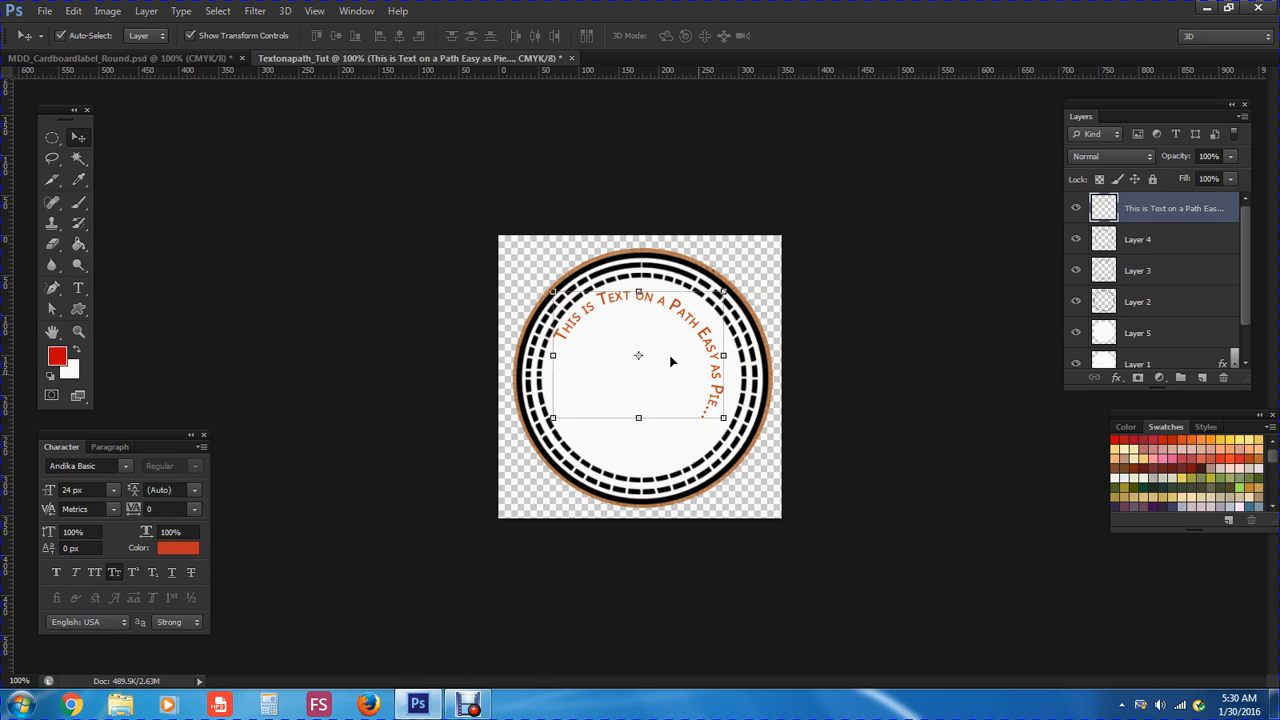
drag(604, 306, 615, 300)
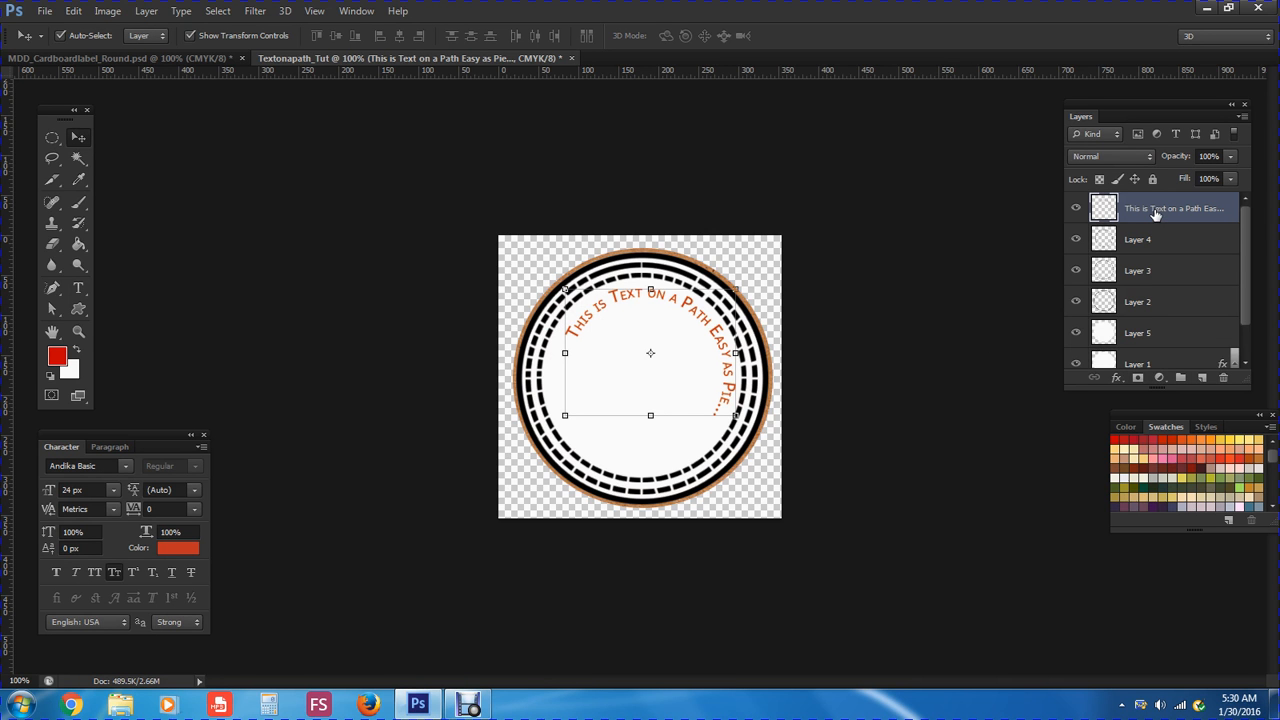
Add a Normal-mode drop shadow to the text: 30% opacity, 2 px size, small distance
click(1118, 379)
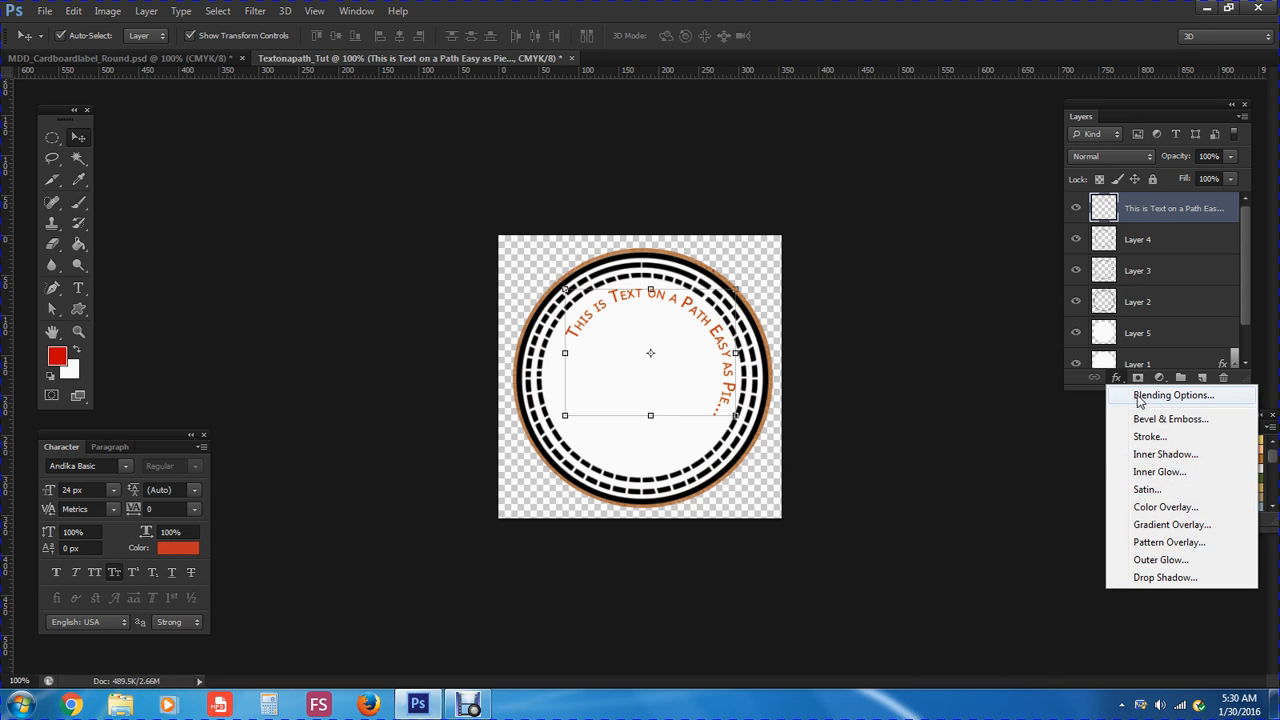
click(1141, 579)
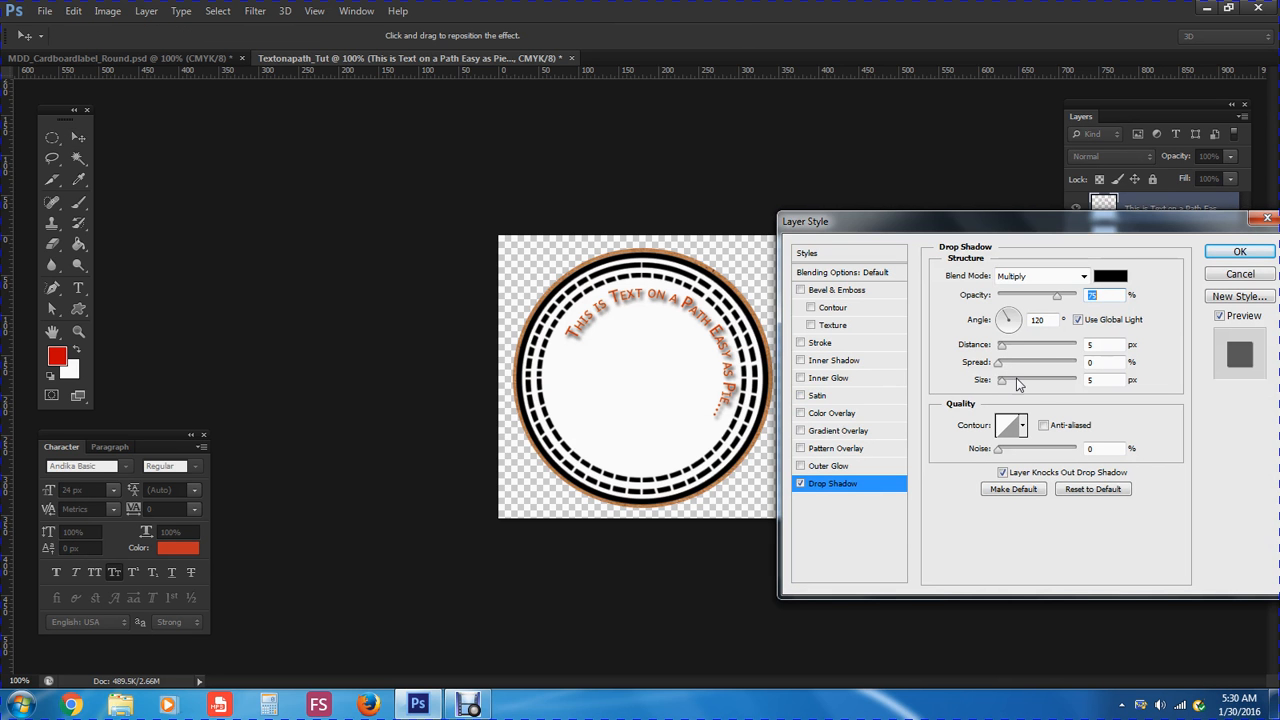
click(1084, 276)
click(1066, 293)
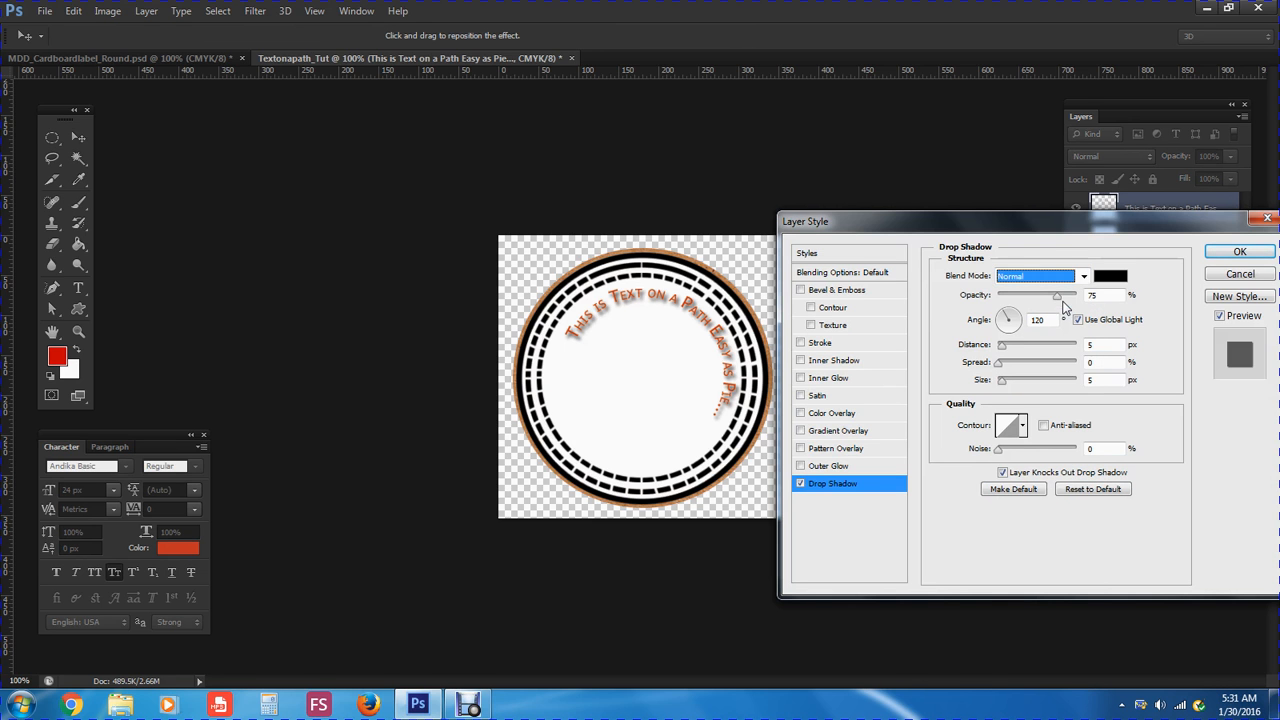
drag(1059, 303, 1029, 305)
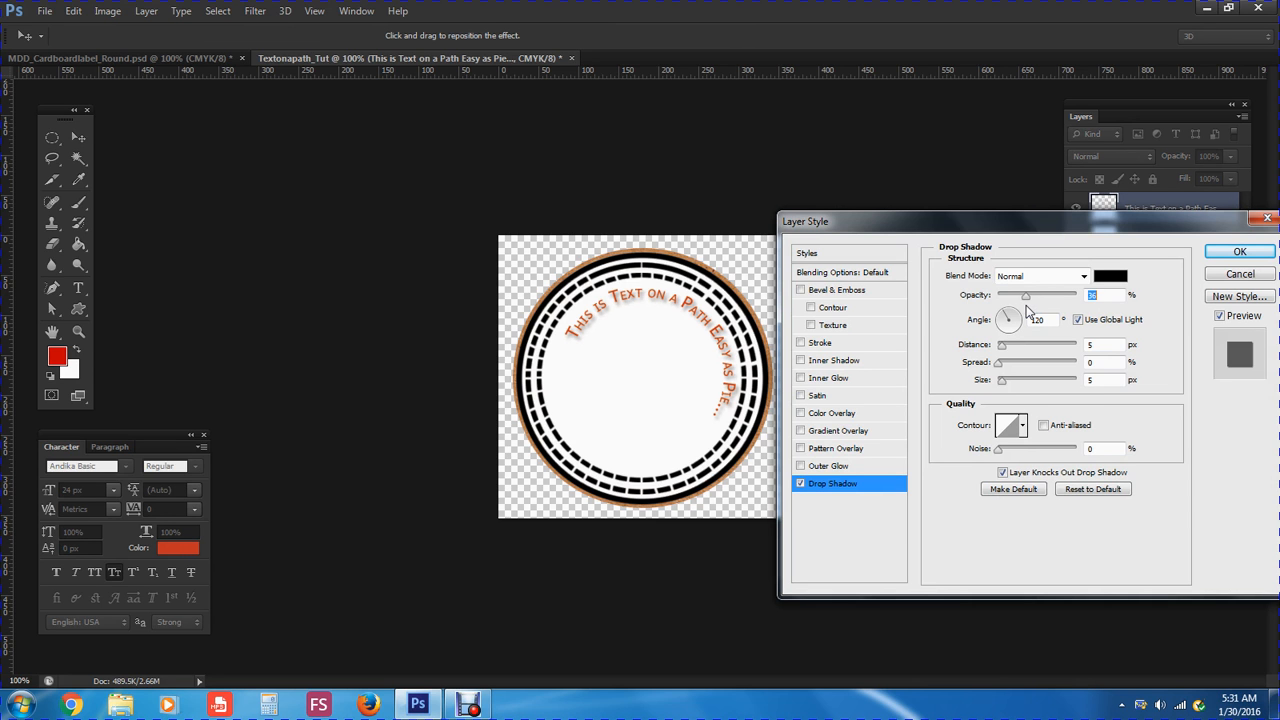
drag(1025, 312, 1021, 312)
mouse_move(1002, 383)
mouse_down()
mouse_move(1020, 380)
mouse_move(1004, 388)
mouse_up()
mouse_move(1004, 350)
mouse_down()
mouse_move(1018, 350)
mouse_move(997, 351)
mouse_up()
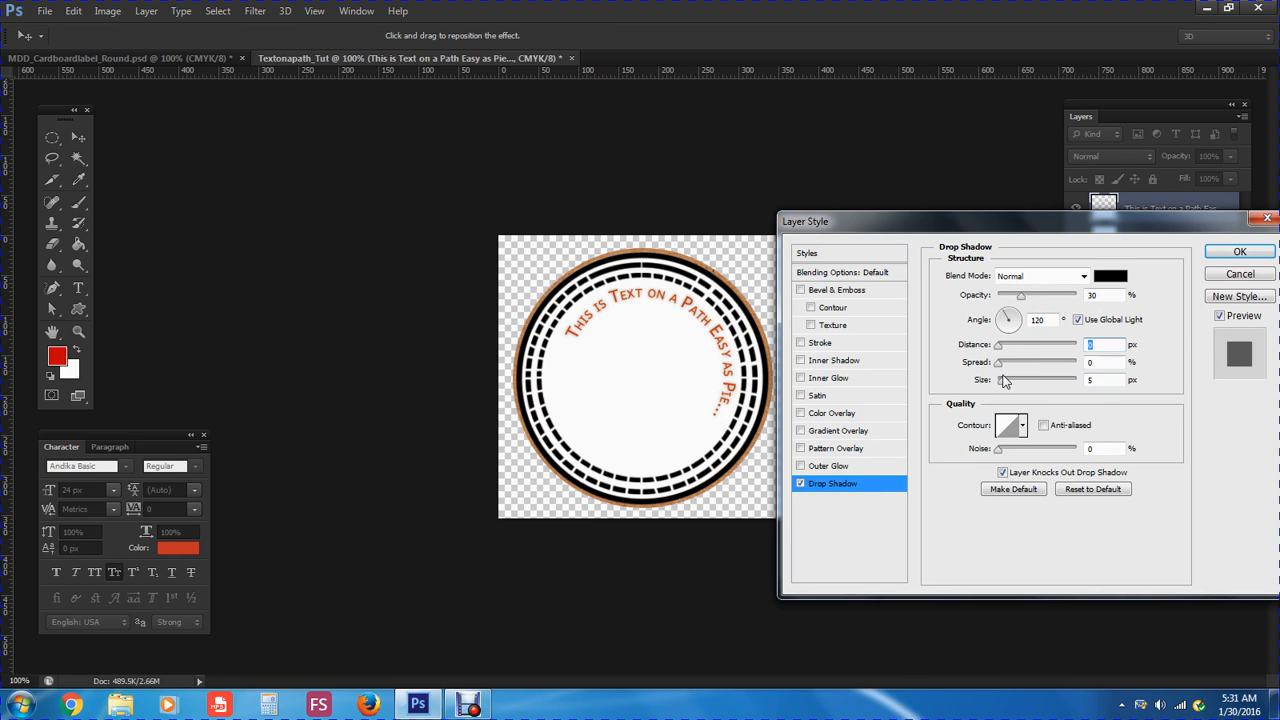
drag(1004, 388, 1001, 388)
drag(999, 349, 1001, 349)
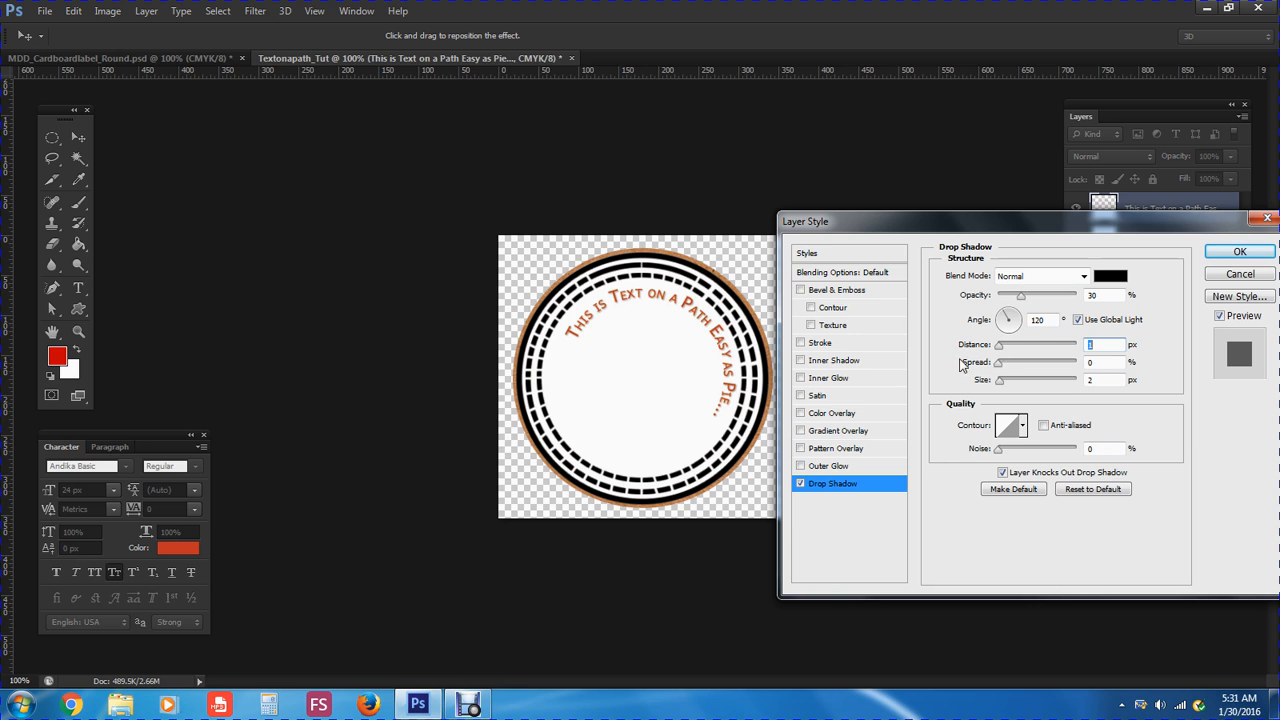
Set the drop shadow colour to grey PANTONE 423 C from the Color Libraries
click(1111, 278)
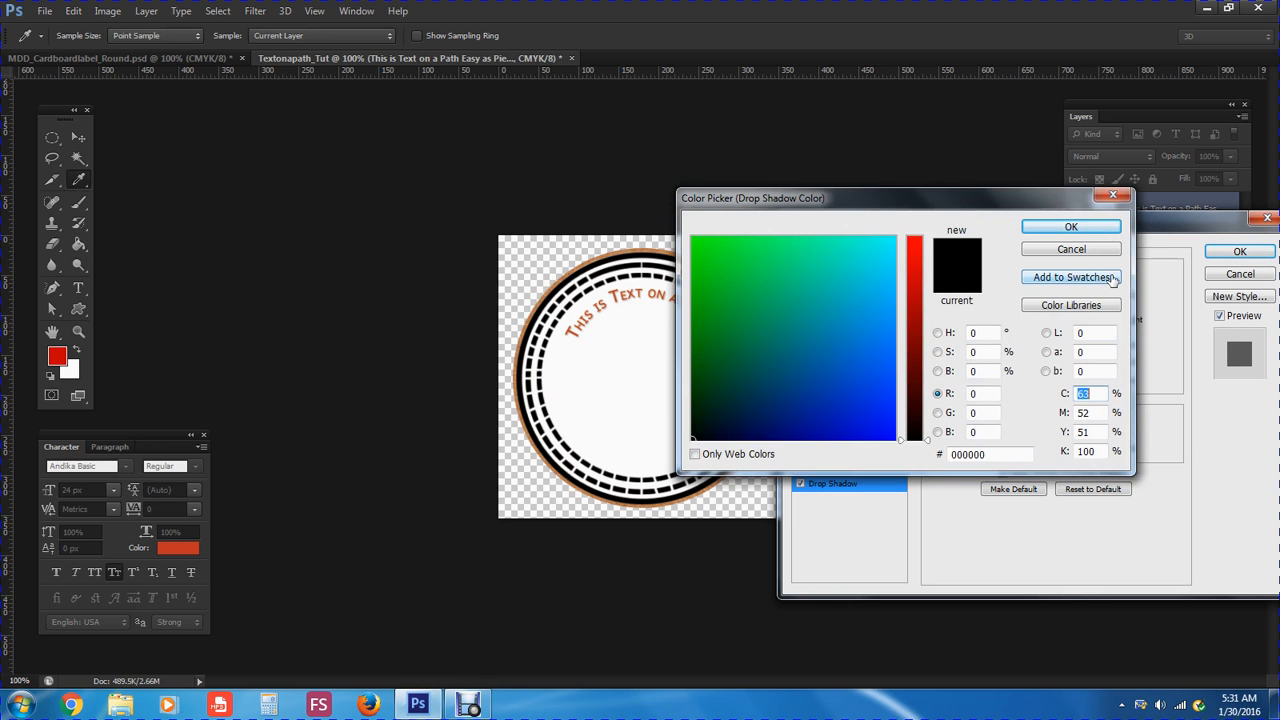
click(1076, 314)
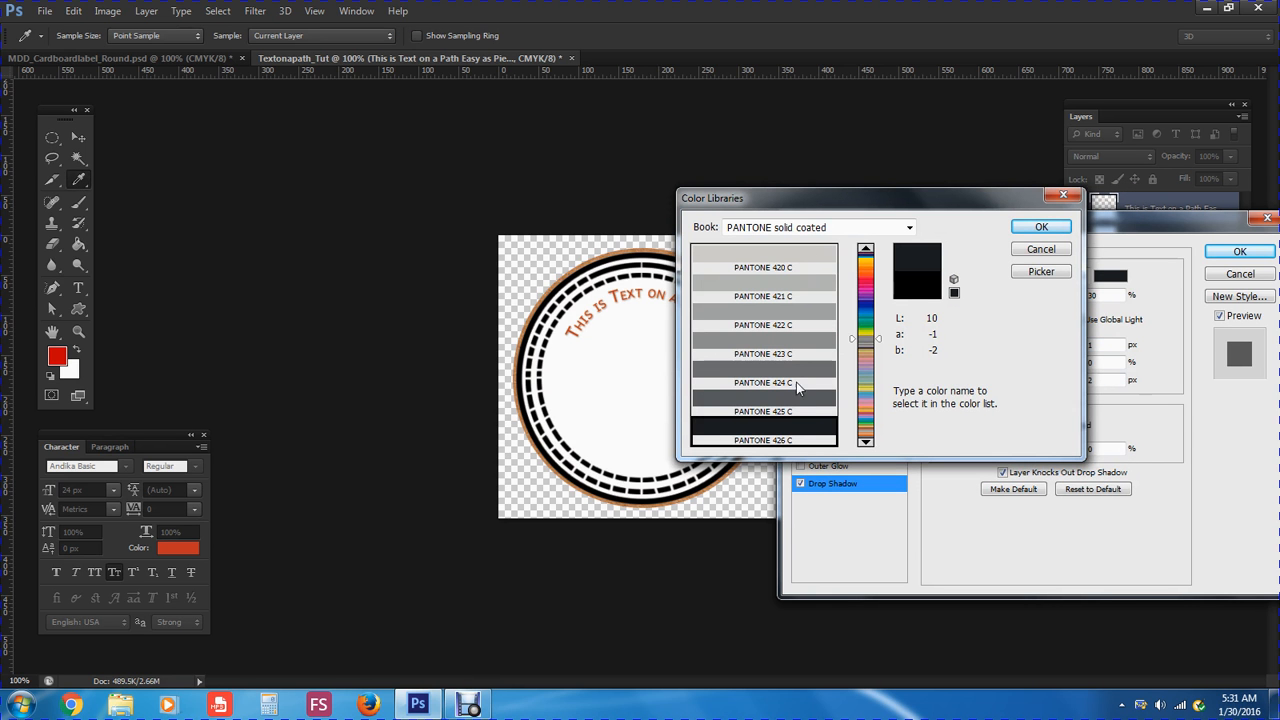
drag(842, 199, 909, 189)
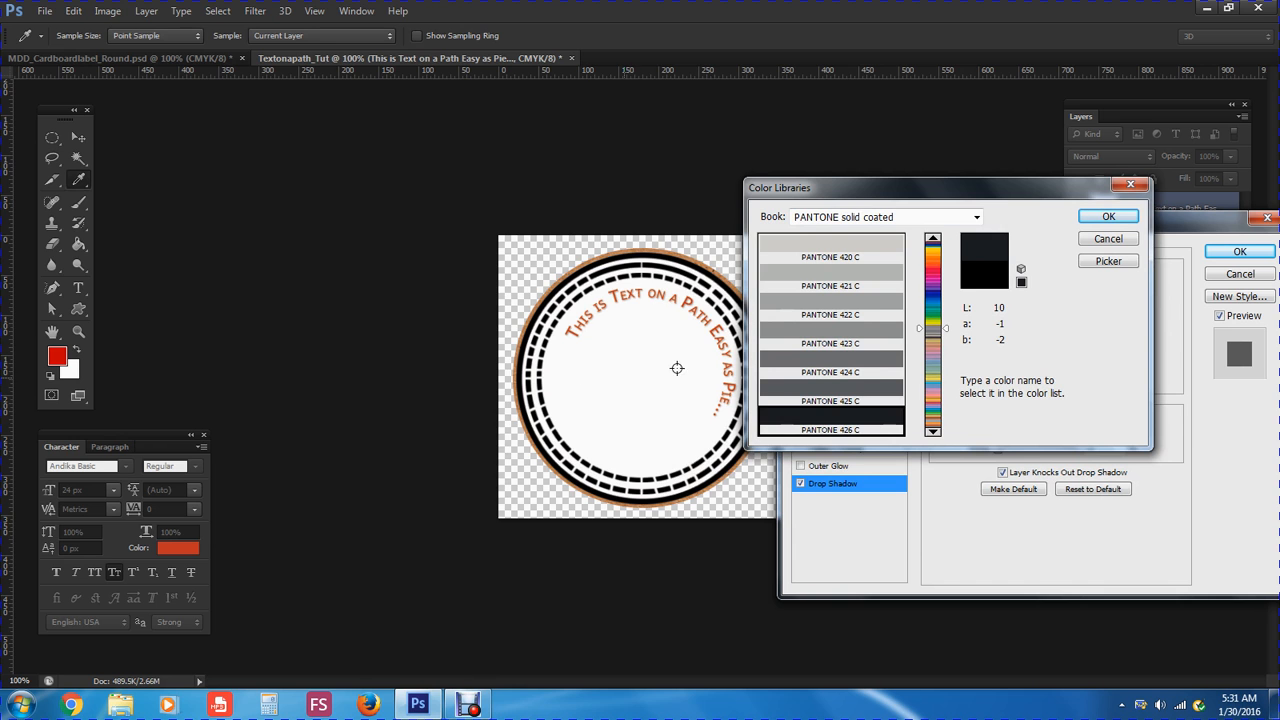
click(888, 337)
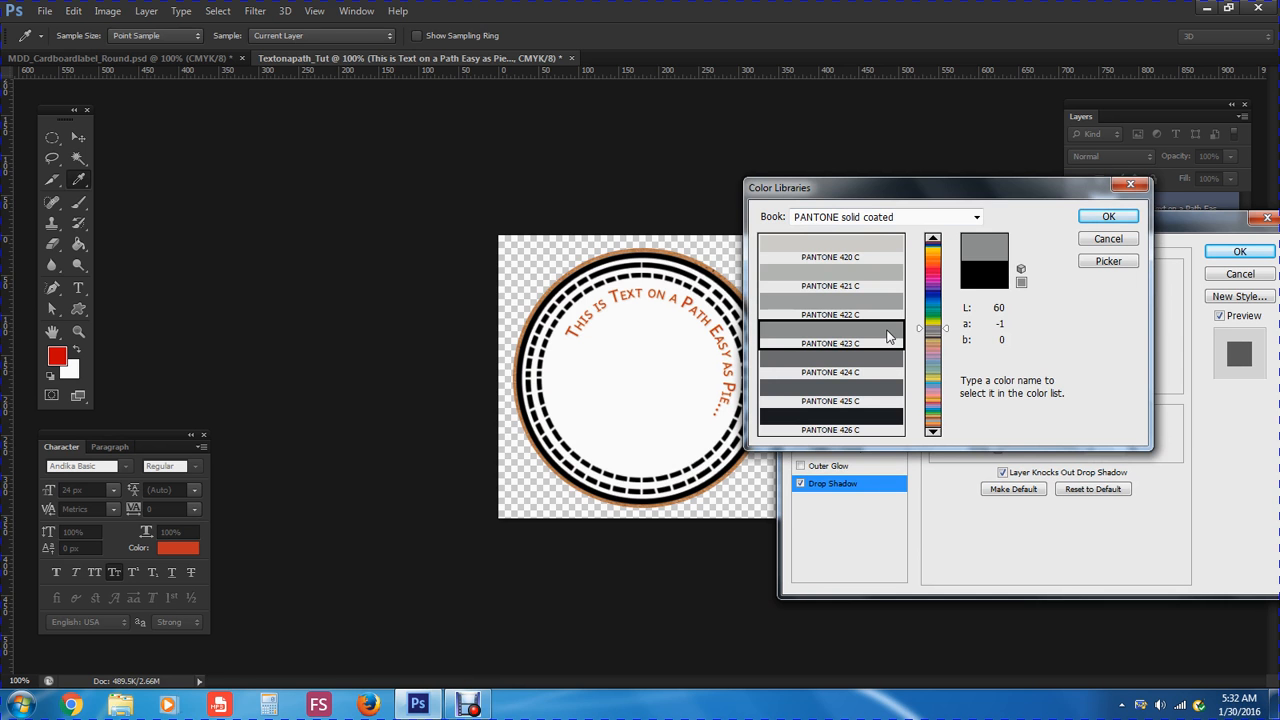
click(1108, 216)
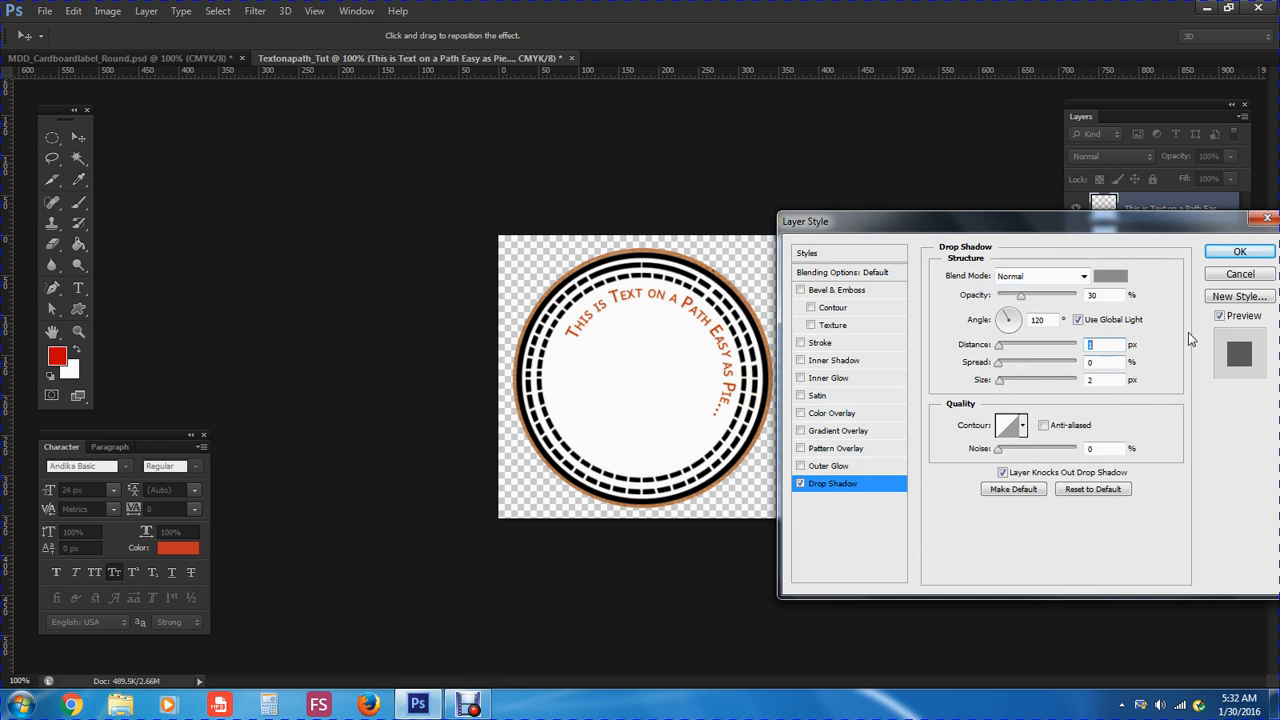
Apply the drop shadow, then flatten it into the text layer with Layer > Rasterize > Layer Style
click(1232, 255)
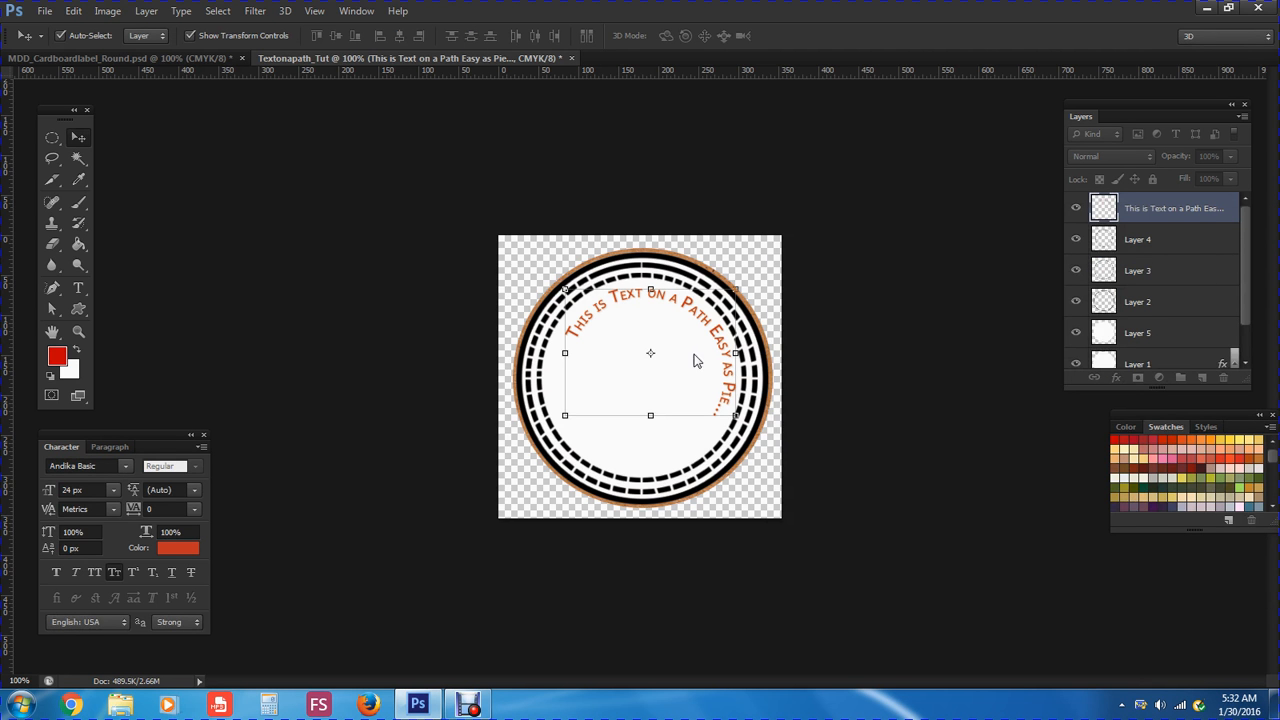
click(146, 10)
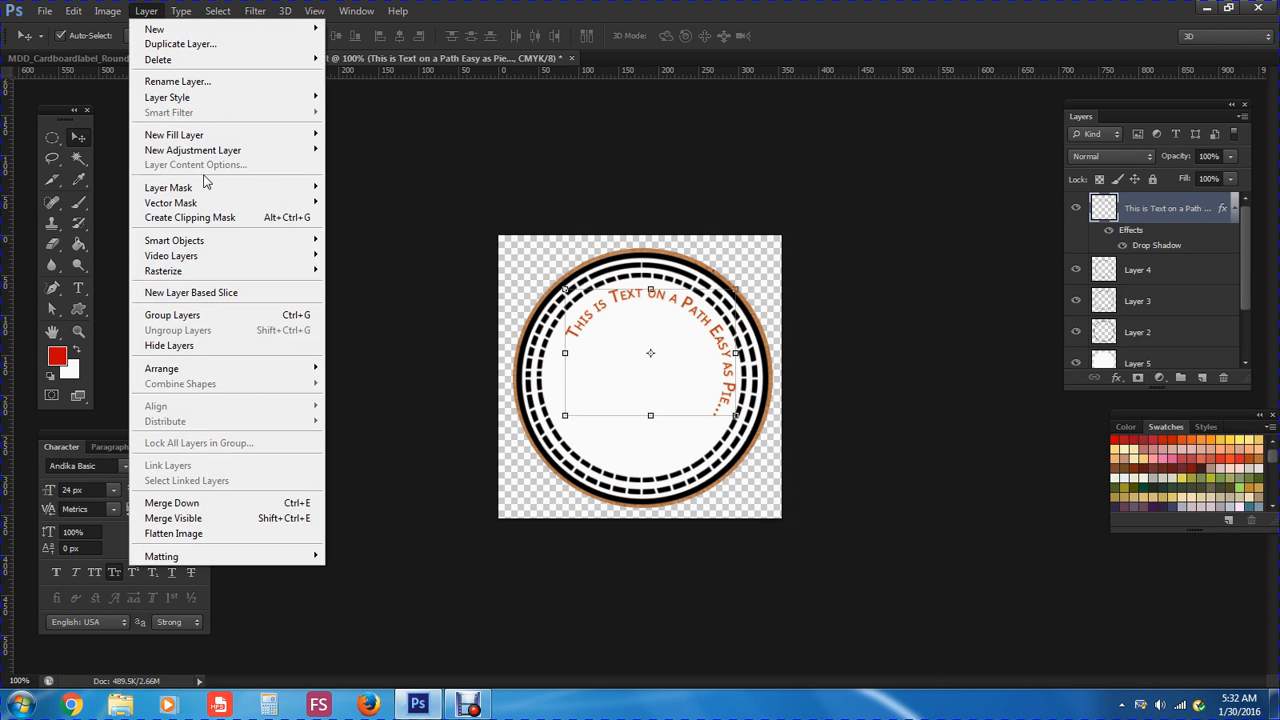
mouse_move(210, 271)
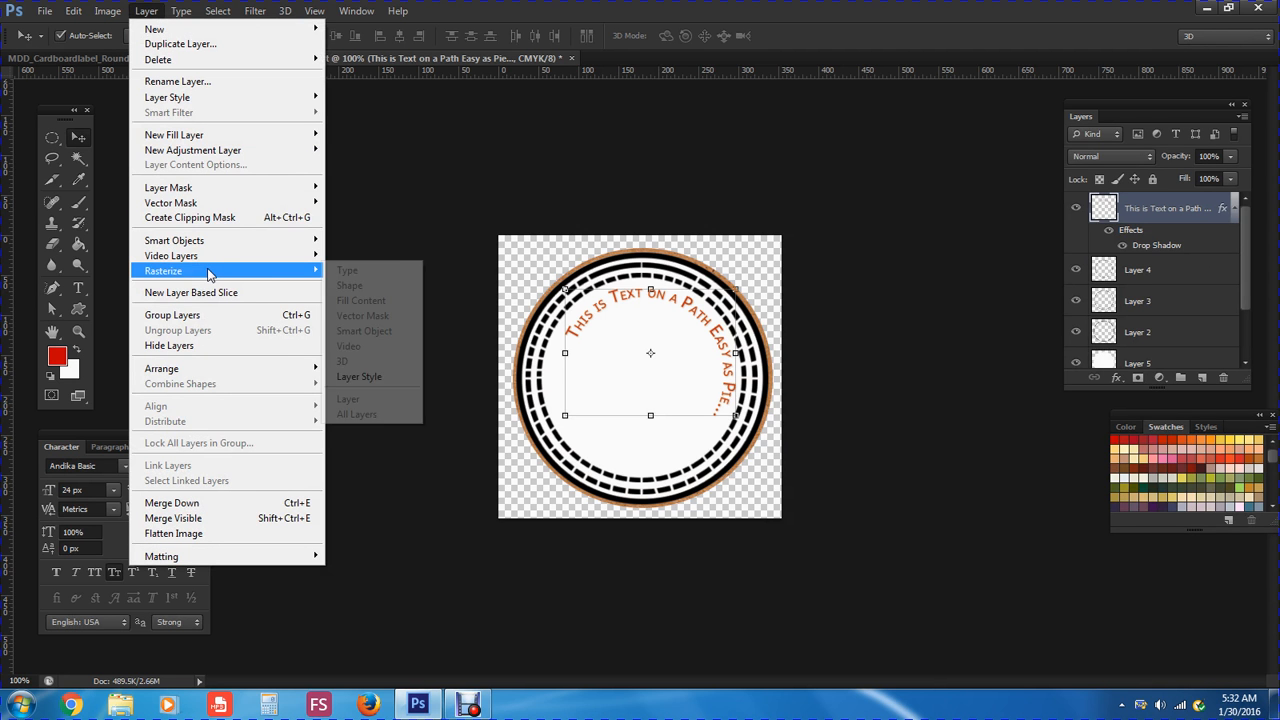
click(391, 377)
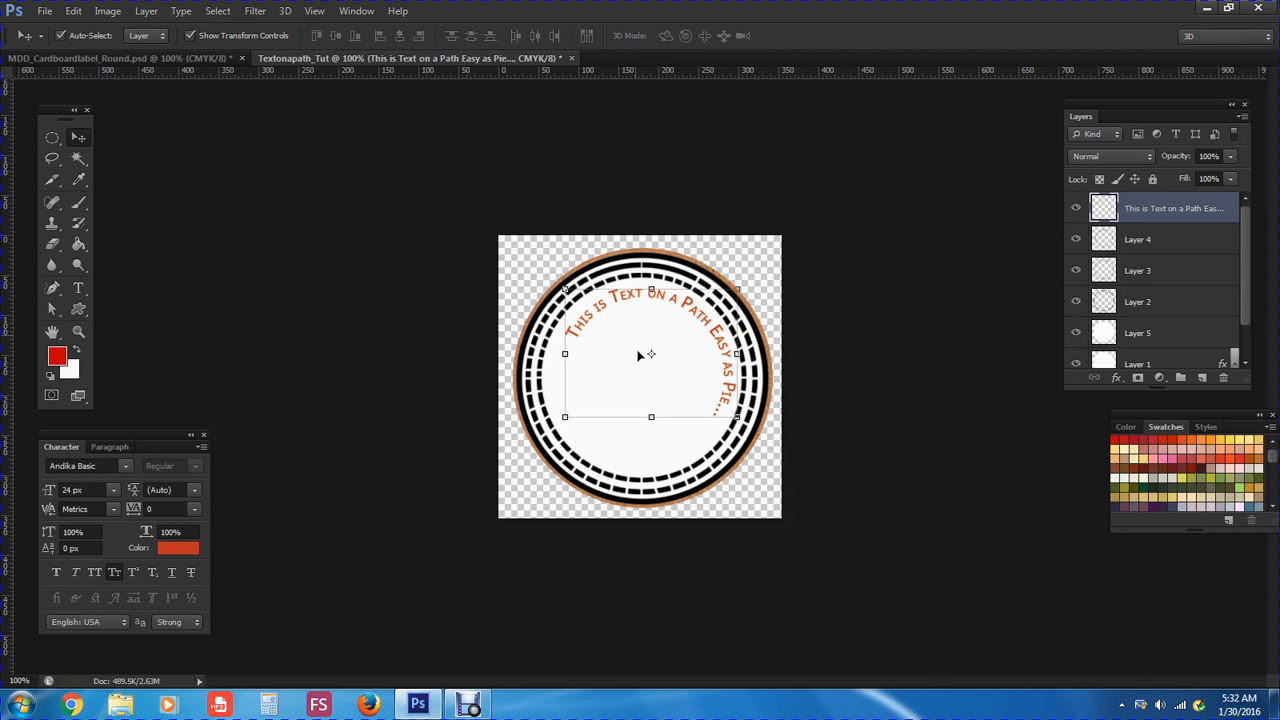
Add a new layer and set the Custom Shape tool to a light grey, no-stroke leaf-heart
click(1204, 379)
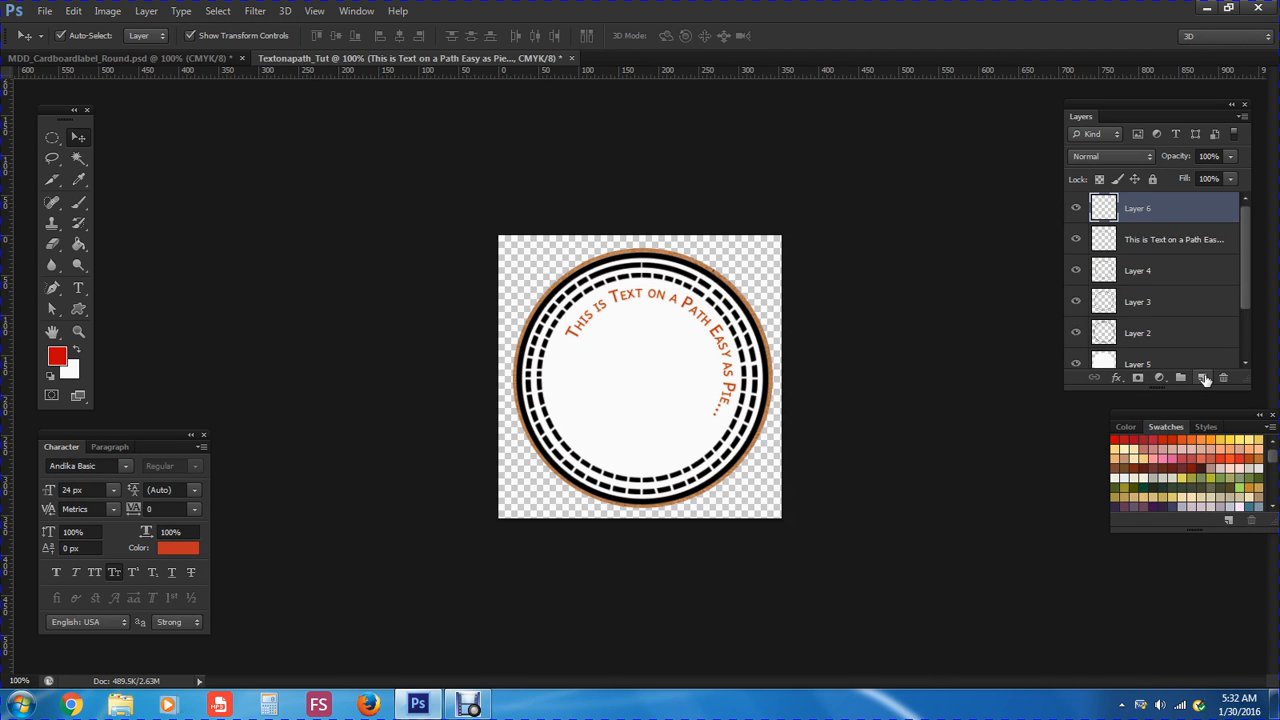
click(82, 308)
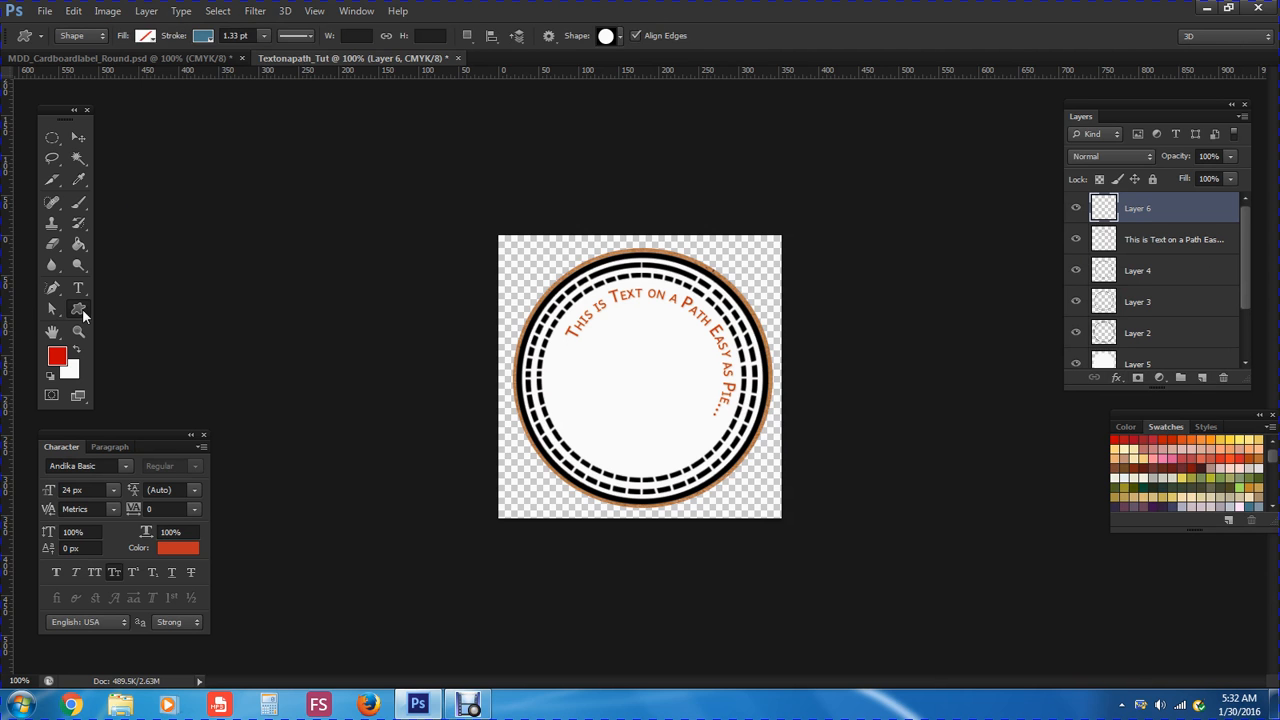
click(203, 37)
click(136, 68)
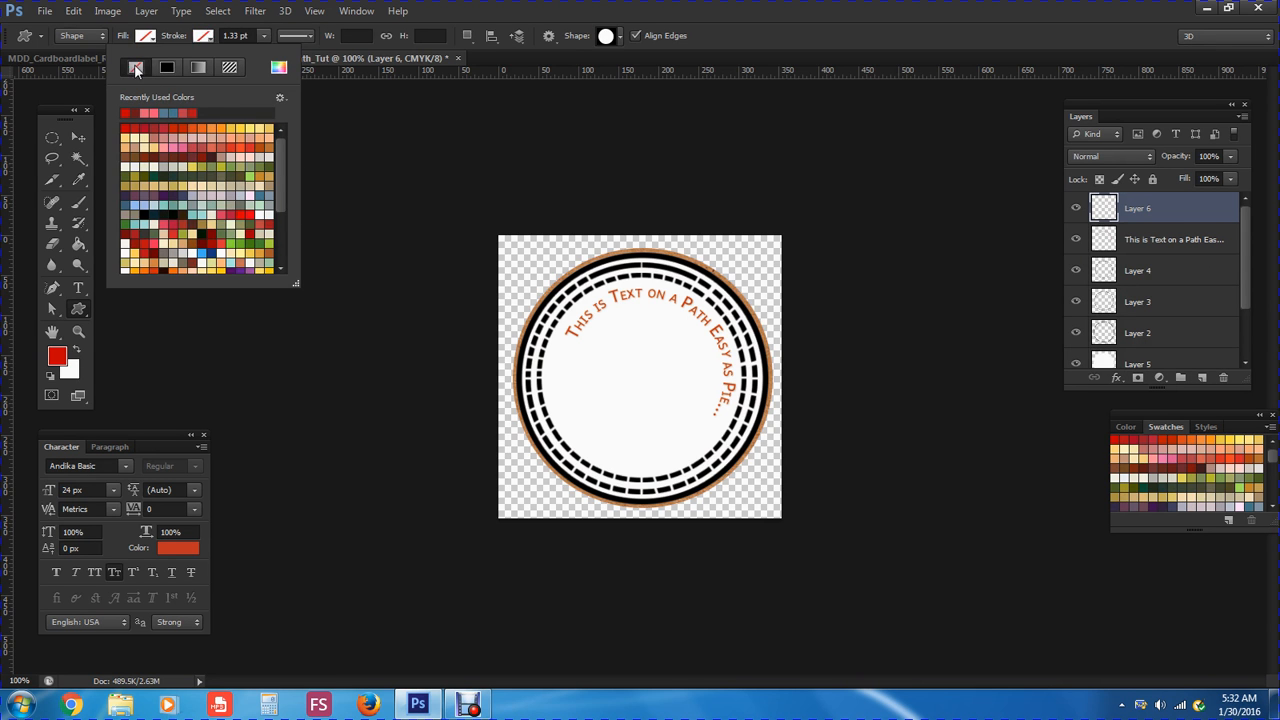
click(145, 37)
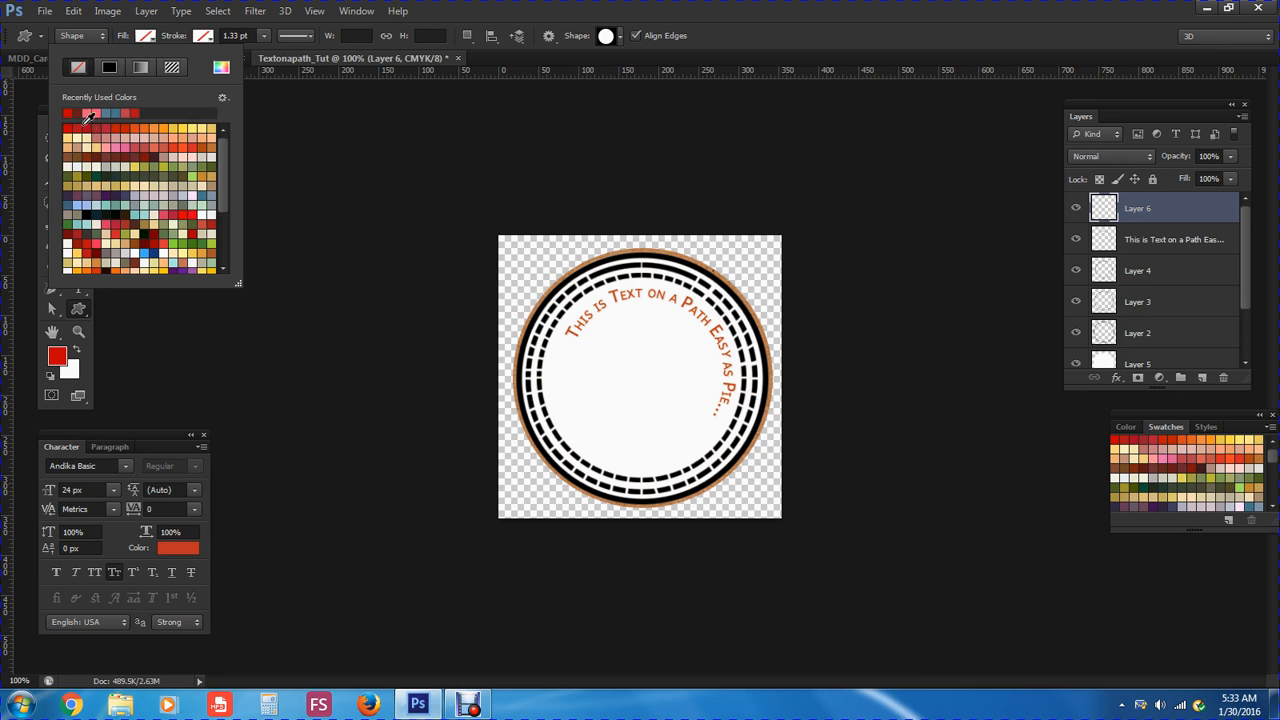
click(118, 165)
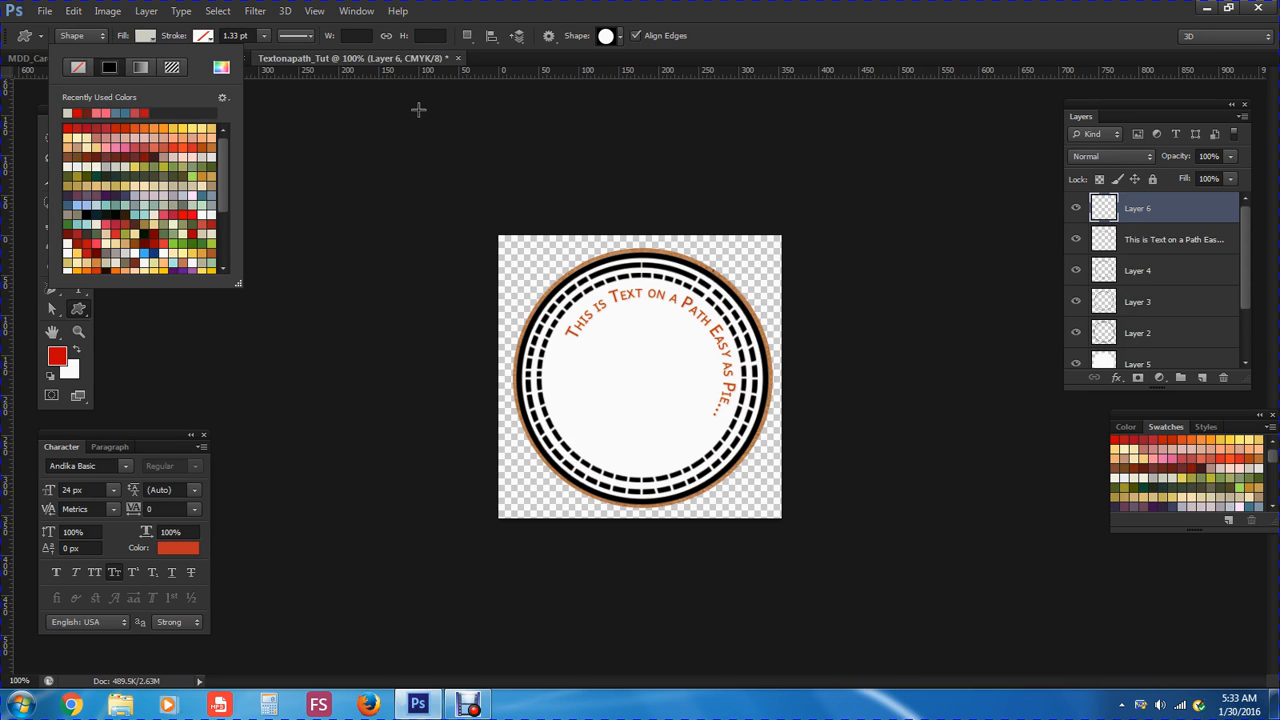
click(621, 37)
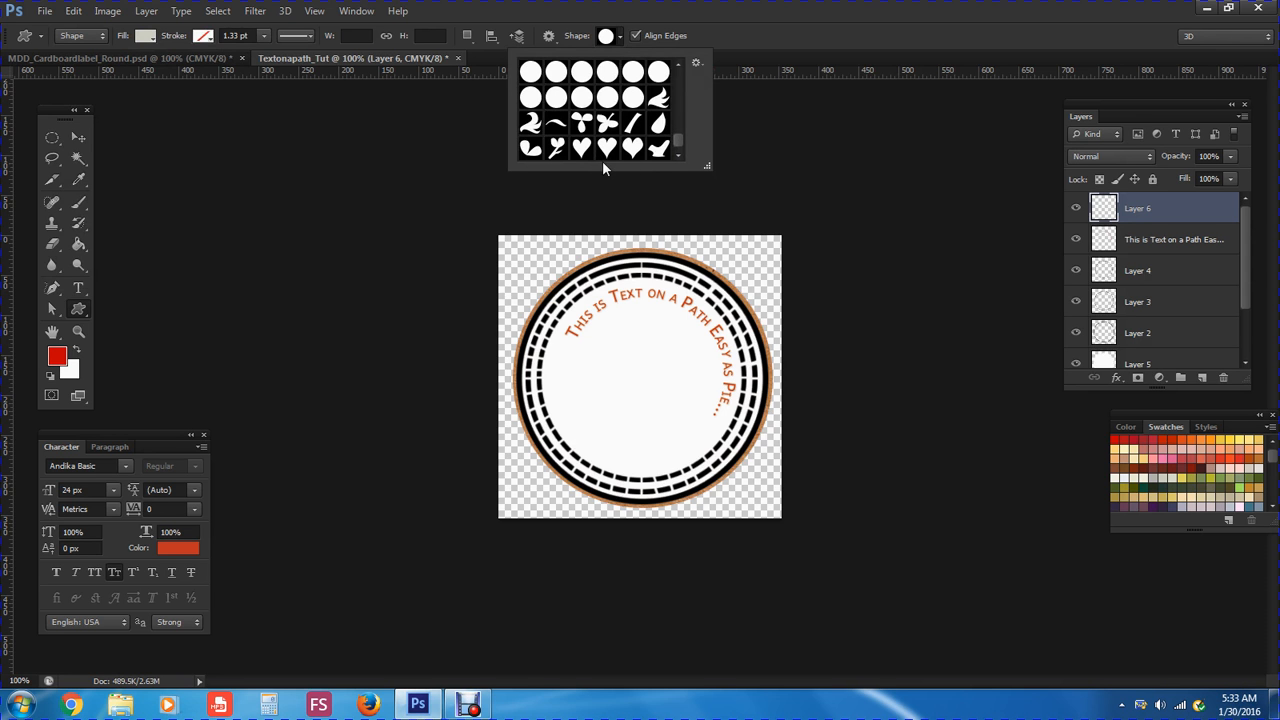
click(531, 149)
click(720, 38)
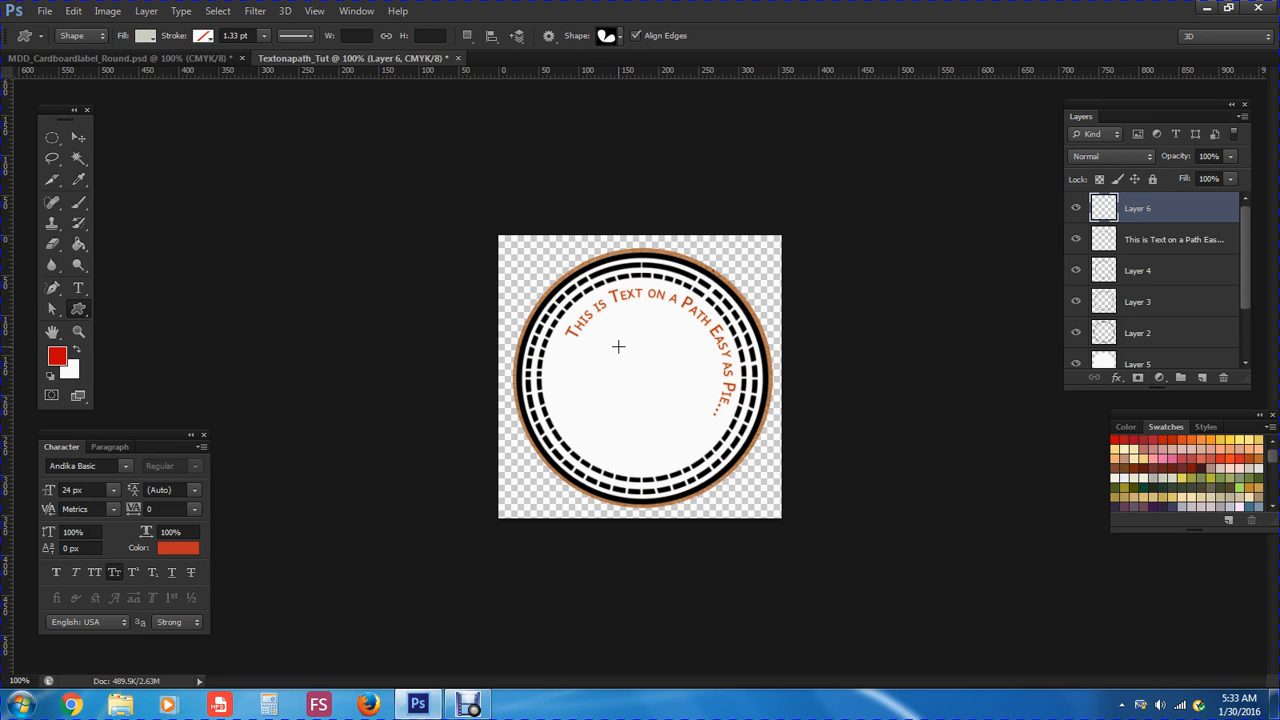
Draw a small grey heart below the curved text and move it right toward the centre
drag(618, 346, 645, 368)
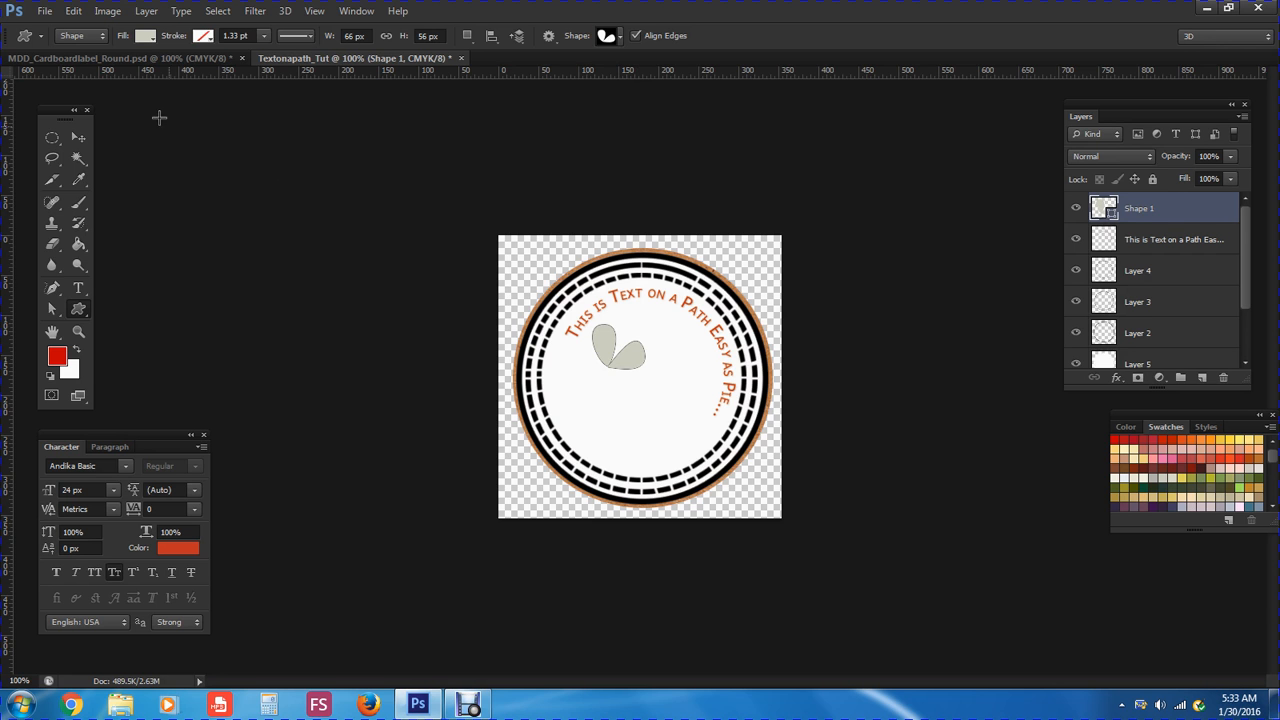
click(82, 139)
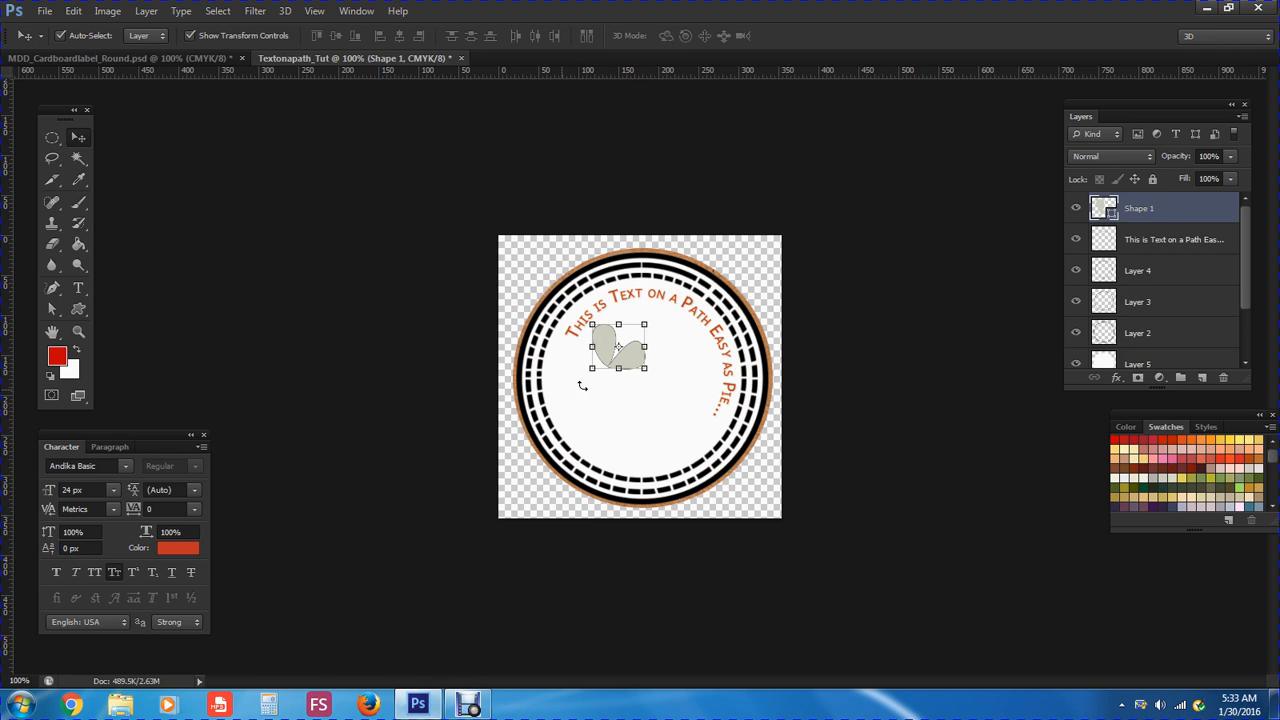
drag(632, 368, 670, 362)
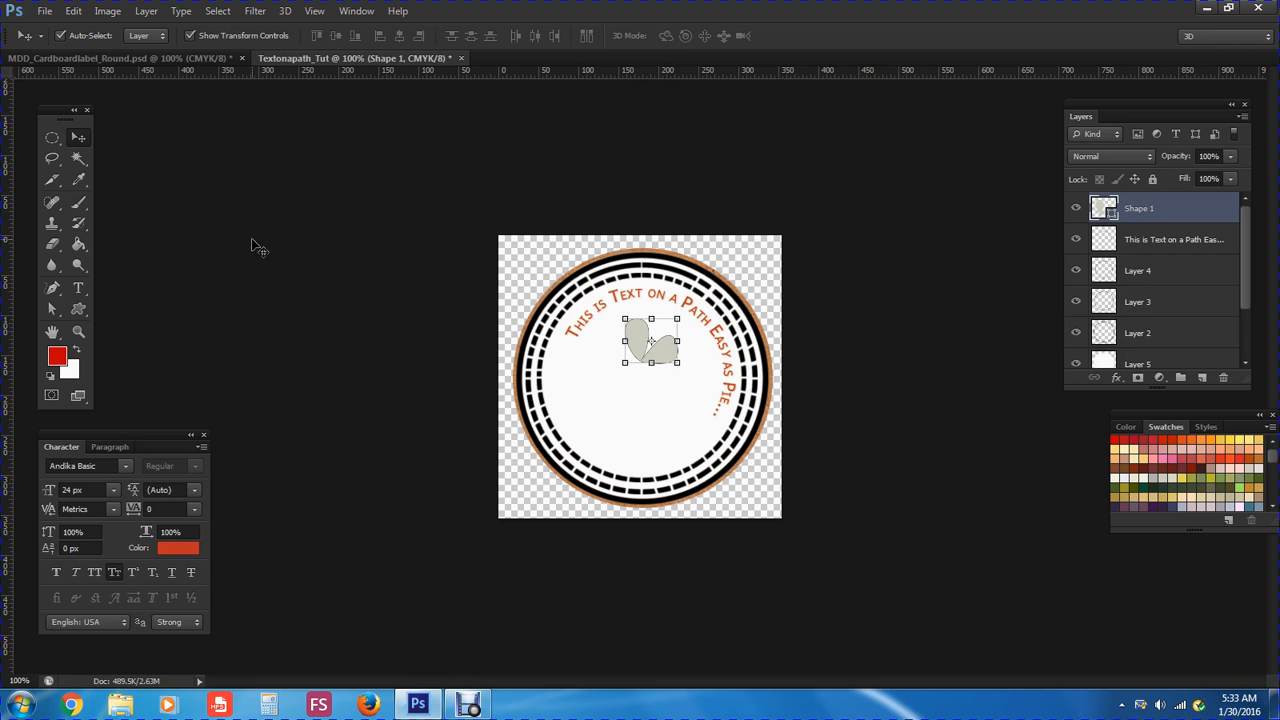
Rasterize the grey heart's Shape 1 layer with Layer > Rasterize > Shape
click(146, 11)
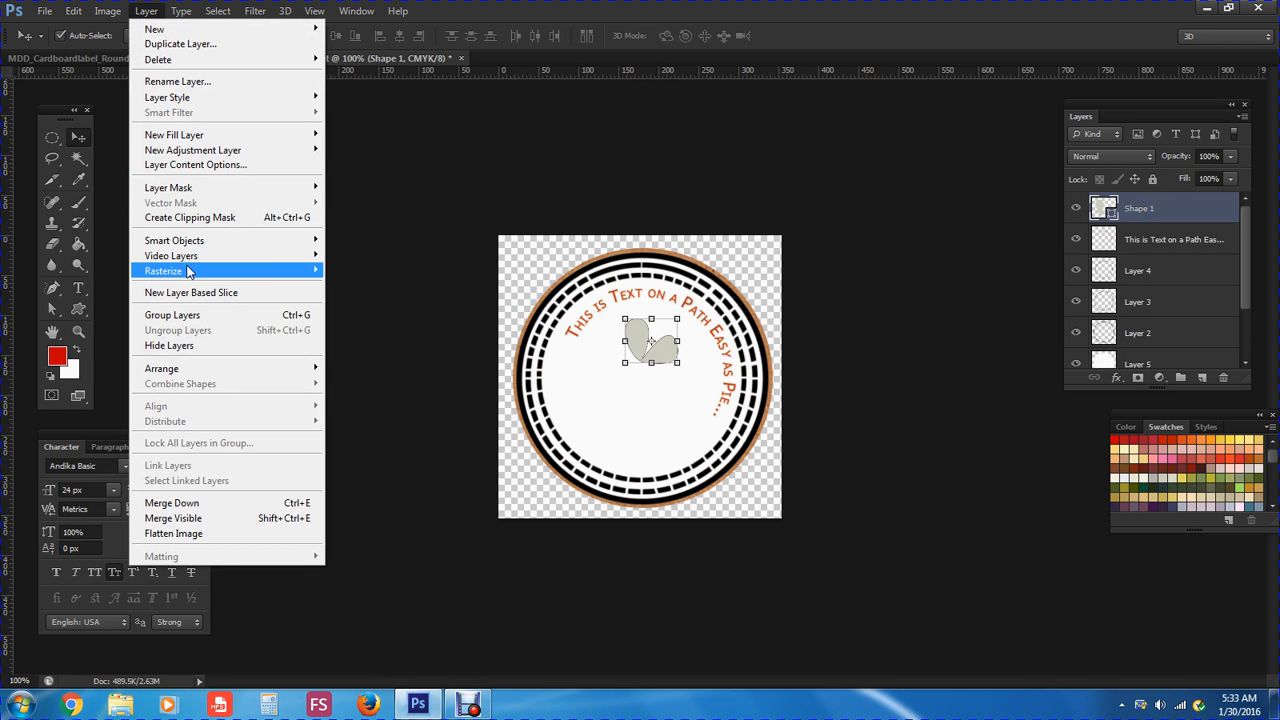
mouse_move(190, 271)
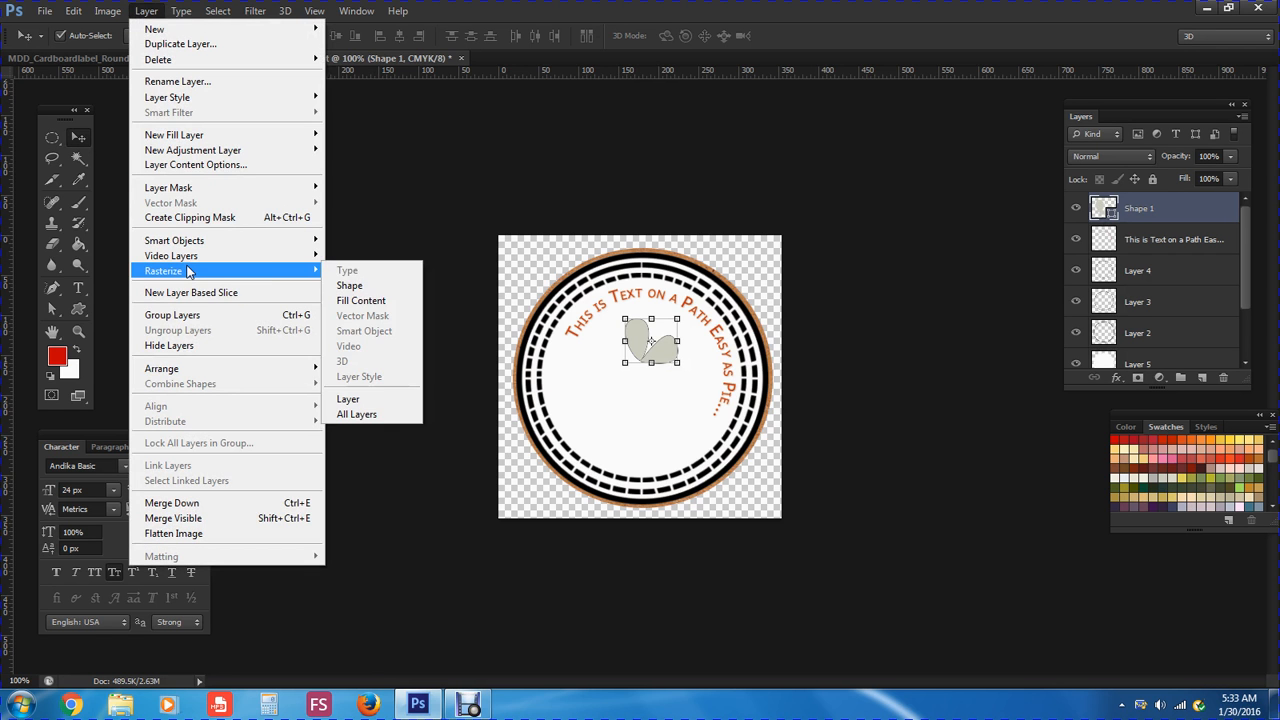
click(351, 288)
key(m)
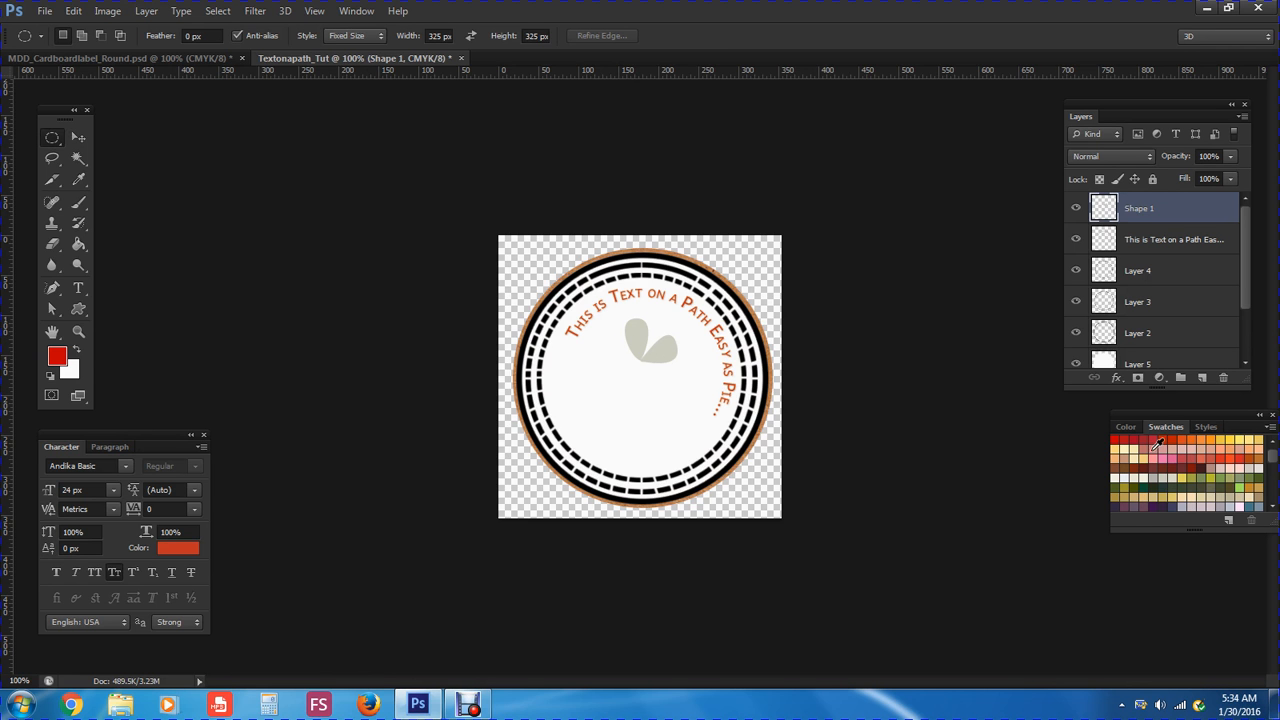
Apply a glossy pink preset from the Styles panel to the Shape 1 heart
click(1206, 427)
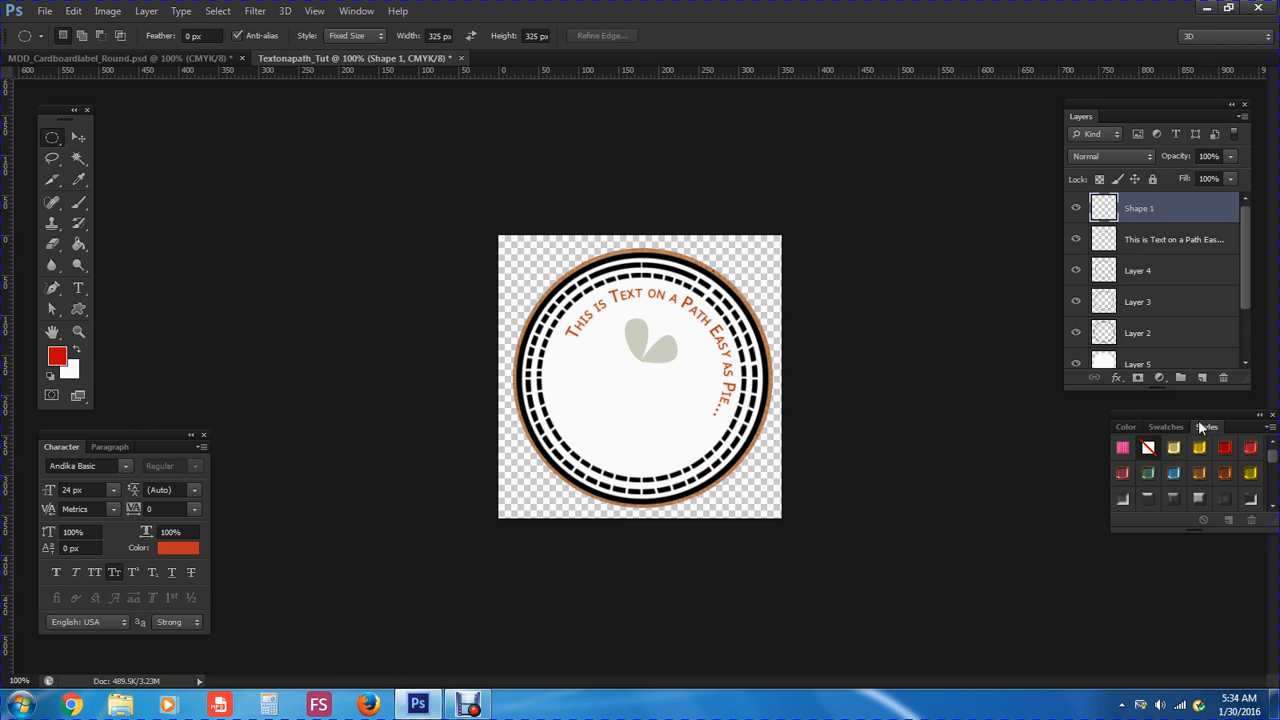
drag(1199, 415, 1130, 415)
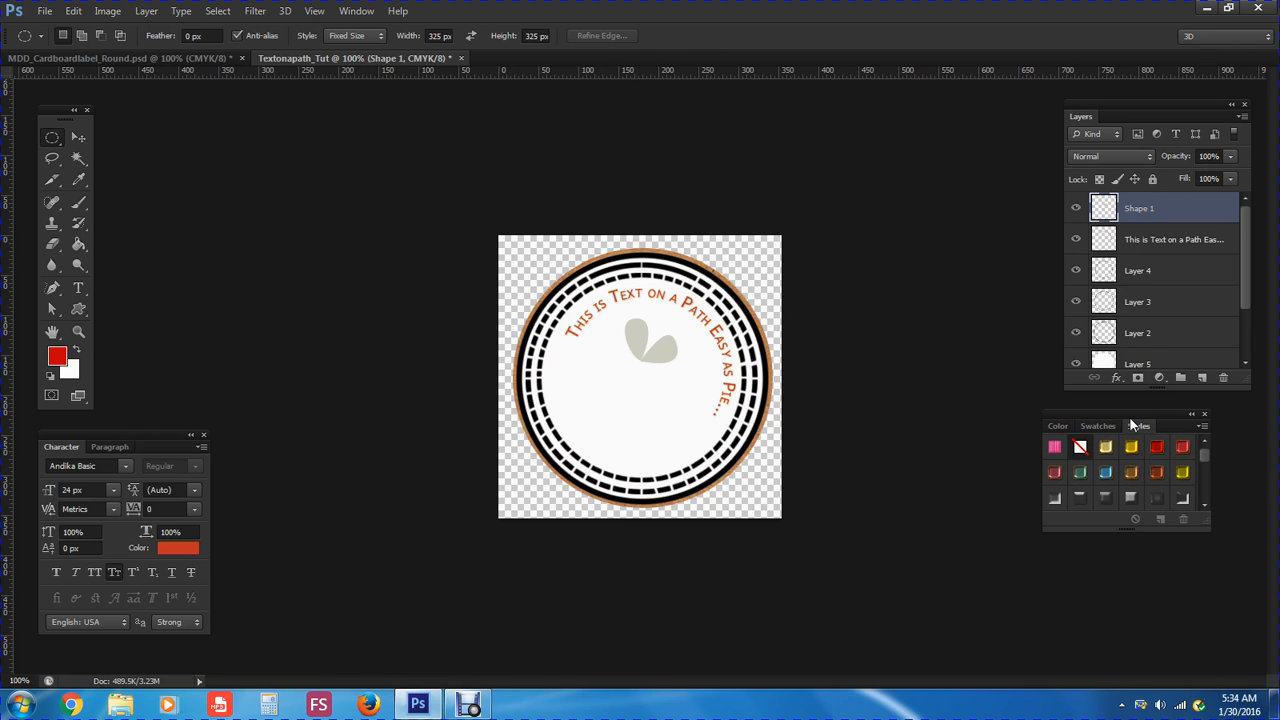
click(1203, 506)
click(1203, 506)
click(1203, 506)
click(1204, 506)
click(1204, 508)
click(1204, 508)
click(1204, 508)
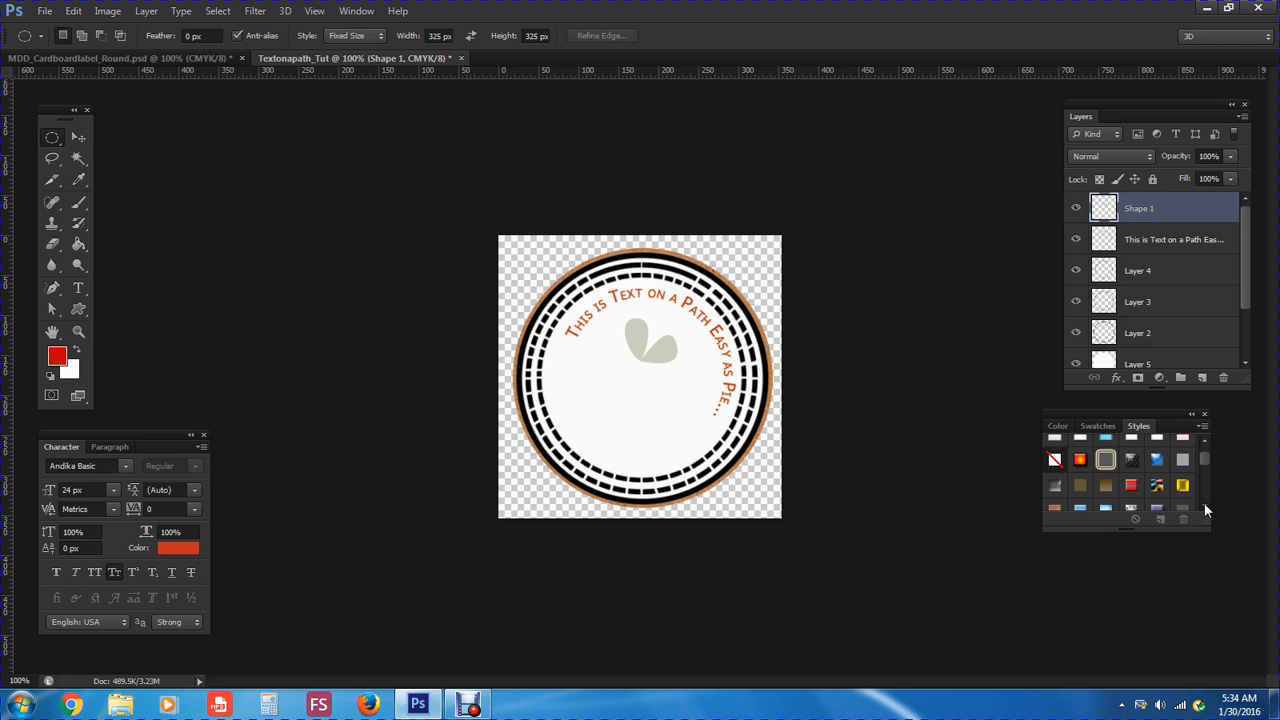
click(1204, 508)
click(1204, 508)
click(1204, 508)
click(1204, 508)
click(1204, 508)
click(1204, 508)
click(1204, 508)
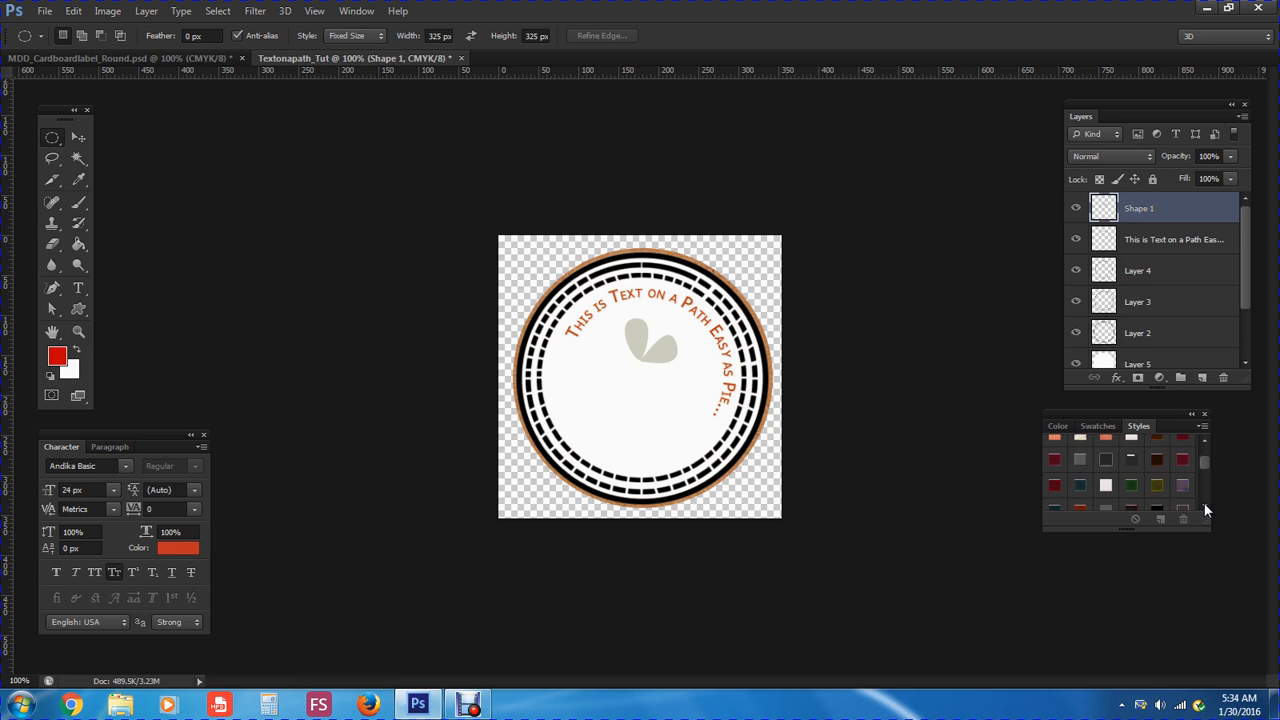
click(1204, 440)
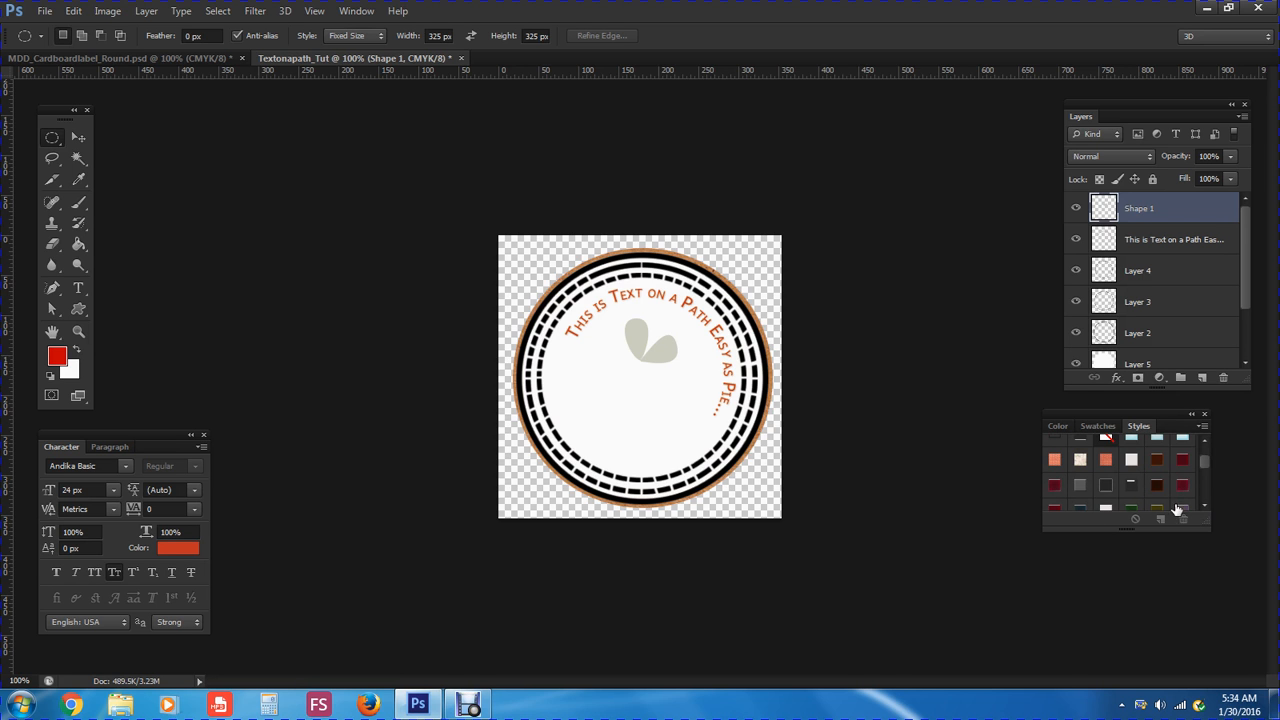
click(1054, 486)
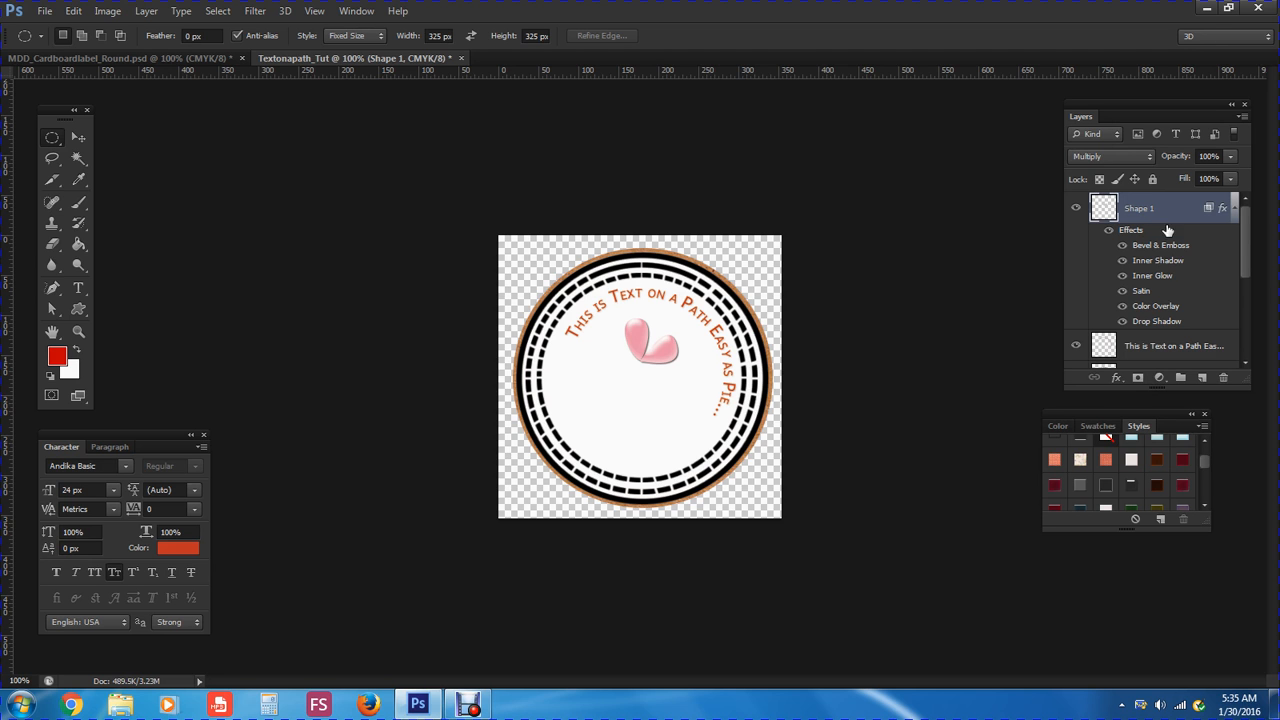
click(1118, 381)
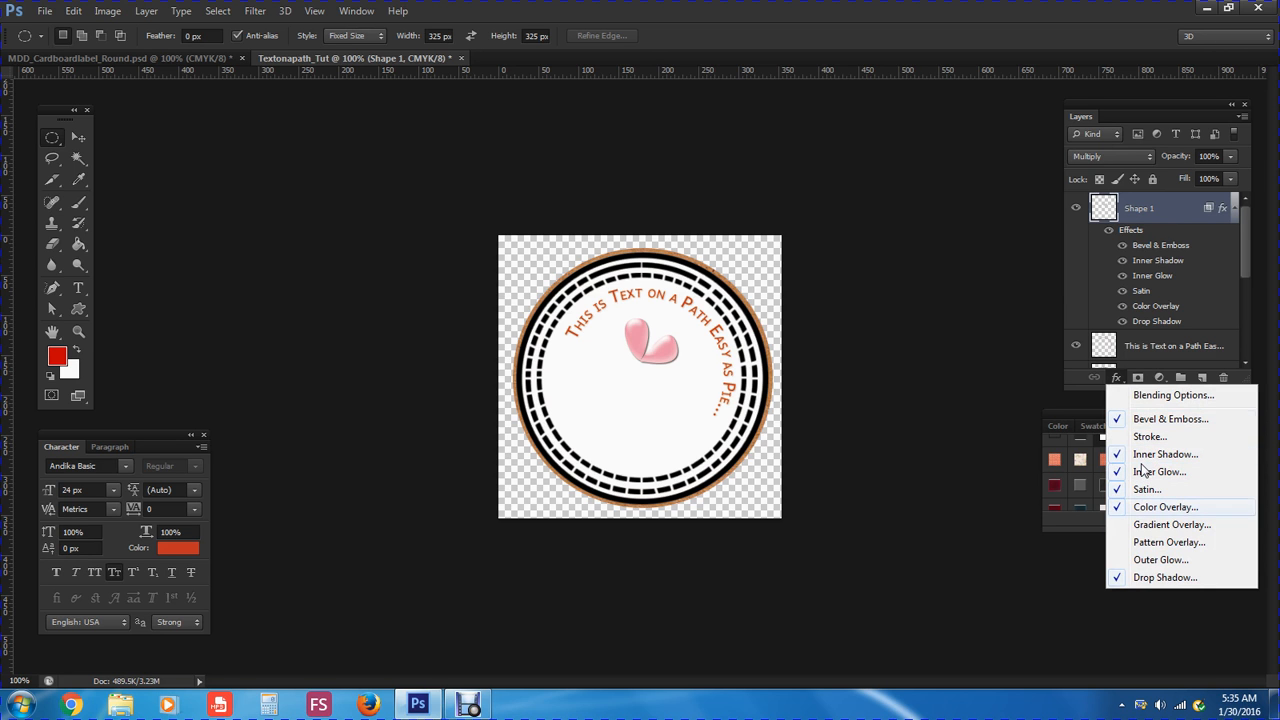
click(1147, 396)
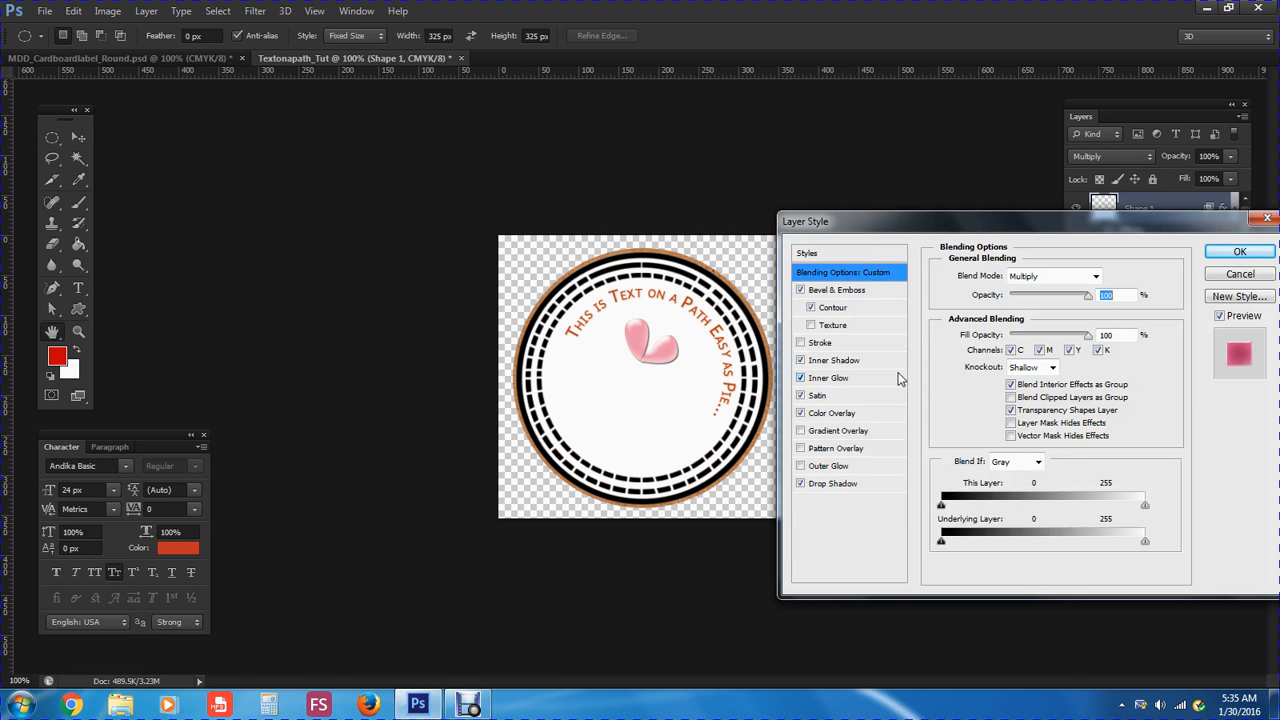
click(843, 291)
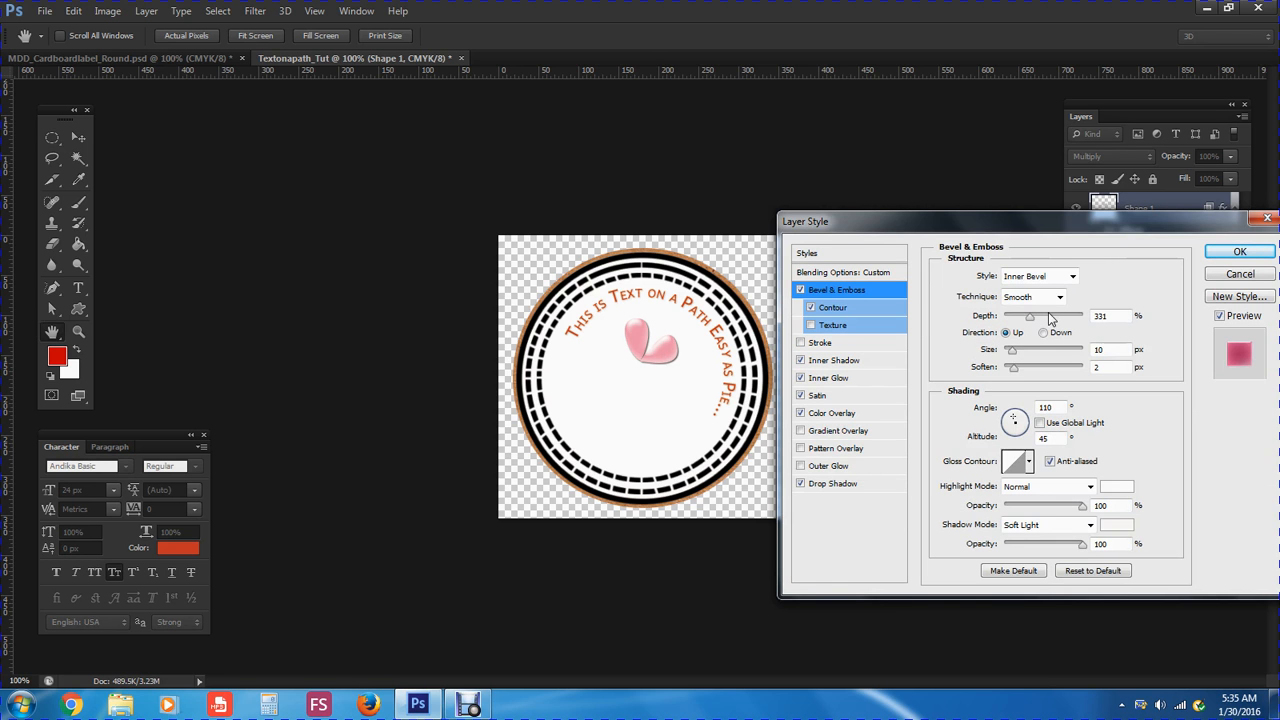
click(845, 313)
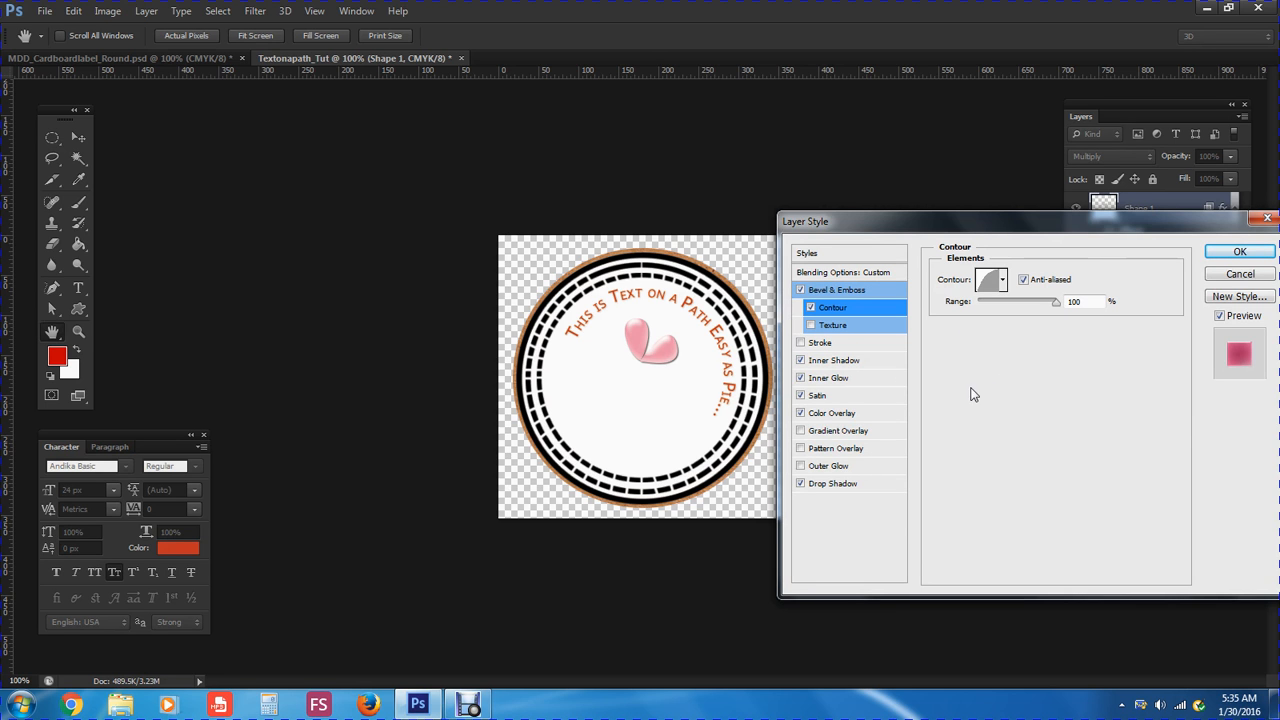
click(840, 364)
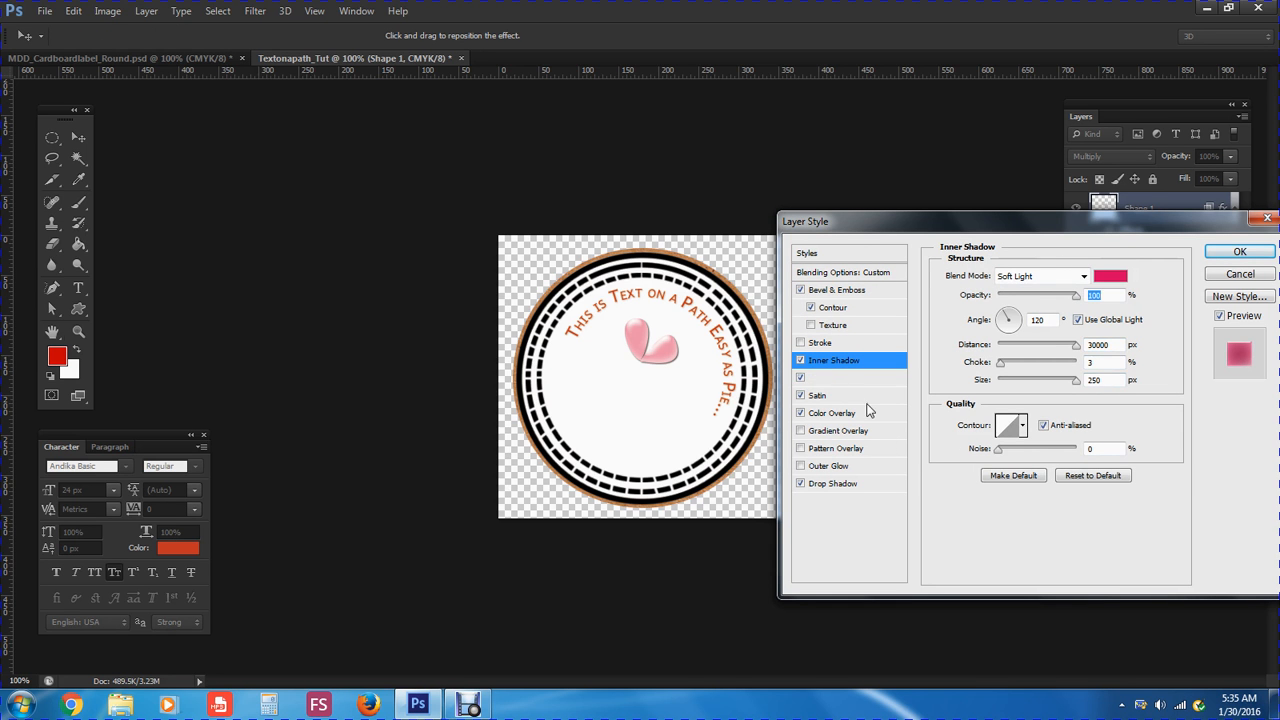
click(836, 379)
click(826, 413)
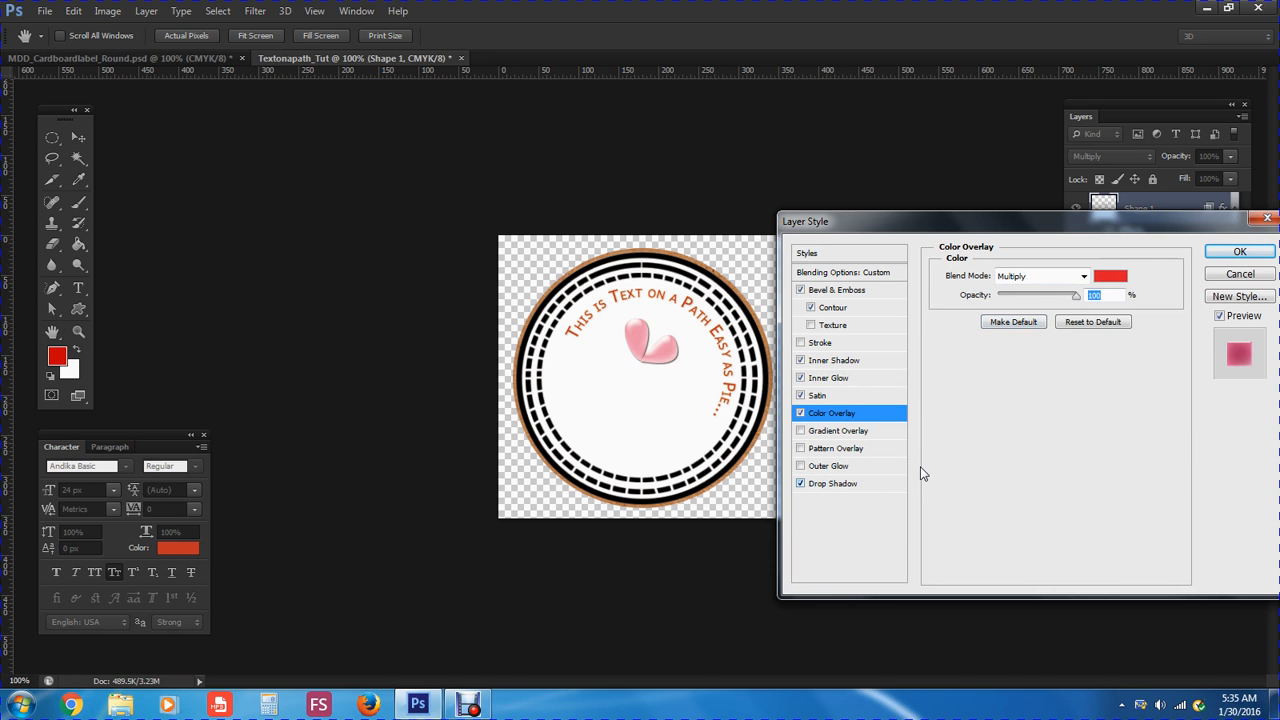
click(822, 485)
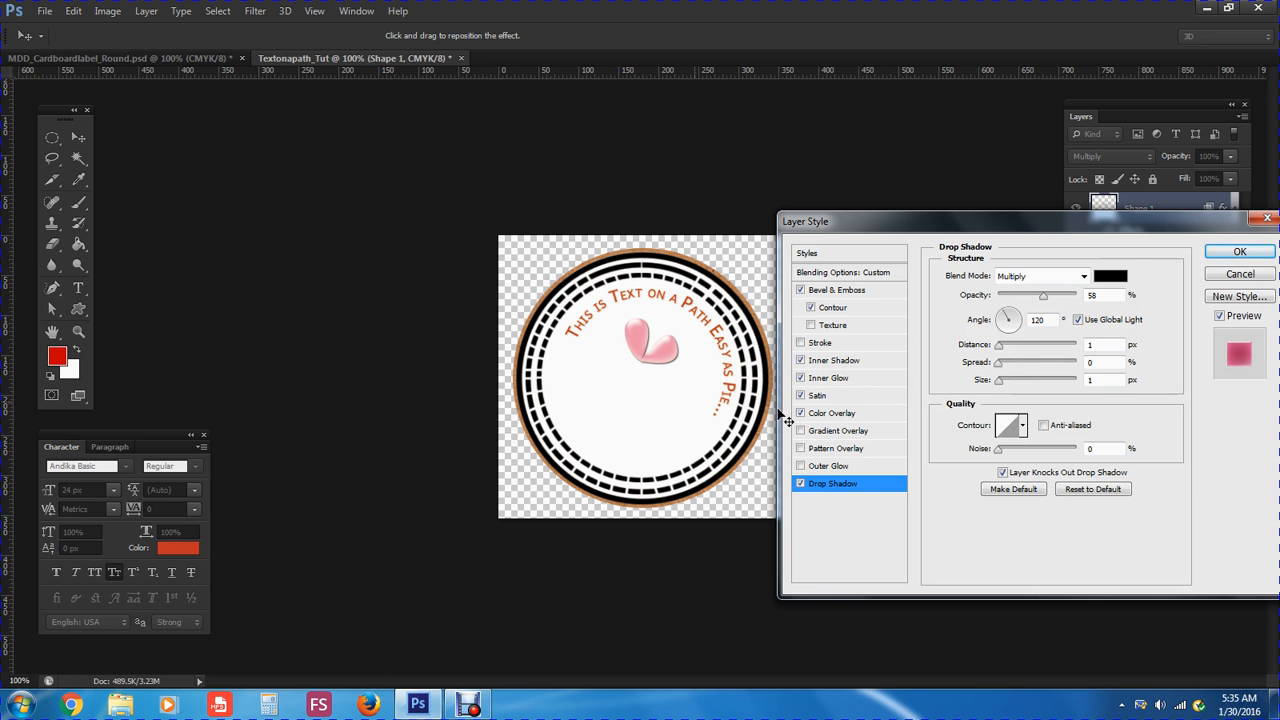
click(1239, 252)
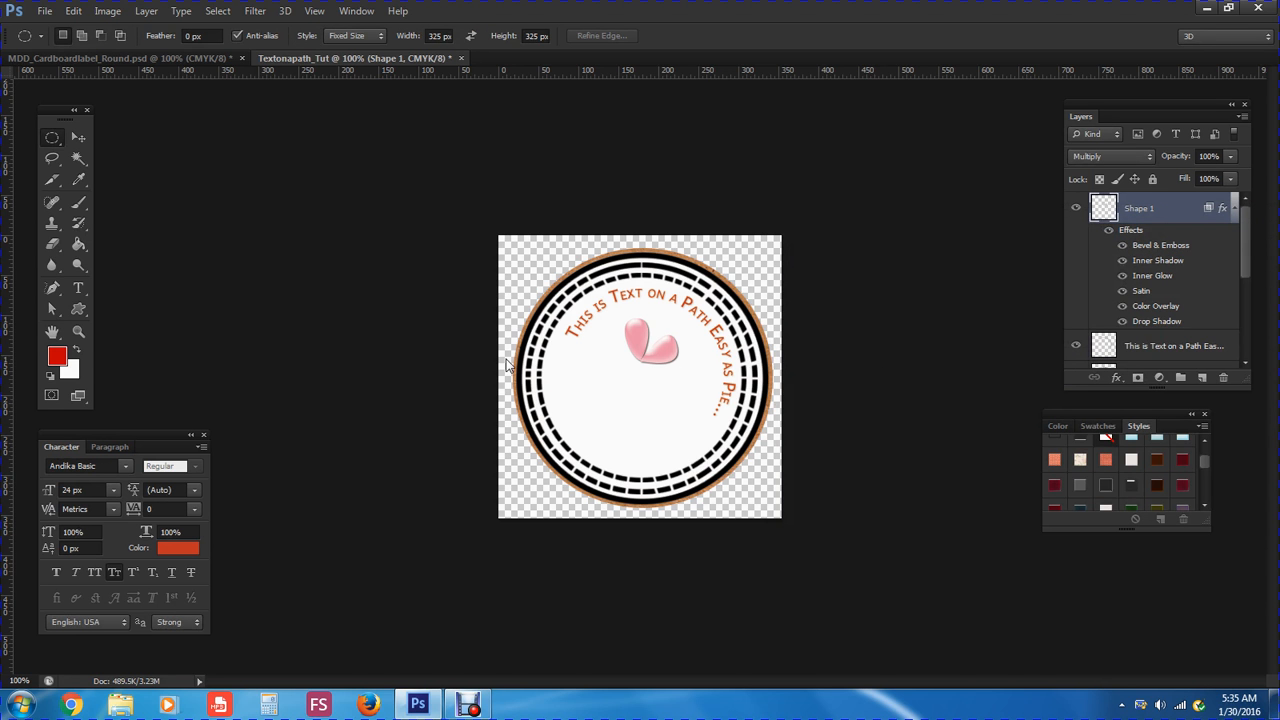
Rasterize Shape 1's layer style via Layer > Rasterize > Layer Style
click(147, 12)
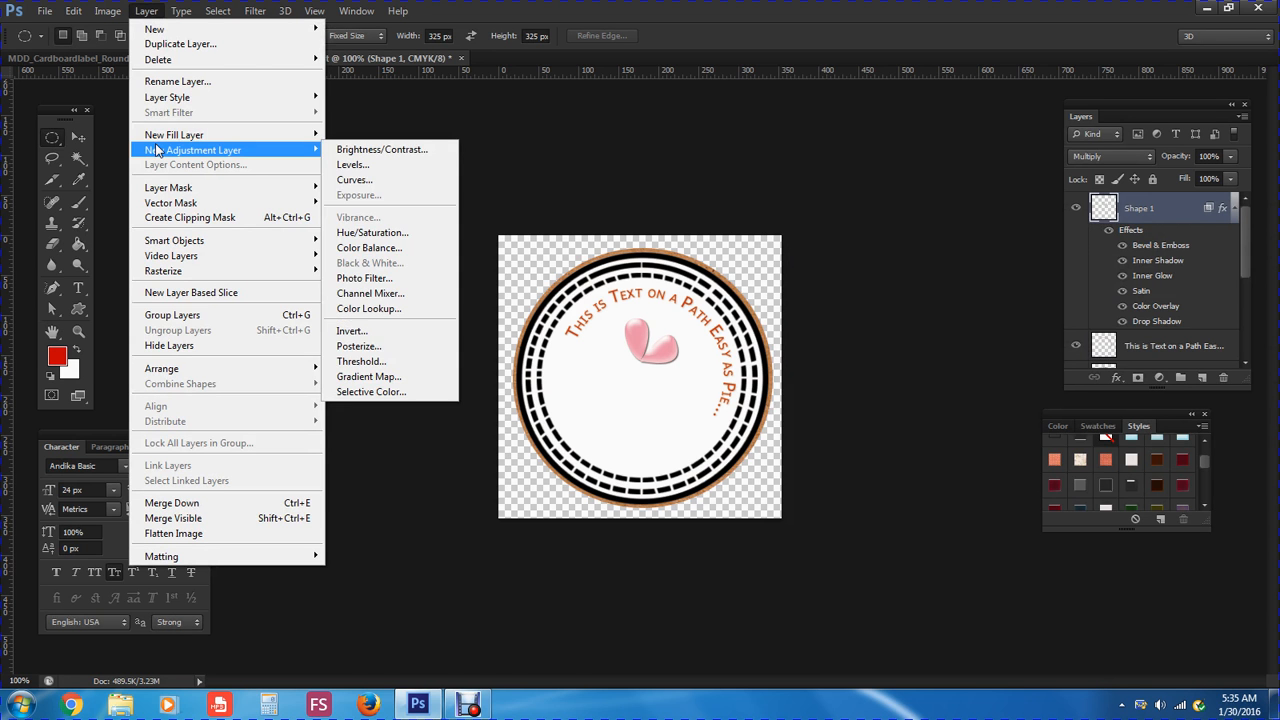
mouse_move(175, 104)
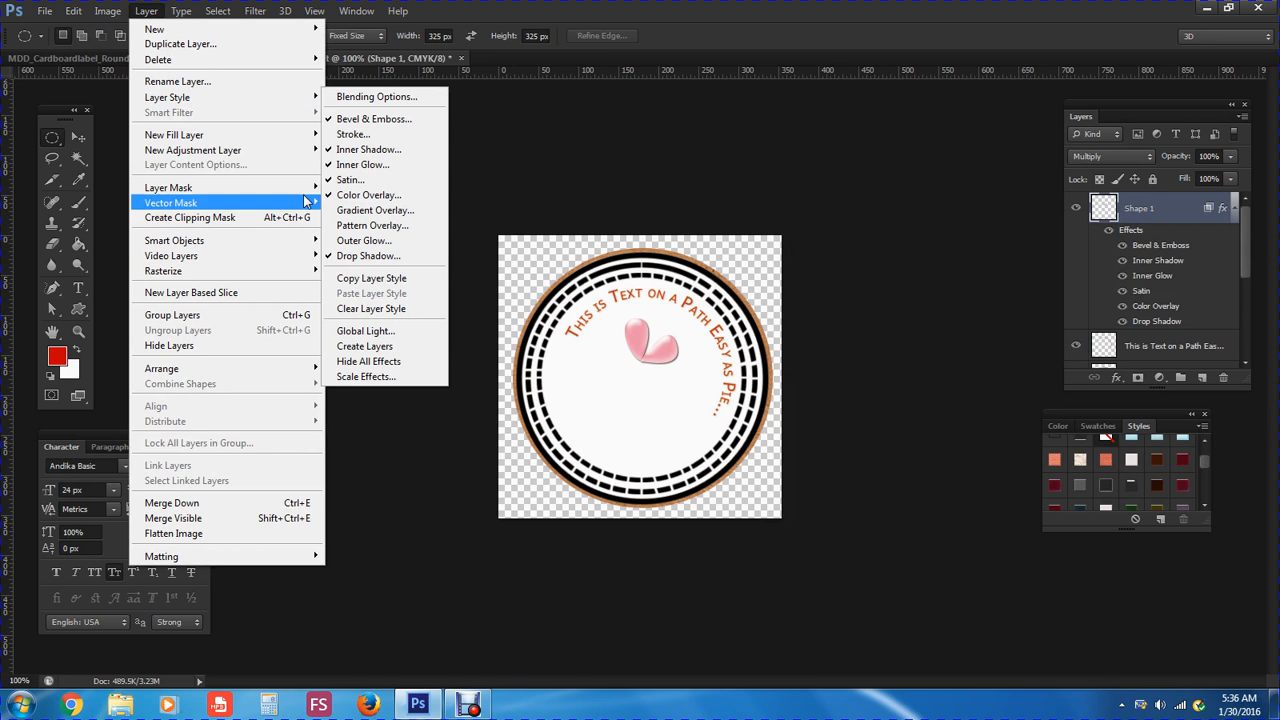
mouse_move(230, 273)
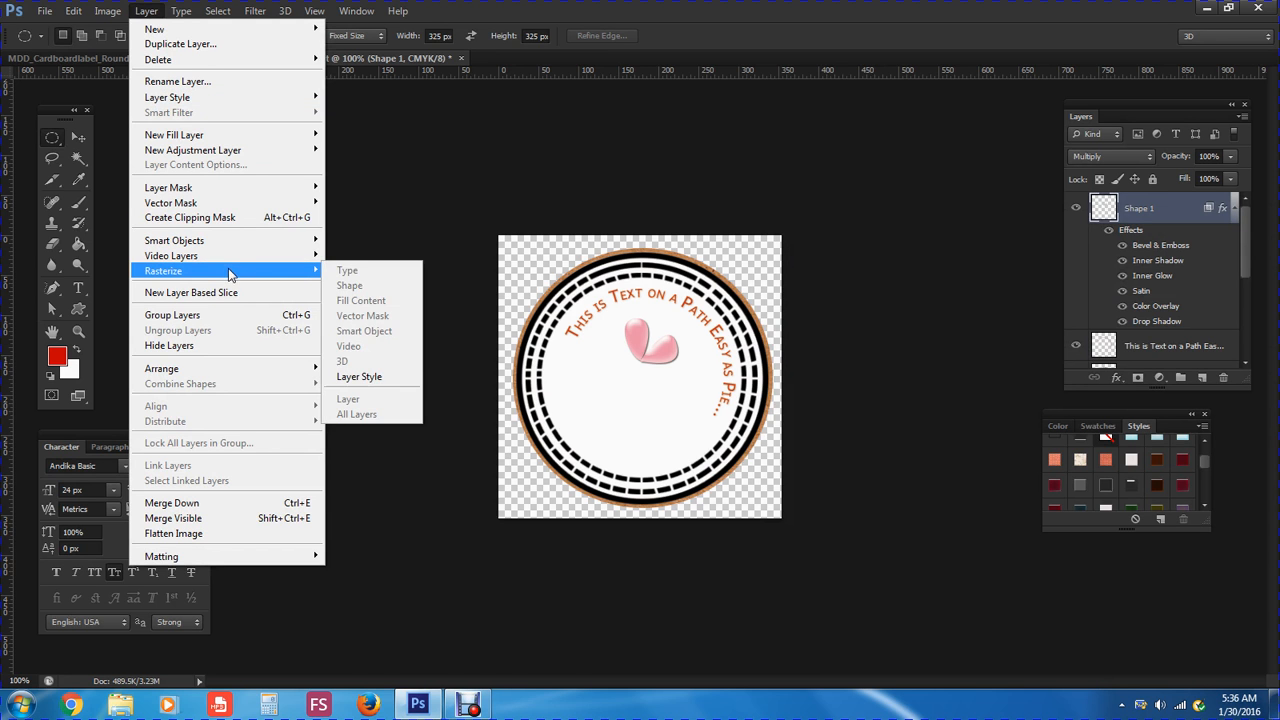
click(363, 377)
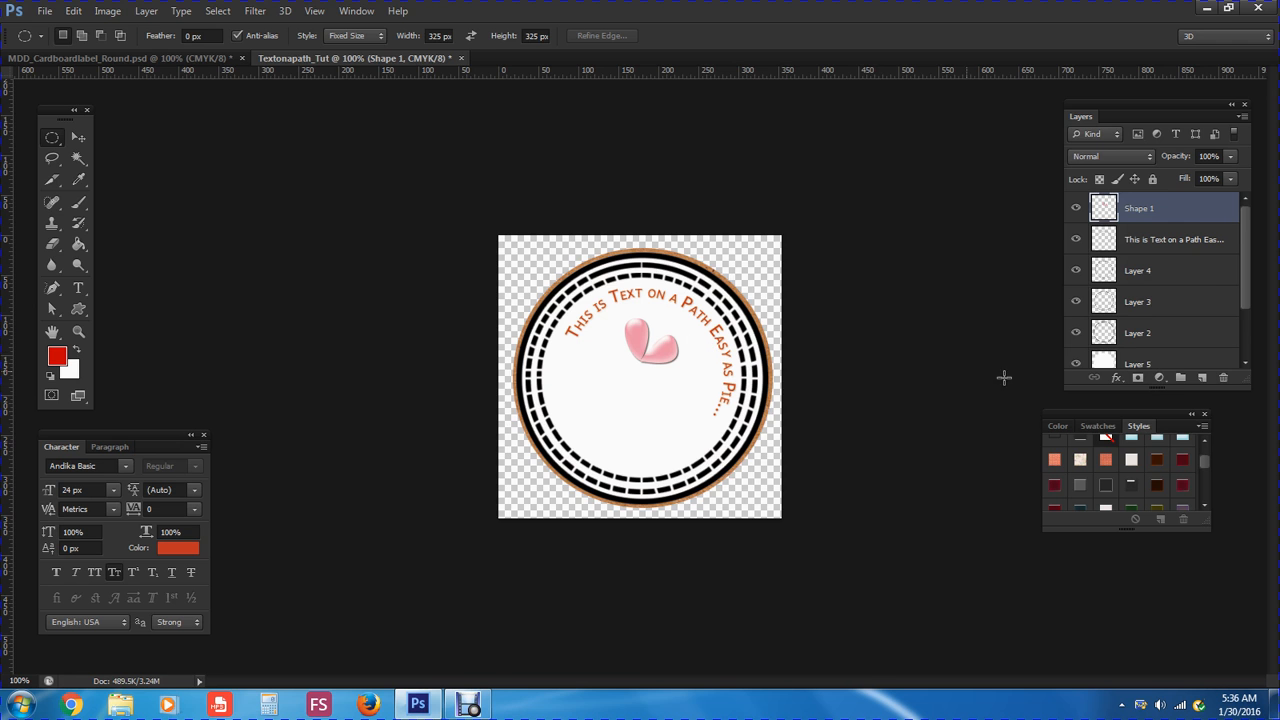
Add an empty Layer 6 above Shape 1 and select the standard Pen Tool
click(1202, 378)
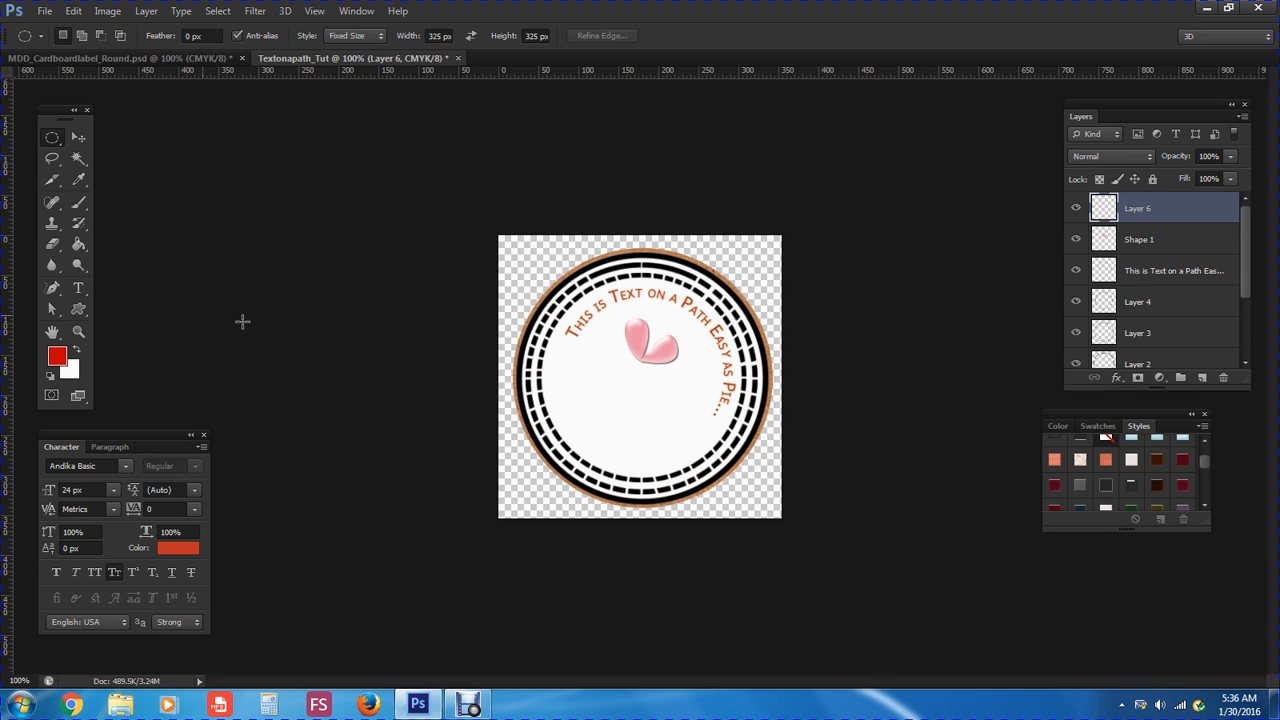
click(53, 292)
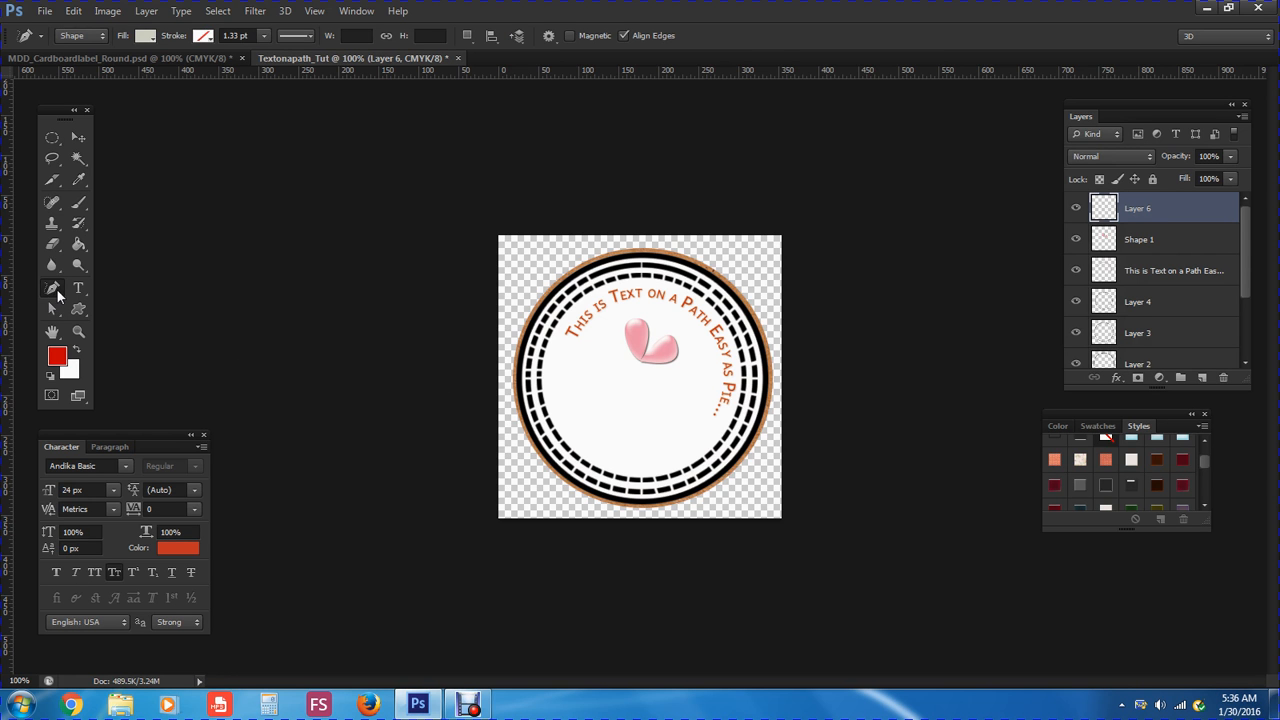
click(54, 291)
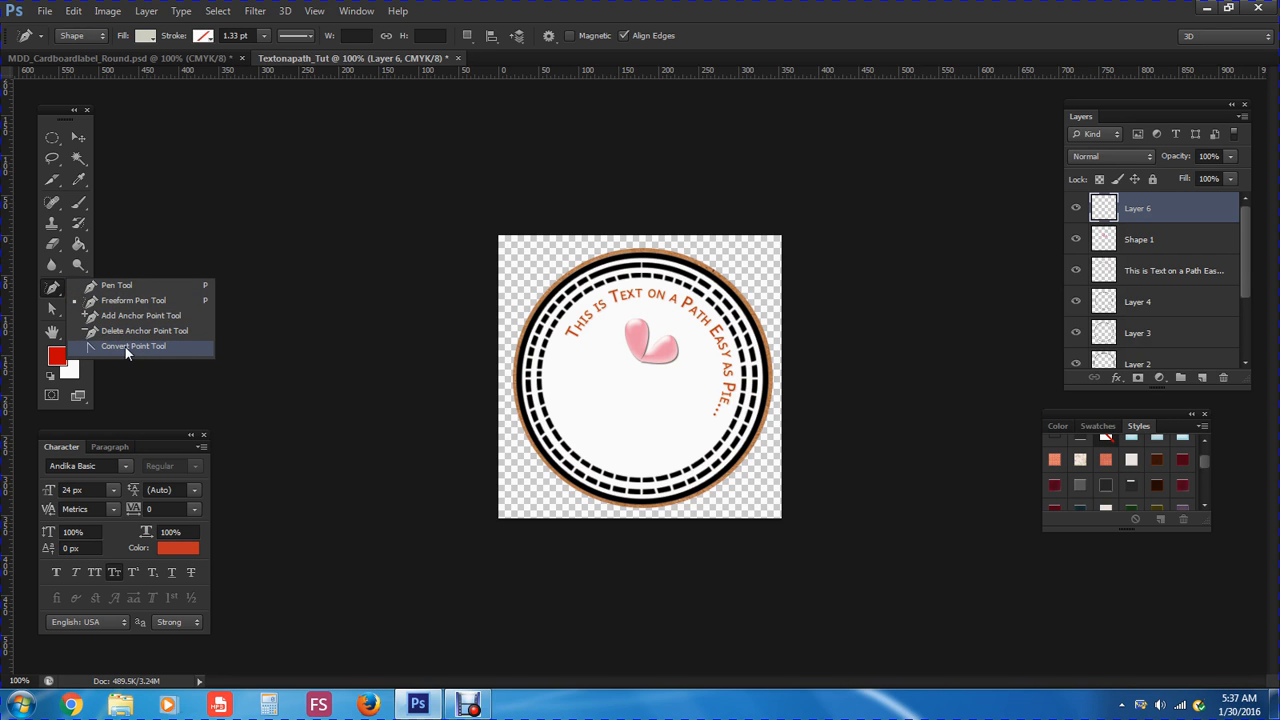
click(136, 286)
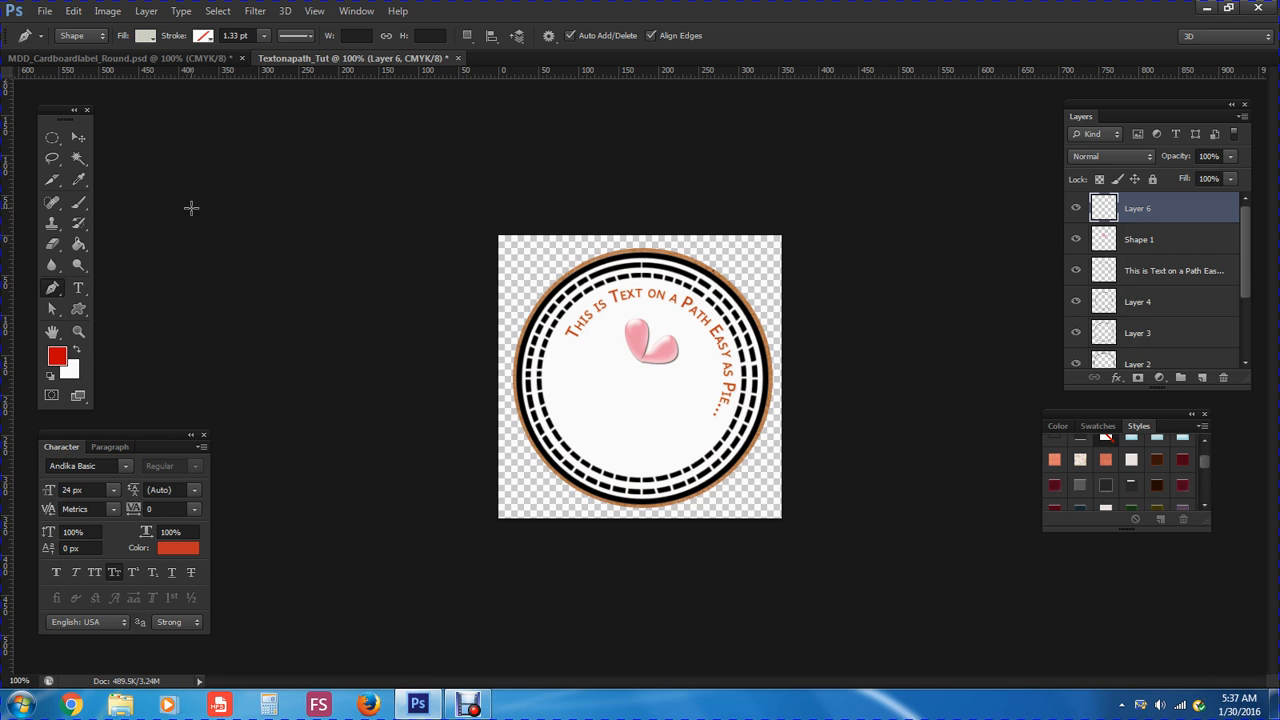
Shrink the Brush Tool tip to 3 px, then return to the Pen Tool
click(80, 203)
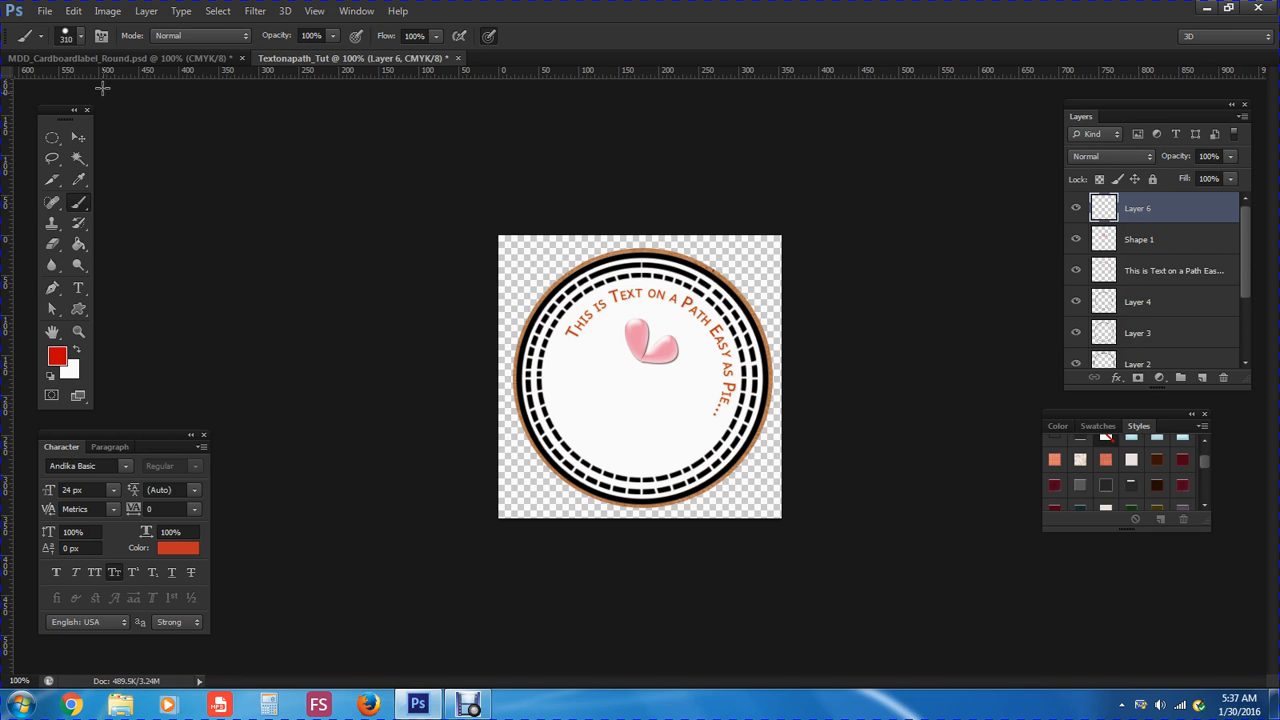
click(79, 37)
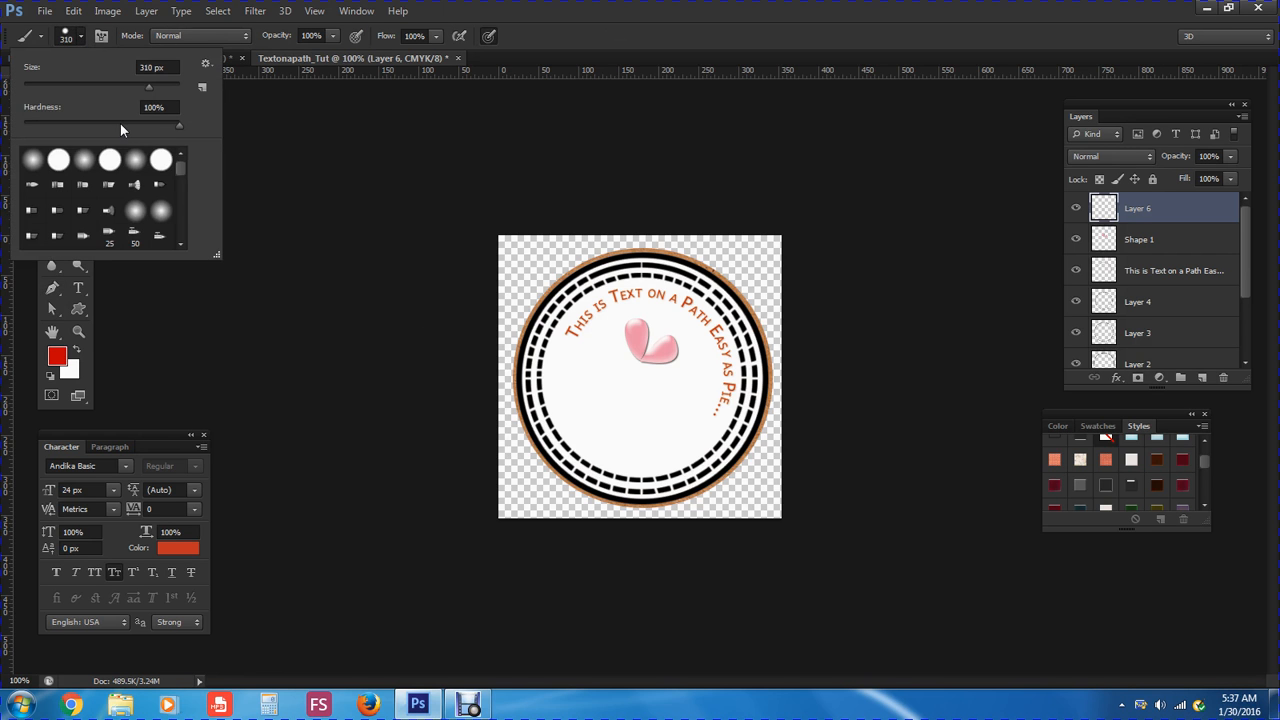
drag(117, 87, 28, 96)
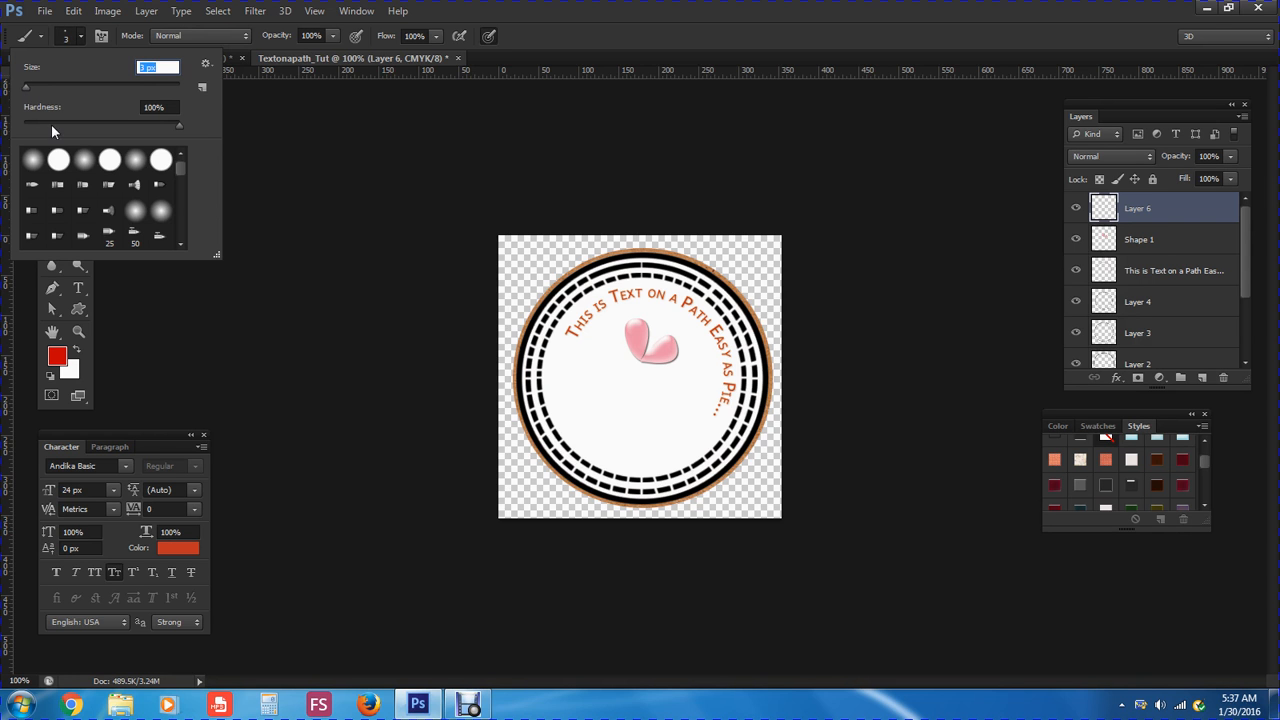
click(525, 48)
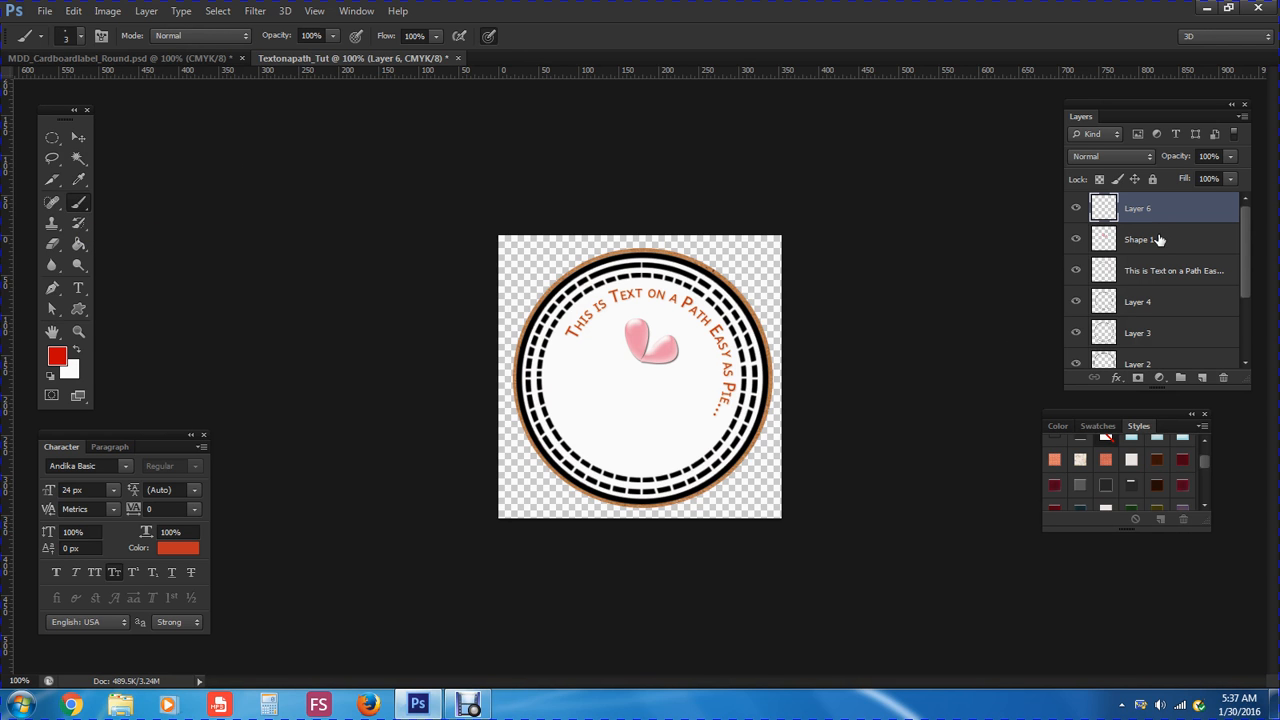
click(81, 37)
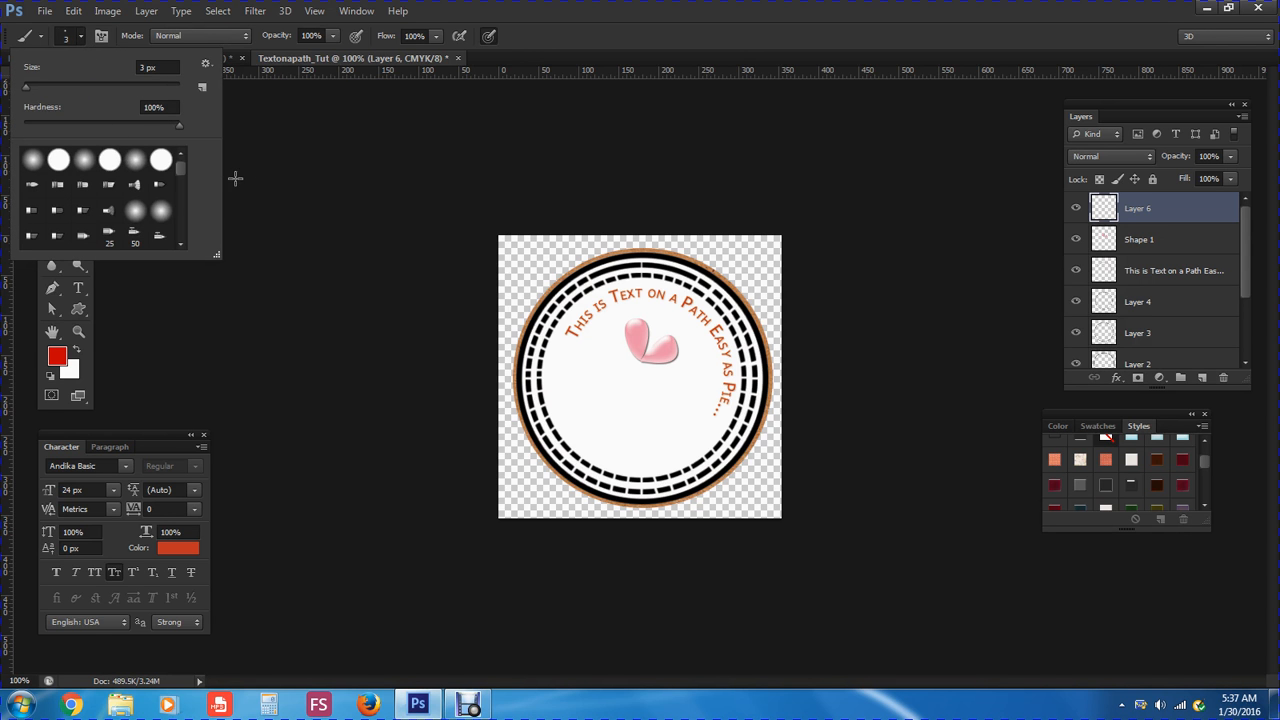
click(527, 43)
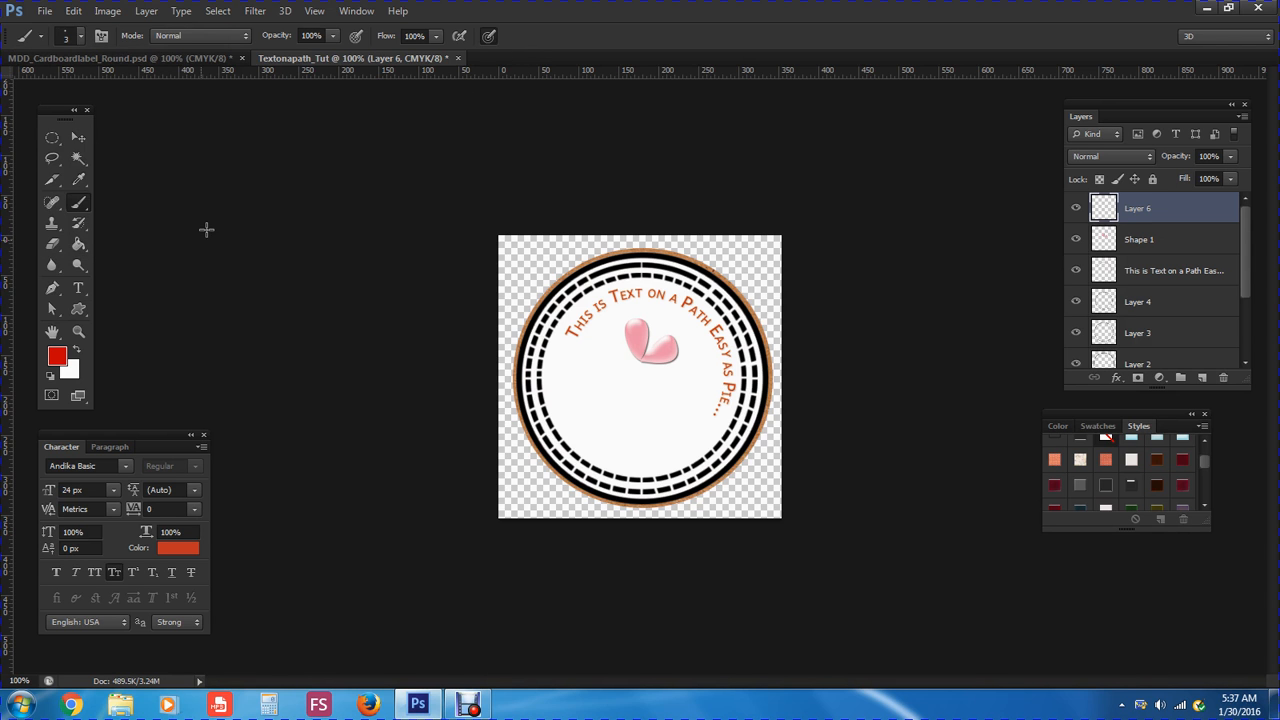
click(52, 290)
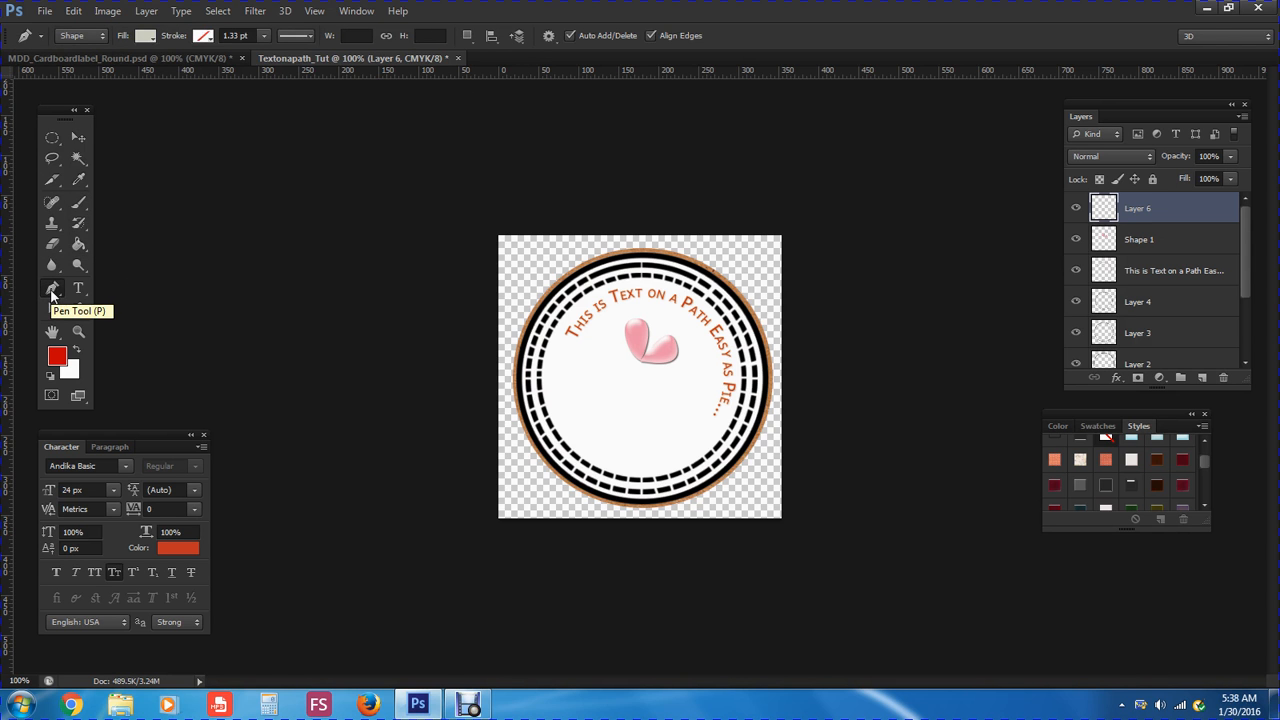
Select the Freeform Pen Tool with No Color fill and a red stroke
click(52, 291)
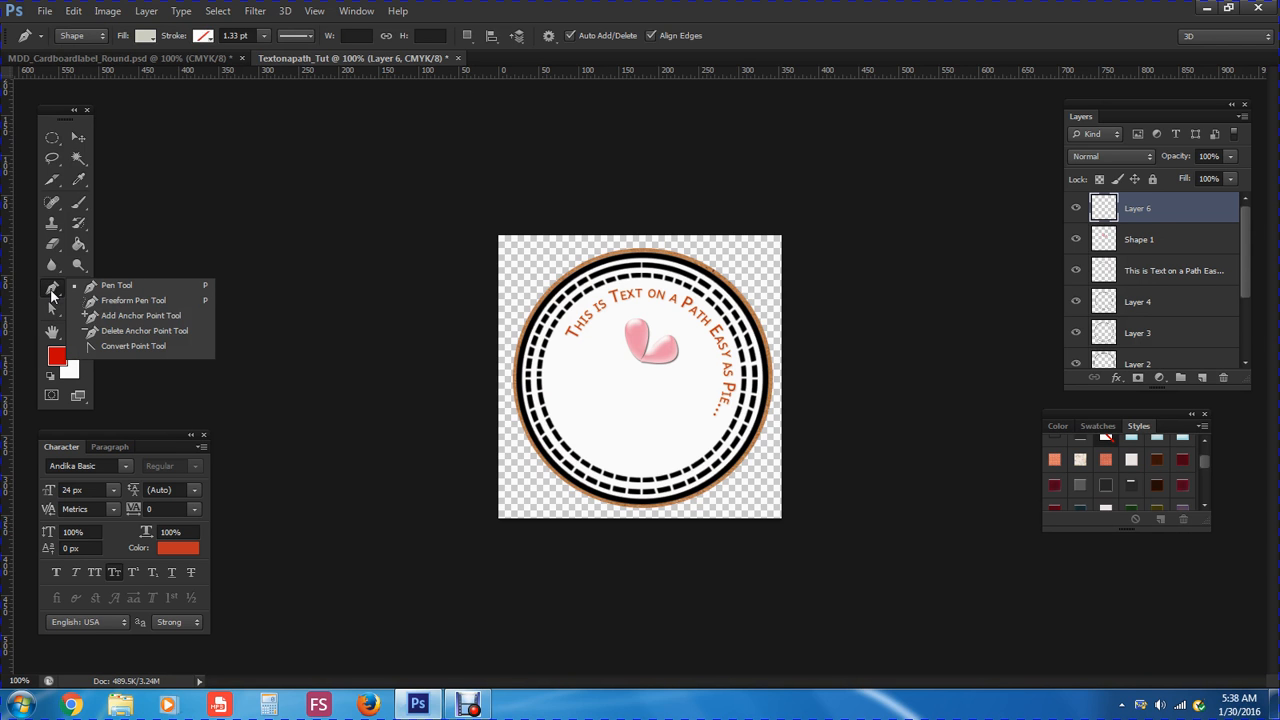
click(112, 302)
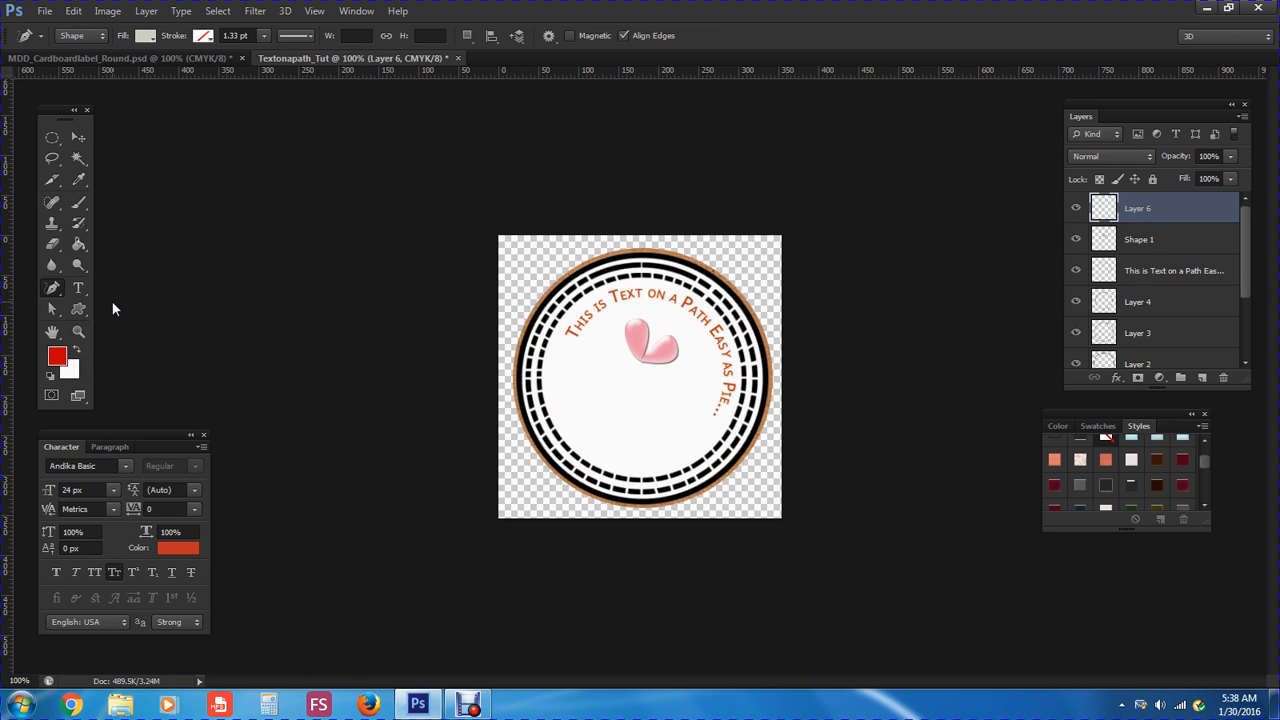
click(146, 37)
click(78, 67)
click(204, 36)
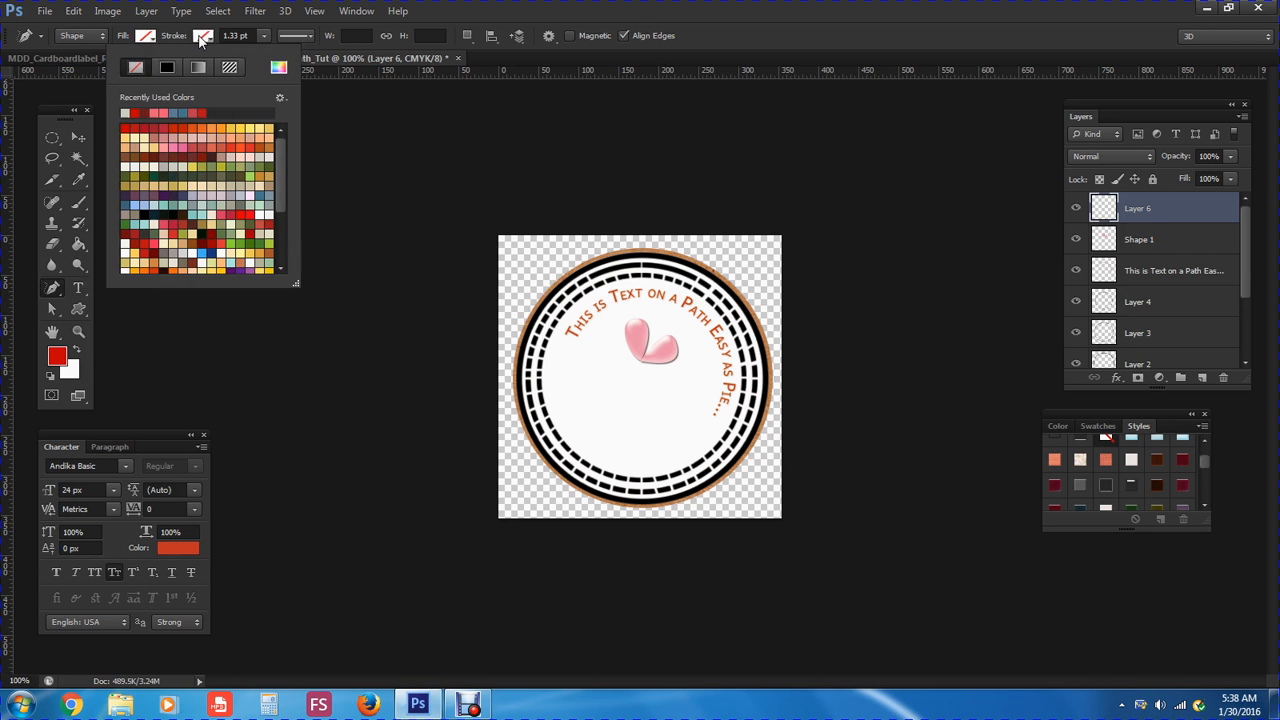
click(135, 112)
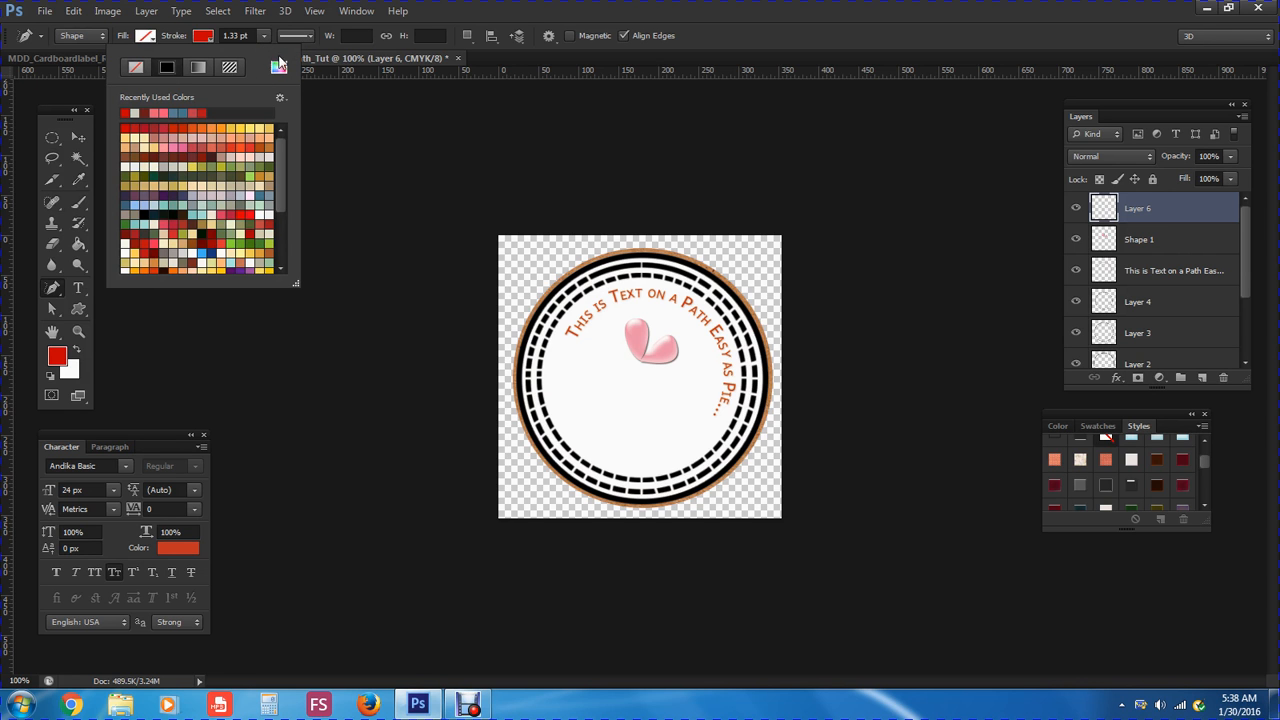
click(490, 61)
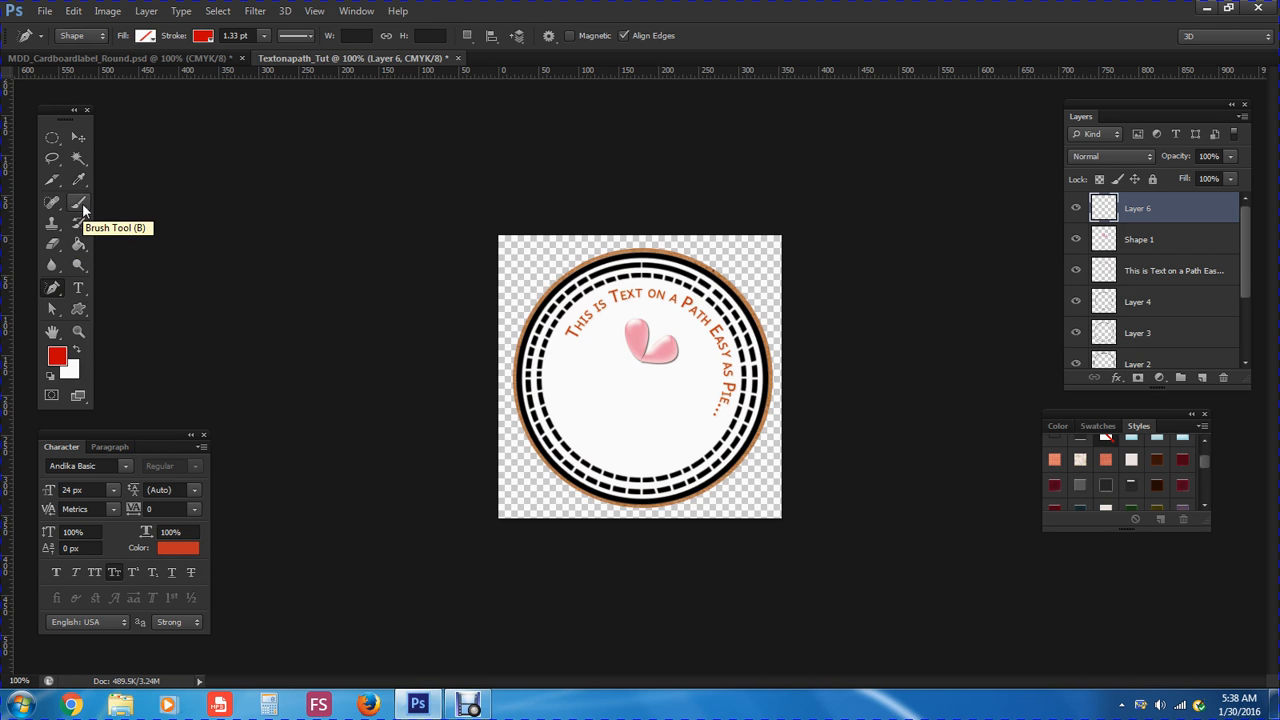
Draw a gently curved red line below the heart, redoing the first attempt after undoing it
click(56, 287)
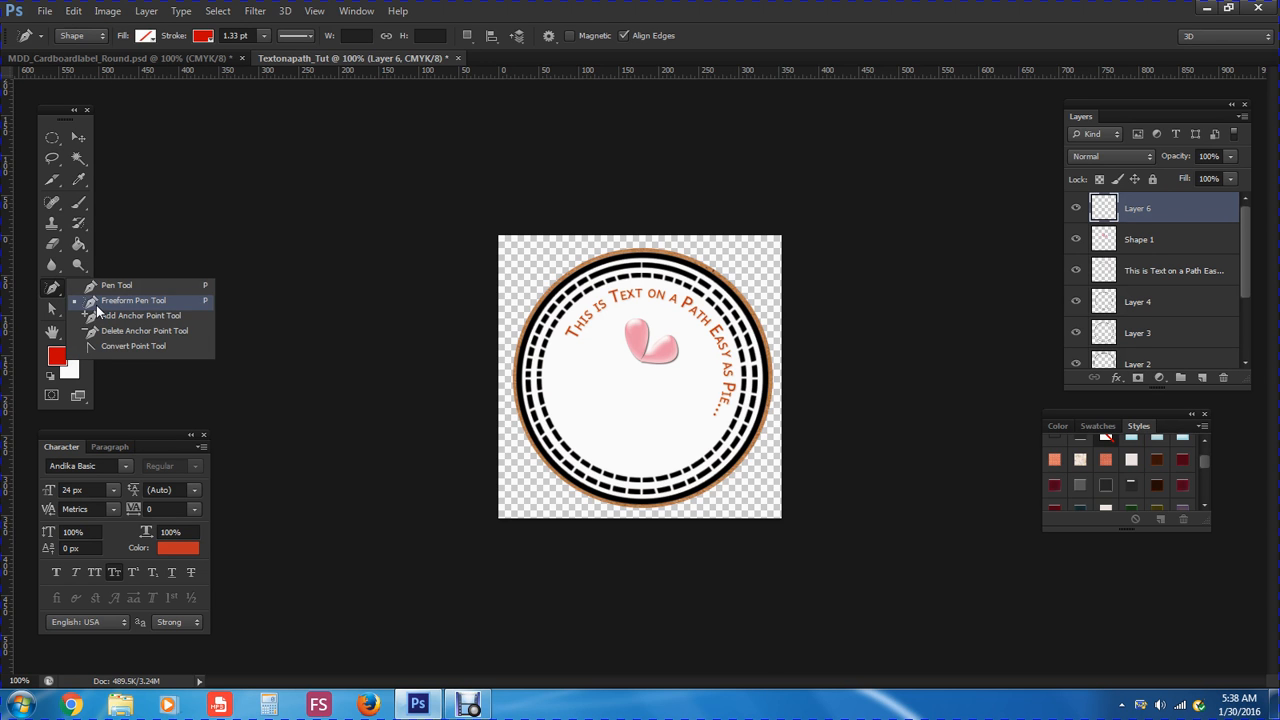
click(96, 302)
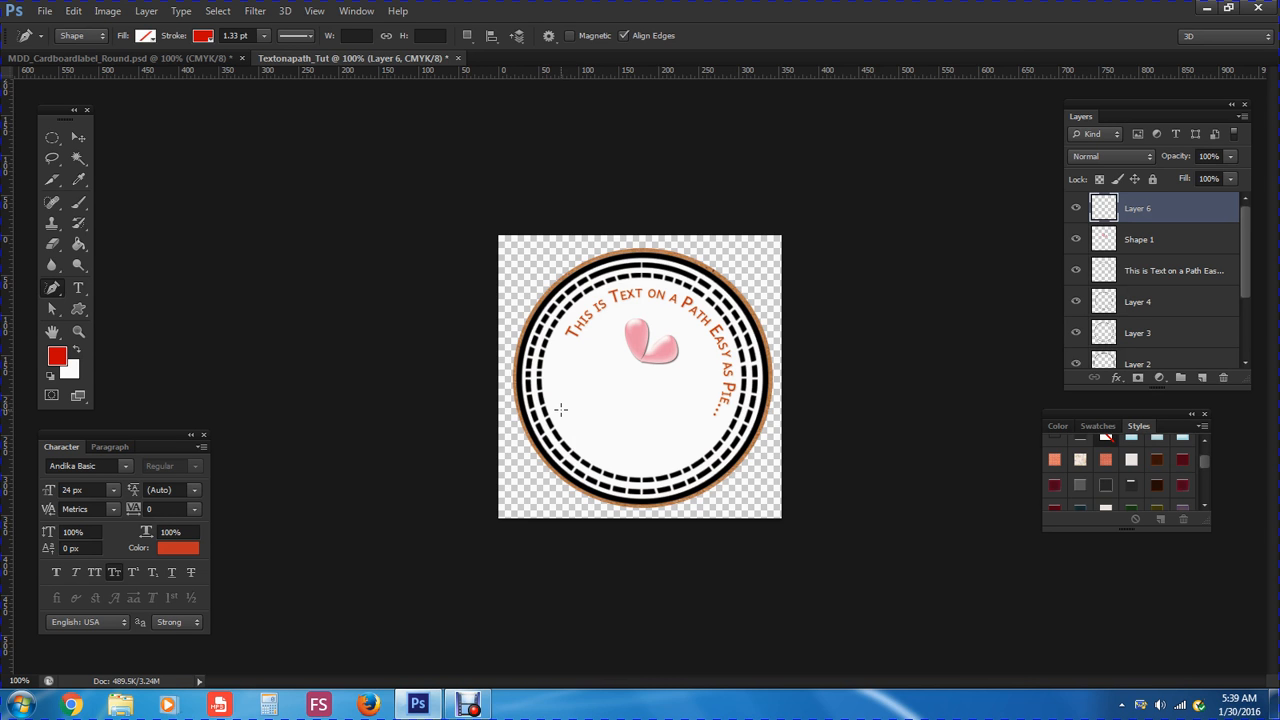
mouse_move(561, 408)
mouse_down()
mouse_move(603, 388)
mouse_move(651, 405)
mouse_up()
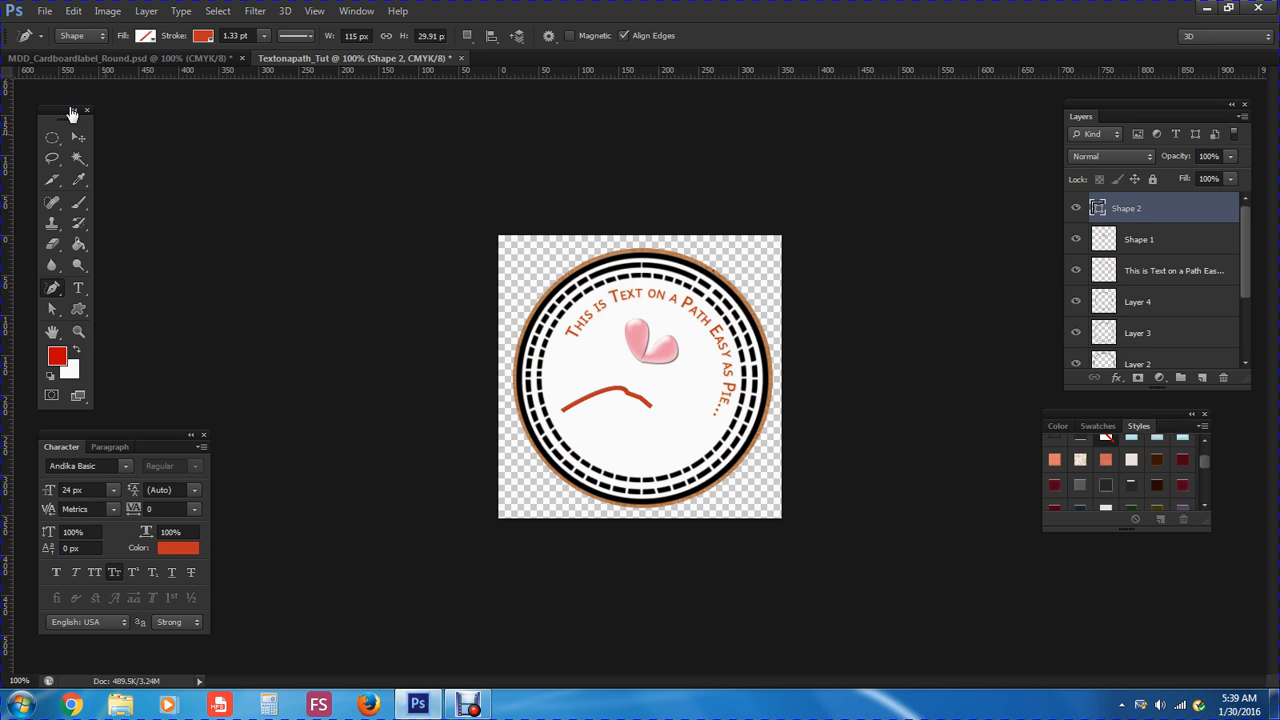
click(73, 11)
click(90, 18)
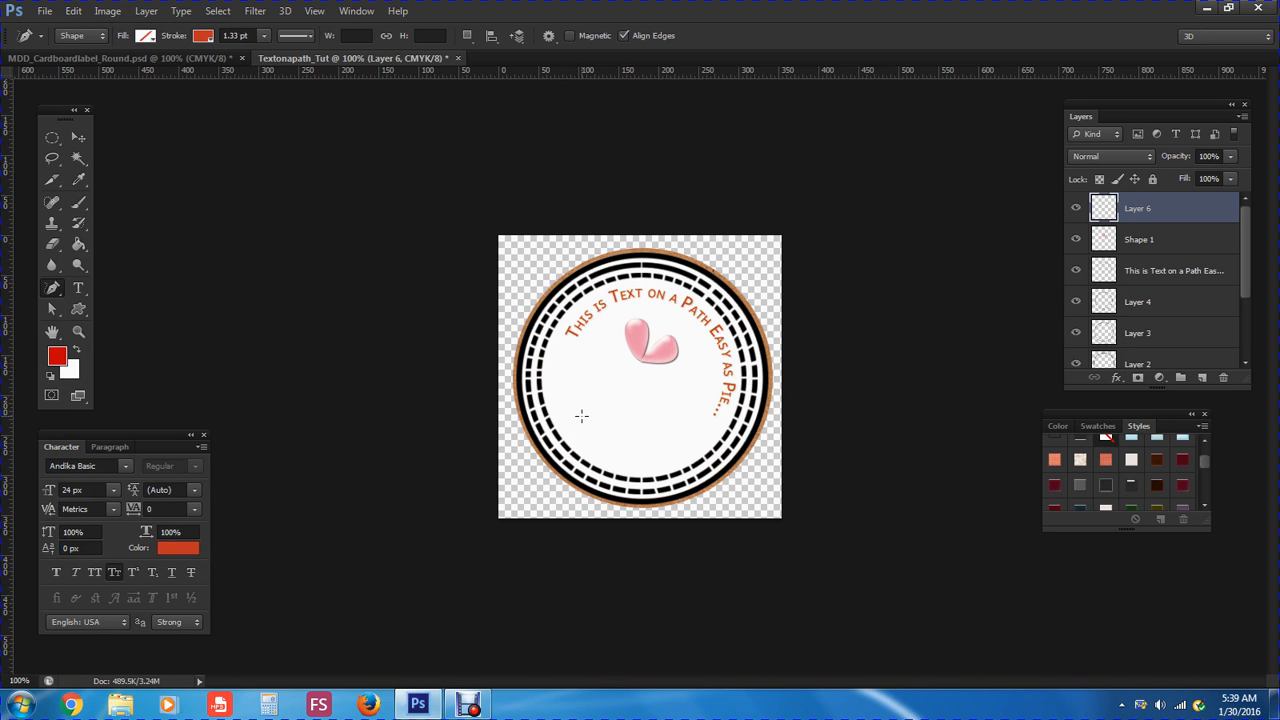
drag(575, 410, 666, 407)
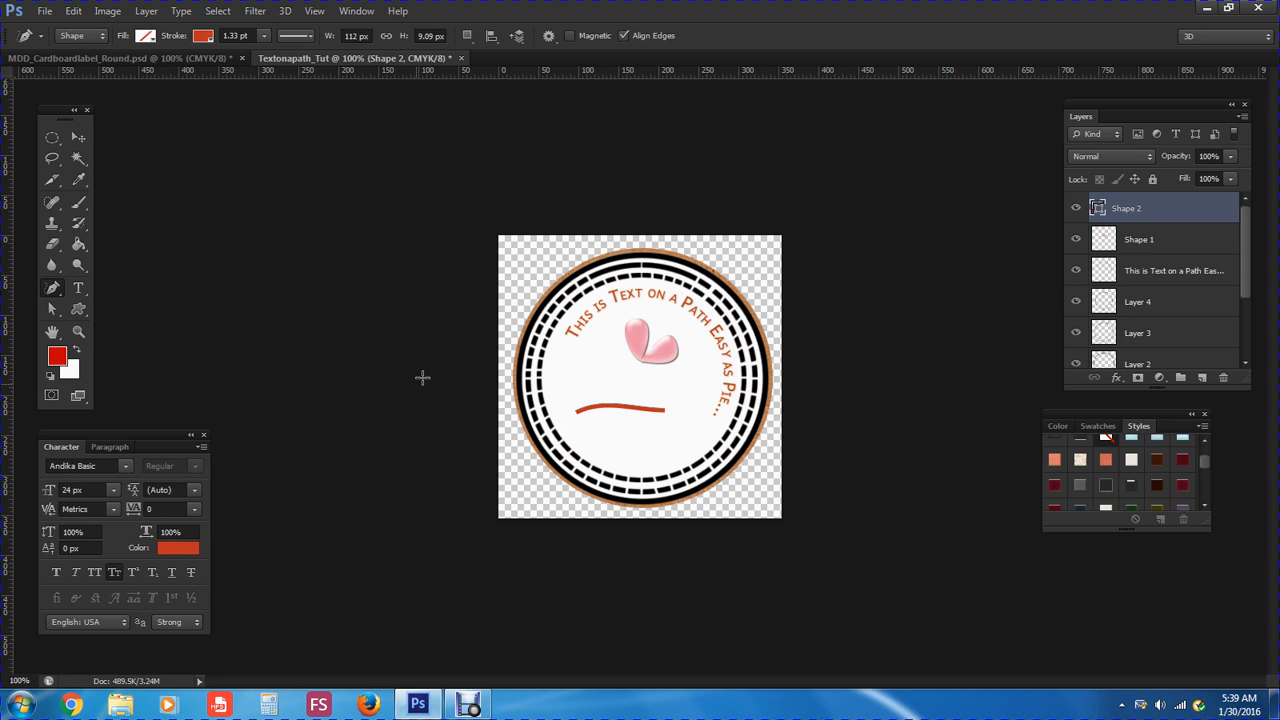
With the Type Tool active, set the text colour to a muted olive green swatch
click(81, 289)
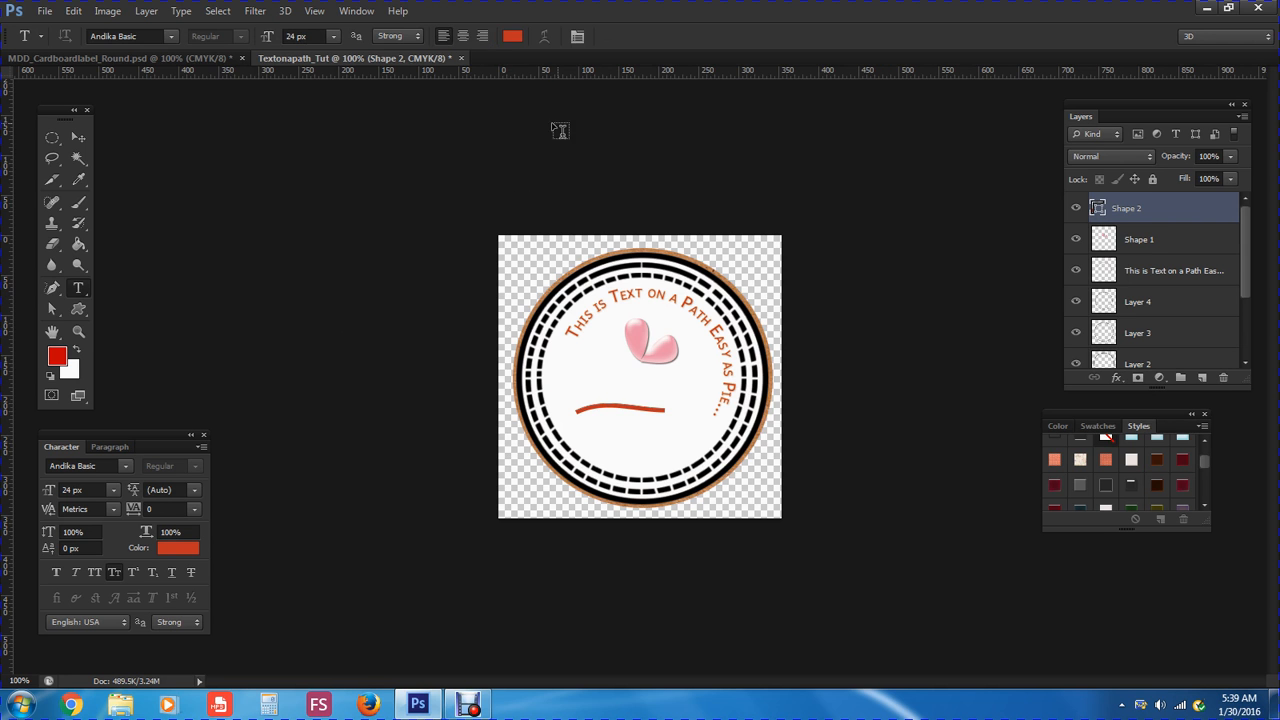
click(512, 38)
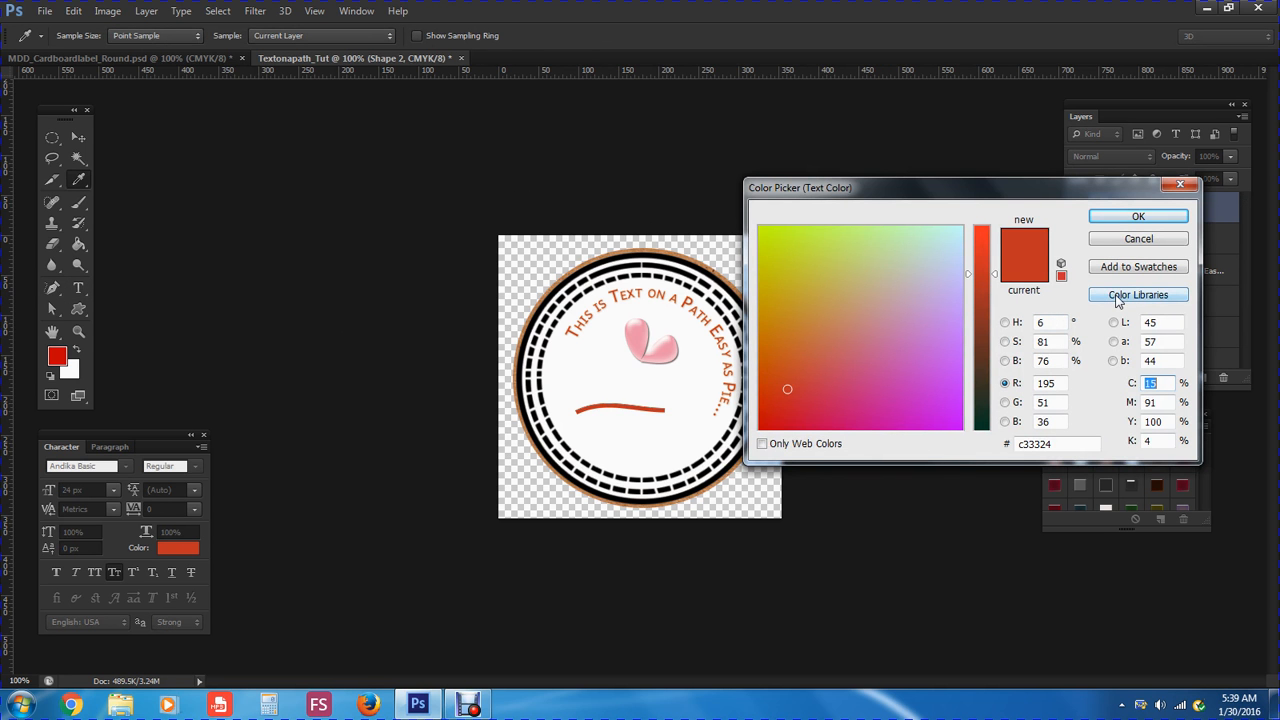
click(1128, 240)
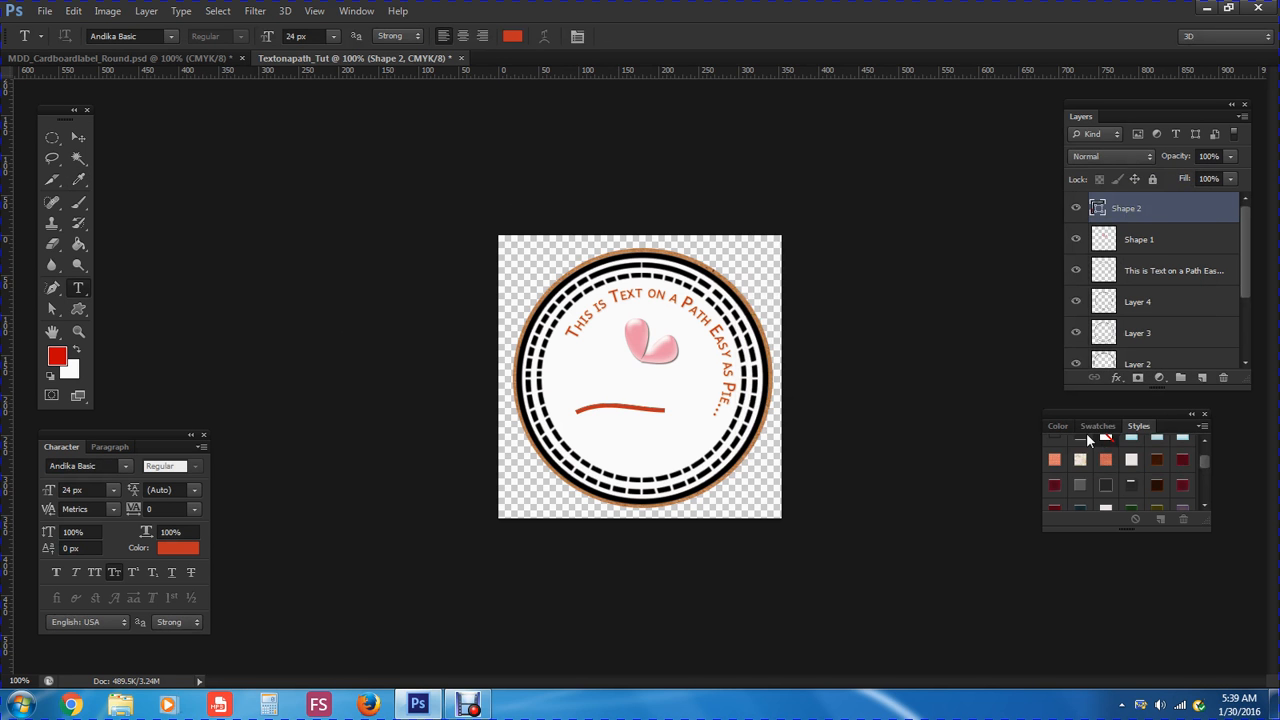
click(1097, 426)
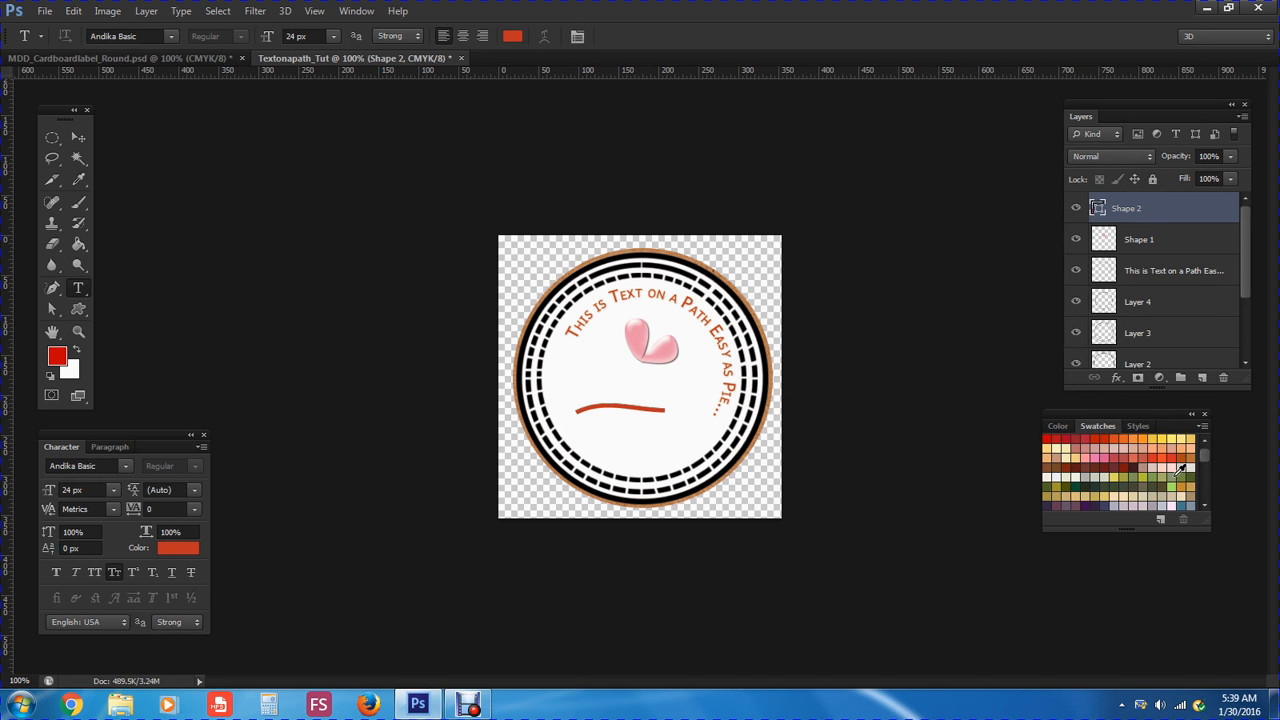
drag(1202, 456, 1203, 475)
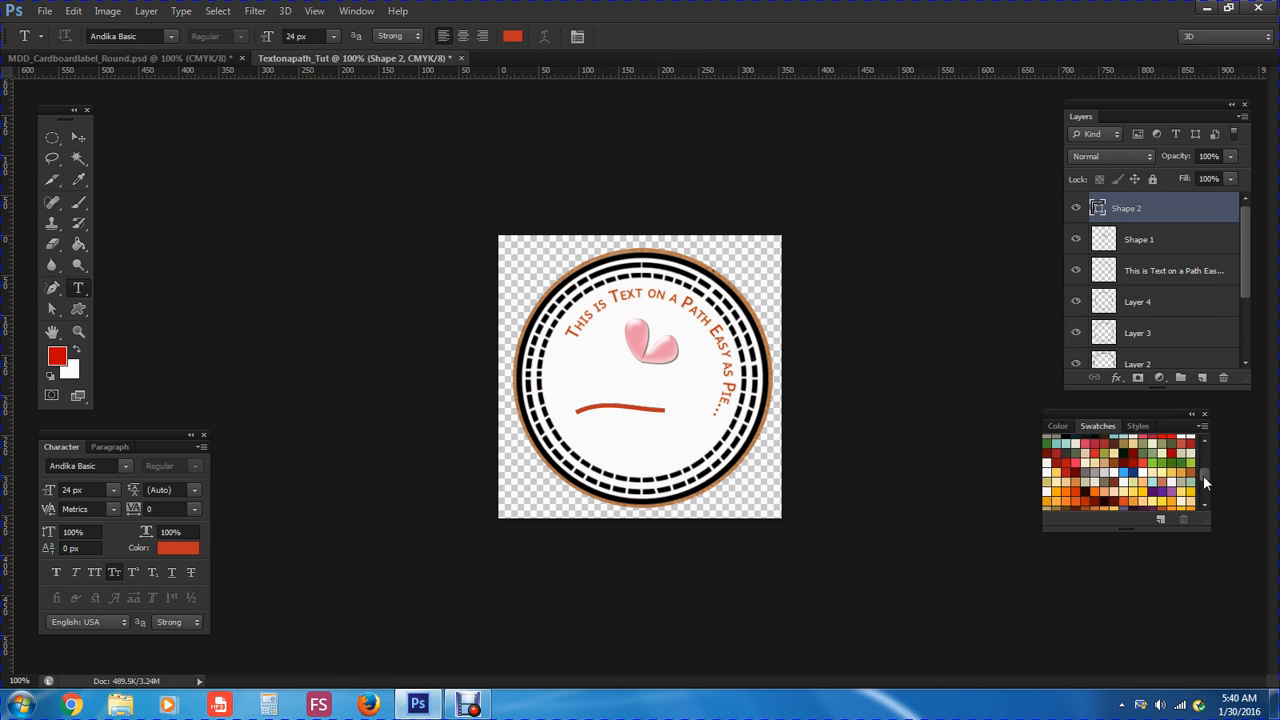
click(1080, 454)
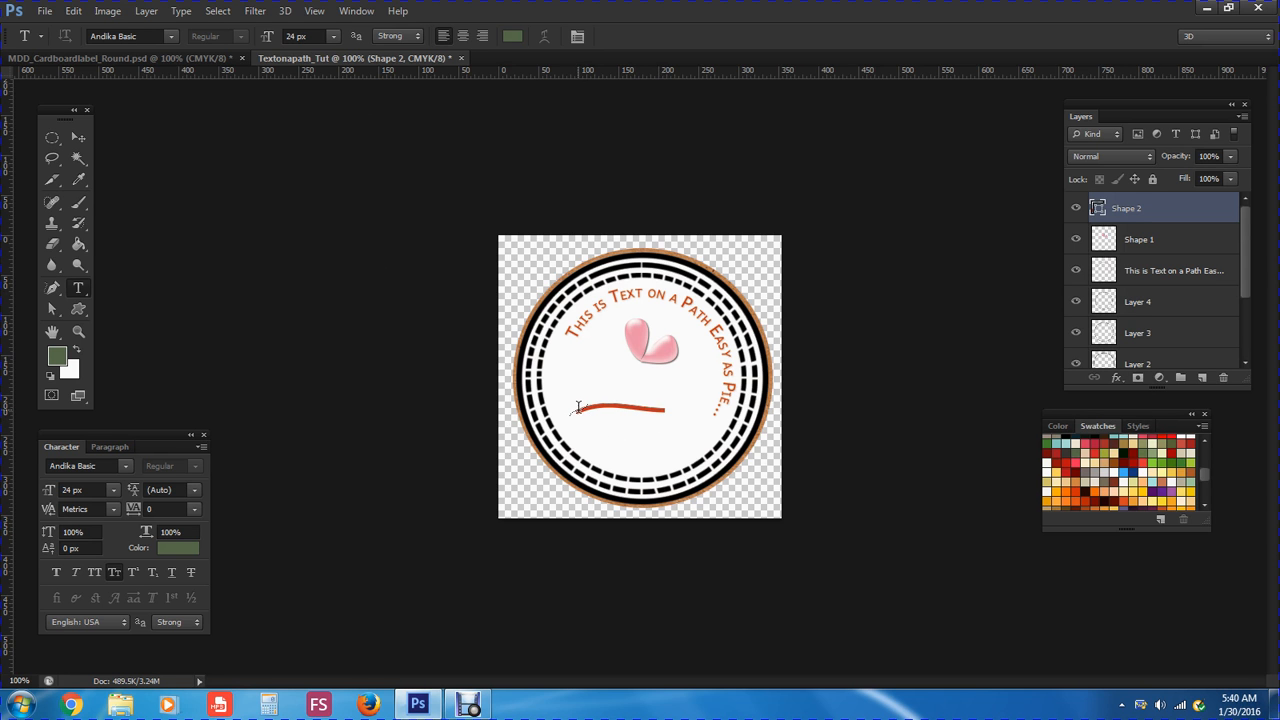
Type 'LOVE IT!' along the red curved path below the heart, fix the typos, and select the text
click(577, 408)
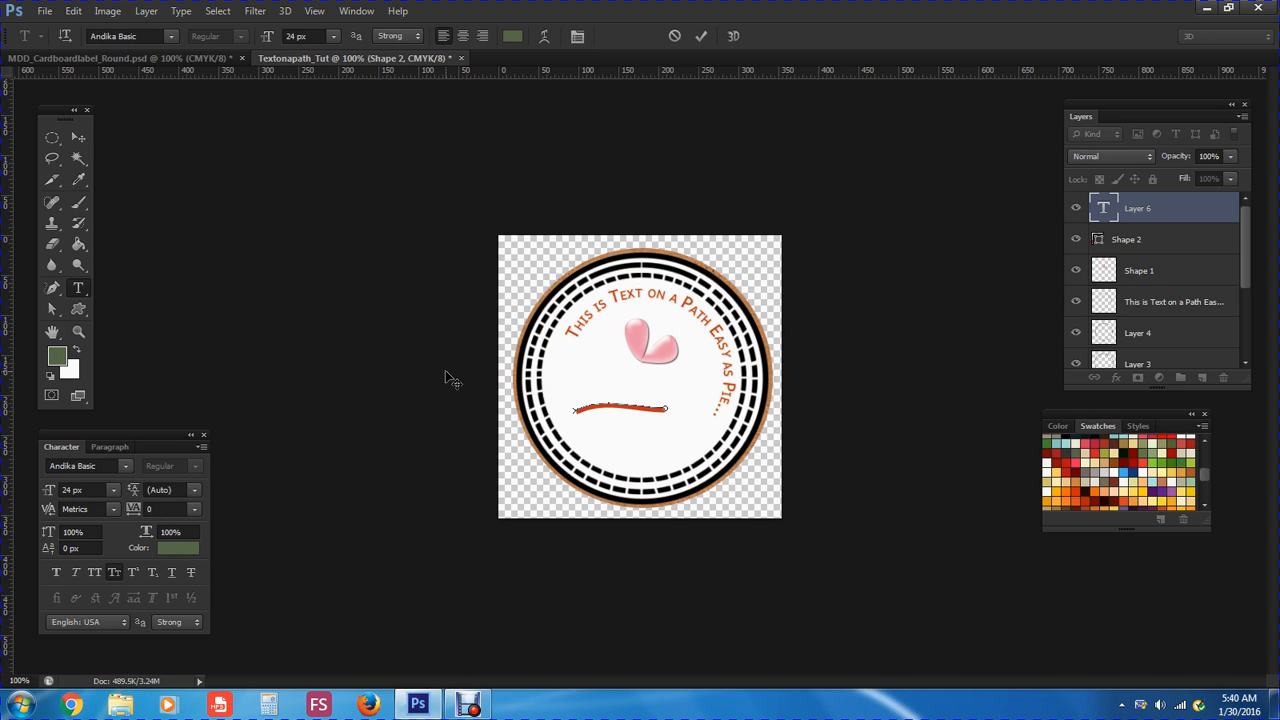
text(Lov)
text(e)
text( I)
text(T)
text(...)
text(.)
key(BackSpace)
key(BackSpace)
text(it)
key(BackSpace)
key(BackSpace)
key(ctrl+z)
text(..)
key(Left)
key(Left)
key(Left)
key(Left)
key(BackSpace)
key(BackSpace)
key(BackSpace)
text(IT!)
drag(637, 402, 572, 402)
Try 30, 36 and 48 px for the LOVE IT text, settling on 36 px
click(335, 36)
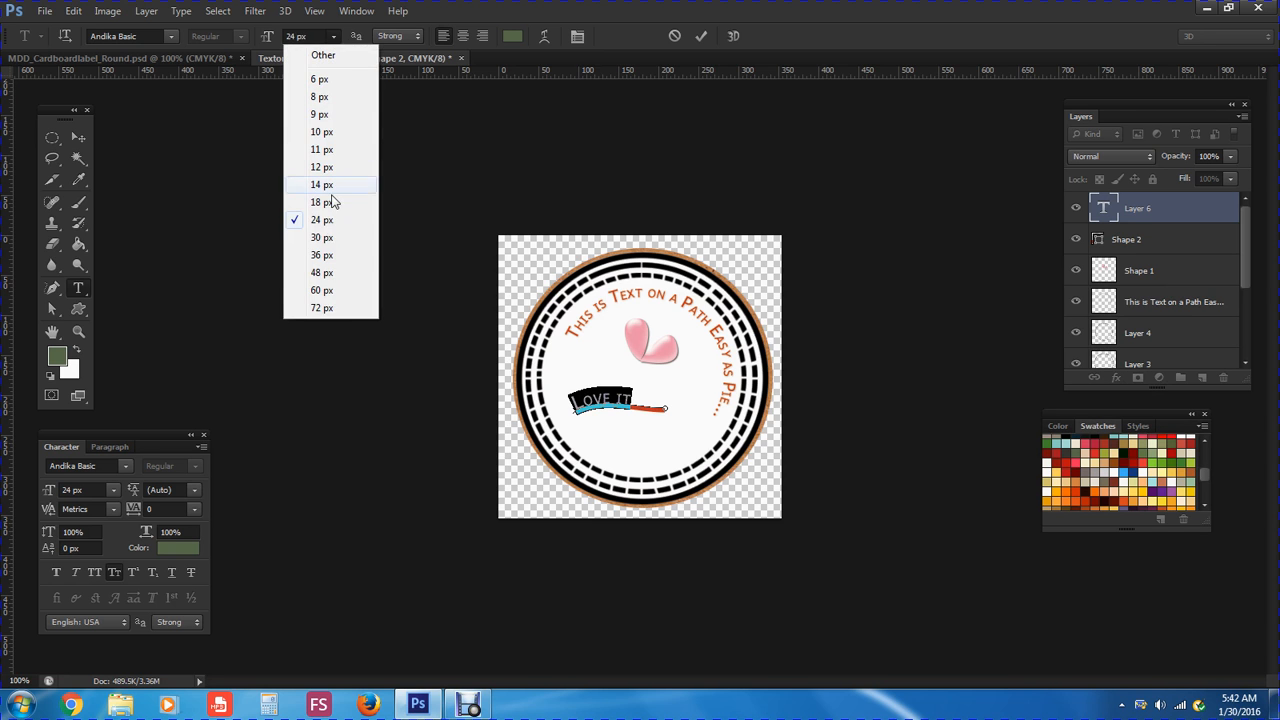
click(322, 237)
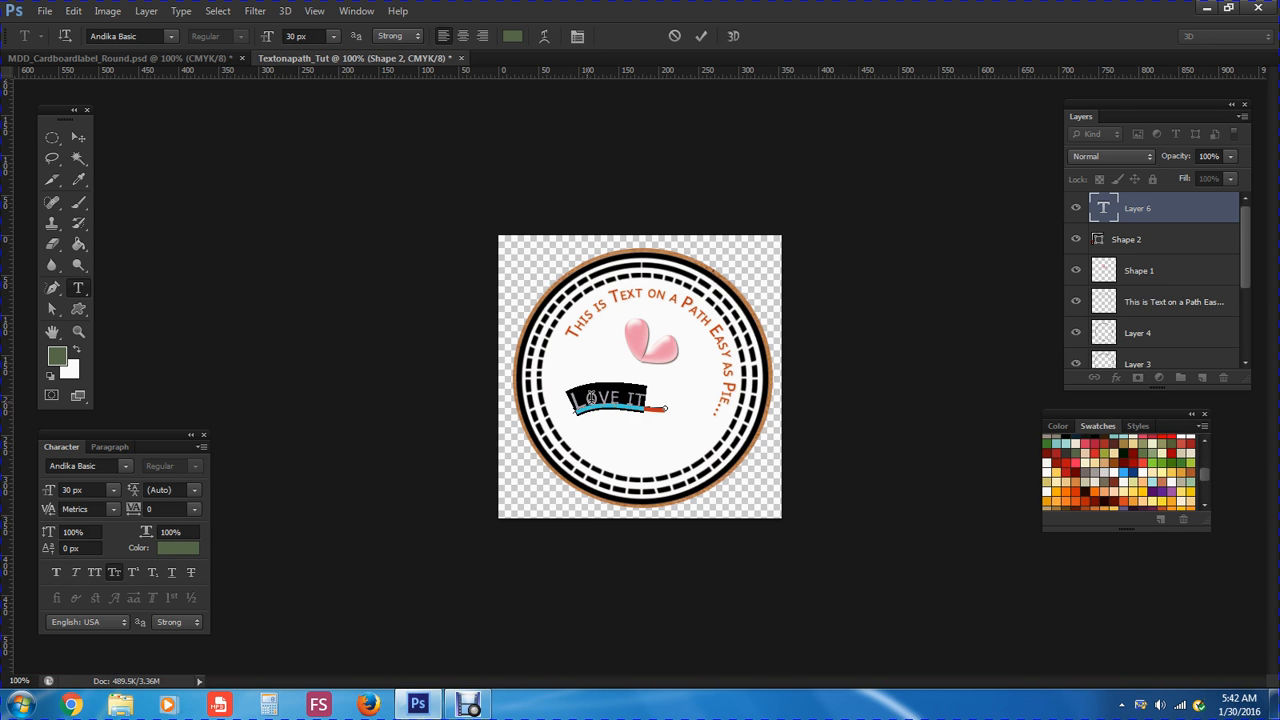
click(333, 36)
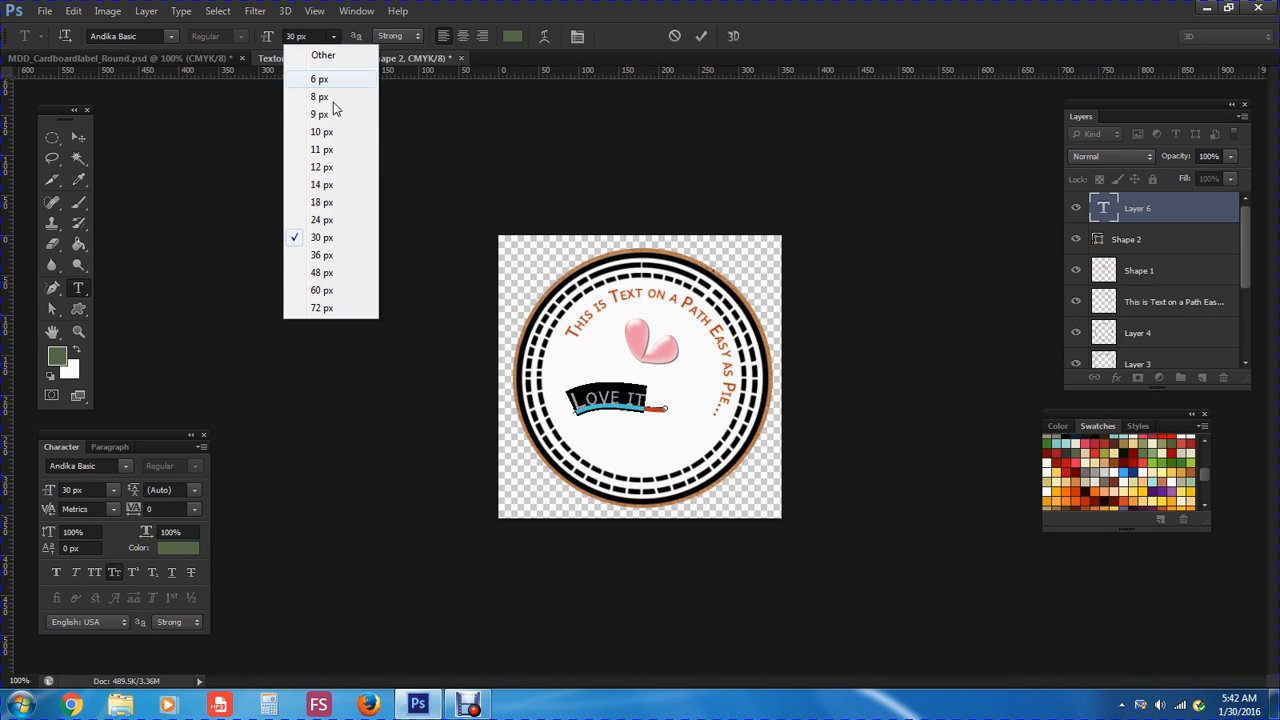
click(322, 255)
click(333, 36)
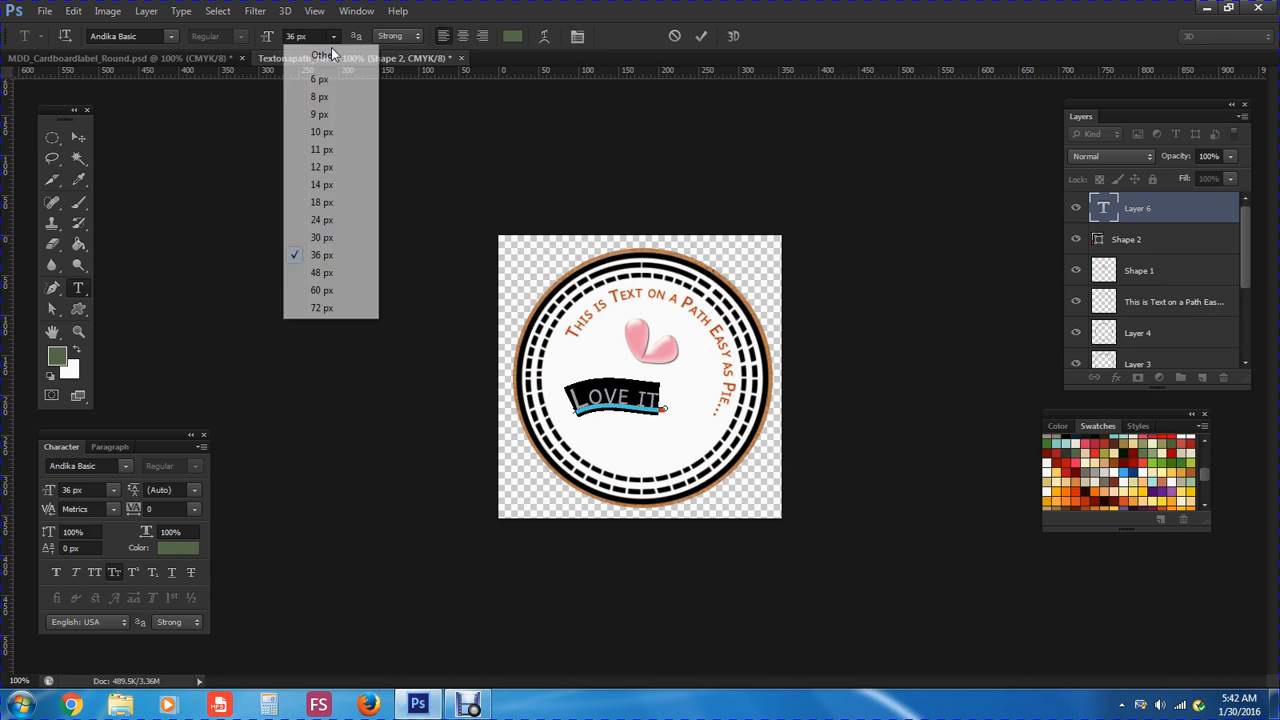
click(320, 273)
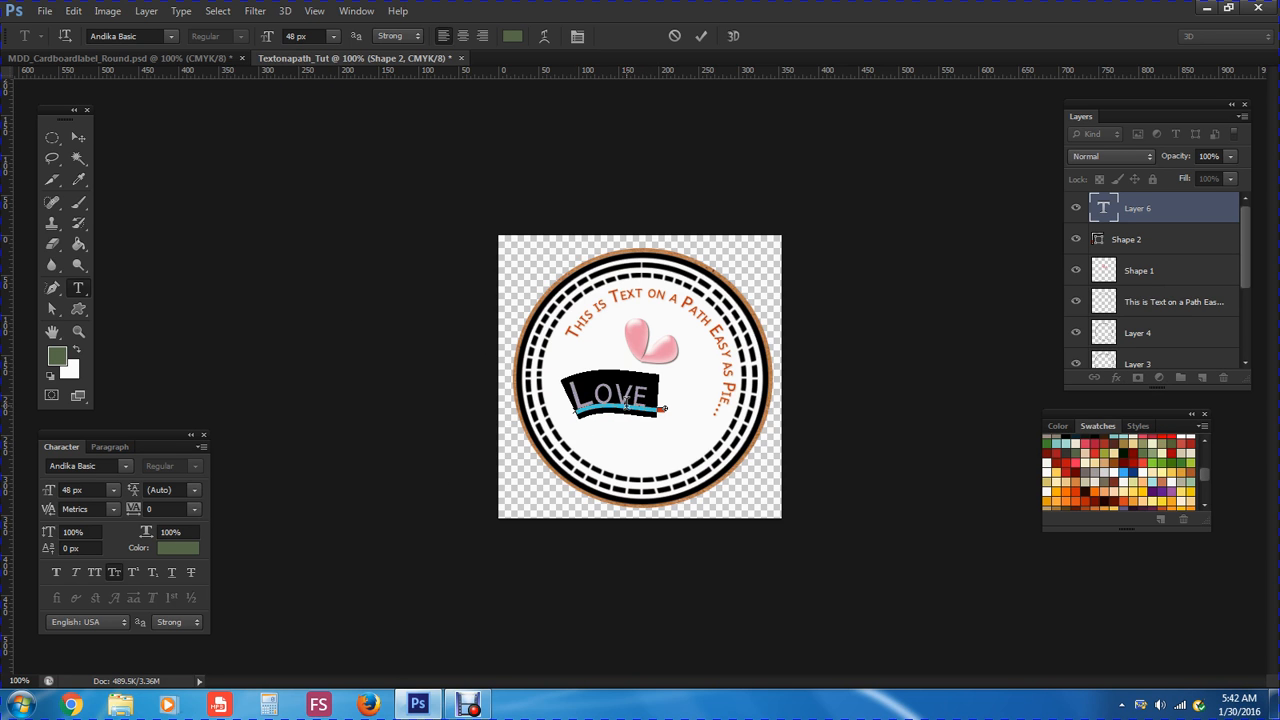
click(334, 37)
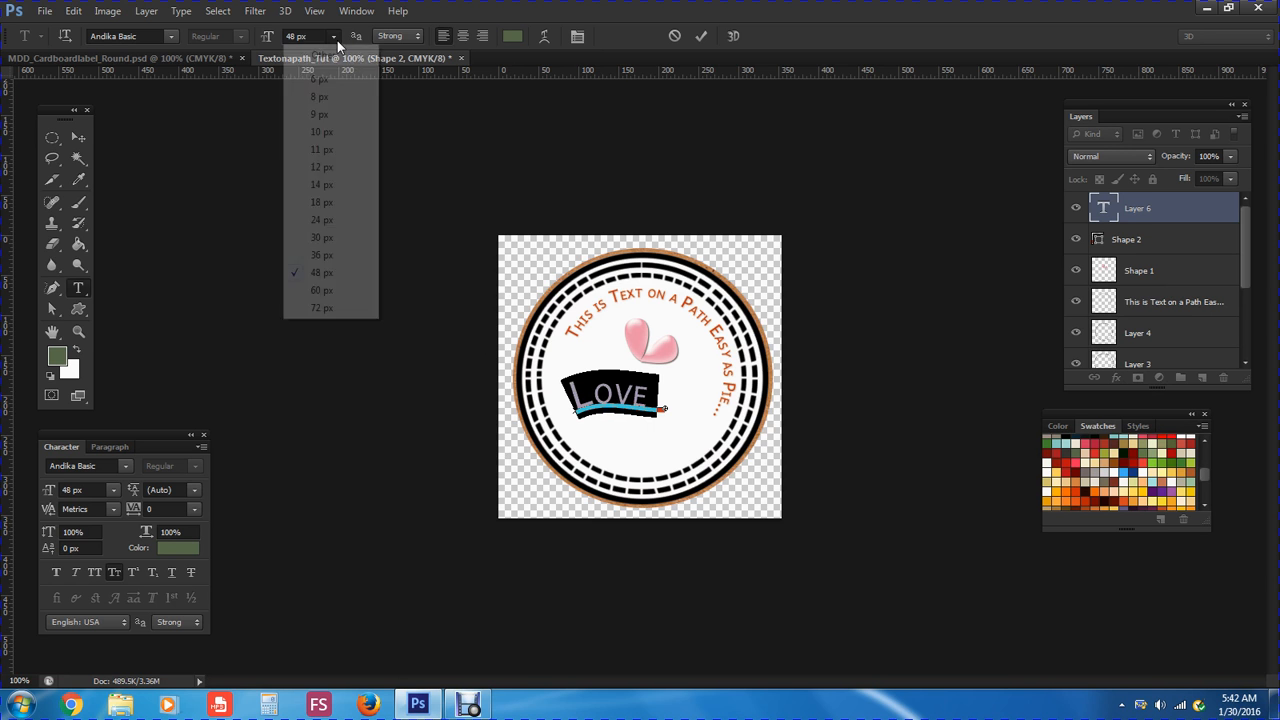
click(322, 237)
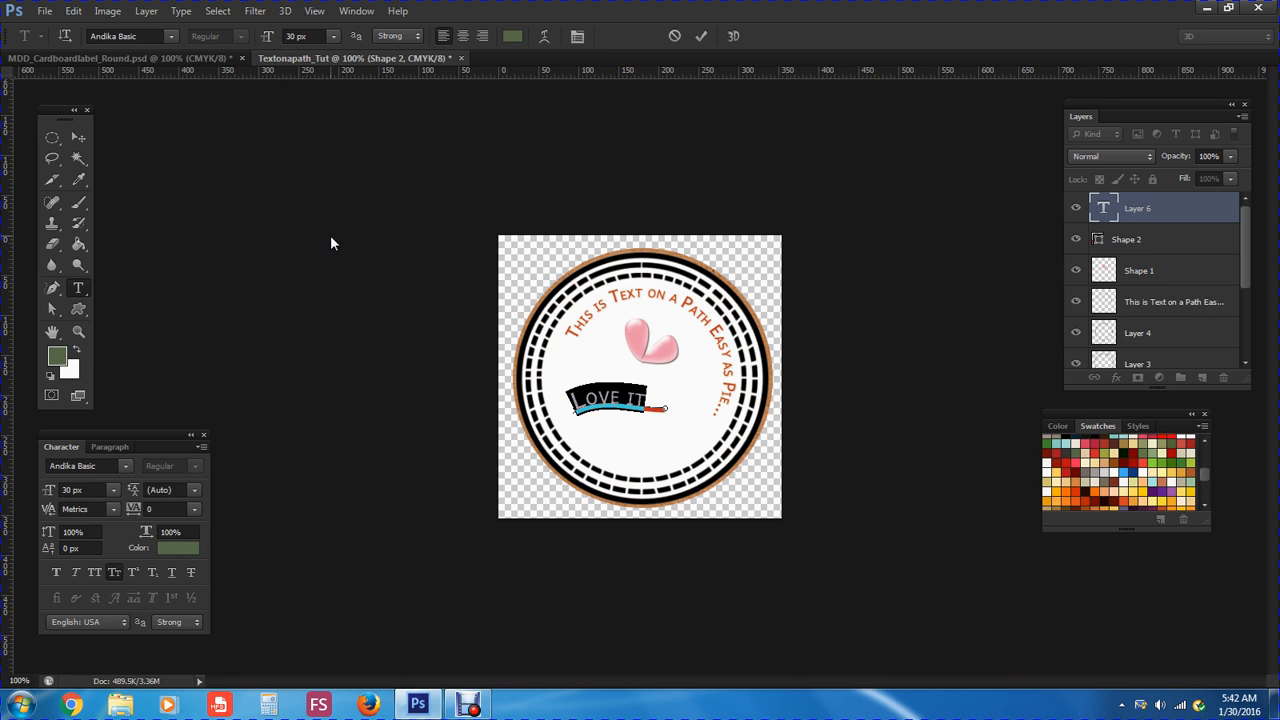
click(334, 37)
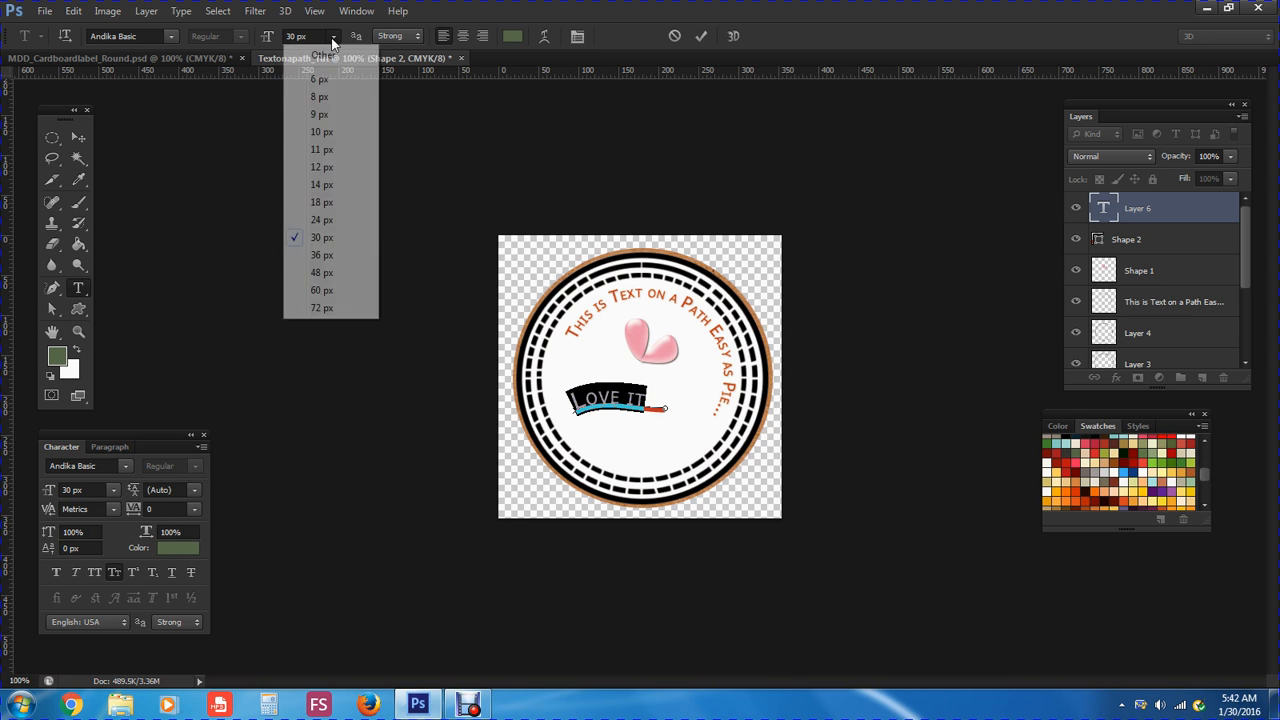
click(320, 255)
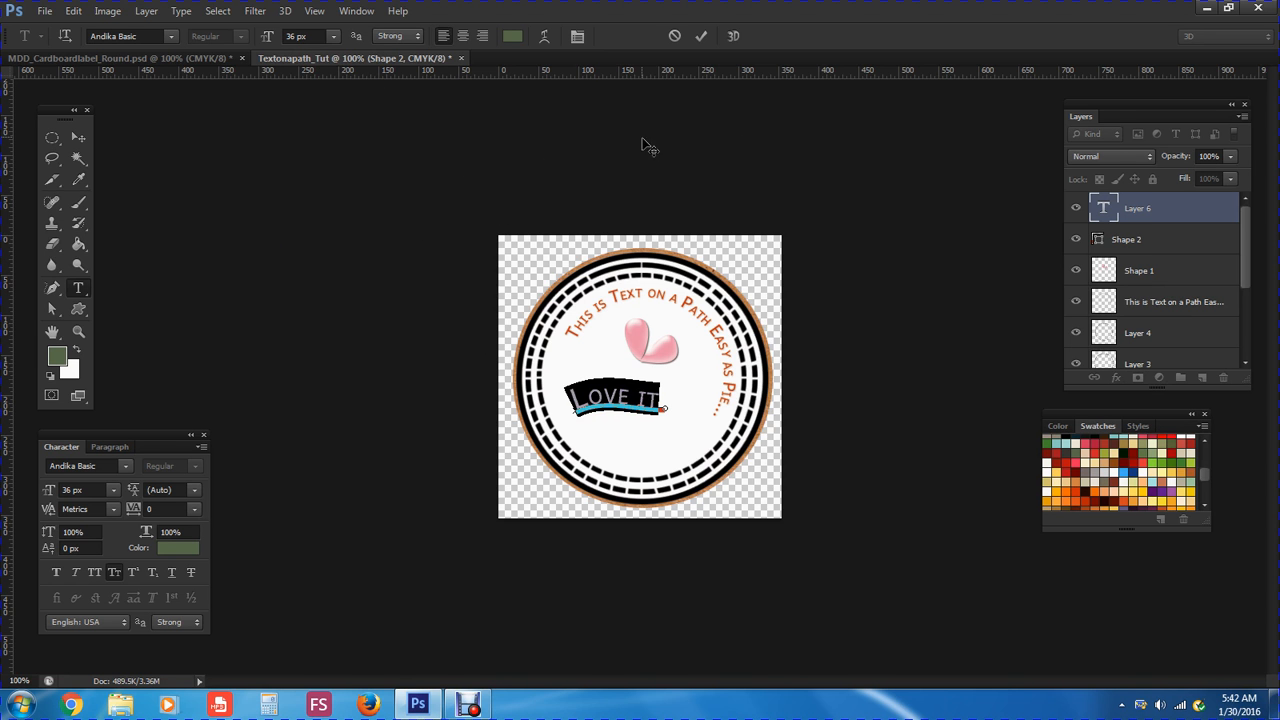
Colour the LOVE IT text dark blue (#3c348b) and commit the edit
click(513, 36)
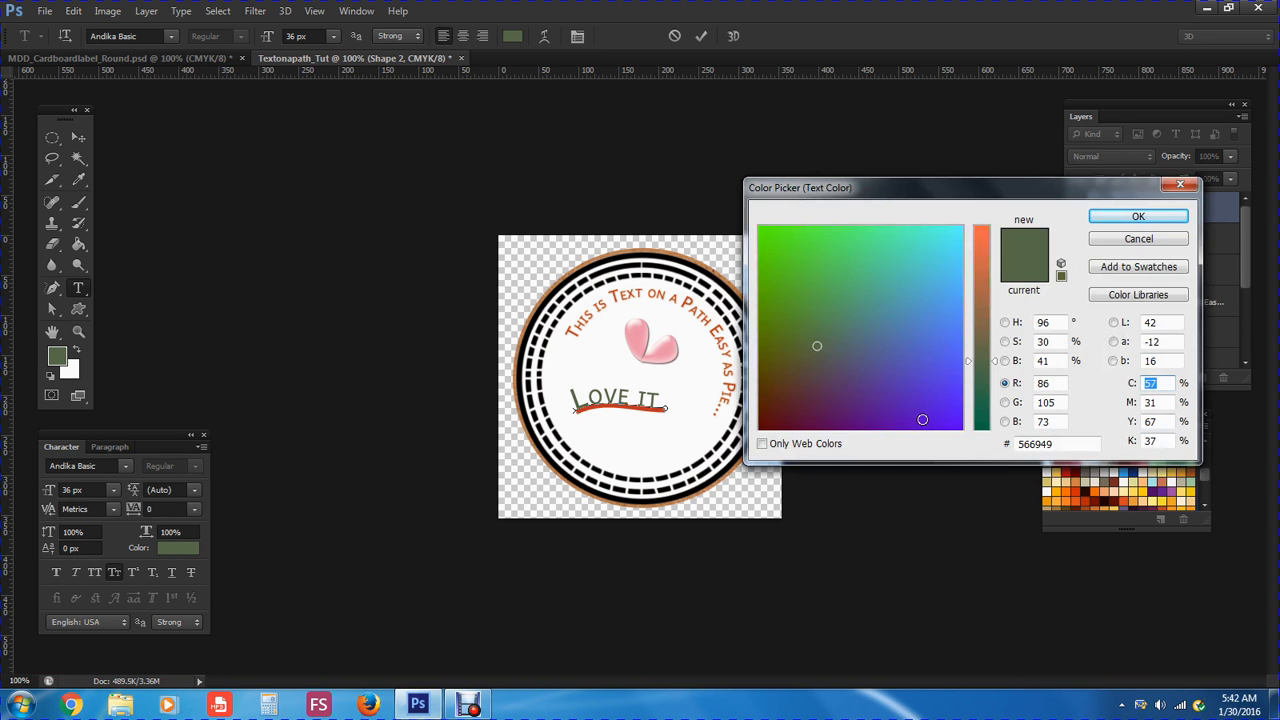
click(917, 408)
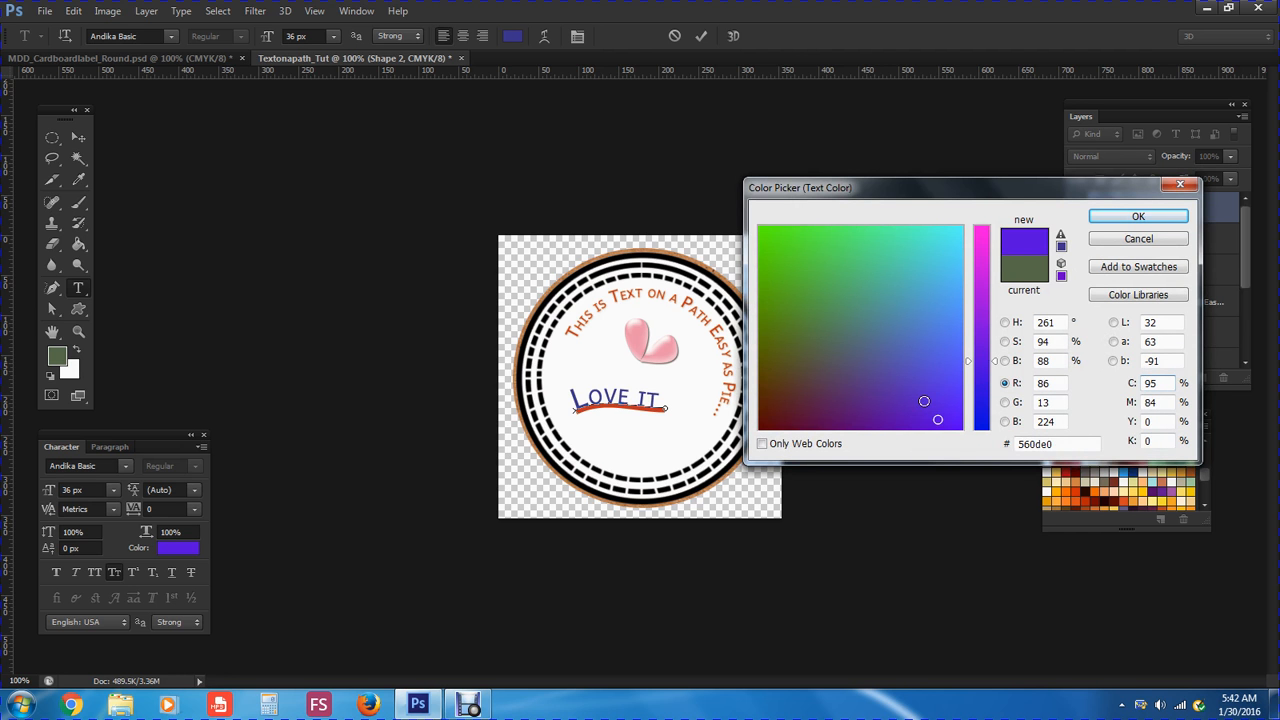
click(1061, 247)
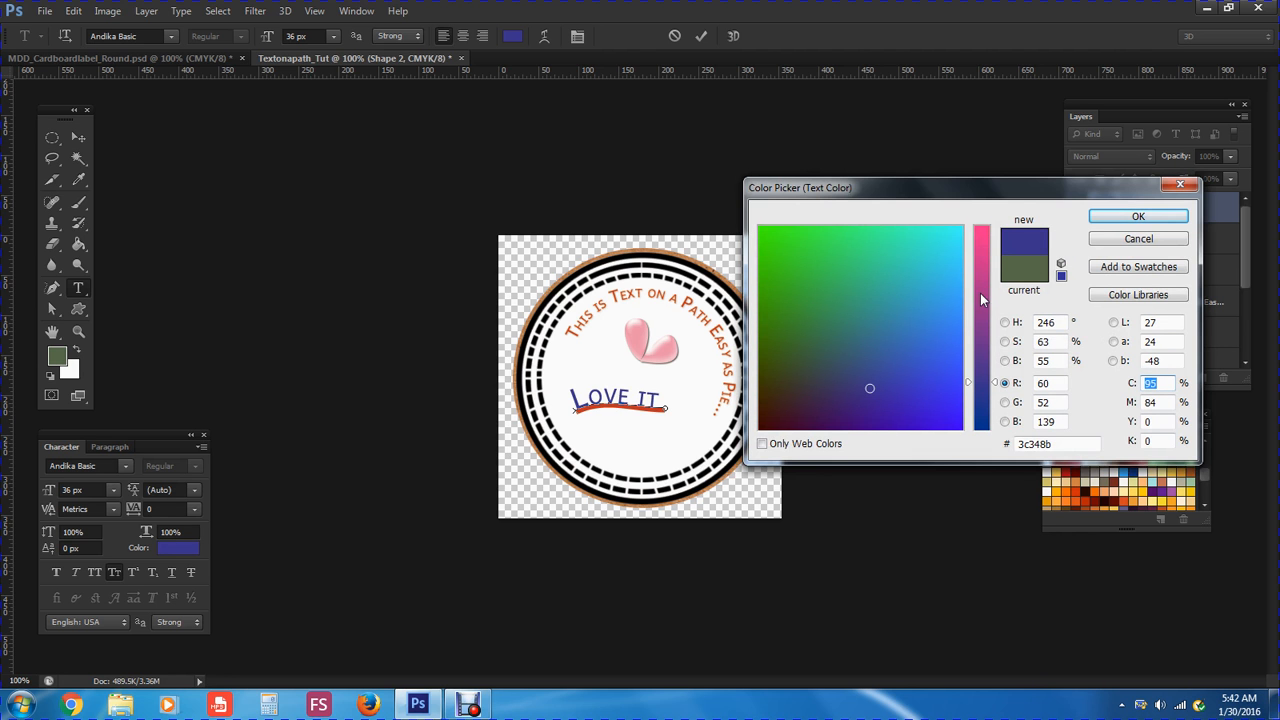
click(1100, 218)
key(ctrl+a)
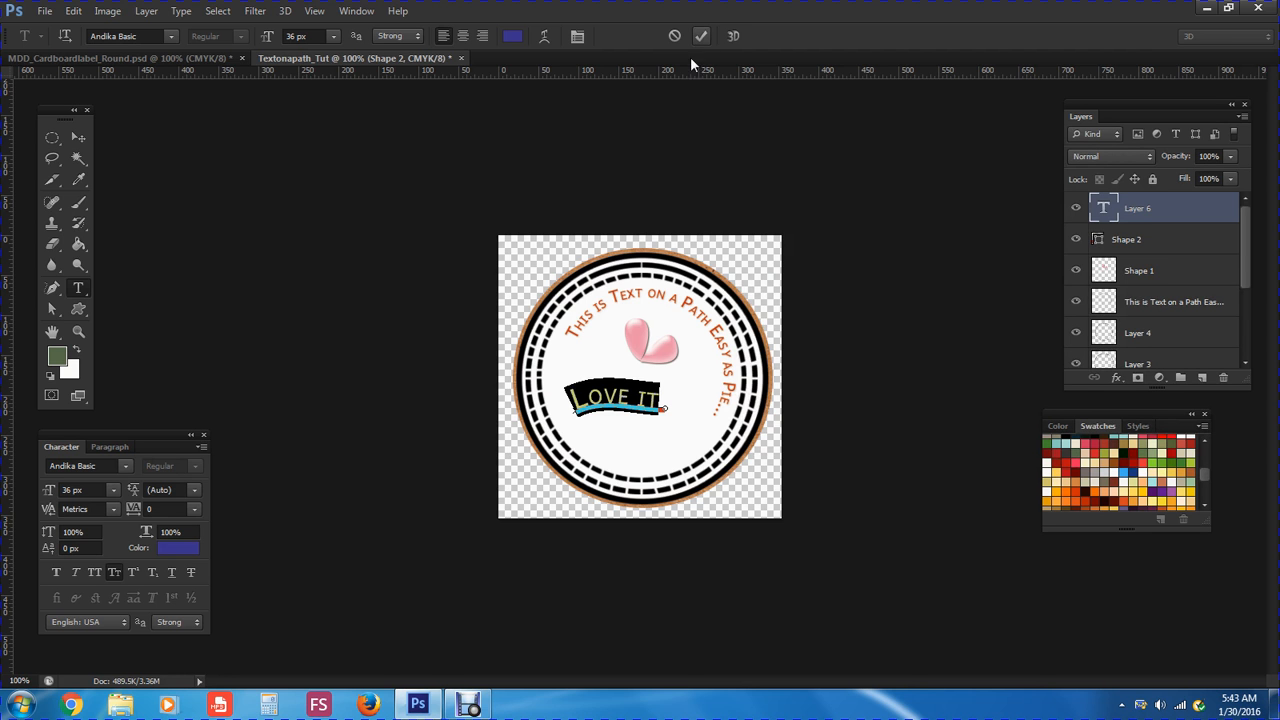
click(667, 395)
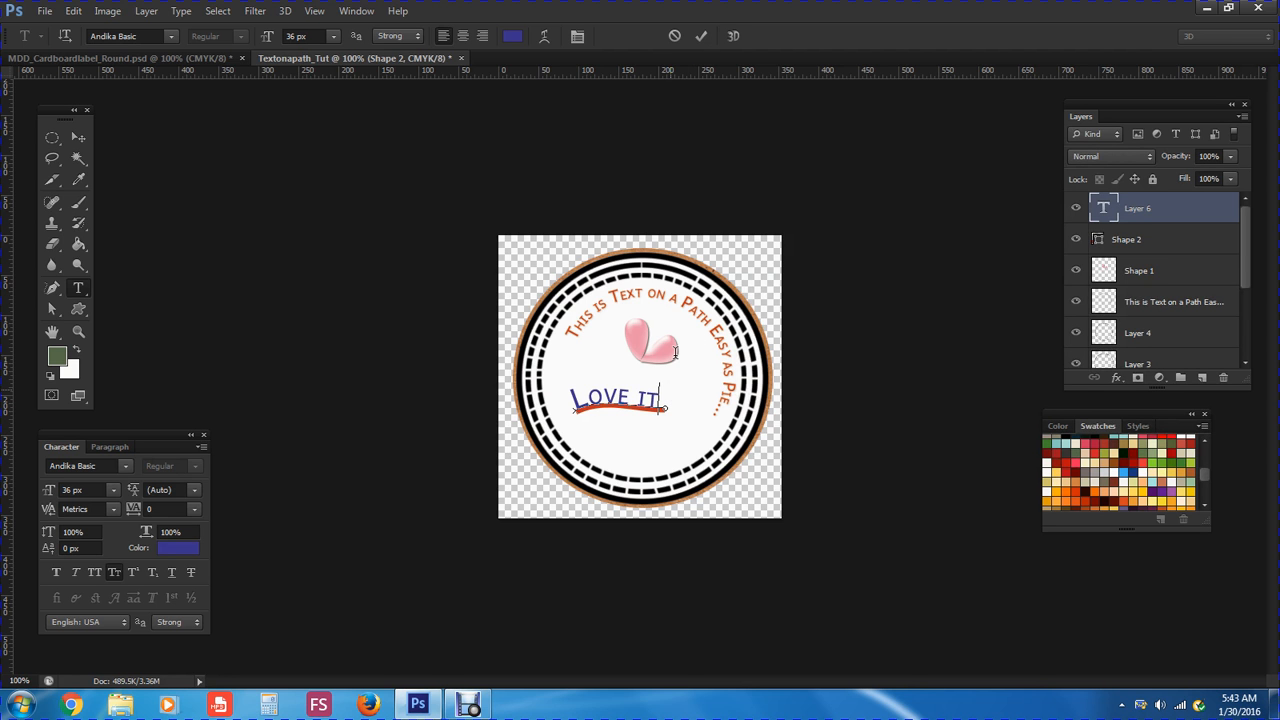
click(701, 37)
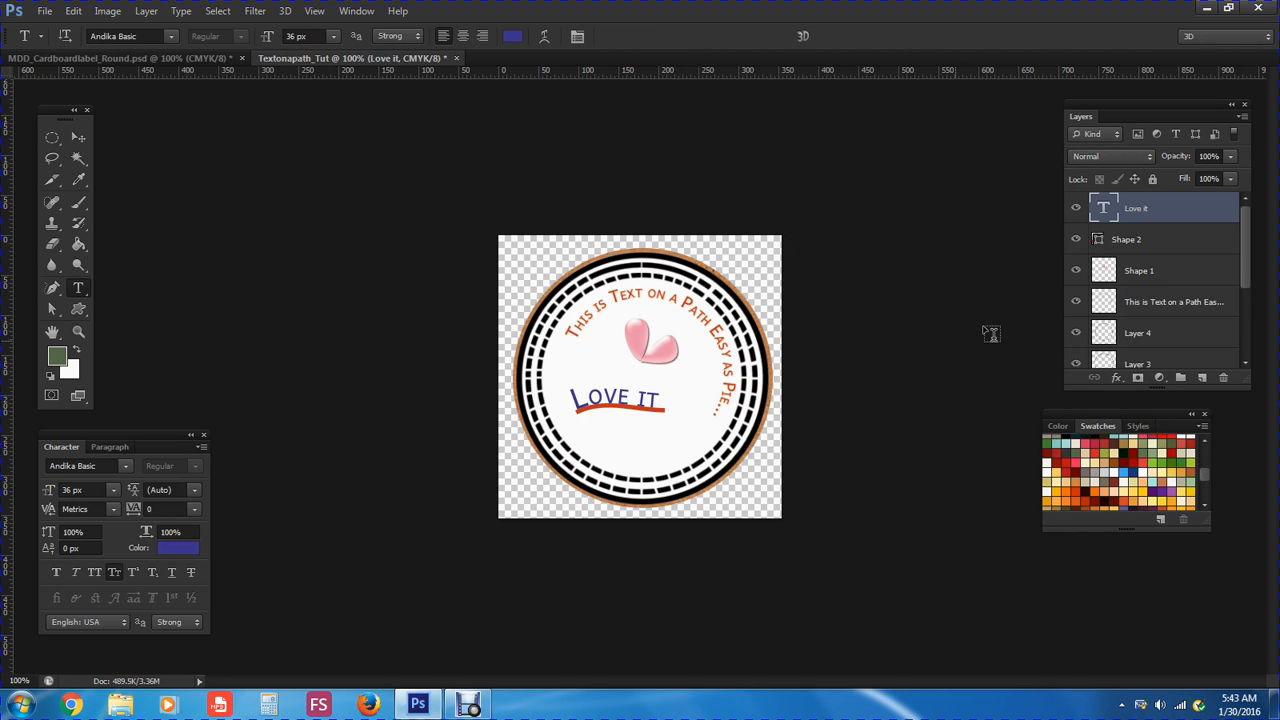
Delete the Shape 2 layer holding the red curved line
click(1123, 241)
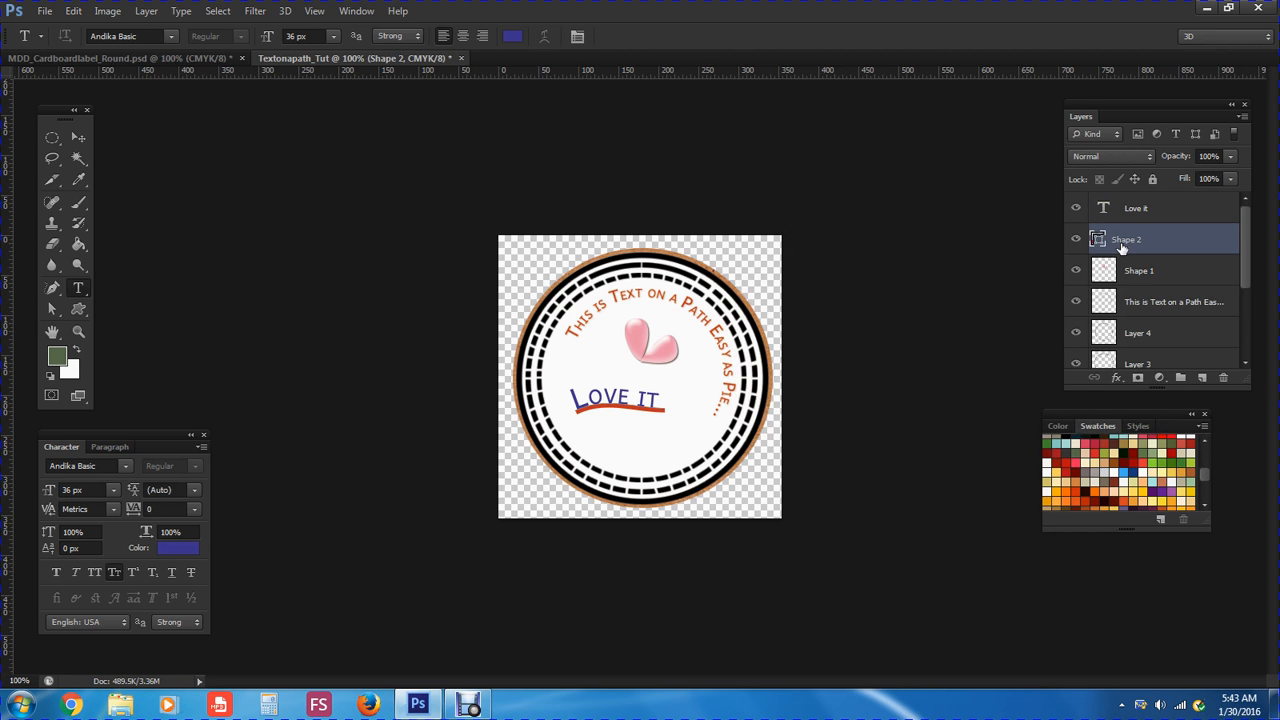
click(1223, 377)
click(570, 275)
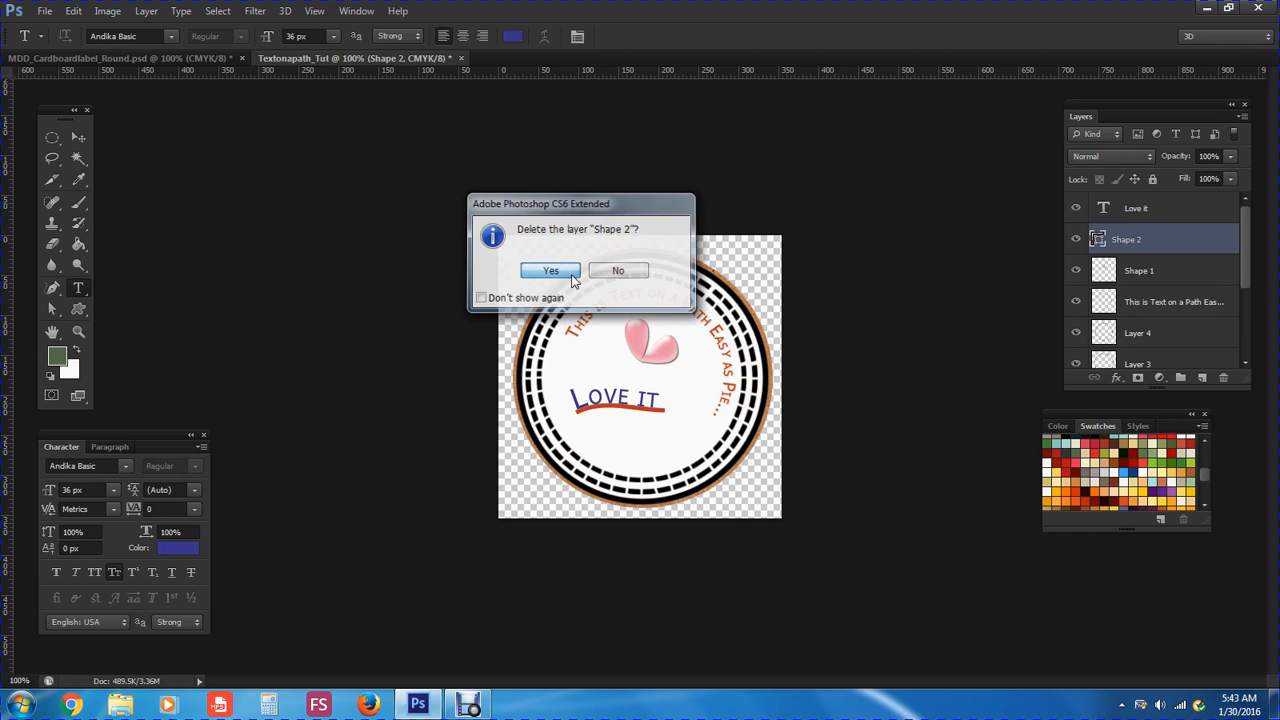
Rasterize the Love it type layer through Layer > Rasterize > Type
click(1136, 212)
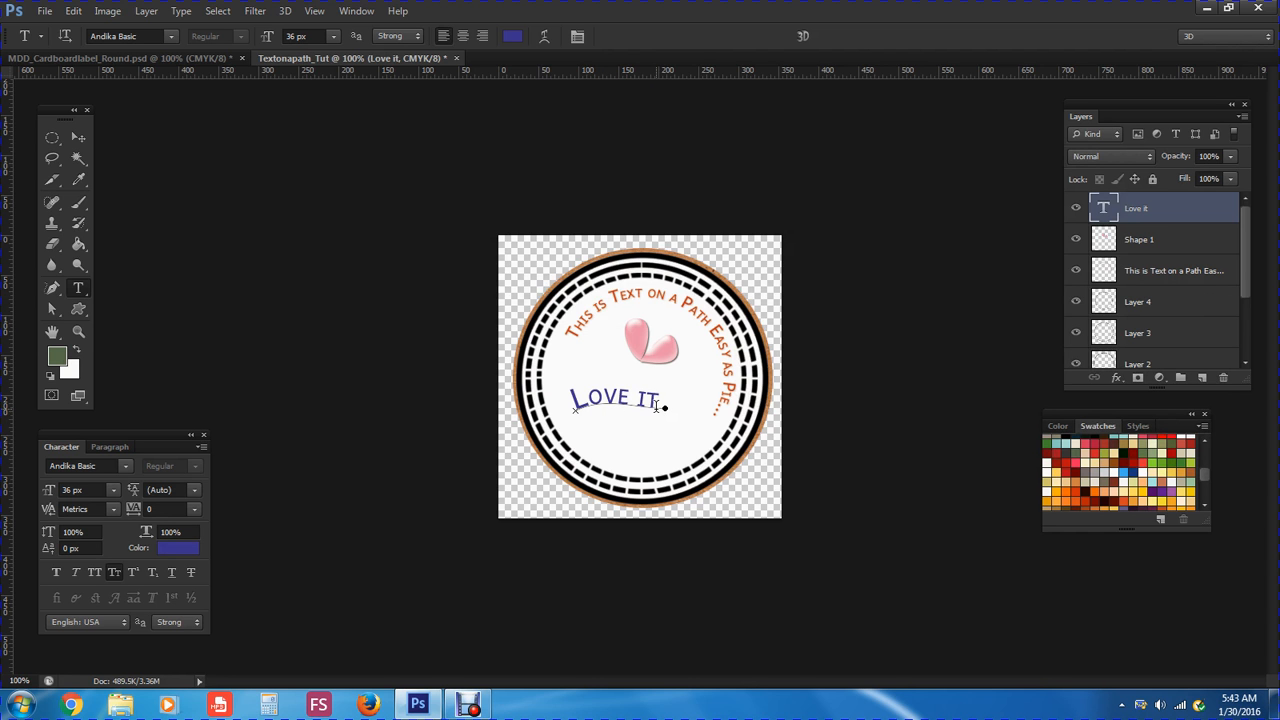
click(146, 11)
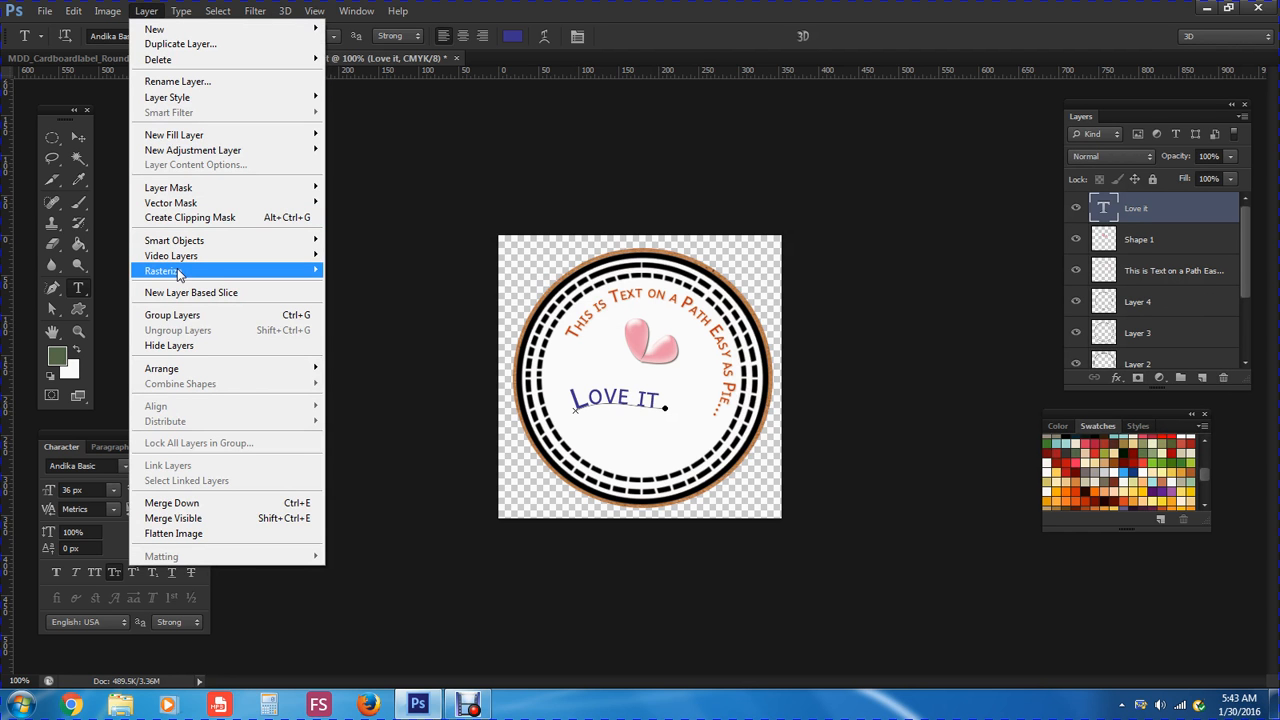
mouse_move(218, 271)
click(338, 272)
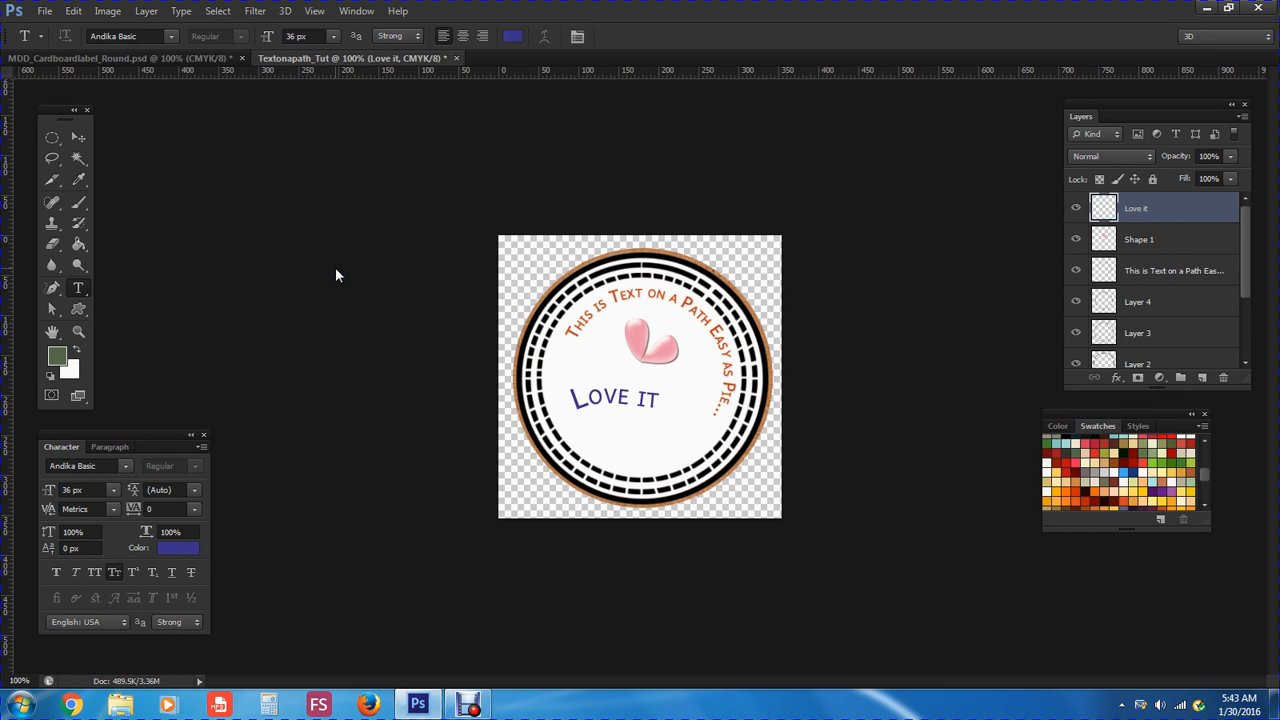
click(656, 404)
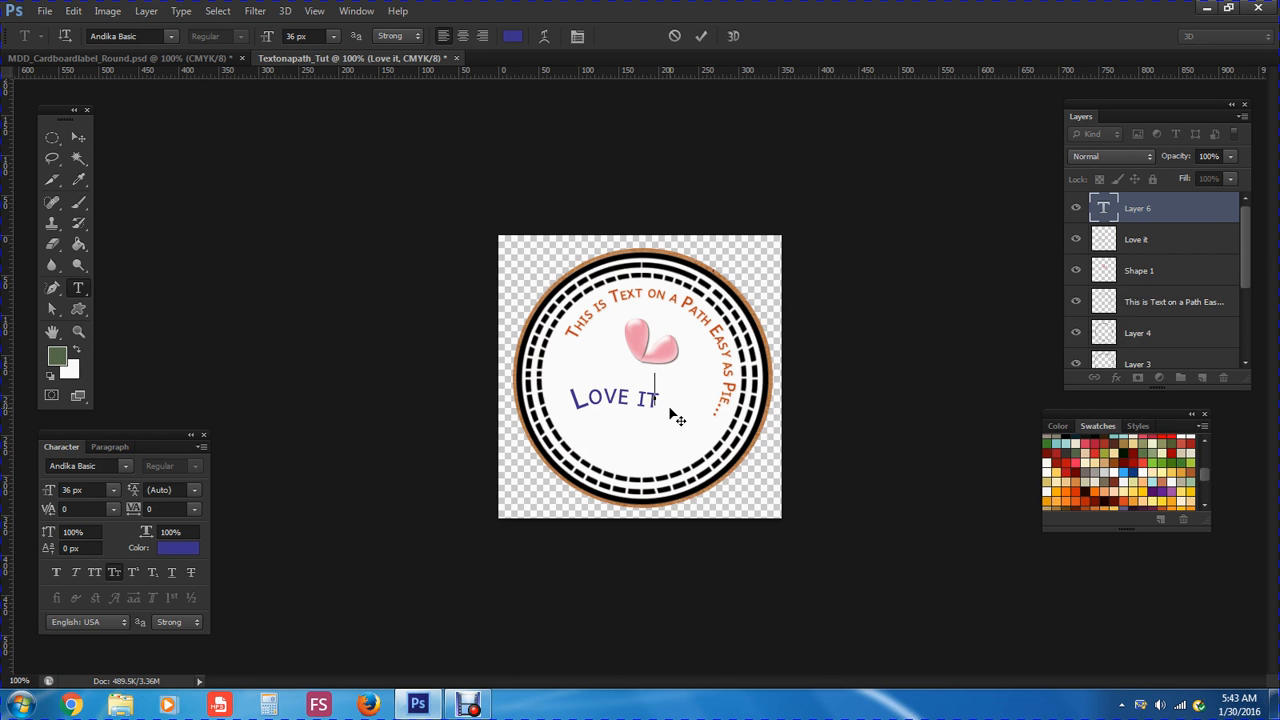
text(Type)
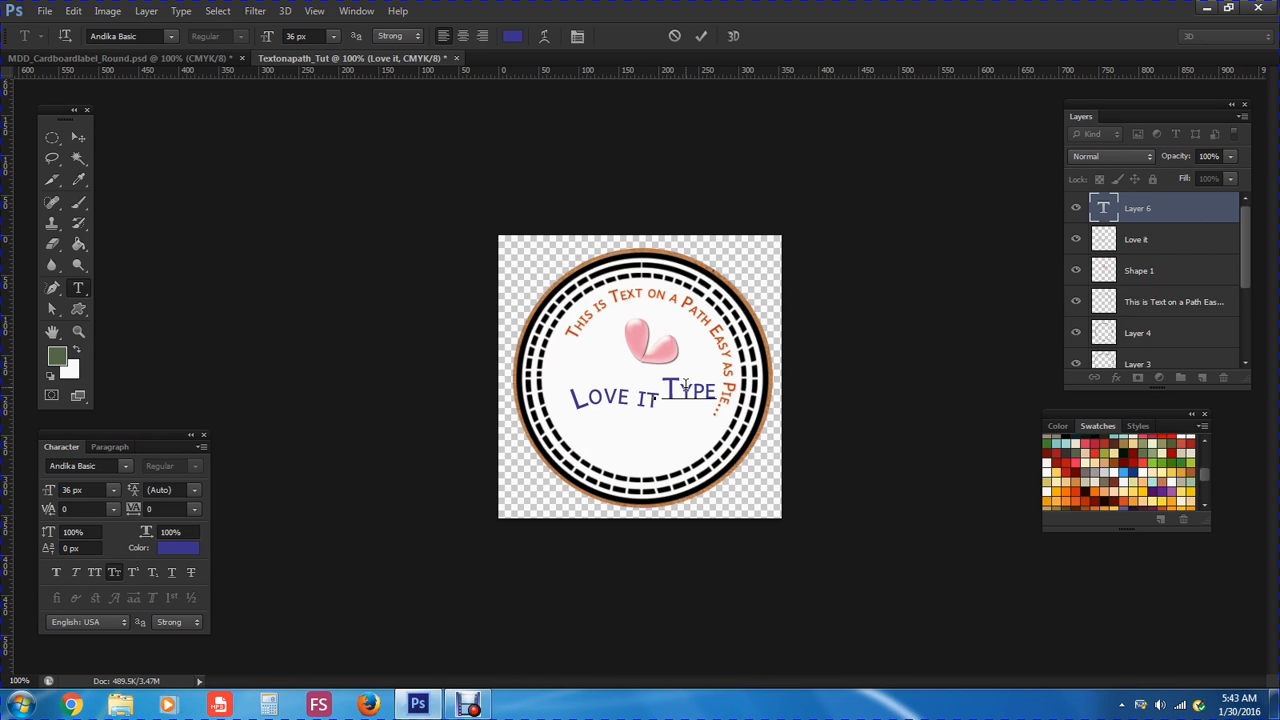
key(BackSpace)
key(BackSpace)
key(BackSpace)
key(BackSpace)
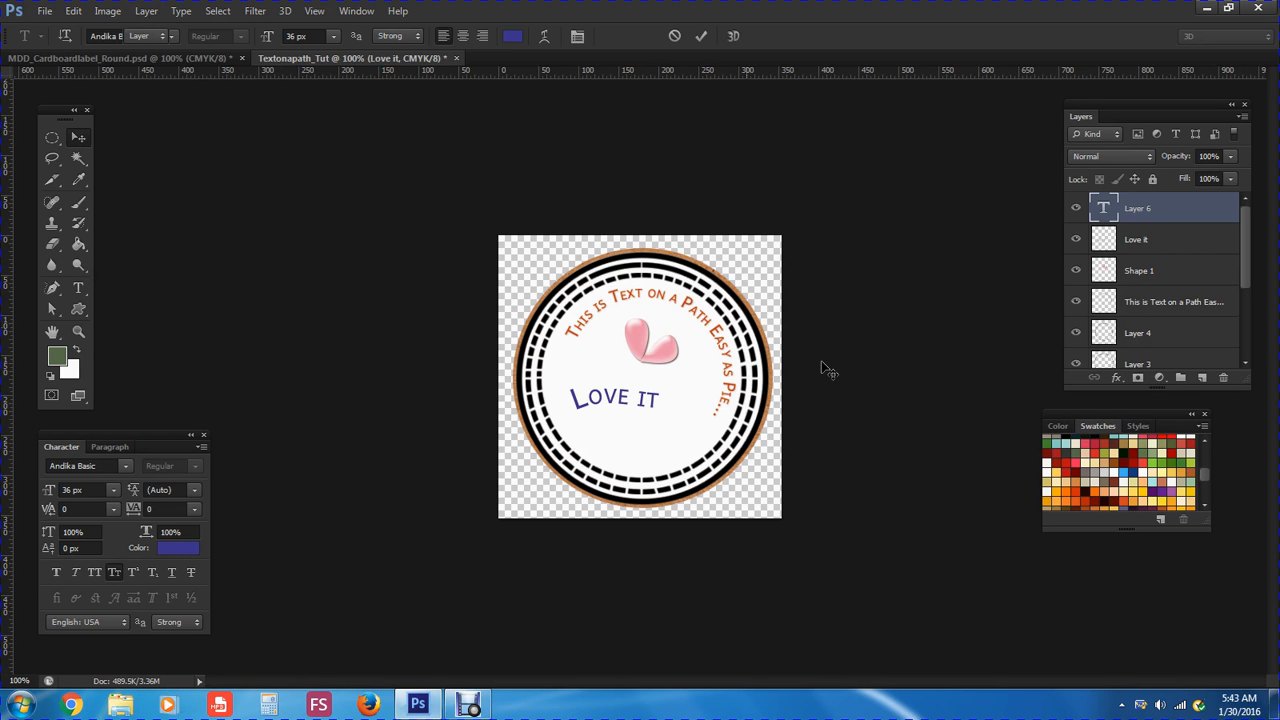
click(1223, 377)
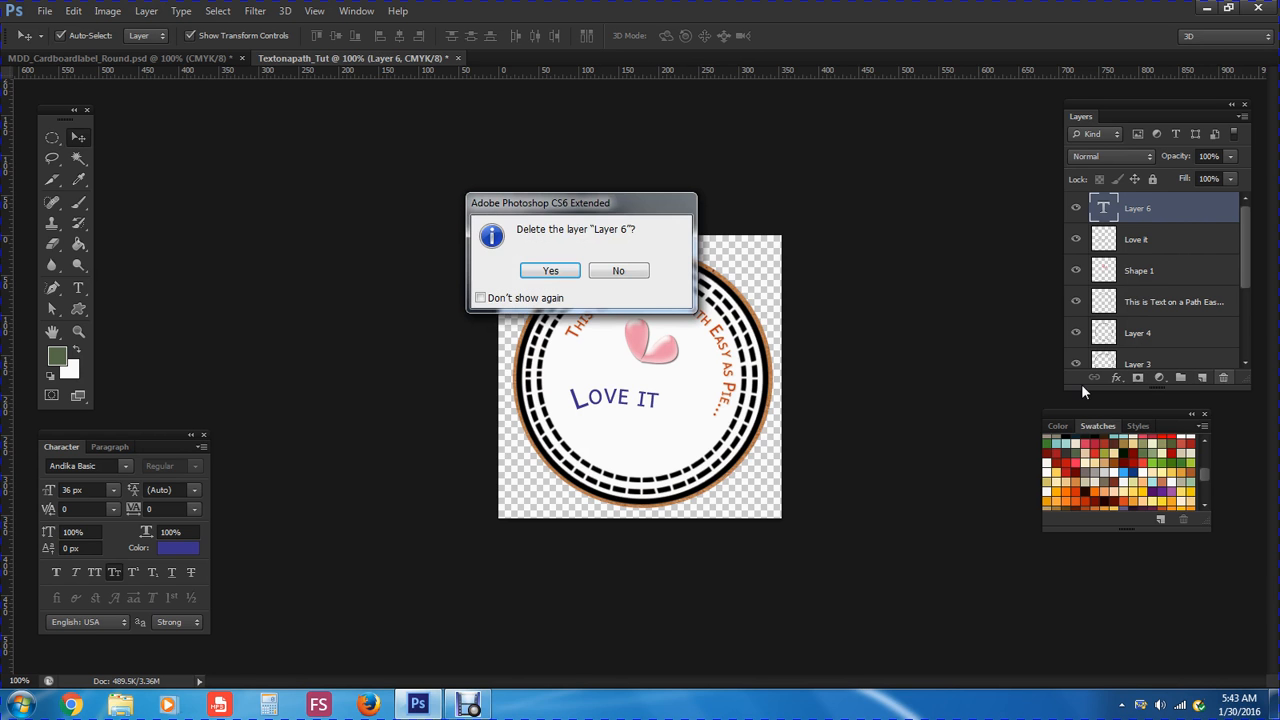
click(548, 274)
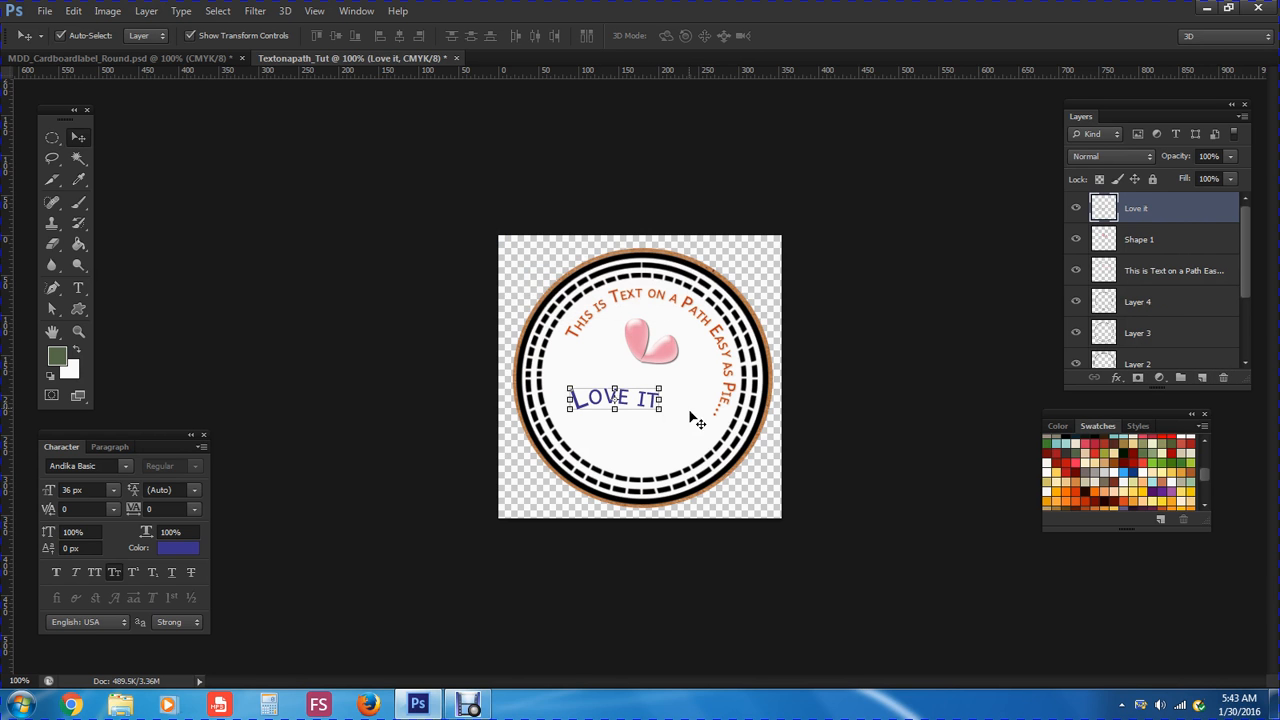
key(t)
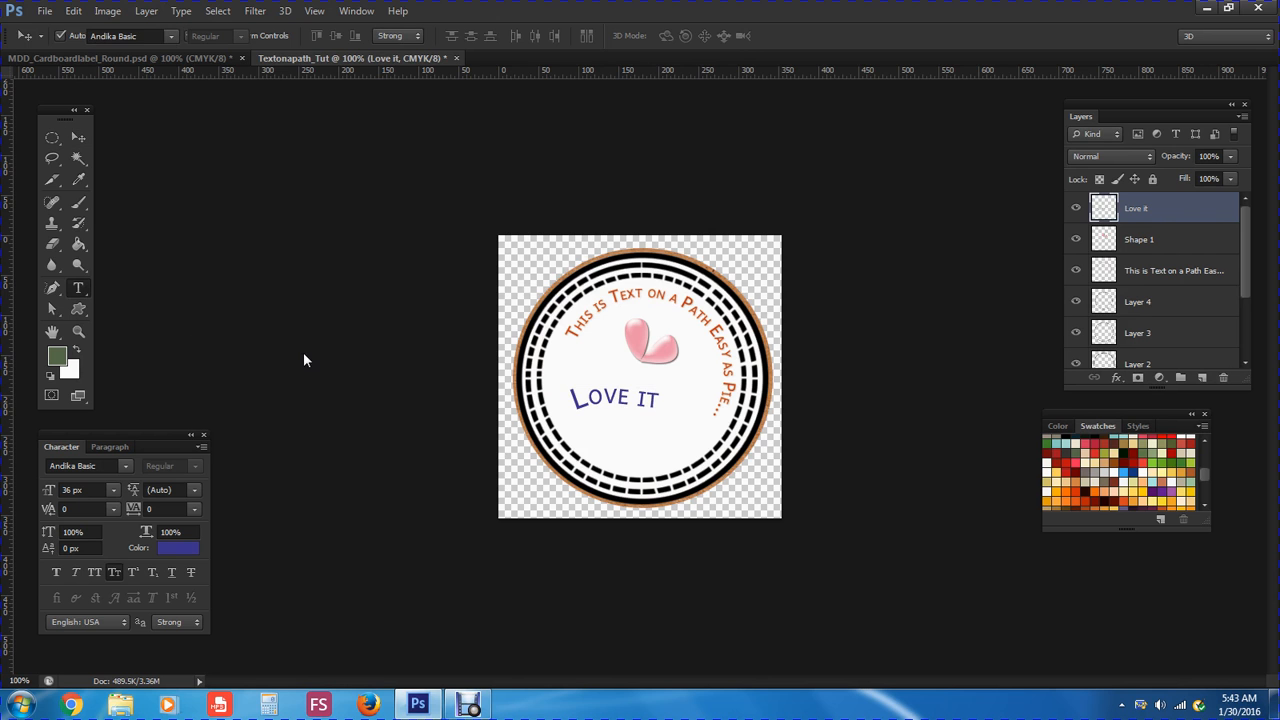
click(658, 406)
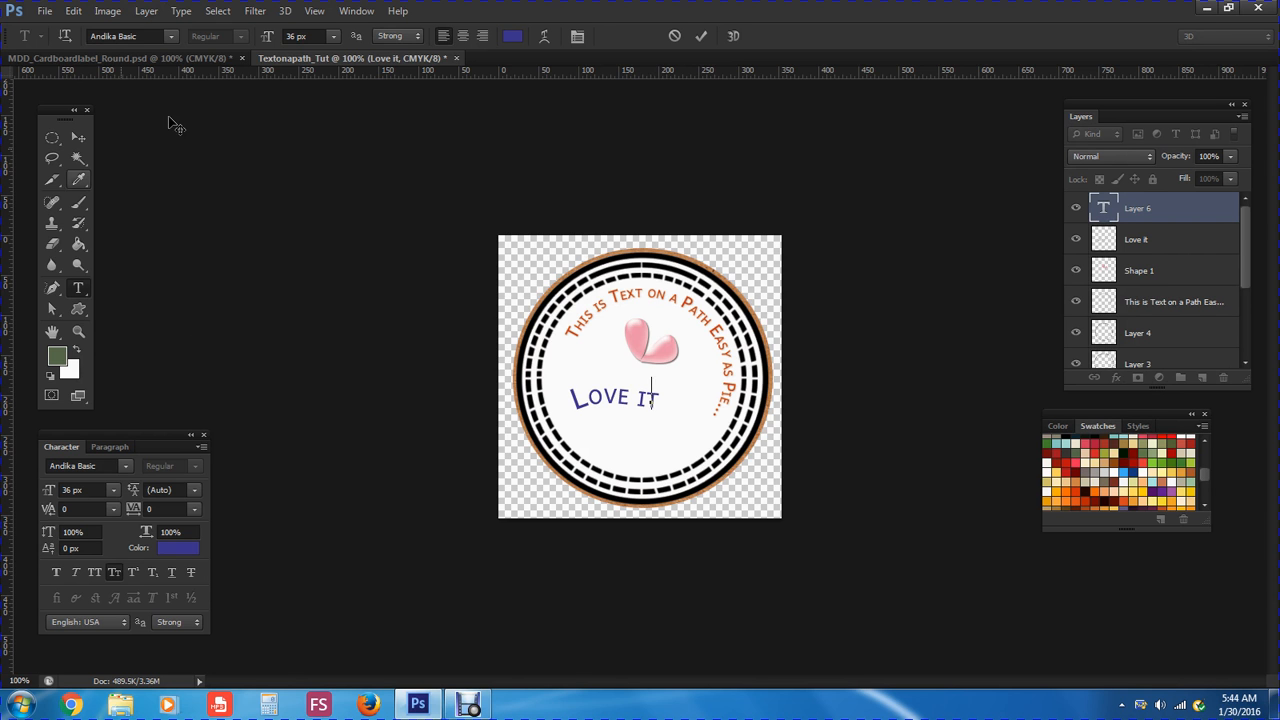
click(146, 10)
mouse_move(166, 277)
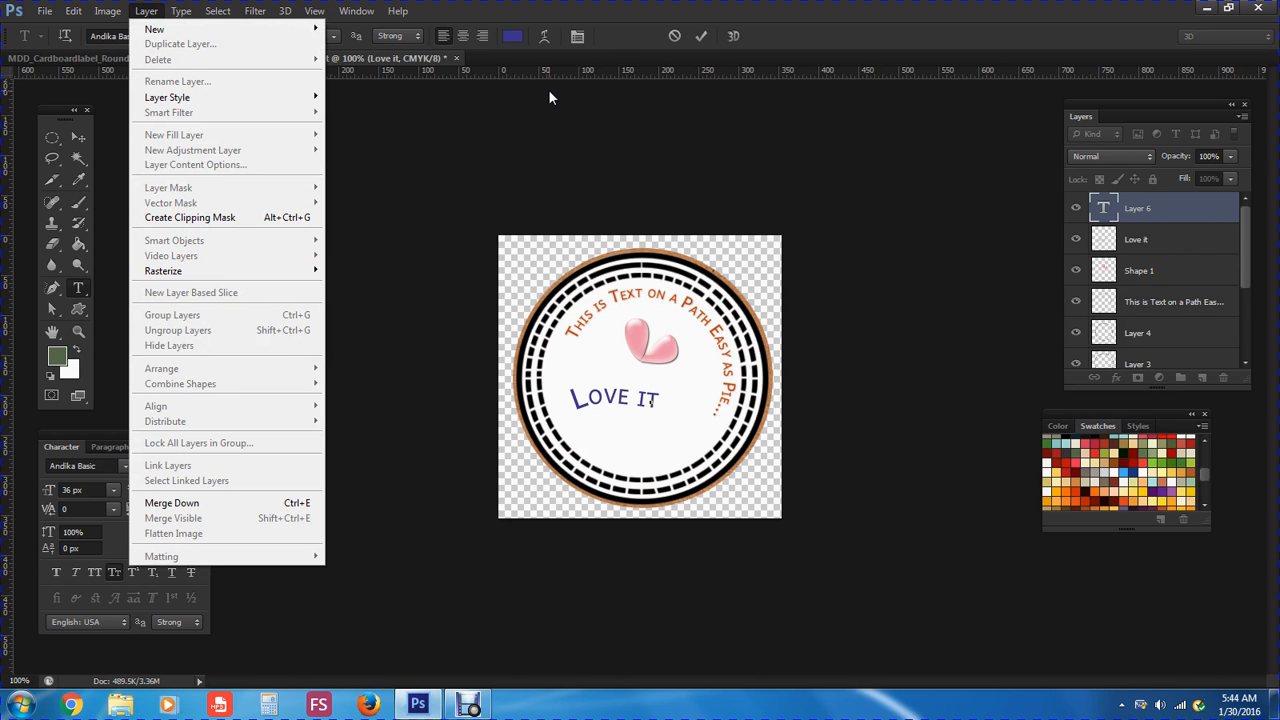
click(618, 42)
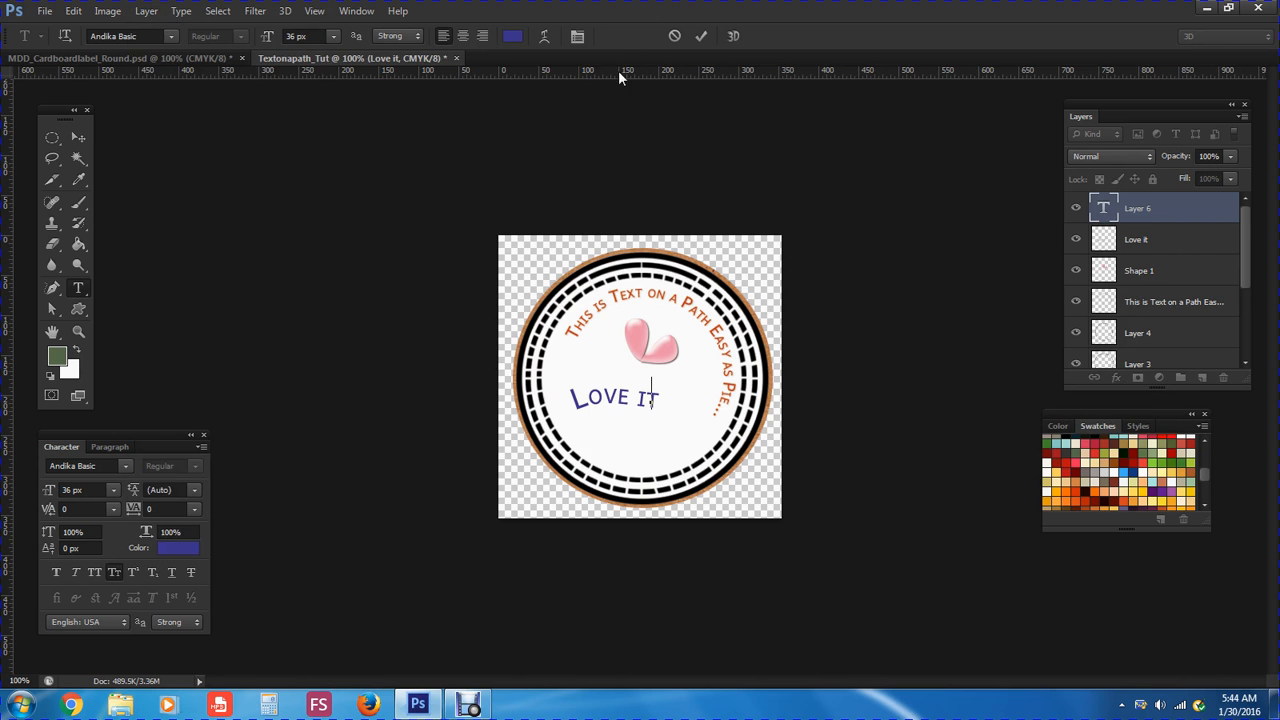
click(77, 138)
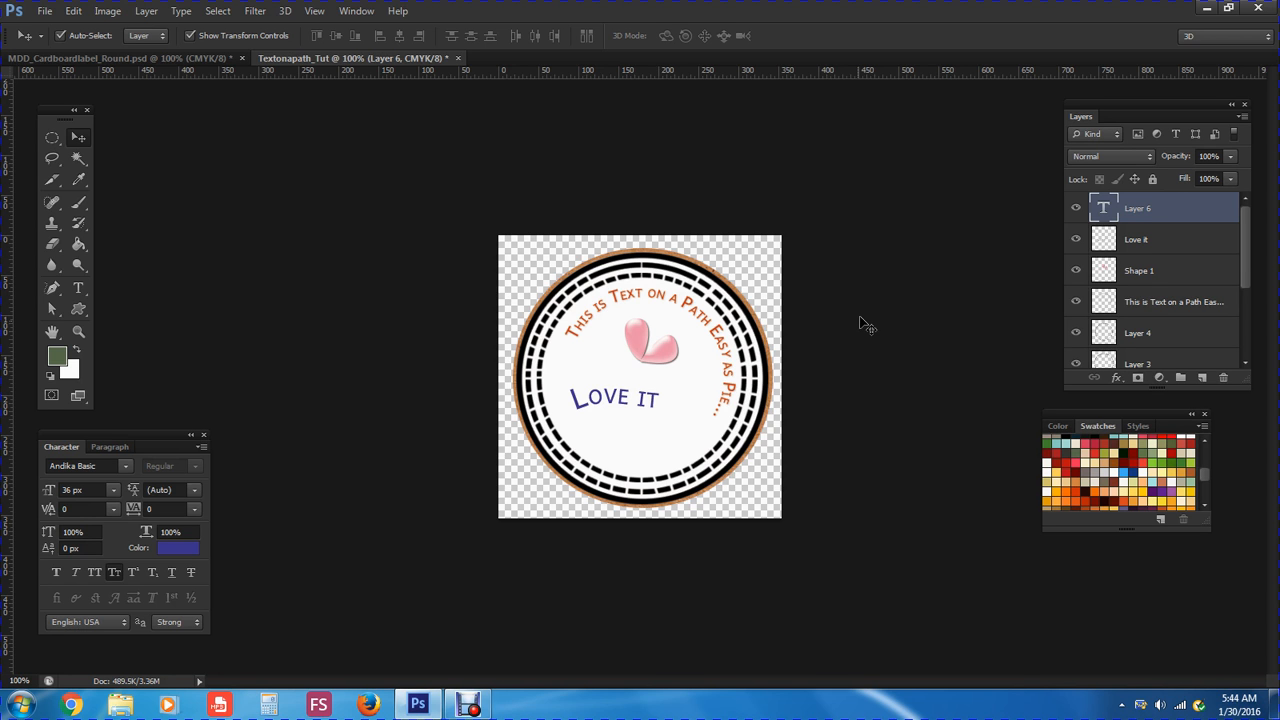
Nudge the pink heart up and right, then raise LOVE IT to sit centred beneath it
click(668, 362)
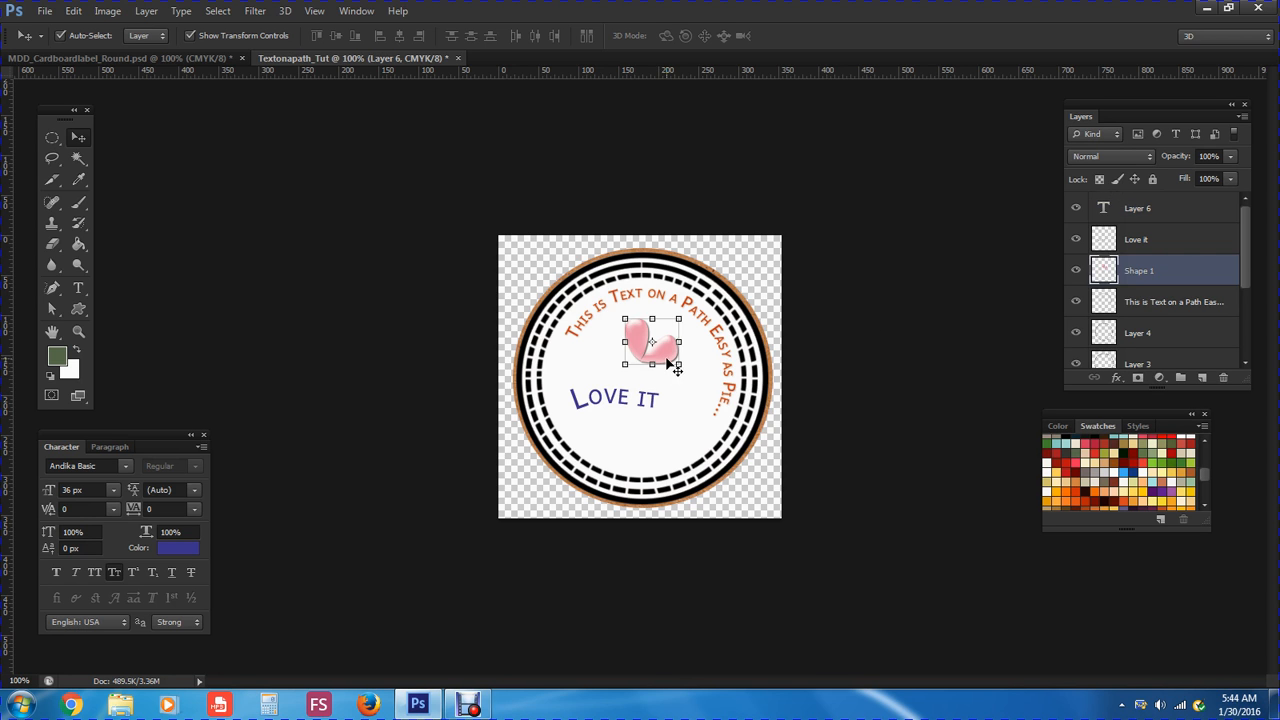
drag(667, 359, 674, 347)
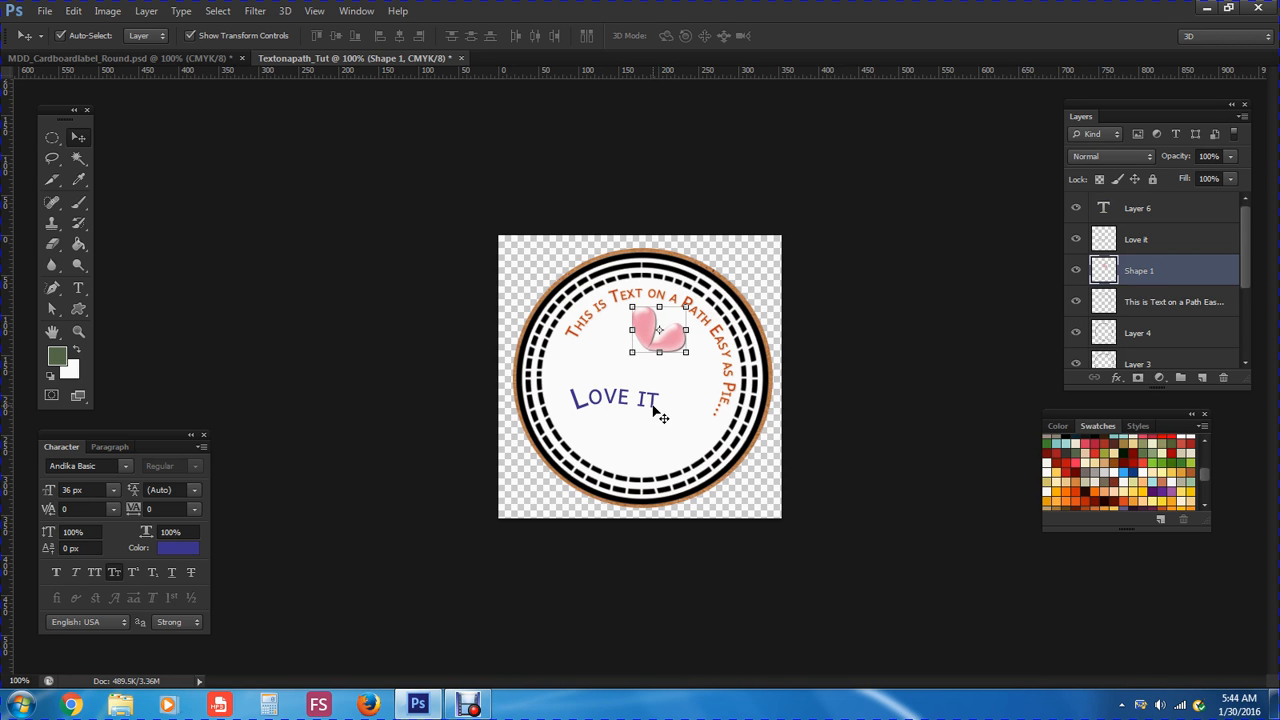
click(657, 405)
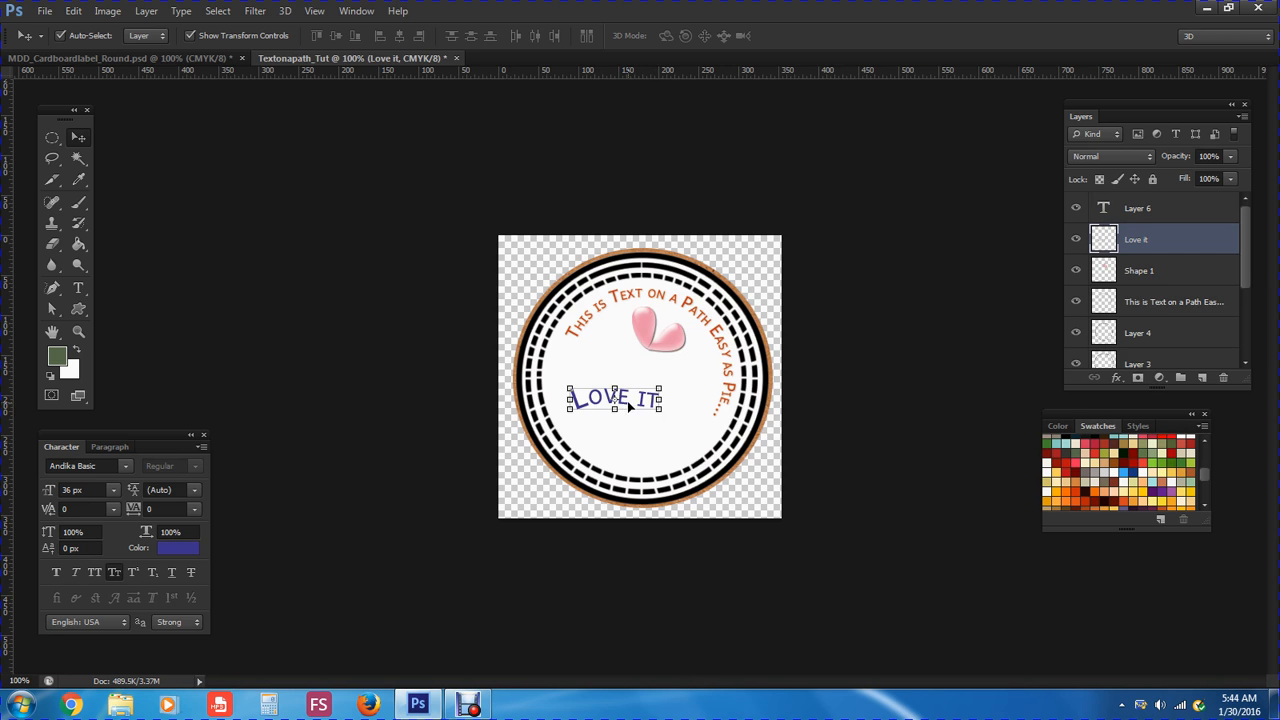
drag(632, 407, 660, 391)
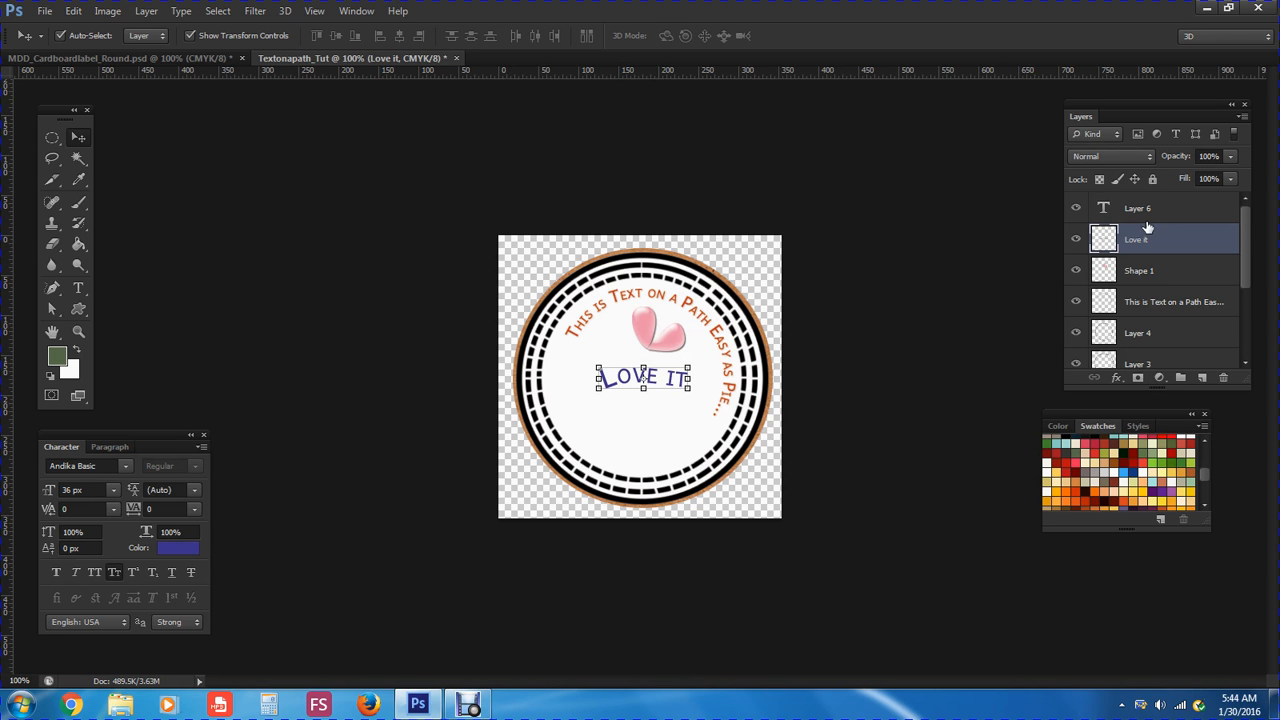
drag(1240, 274, 1249, 246)
click(146, 12)
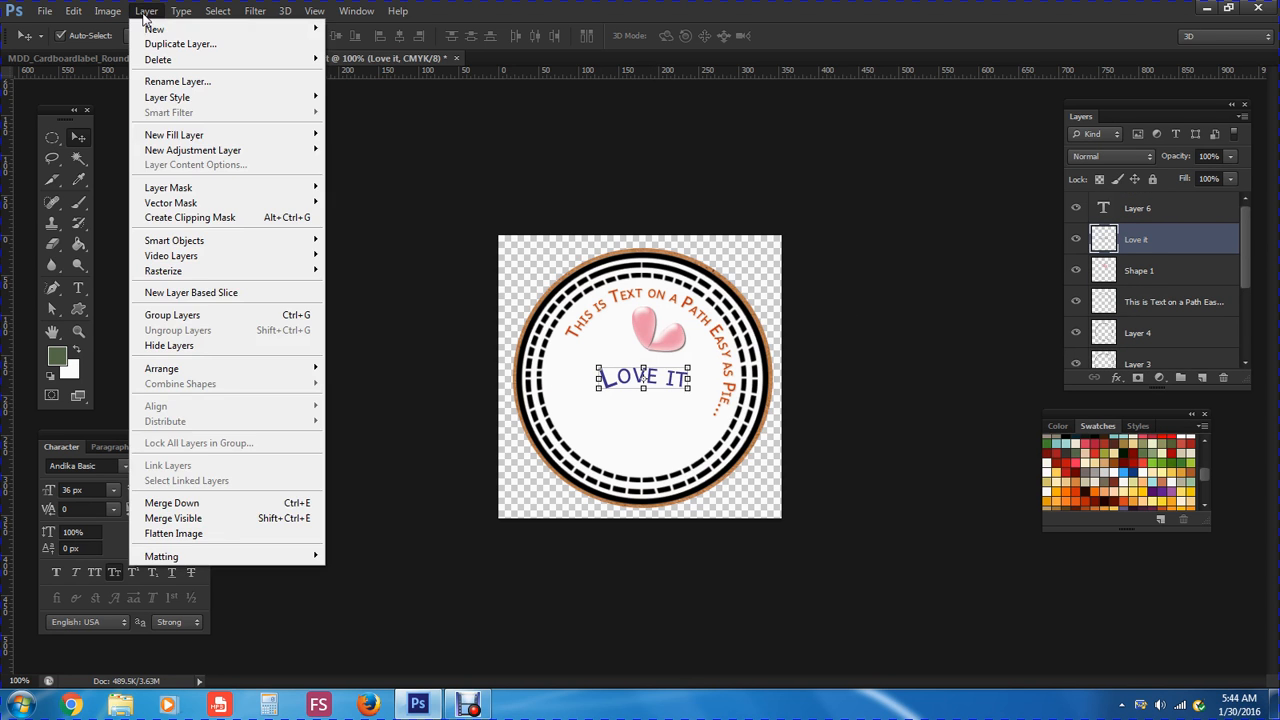
Apply Merge Visible so the whole round label becomes one Love it layer
click(168, 520)
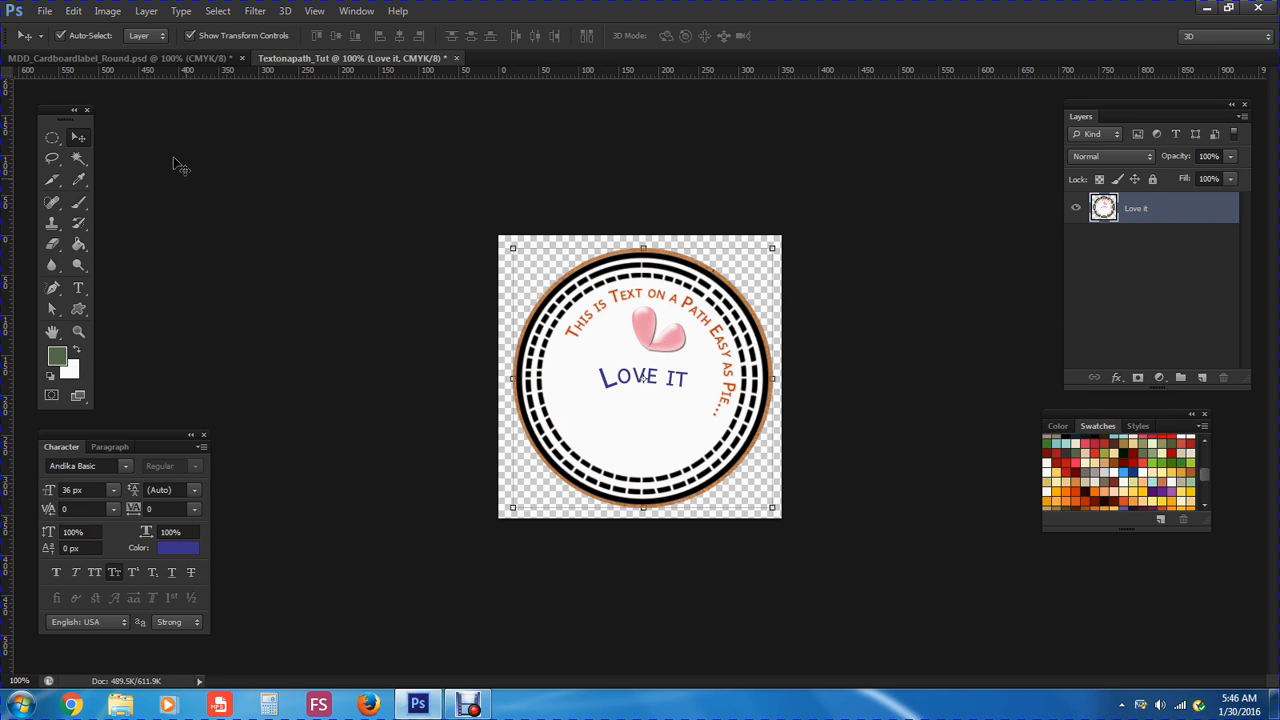
click(108, 11)
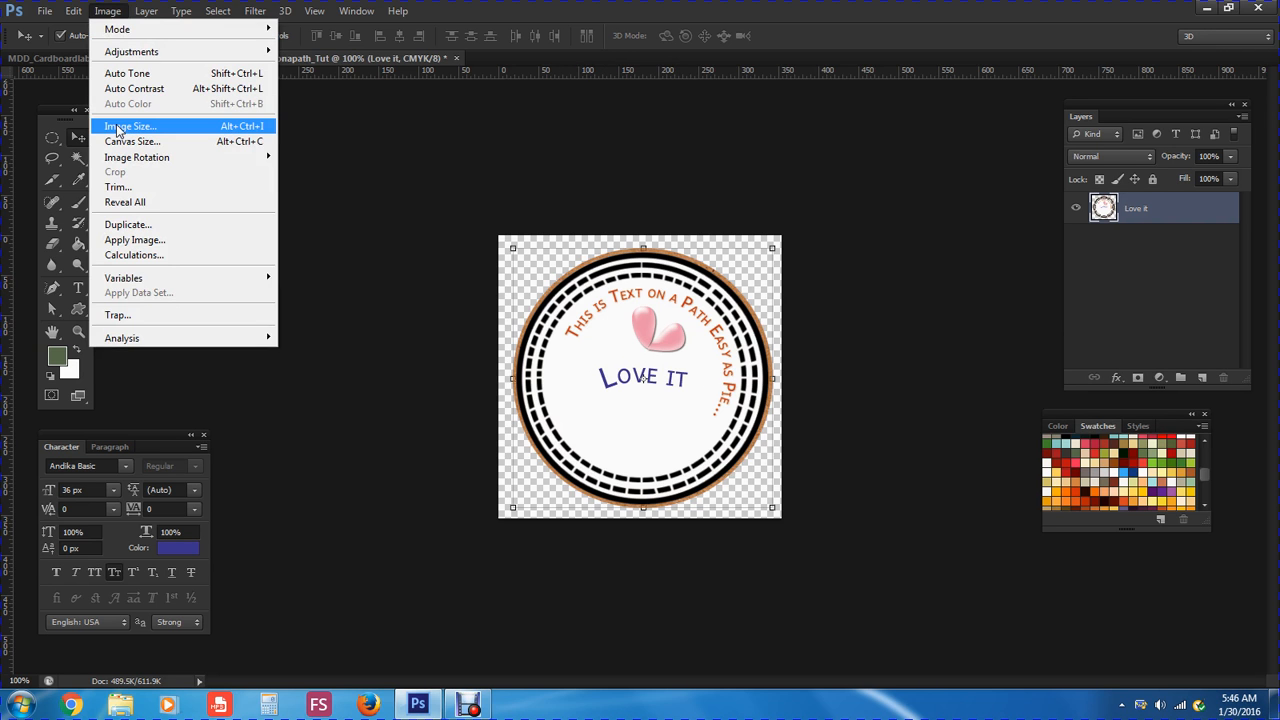
click(118, 127)
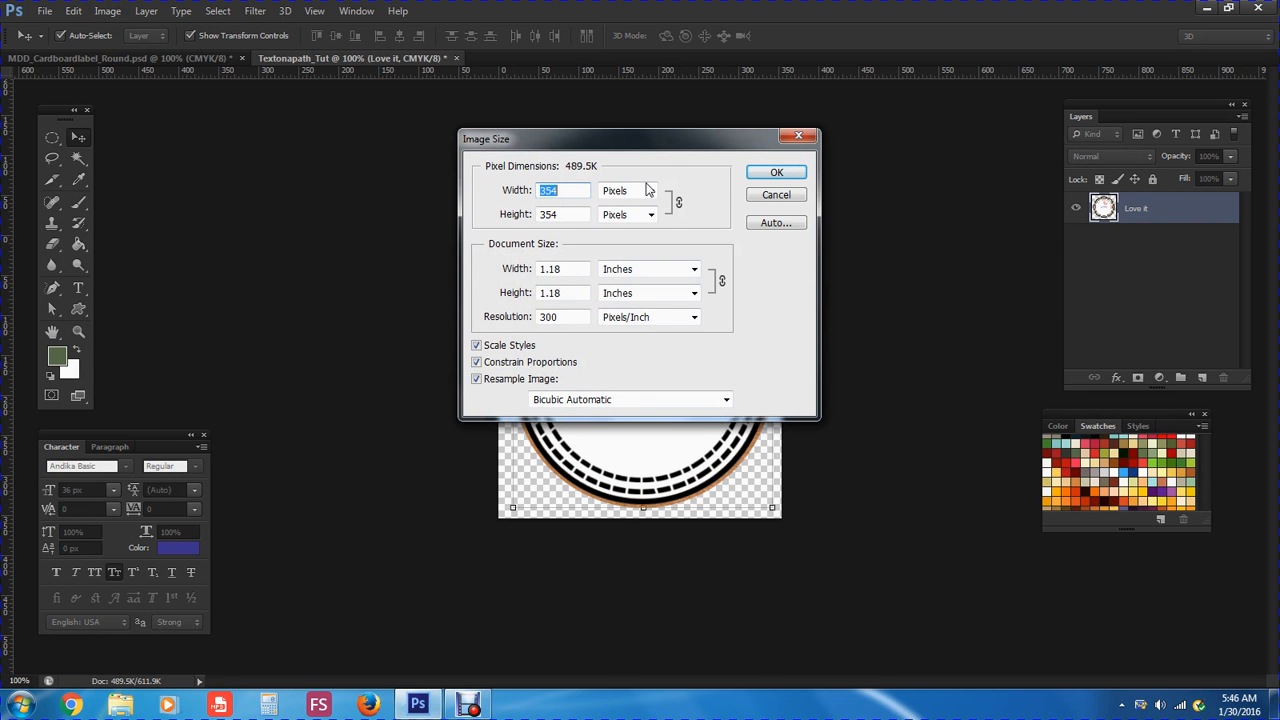
drag(645, 146, 980, 185)
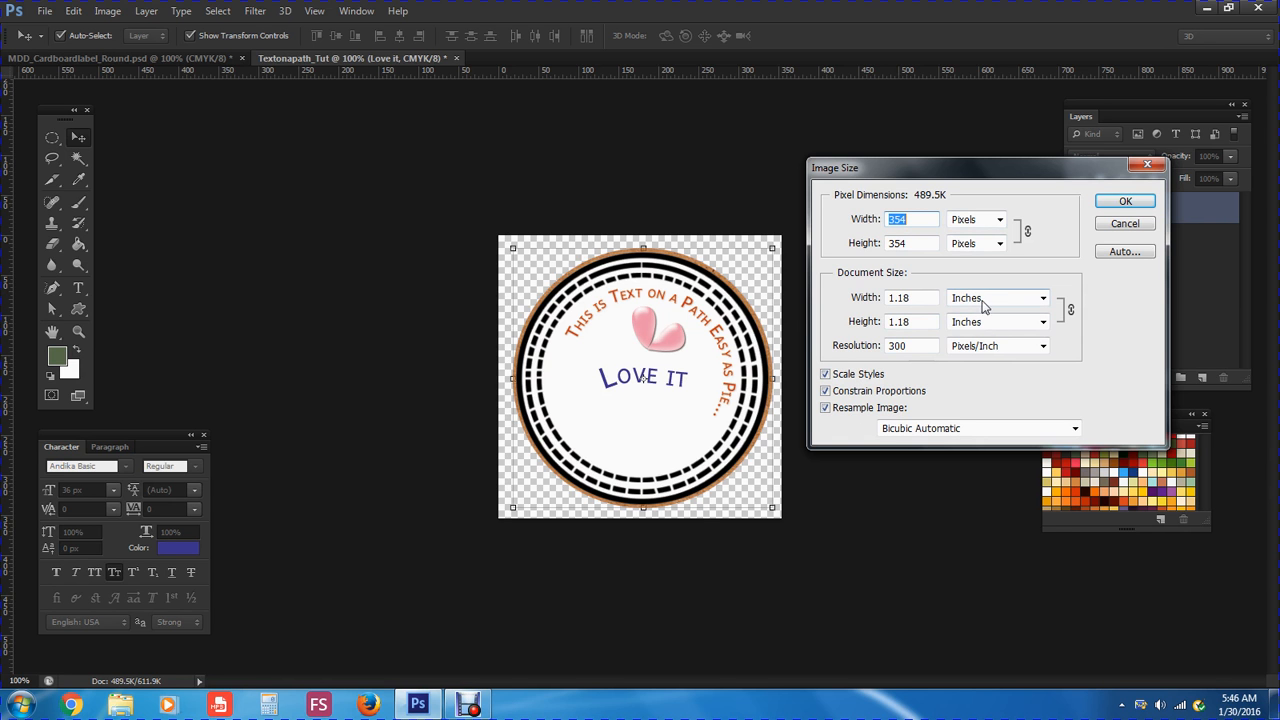
click(1115, 226)
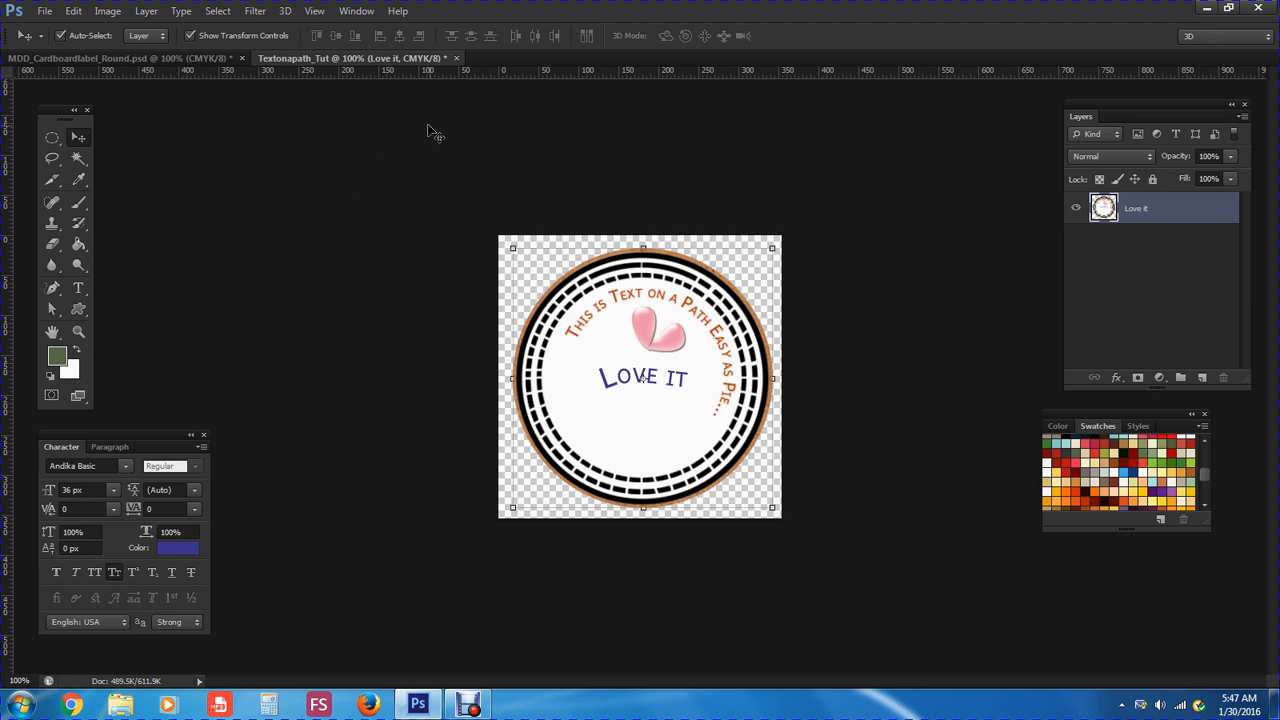
Close Textonapath_Tut and MDD_Cardboardlabel_Round without saving, then exit Photoshop
click(456, 58)
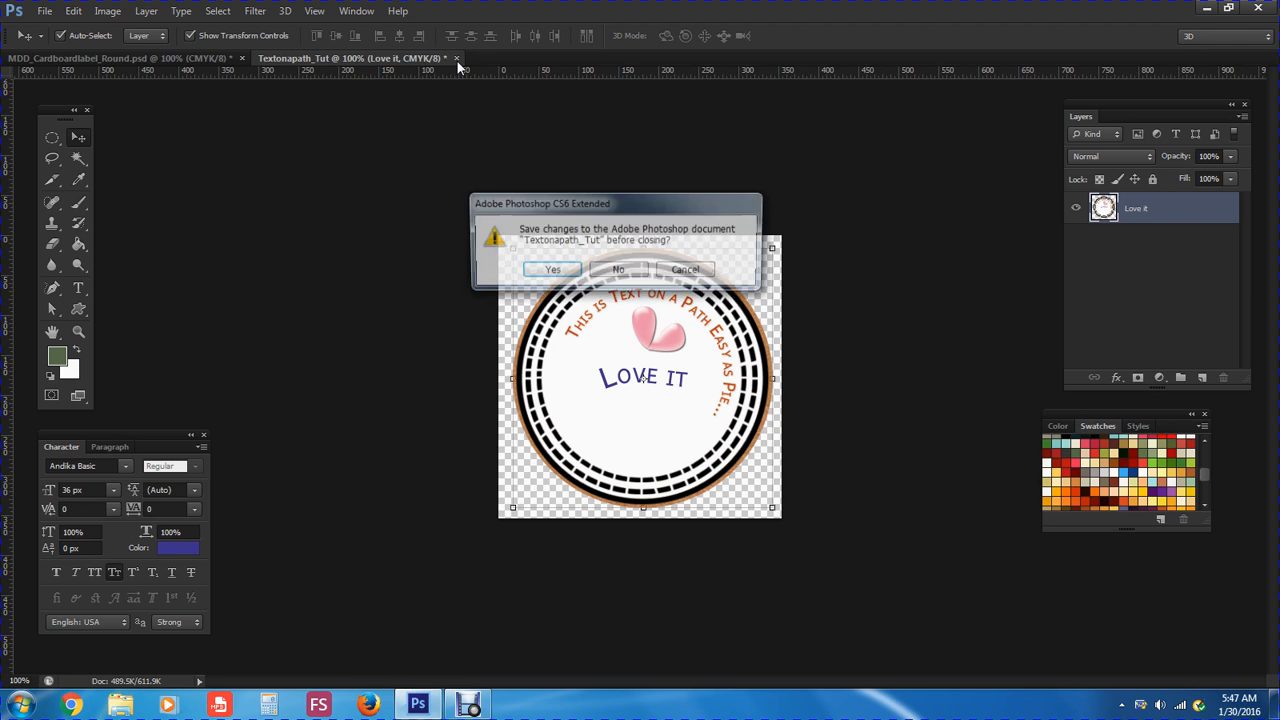
click(618, 271)
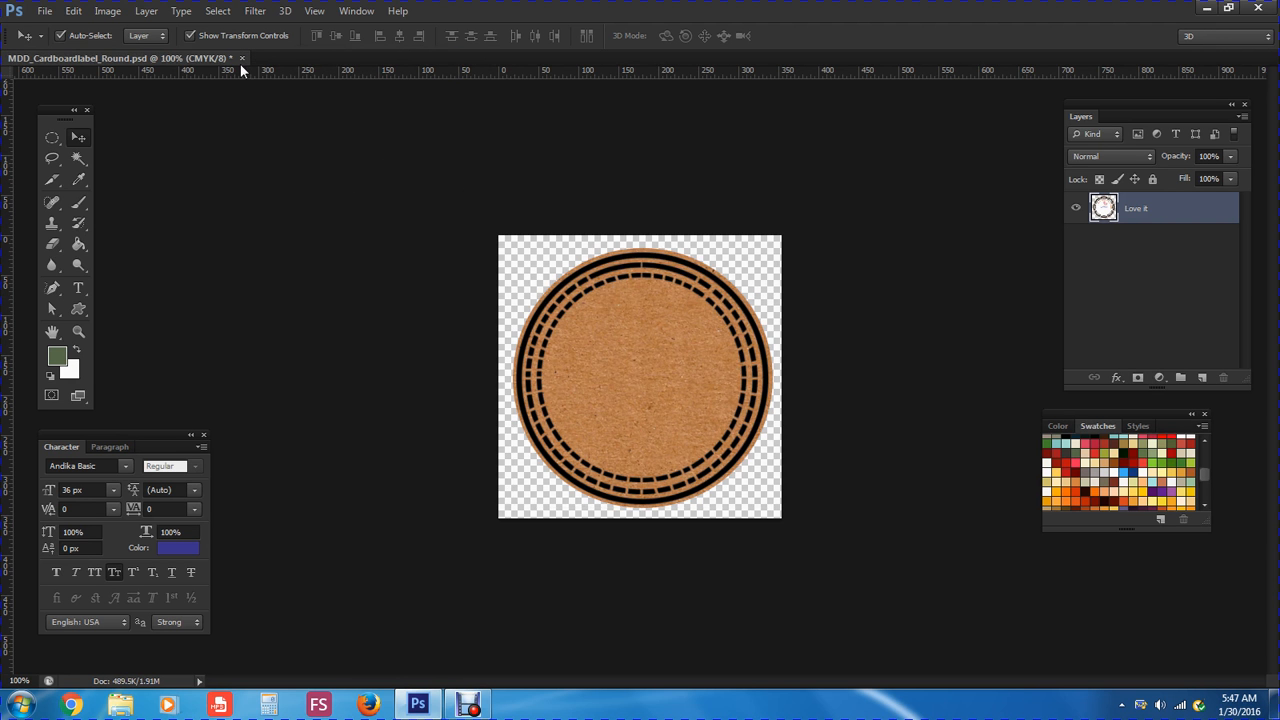
click(242, 58)
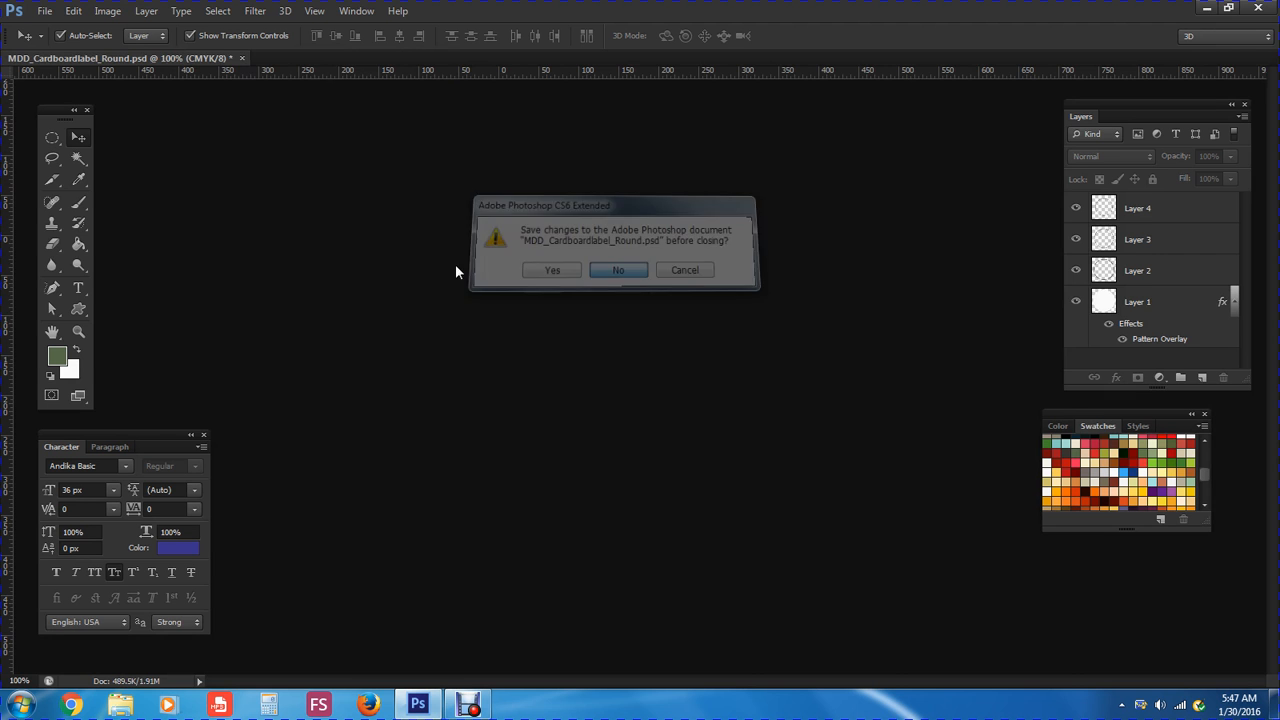
click(45, 11)
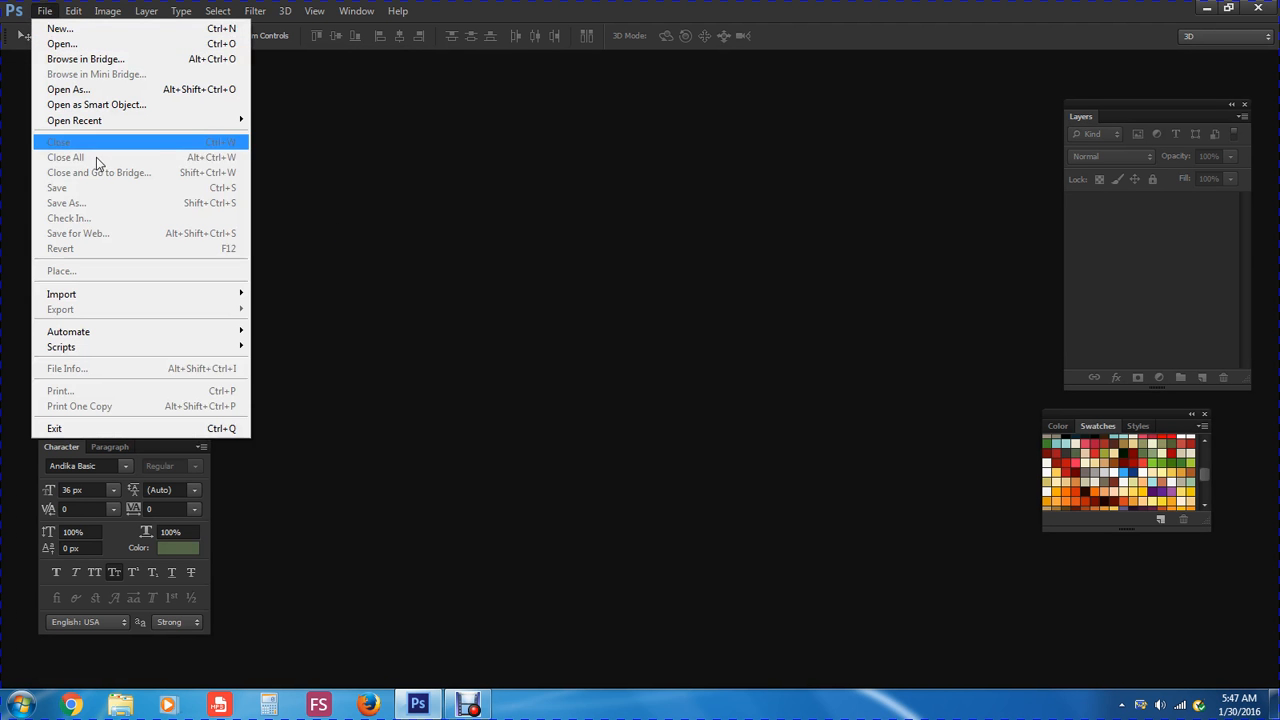
click(124, 428)
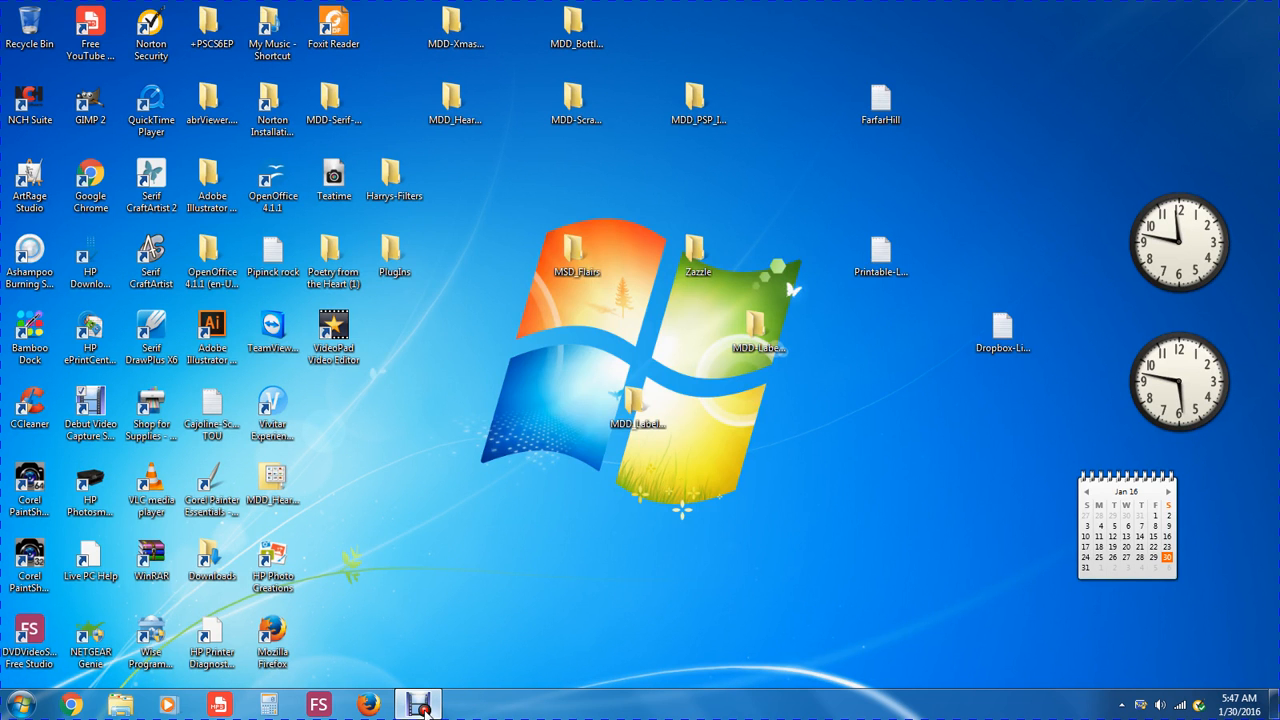
Restore the Debut Video Capture recorder window from the taskbar
click(421, 706)
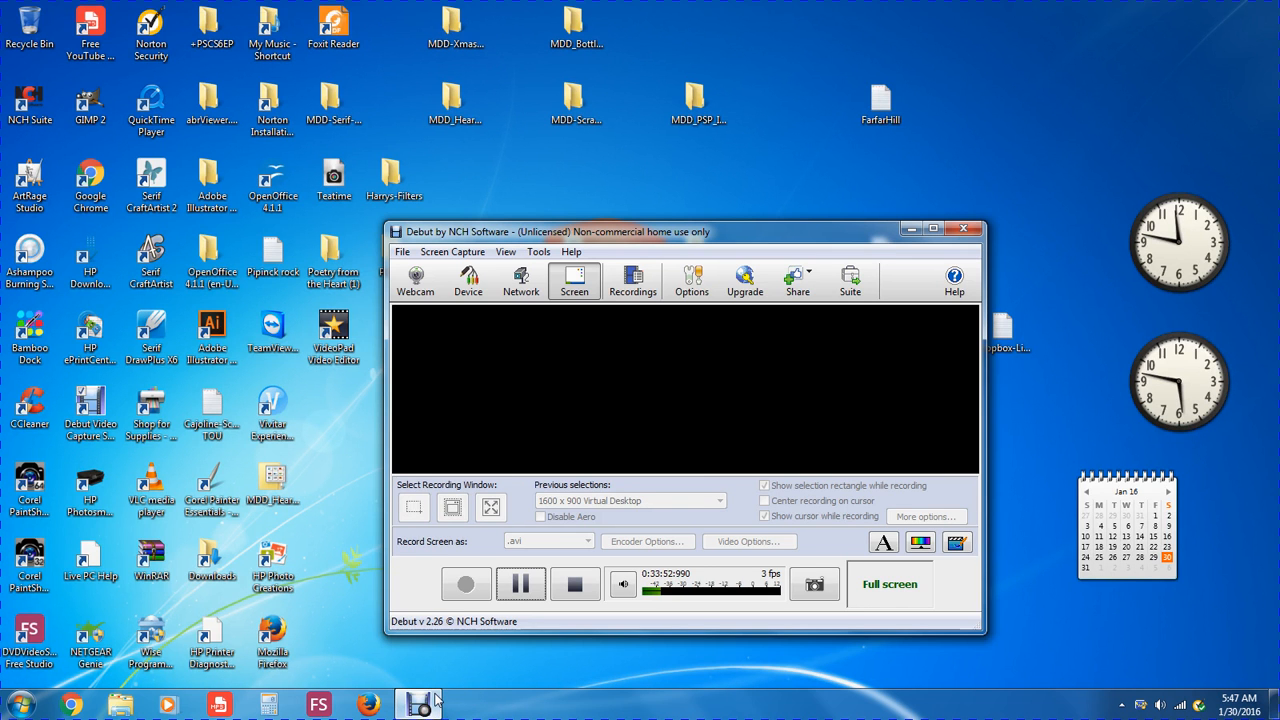